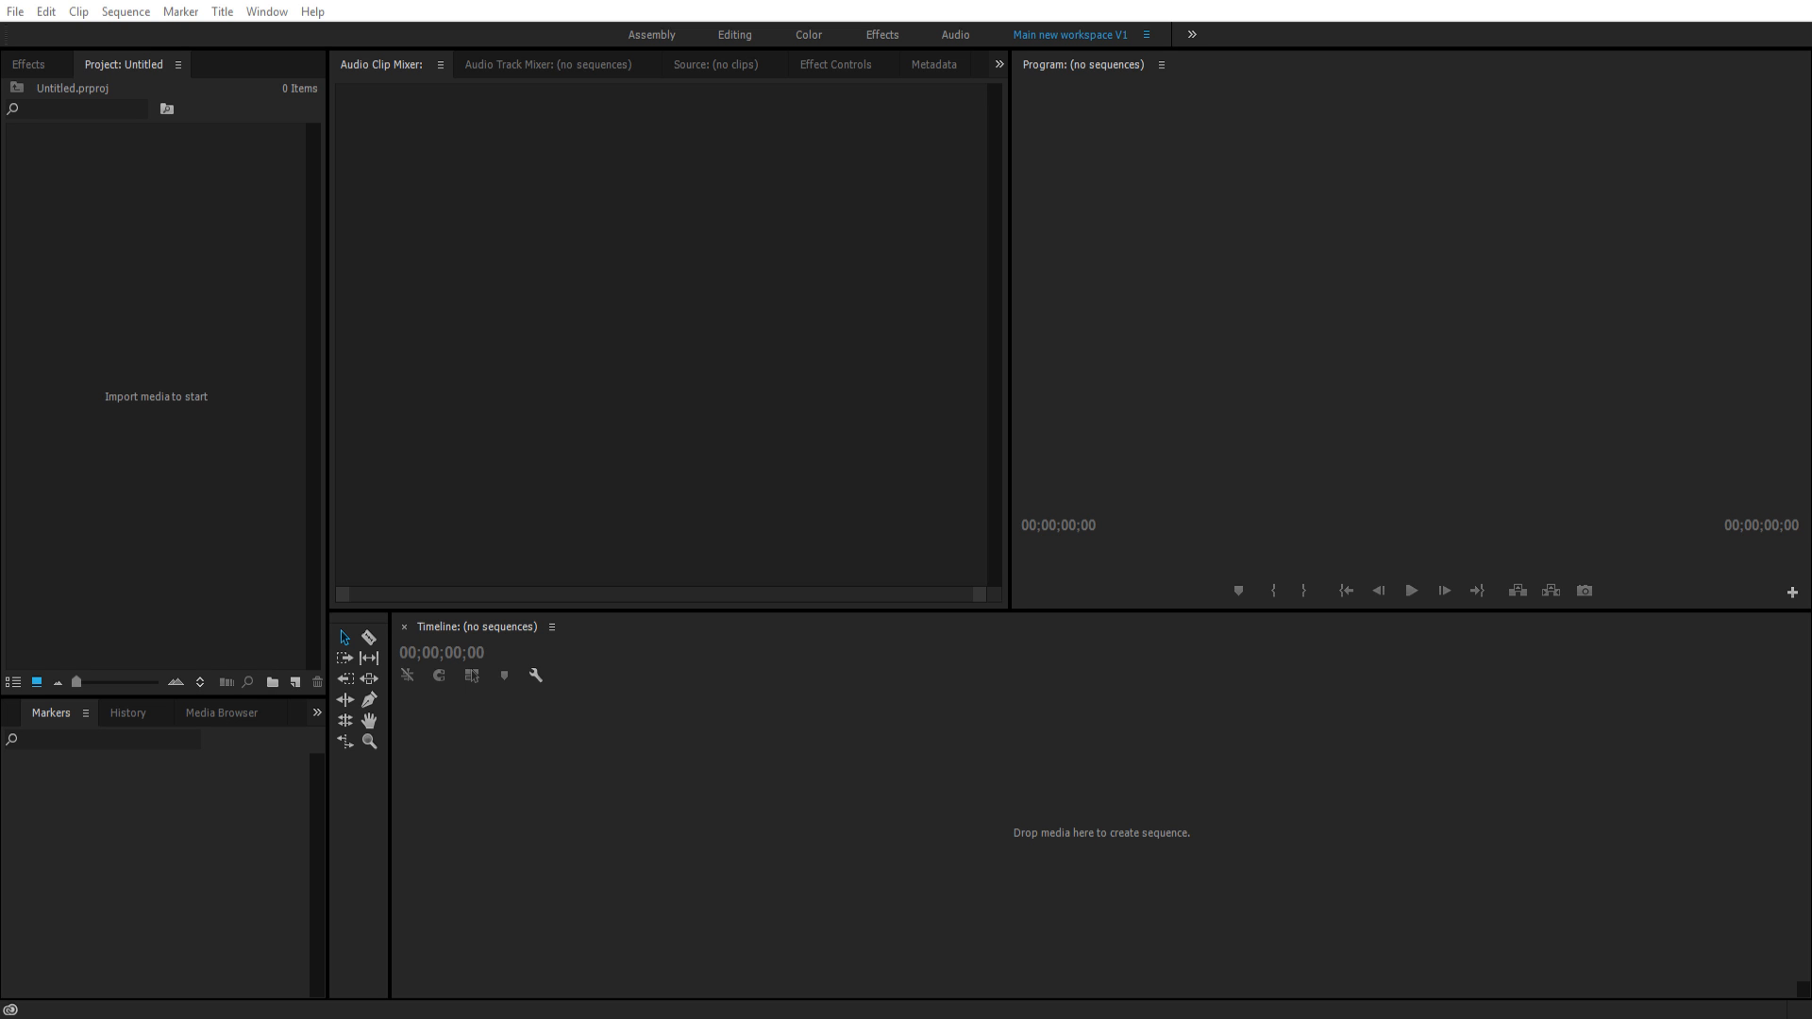
Narrow the Tools panel so the editing tools stack in a single column.
left_click_drag(393, 821, 367, 819)
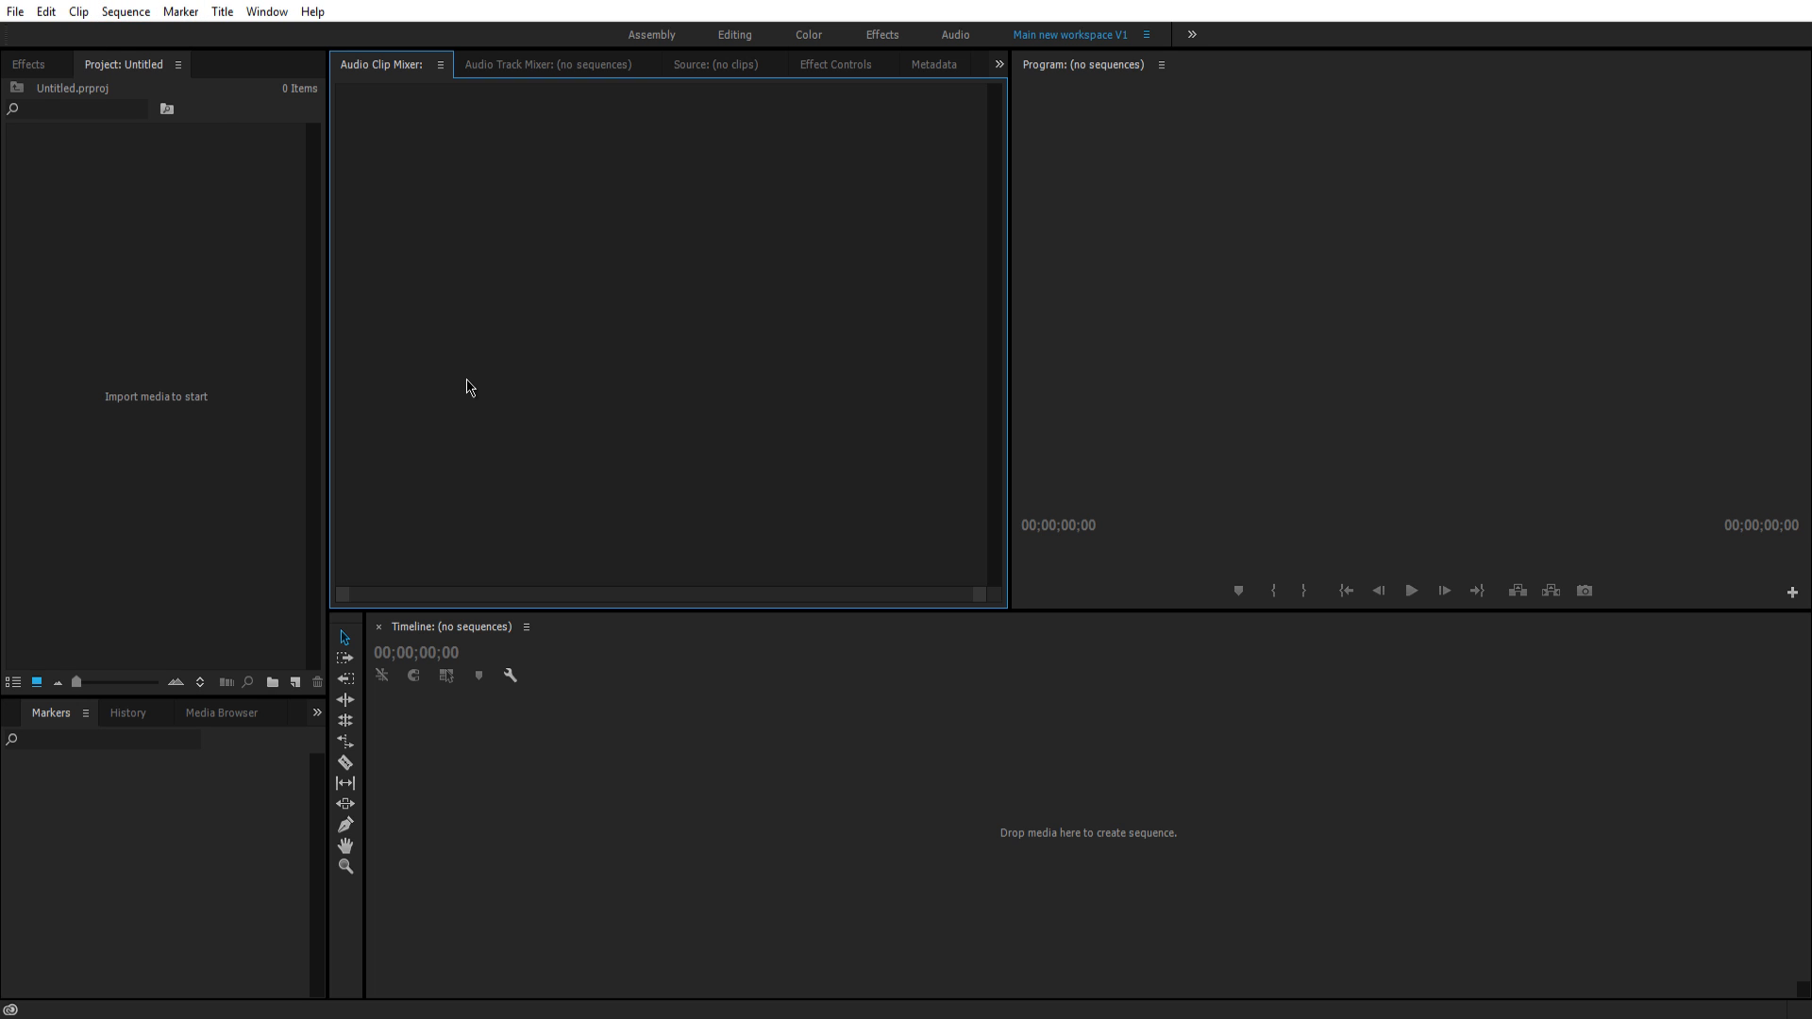
left_click(724, 698)
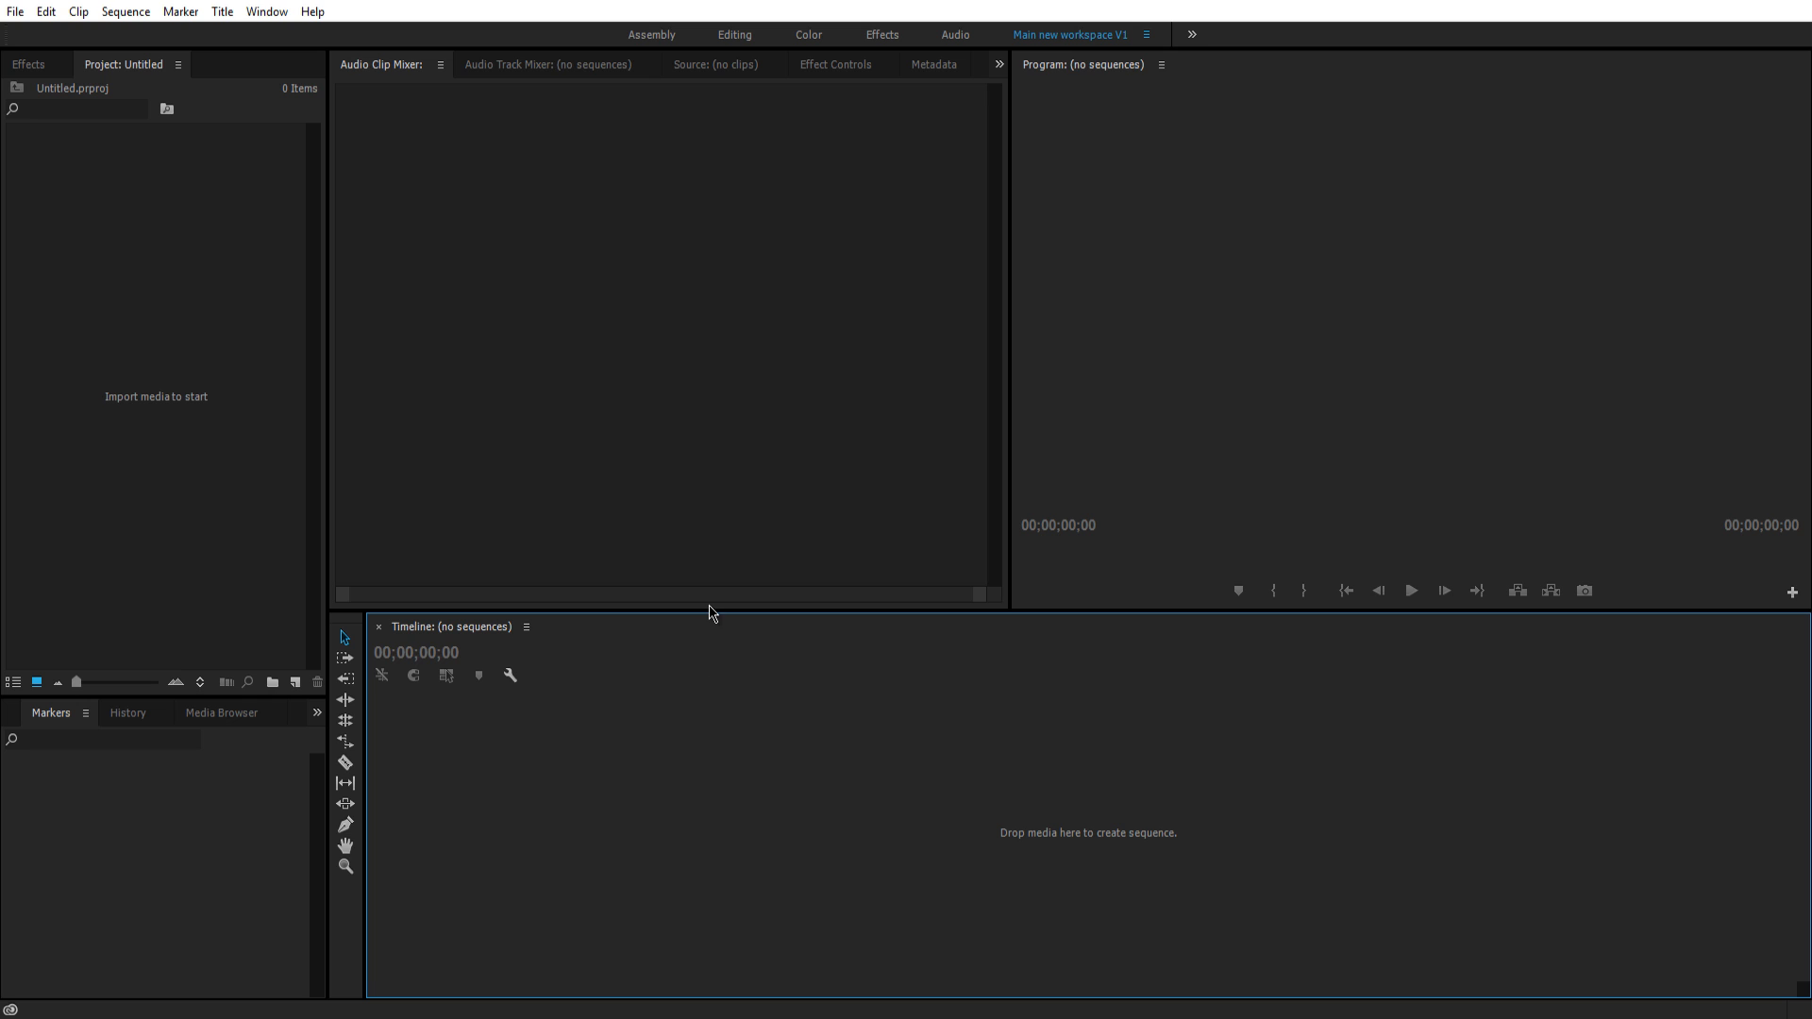
left_click(663, 492)
left_click(702, 686)
left_click(606, 546)
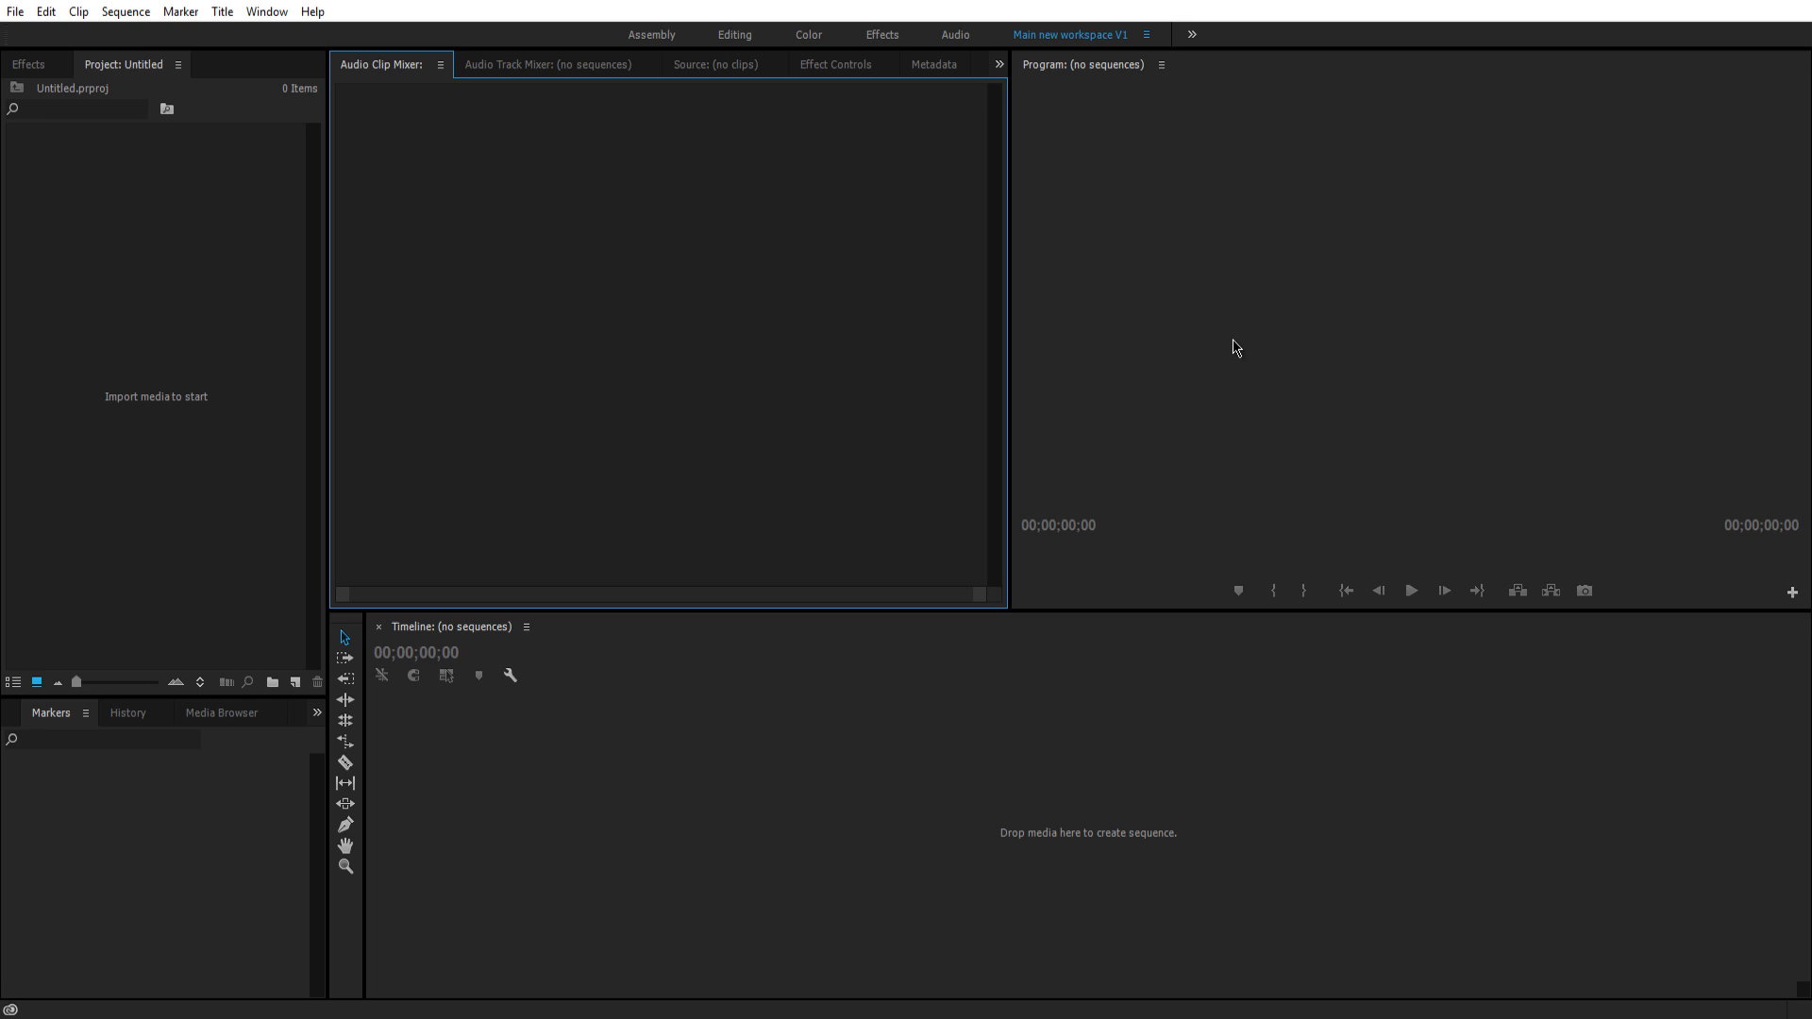
left_click(1236, 343)
Bring up the File > New options to start a new project.
left_click(998, 784)
left_click(425, 361)
left_click(283, 337)
left_click(171, 819)
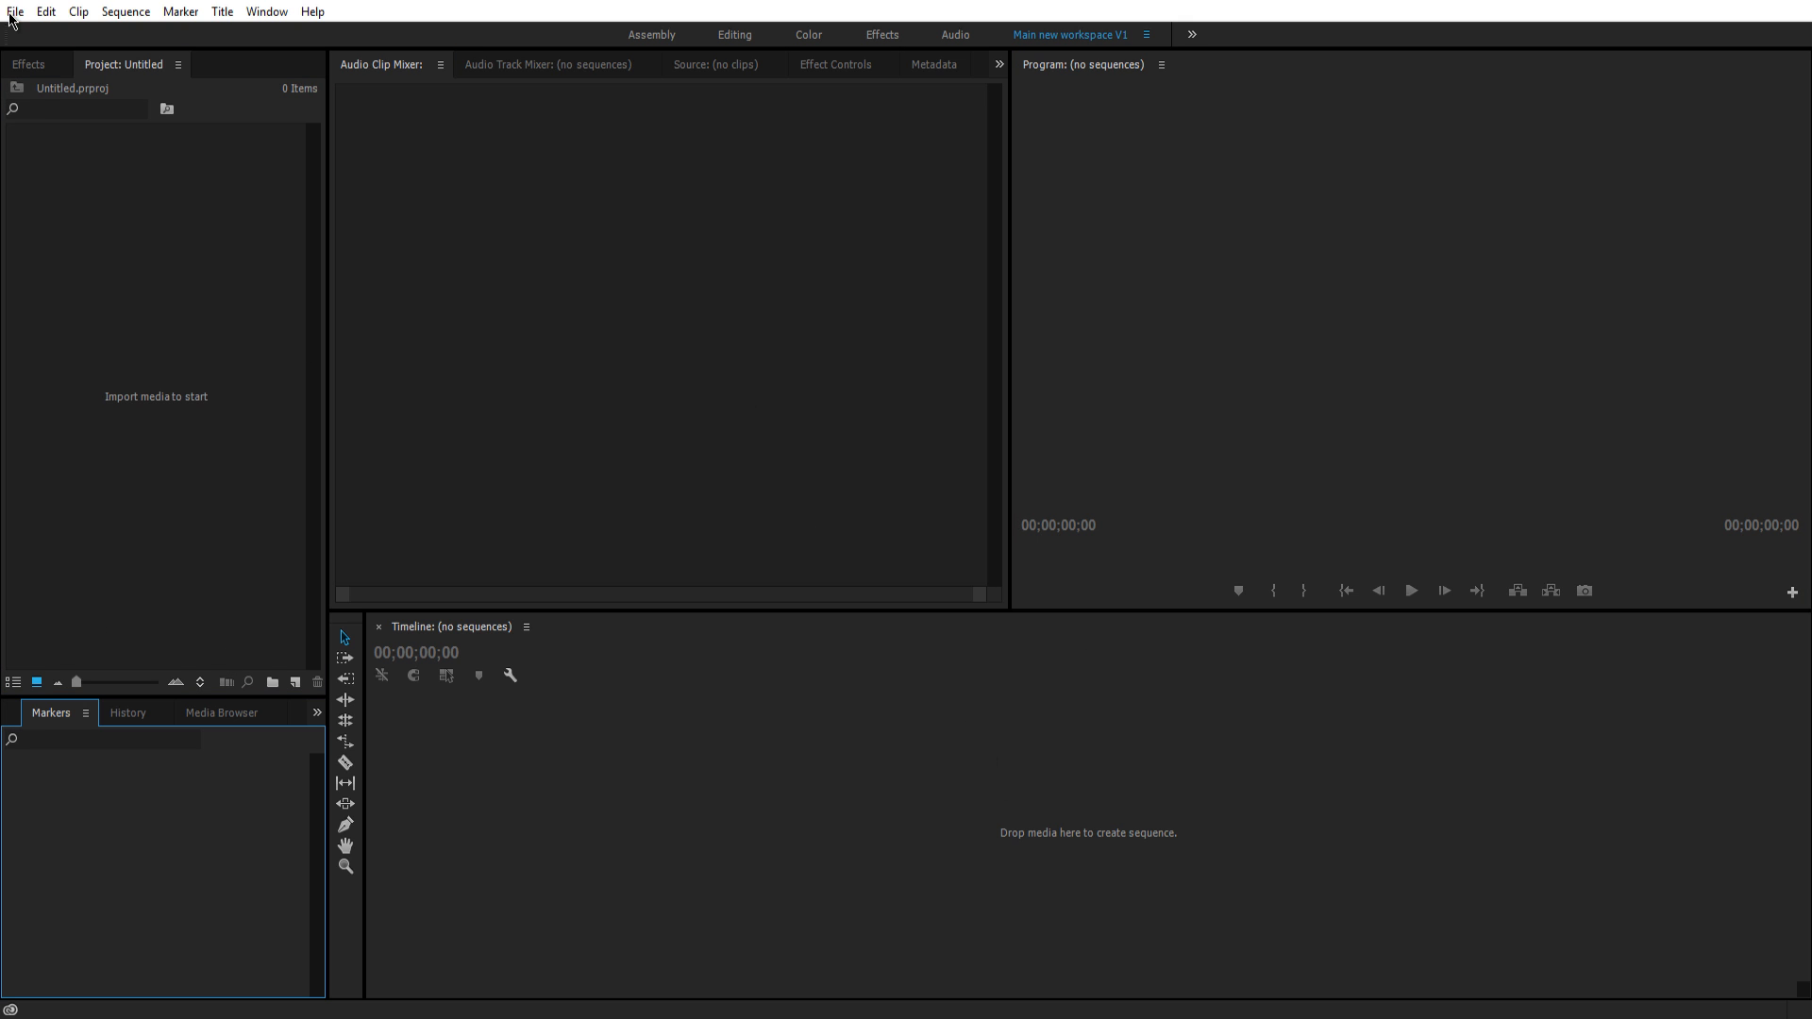
left_click(15, 12)
left_click(14, 11)
left_click(15, 12)
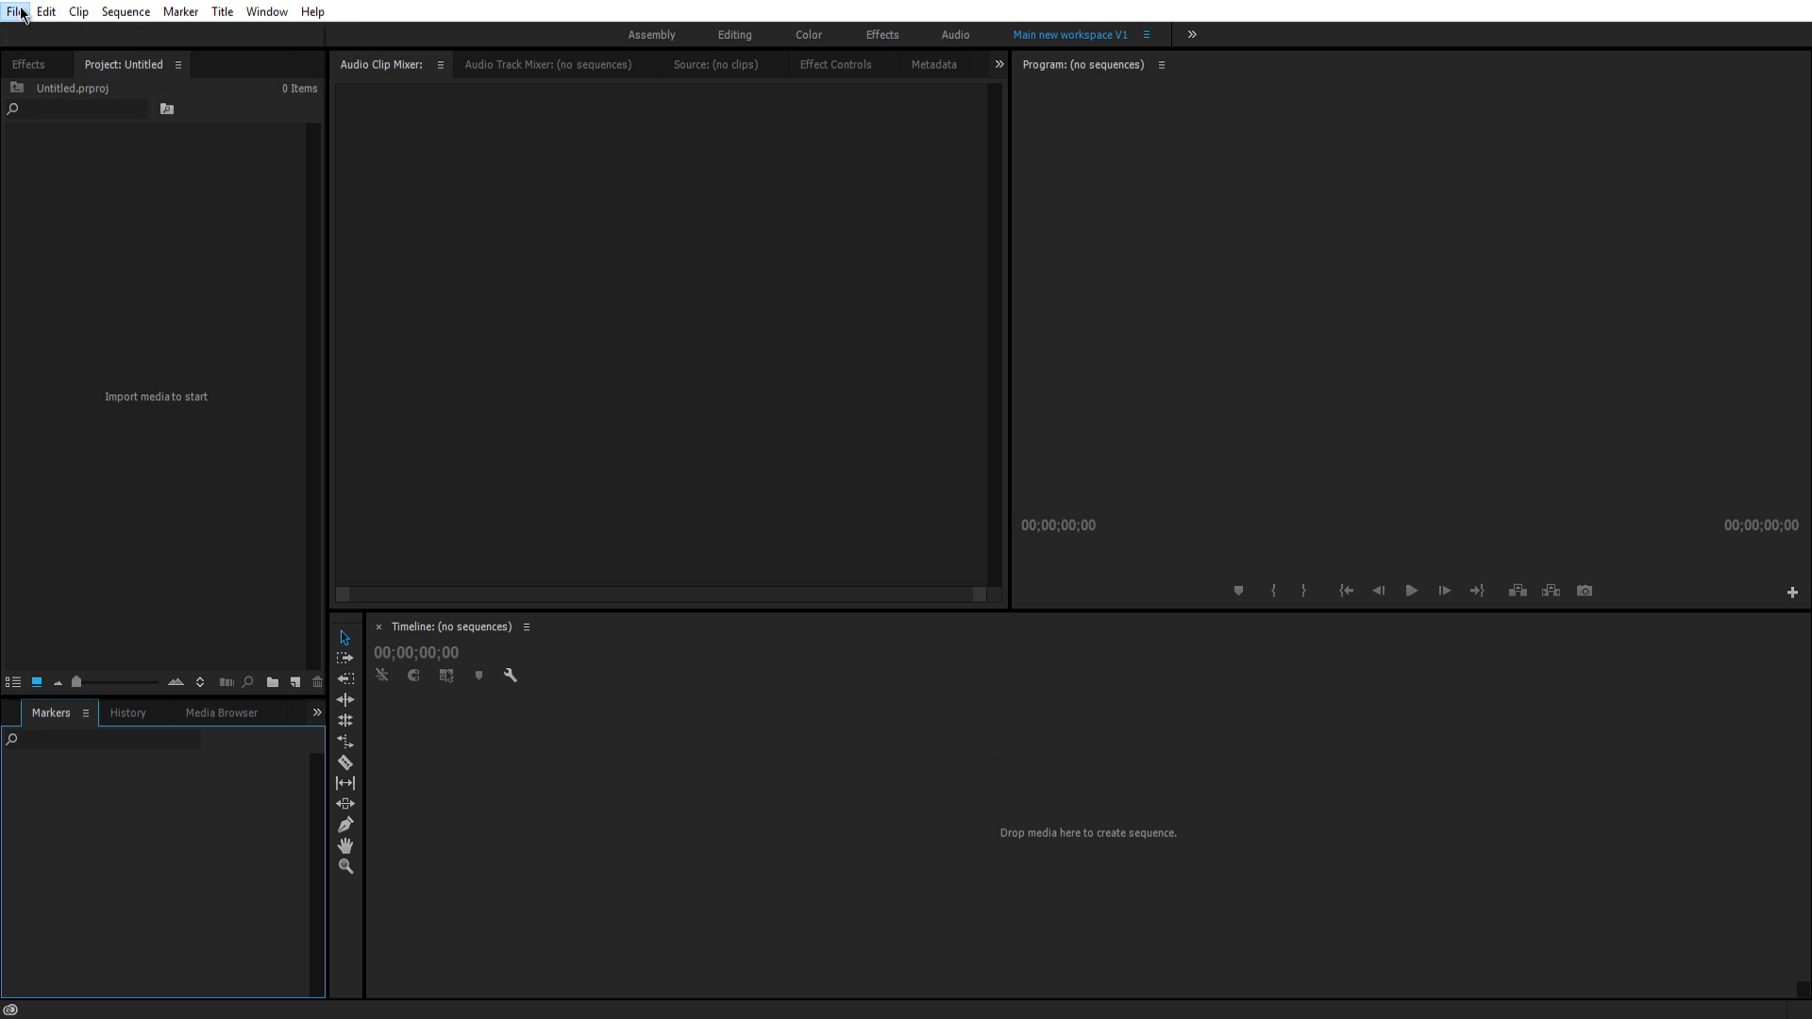
Try browsing to a 'tutorial' folder for the project location and hit a missing-path warning.
left_click(373, 34)
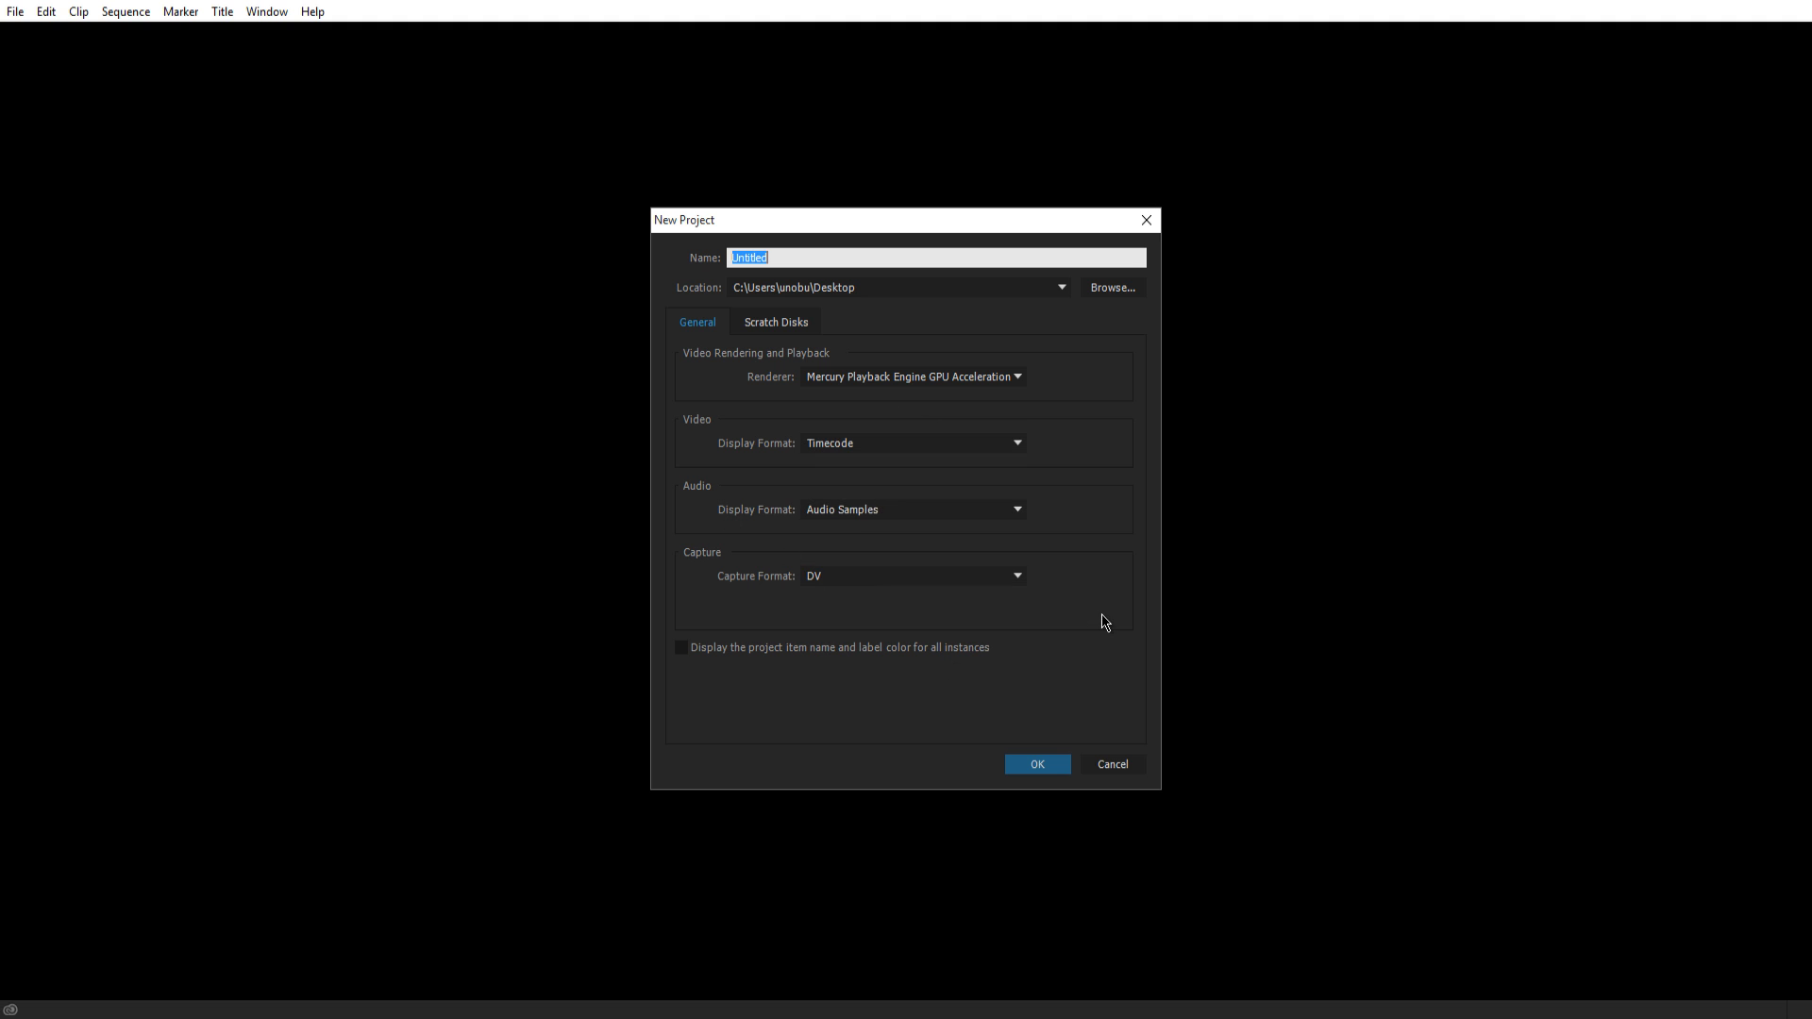
left_click(1113, 287)
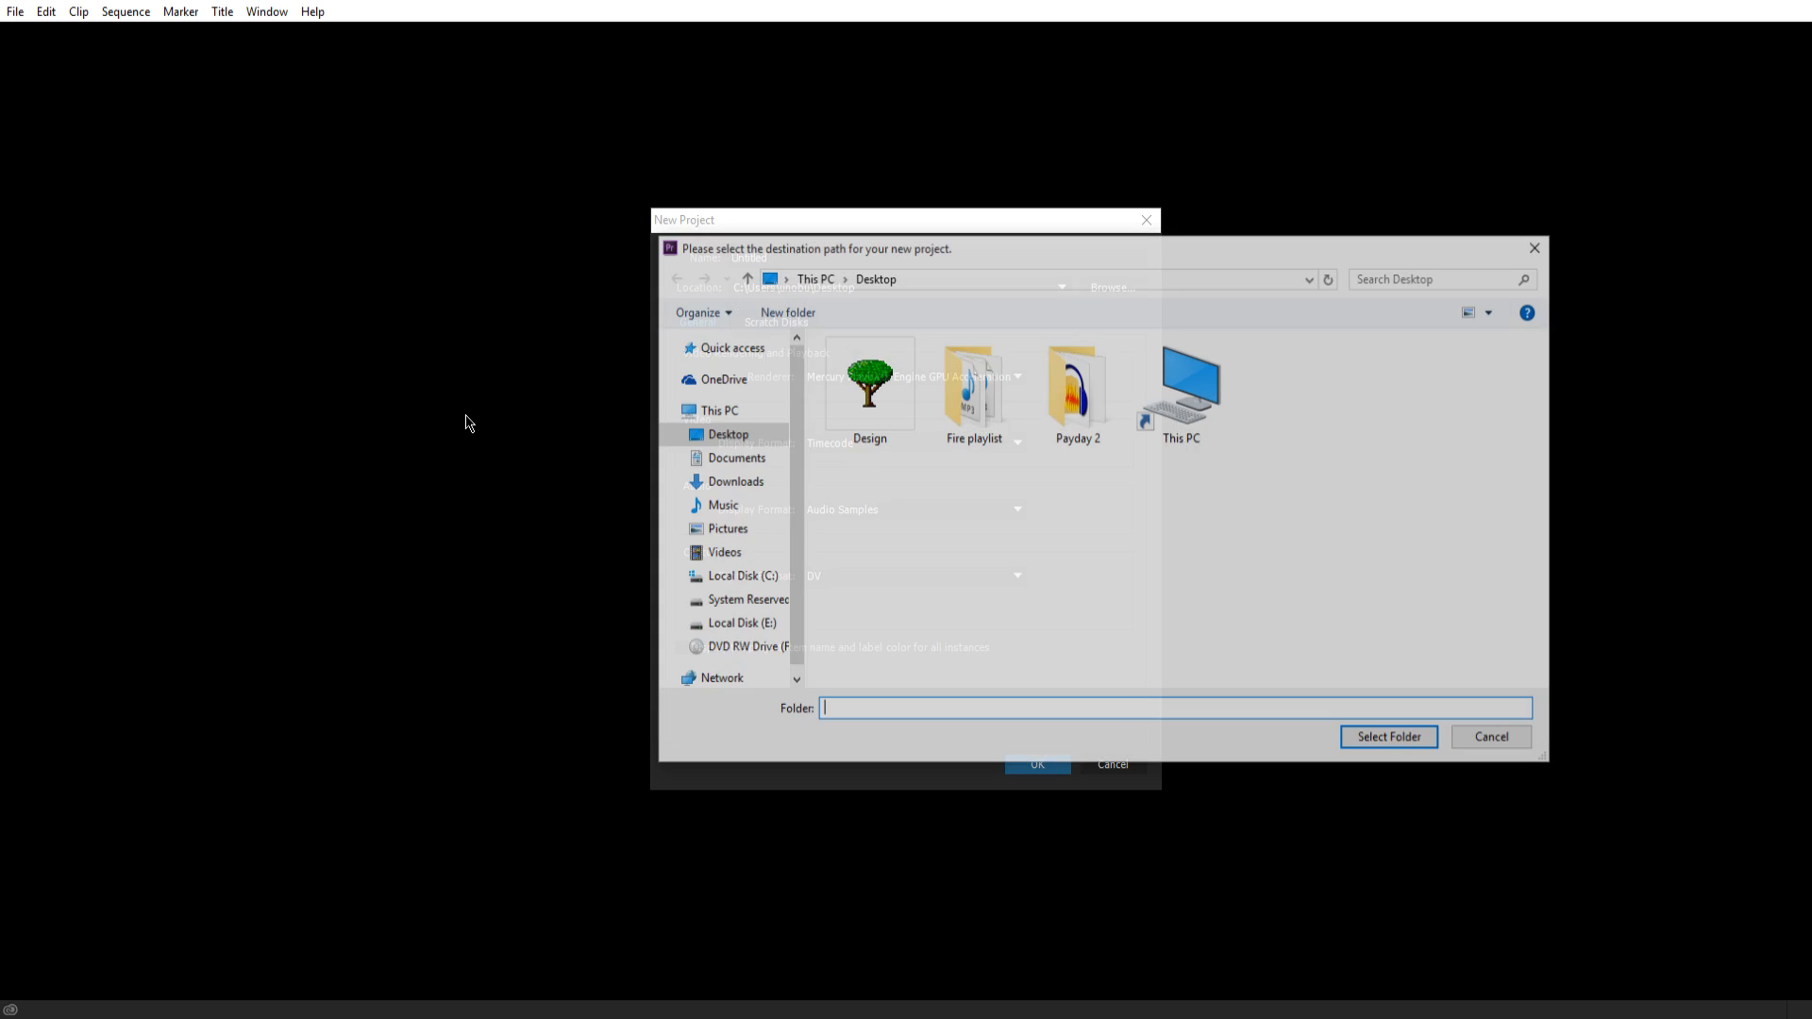
left_click(724, 433)
double_click(850, 709)
type("t")
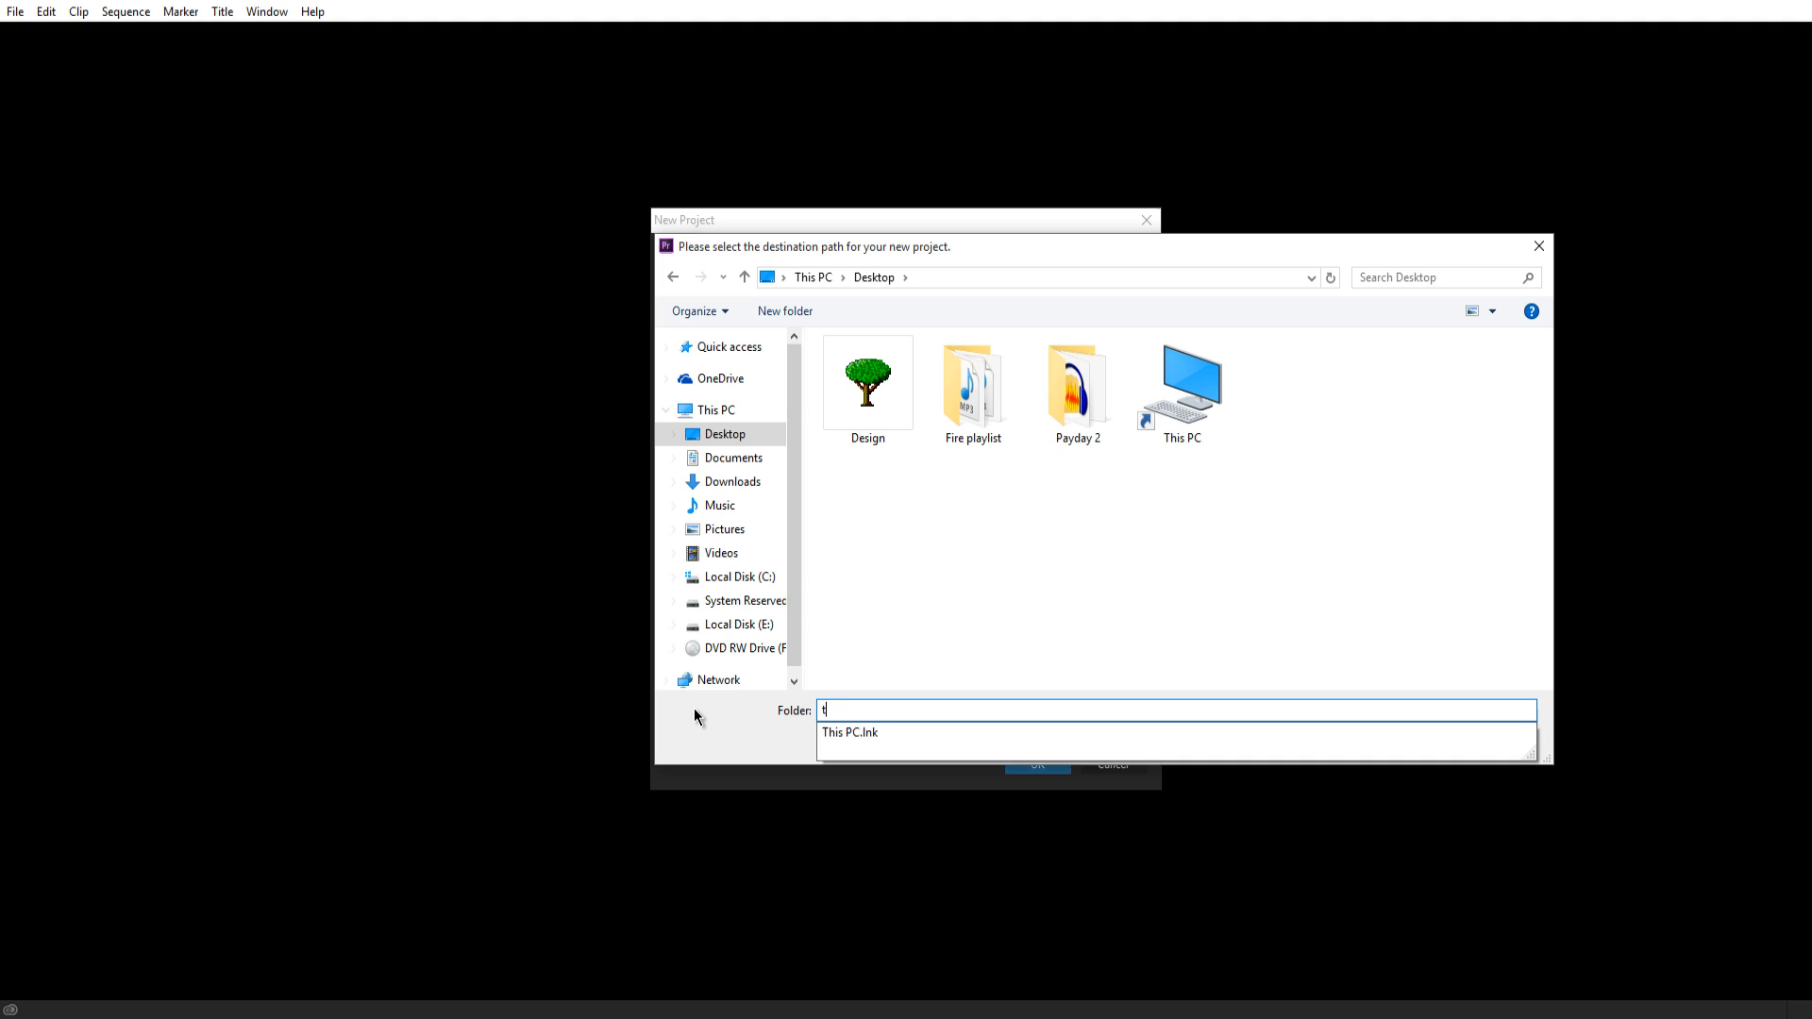
type("utorial")
key("Return")
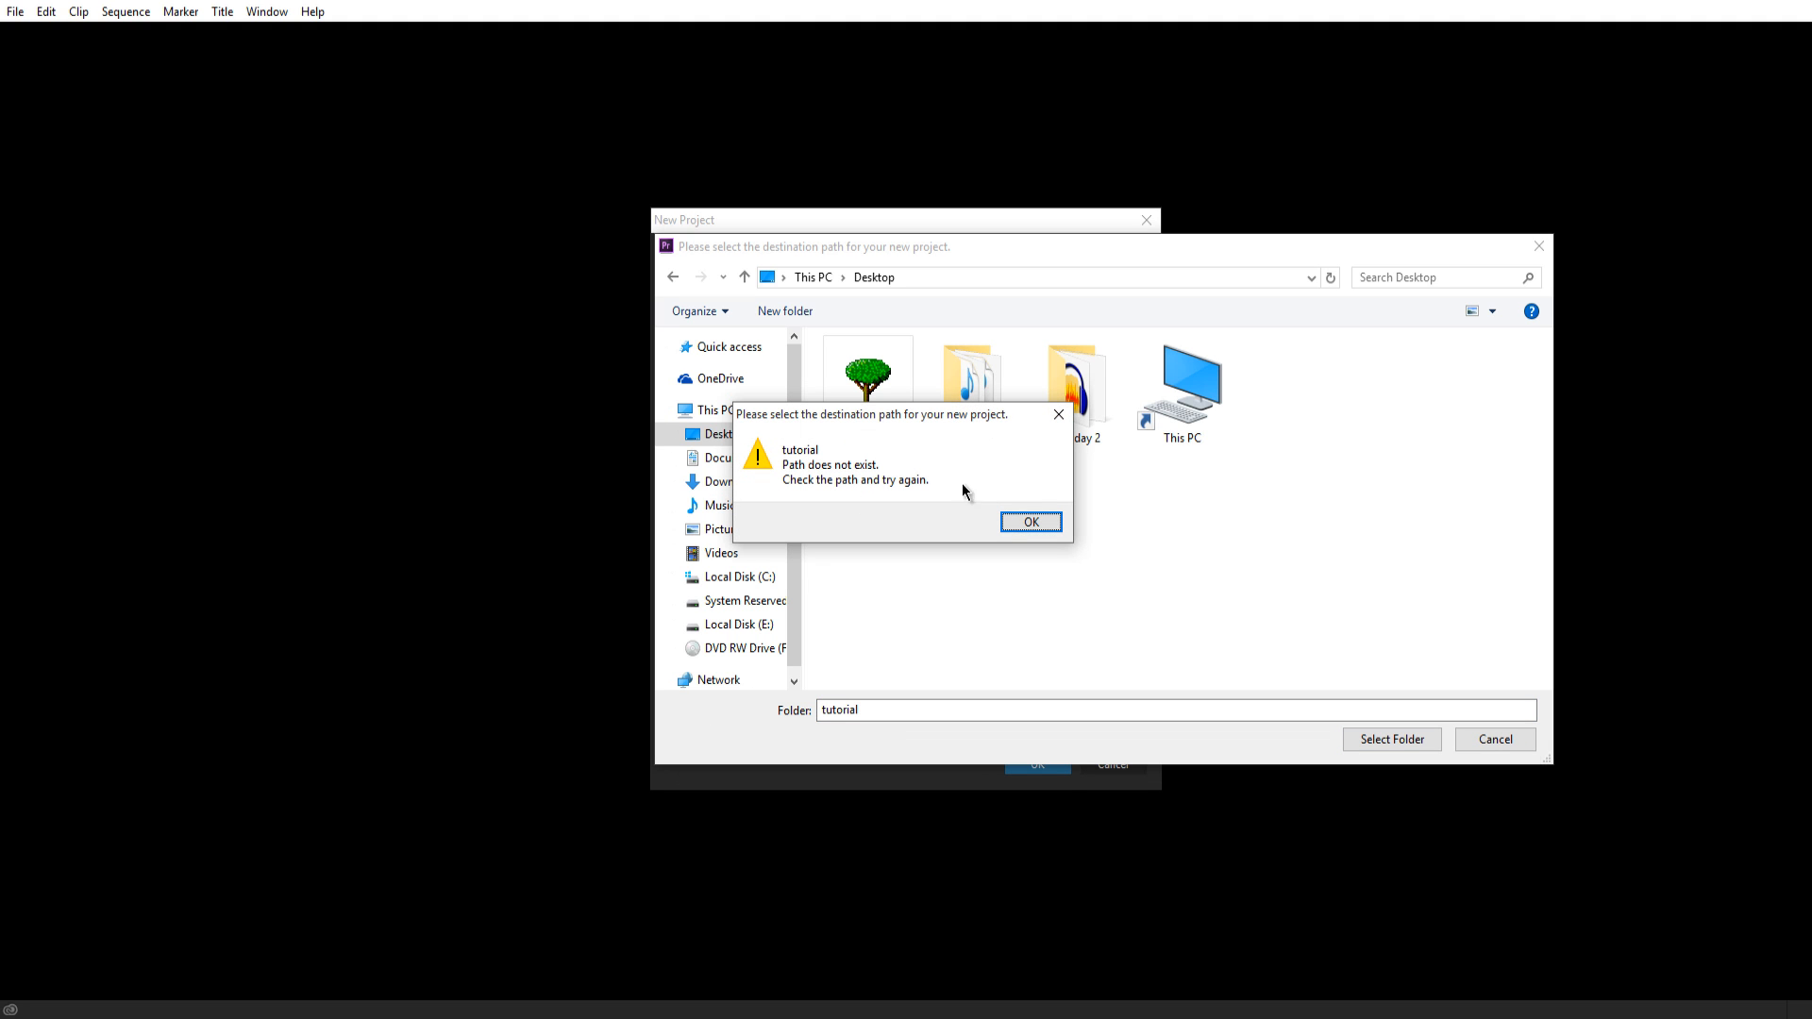
left_click(1031, 523)
Cancel the folder change and rename the project from Untitled to 'tutorial'.
left_click(1392, 739)
left_click(1031, 523)
left_click(1495, 739)
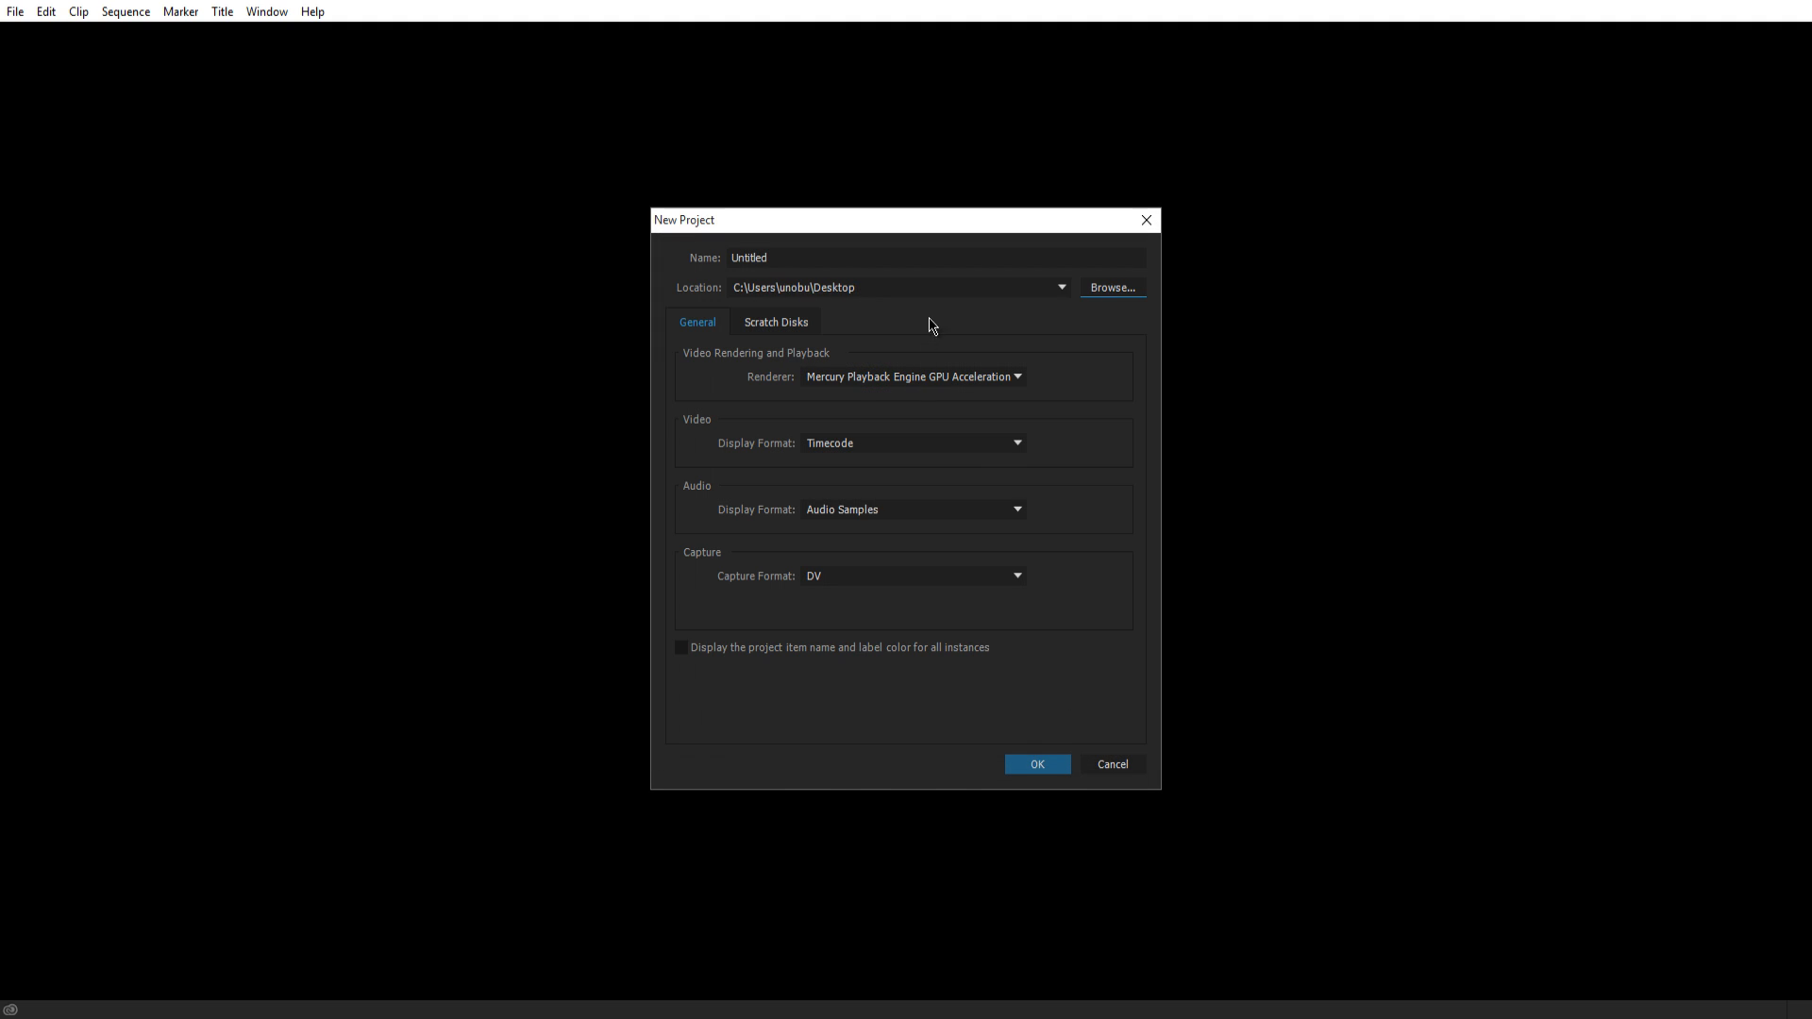
double_click(808, 257)
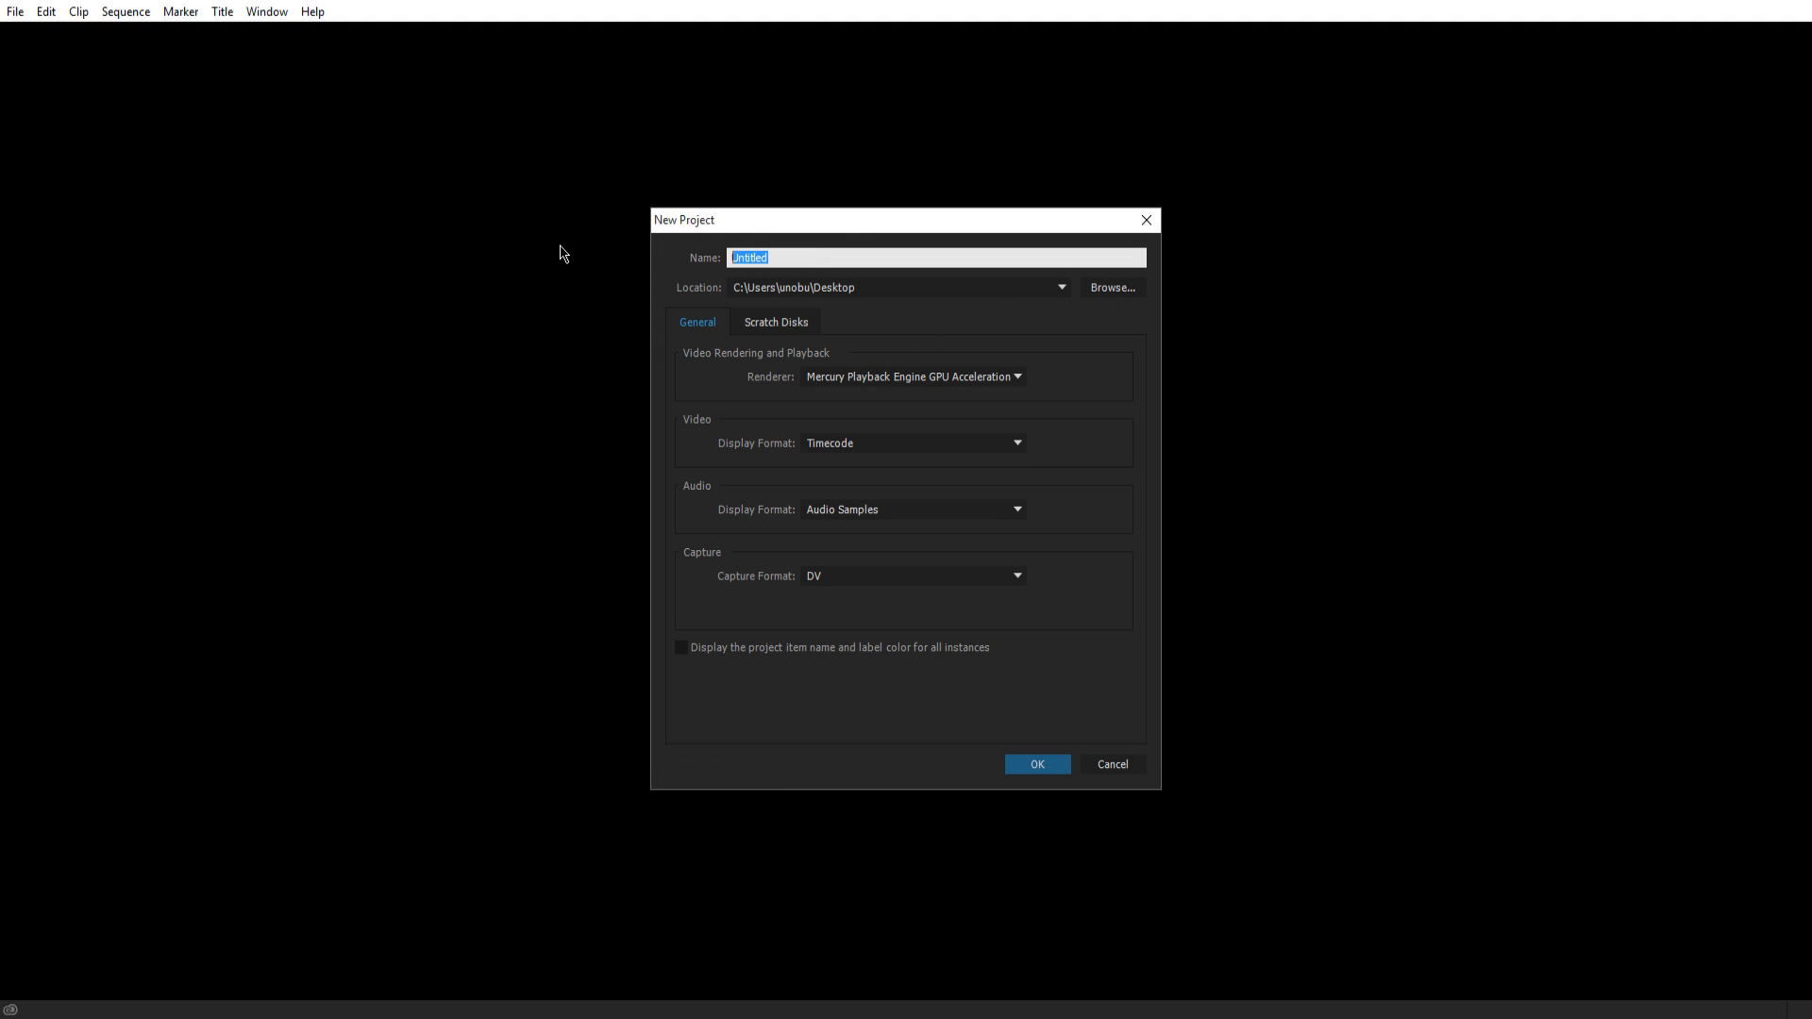
type("tutorial")
left_click(1030, 347)
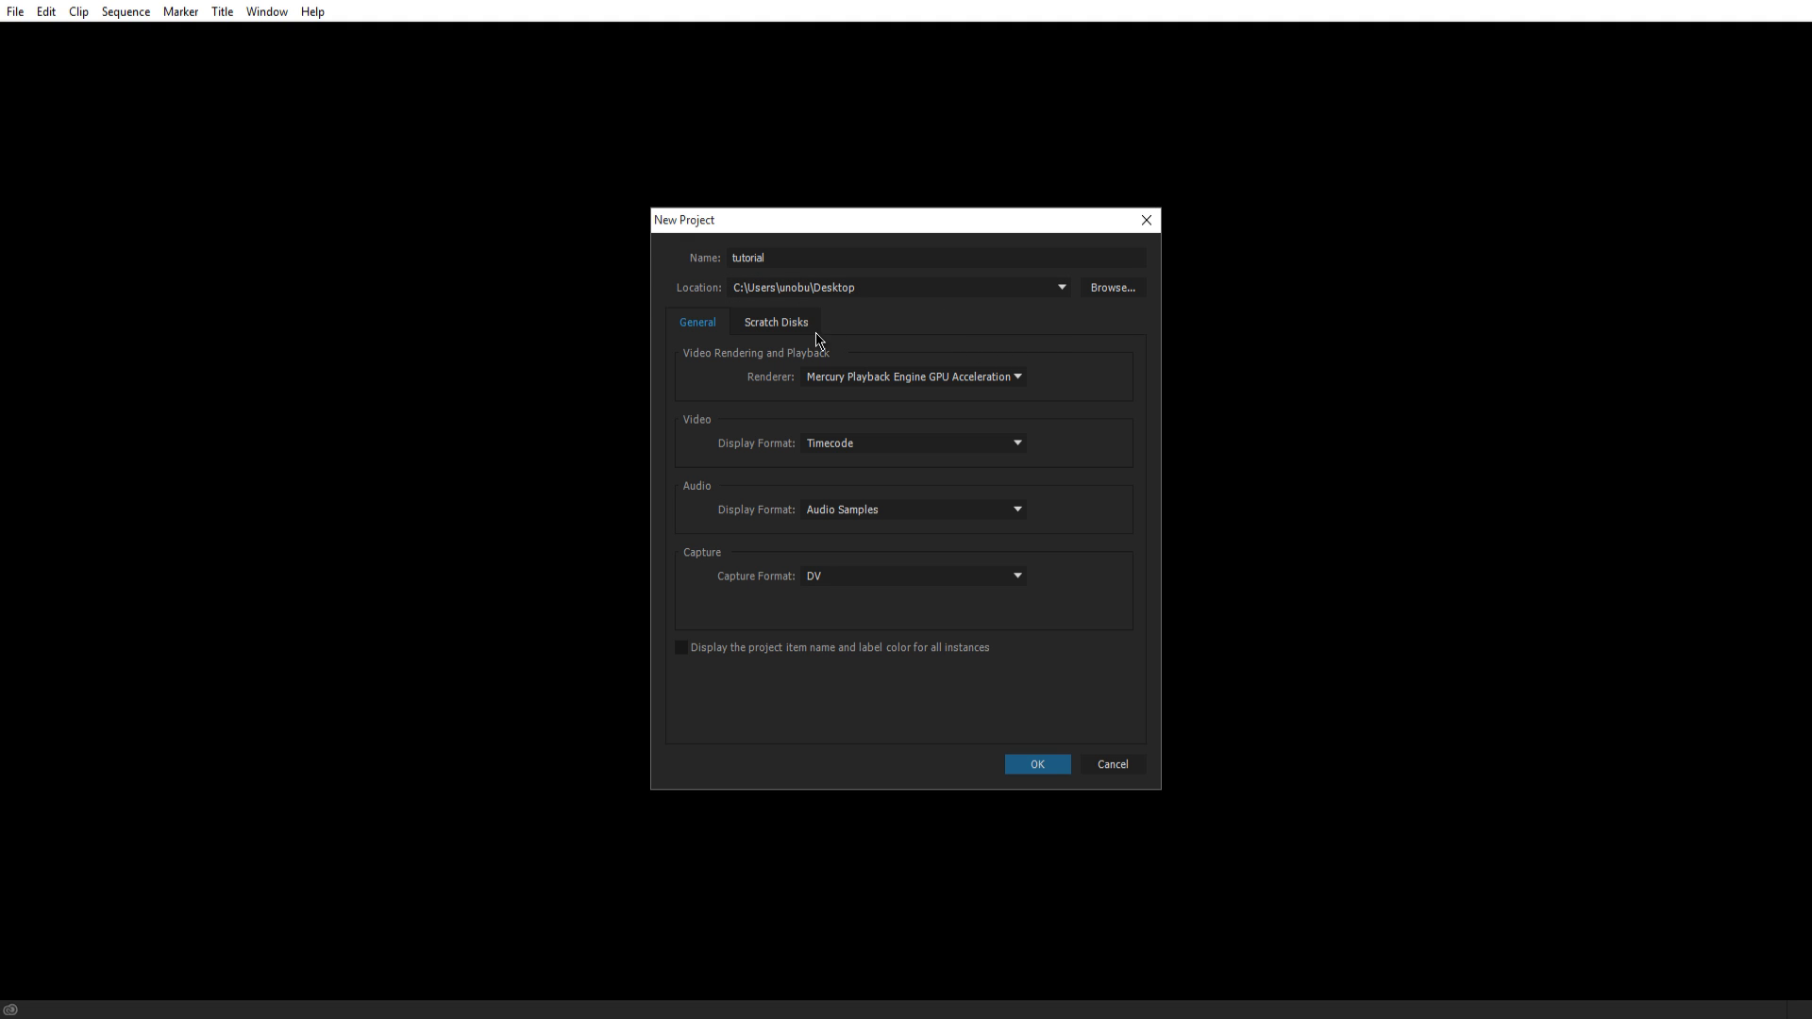
Keep GPU Acceleration (CUDA) as the renderer and Timecode as the video display format.
left_click(906, 377)
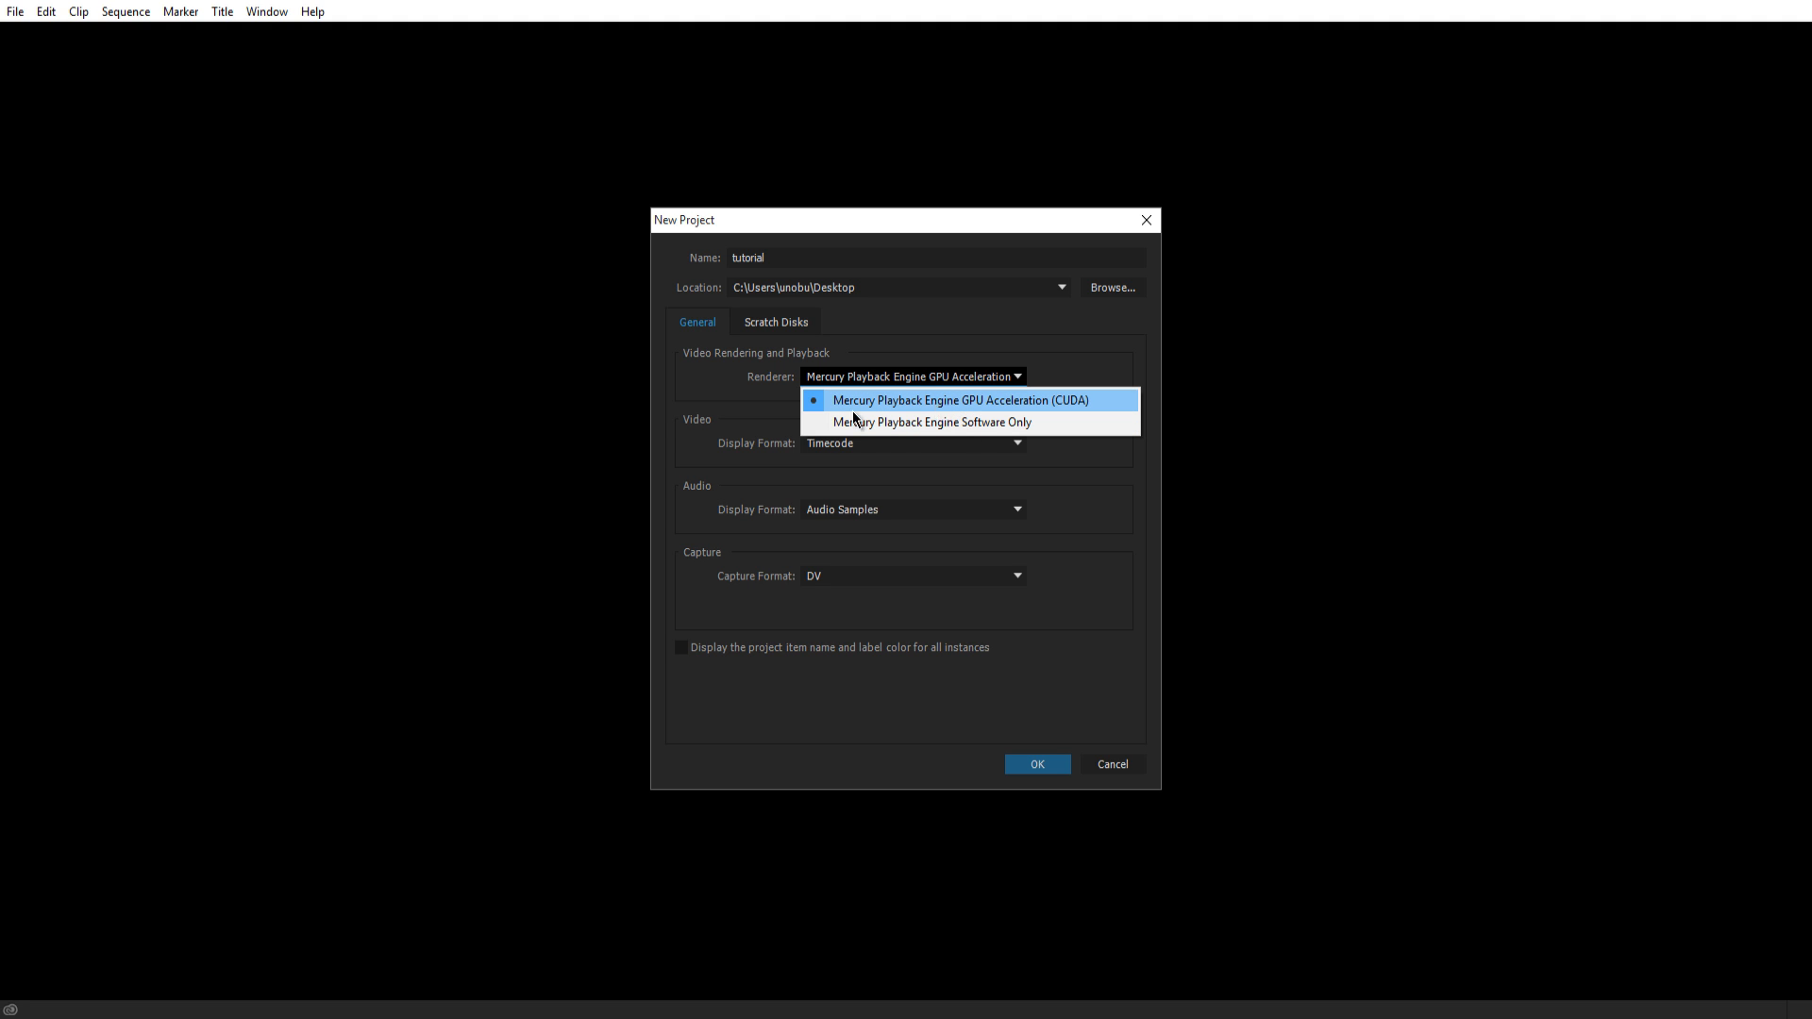
left_click(948, 404)
left_click(978, 377)
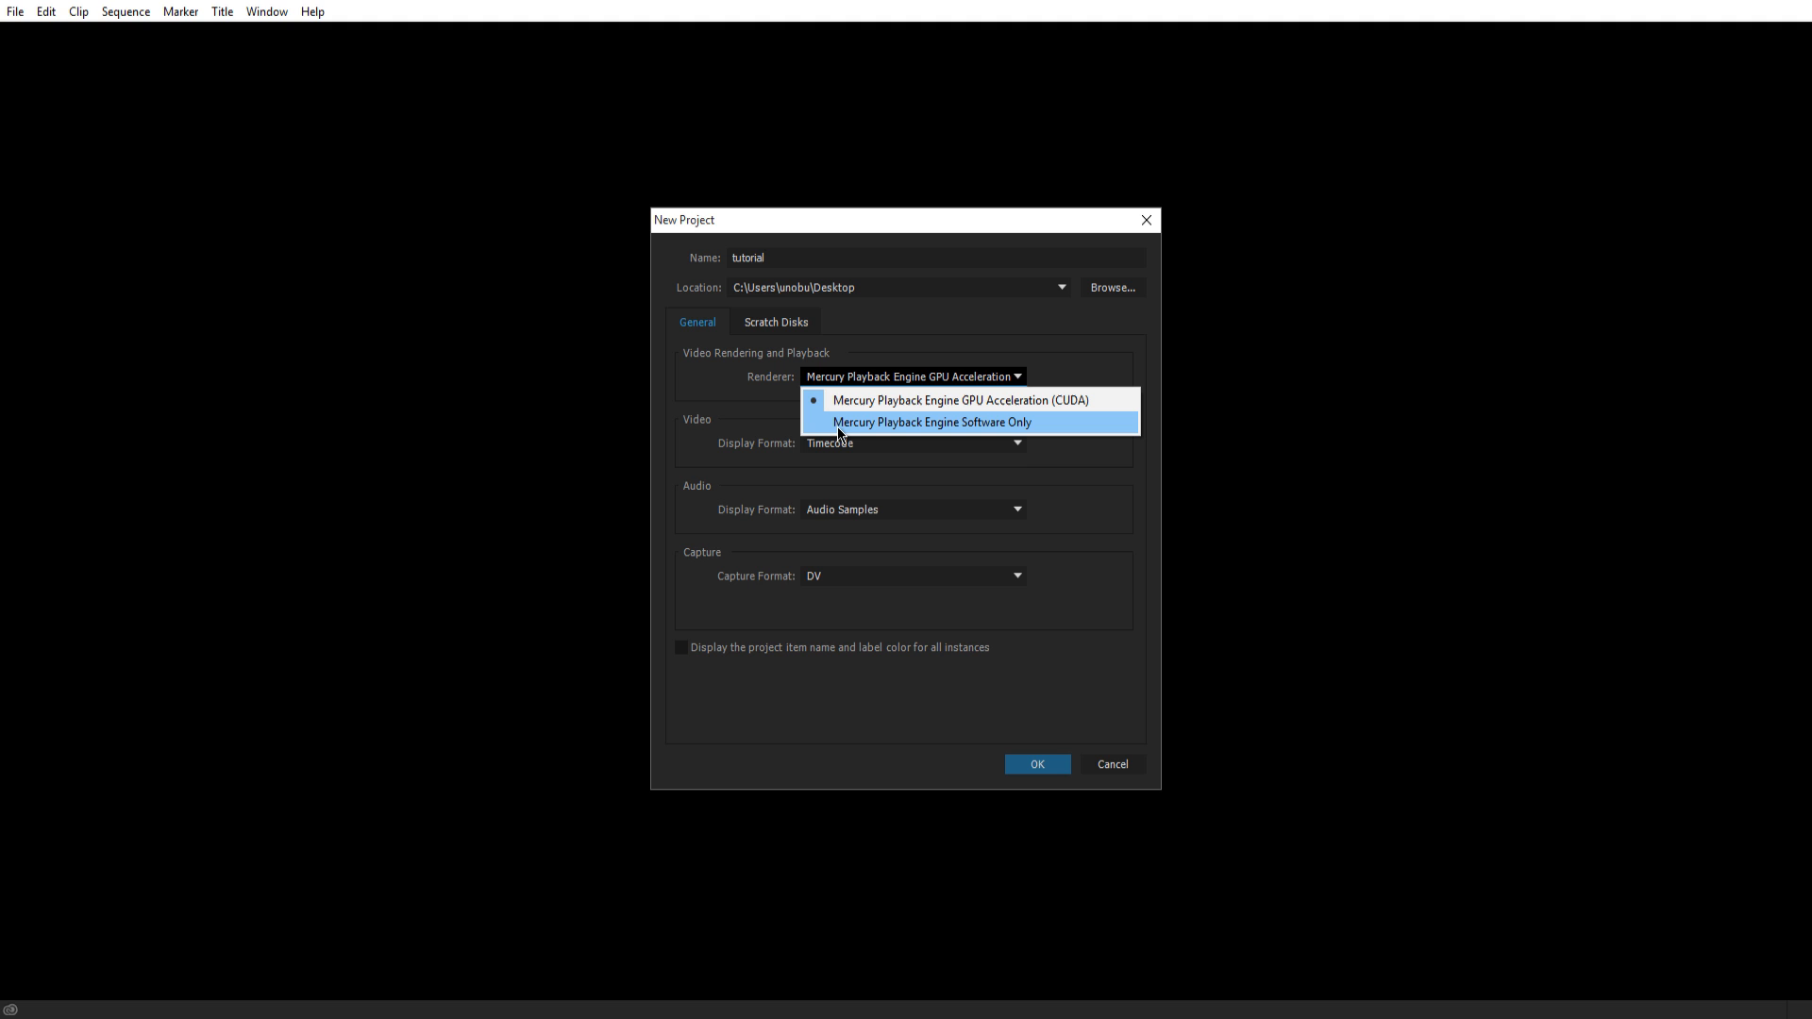
left_click(850, 400)
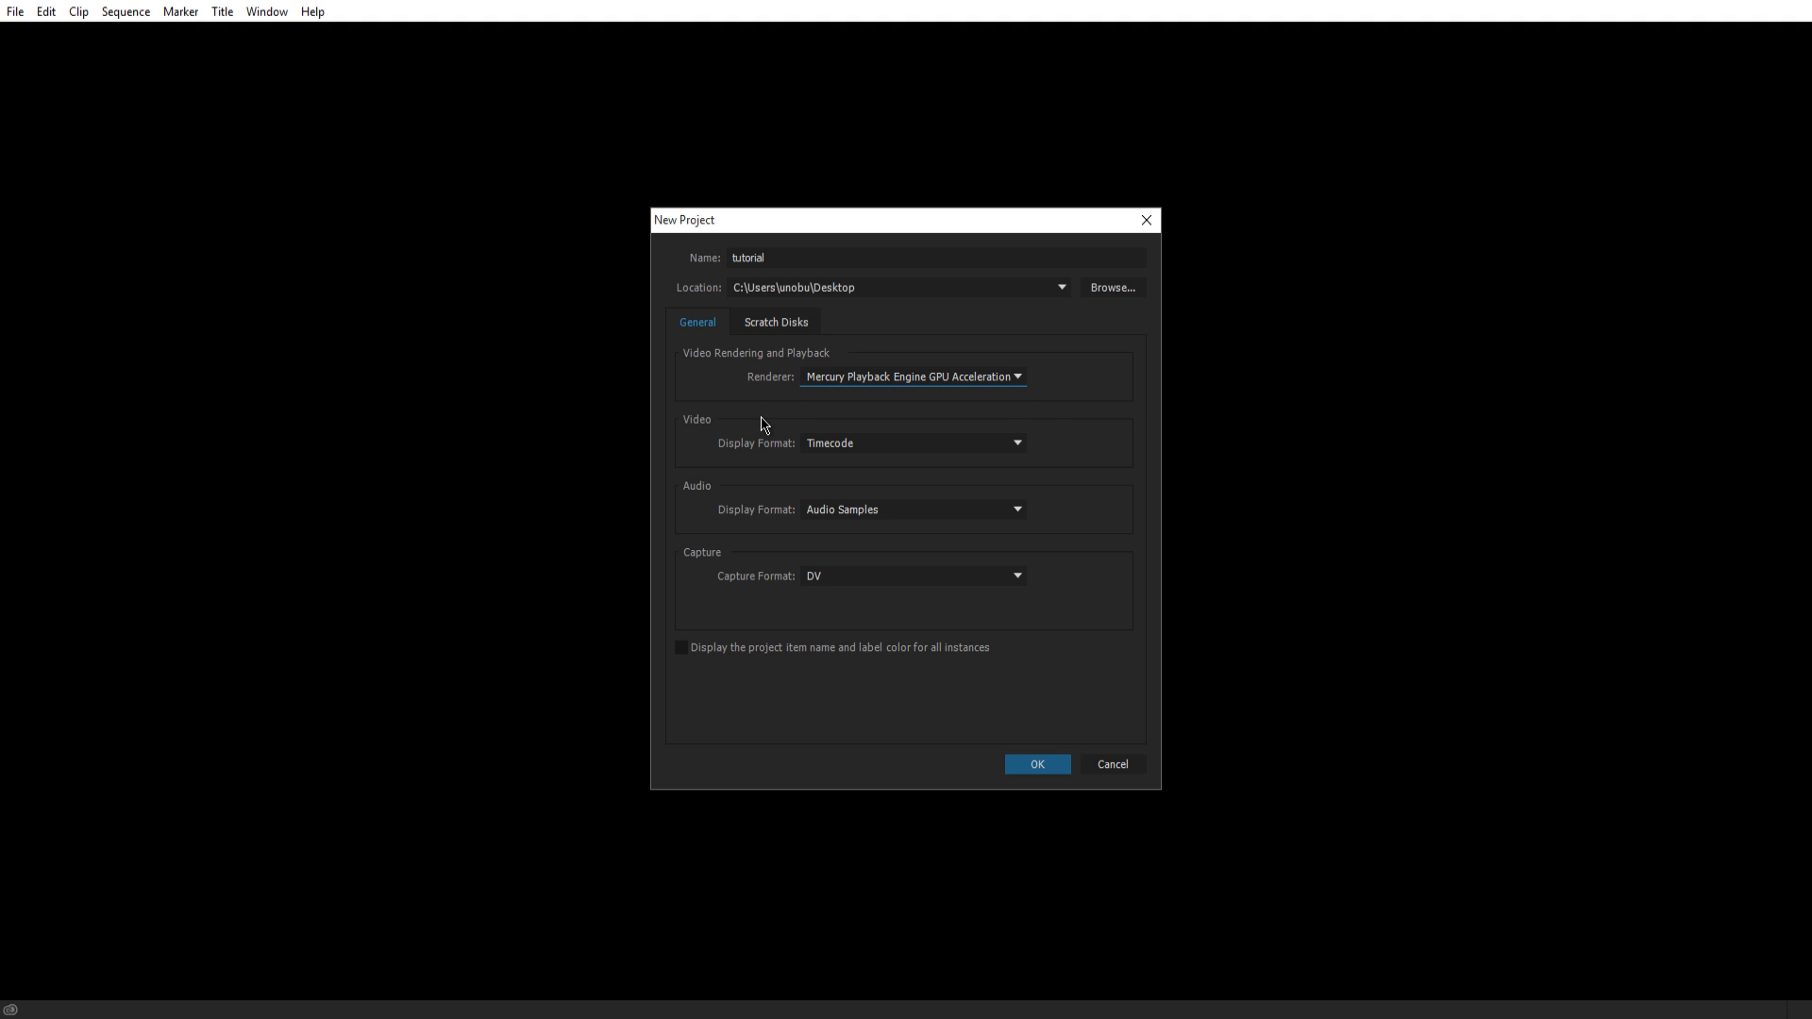
left_click(904, 444)
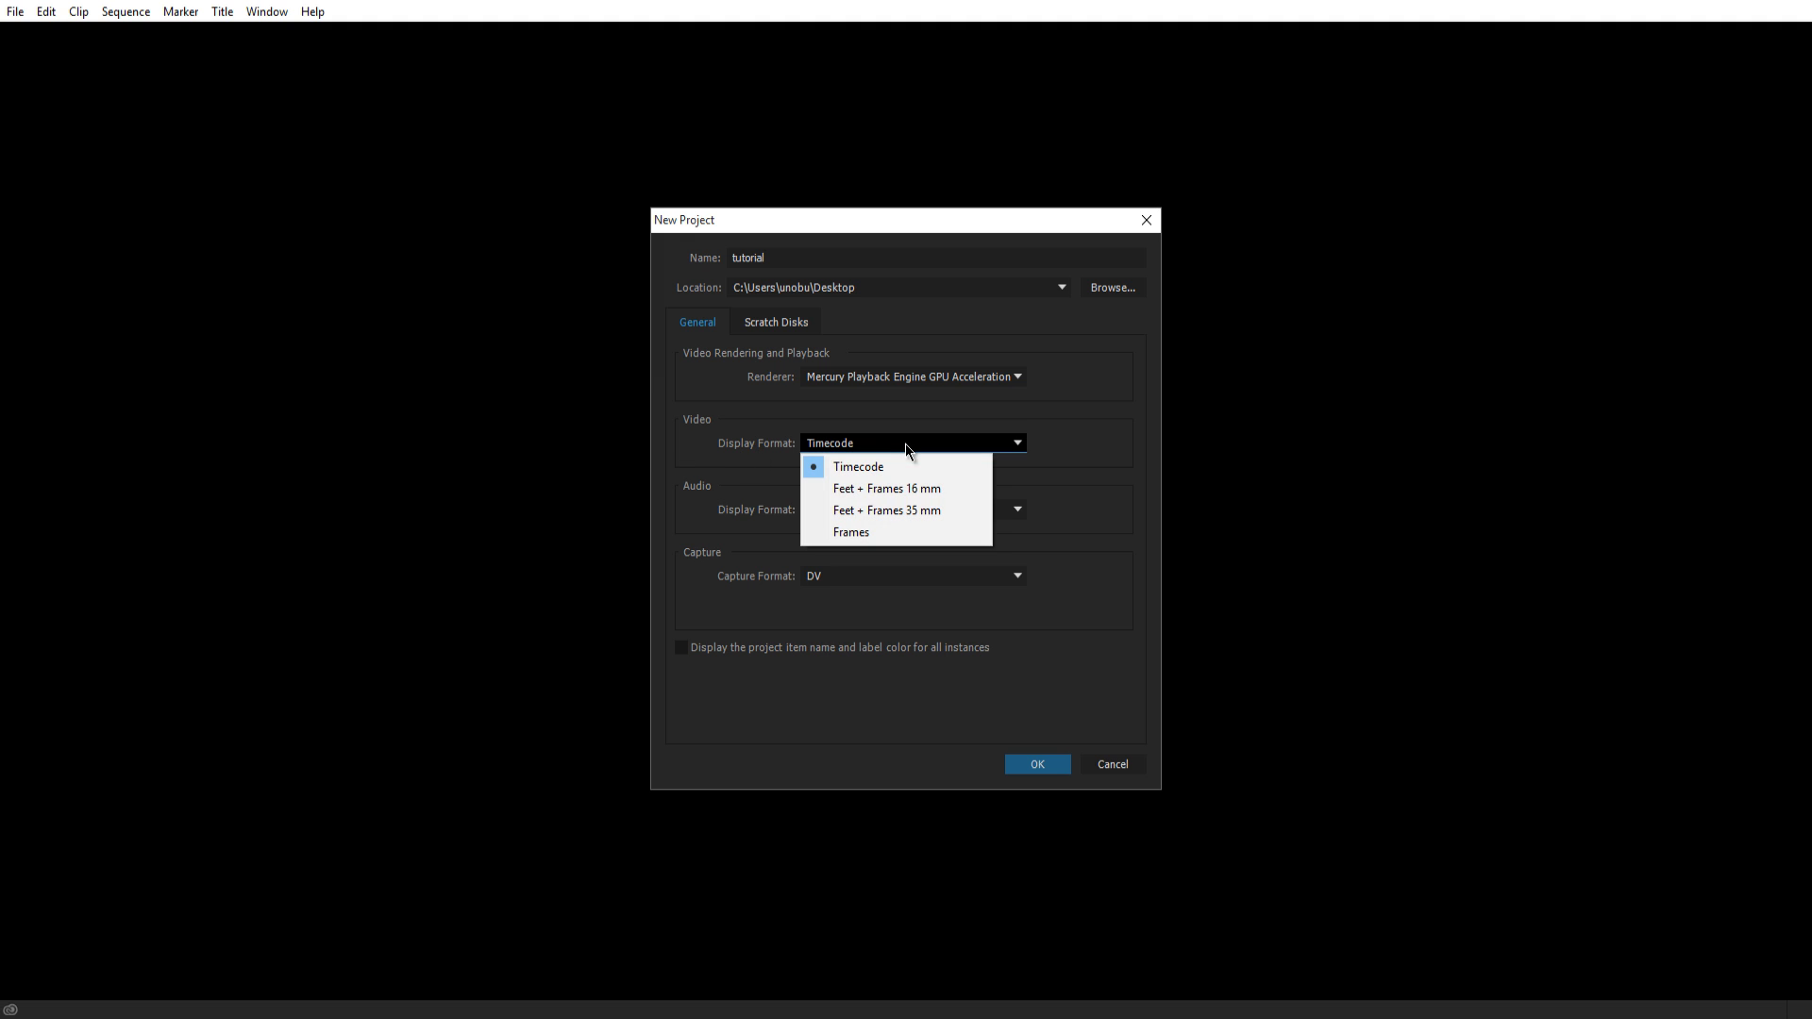
left_click(879, 467)
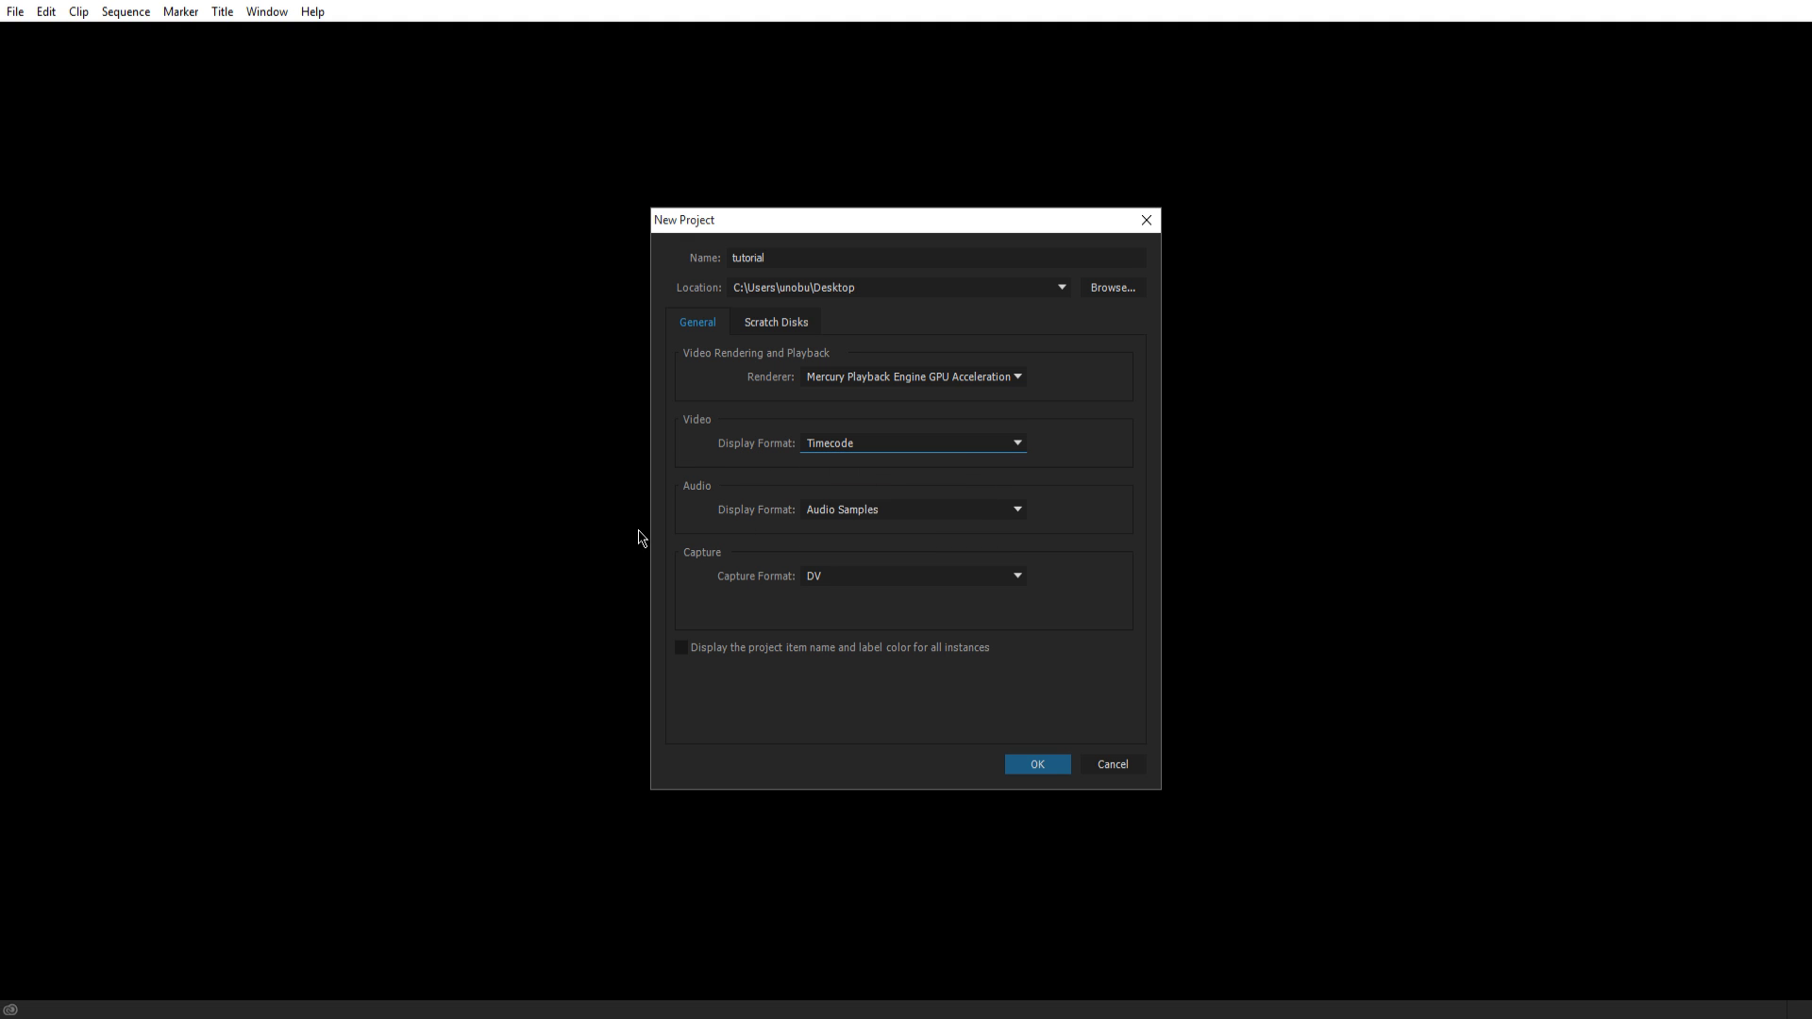
Keep Audio Samples as the audio format and create the tutorial project with OK.
left_click(872, 519)
left_click(869, 579)
left_click(906, 377)
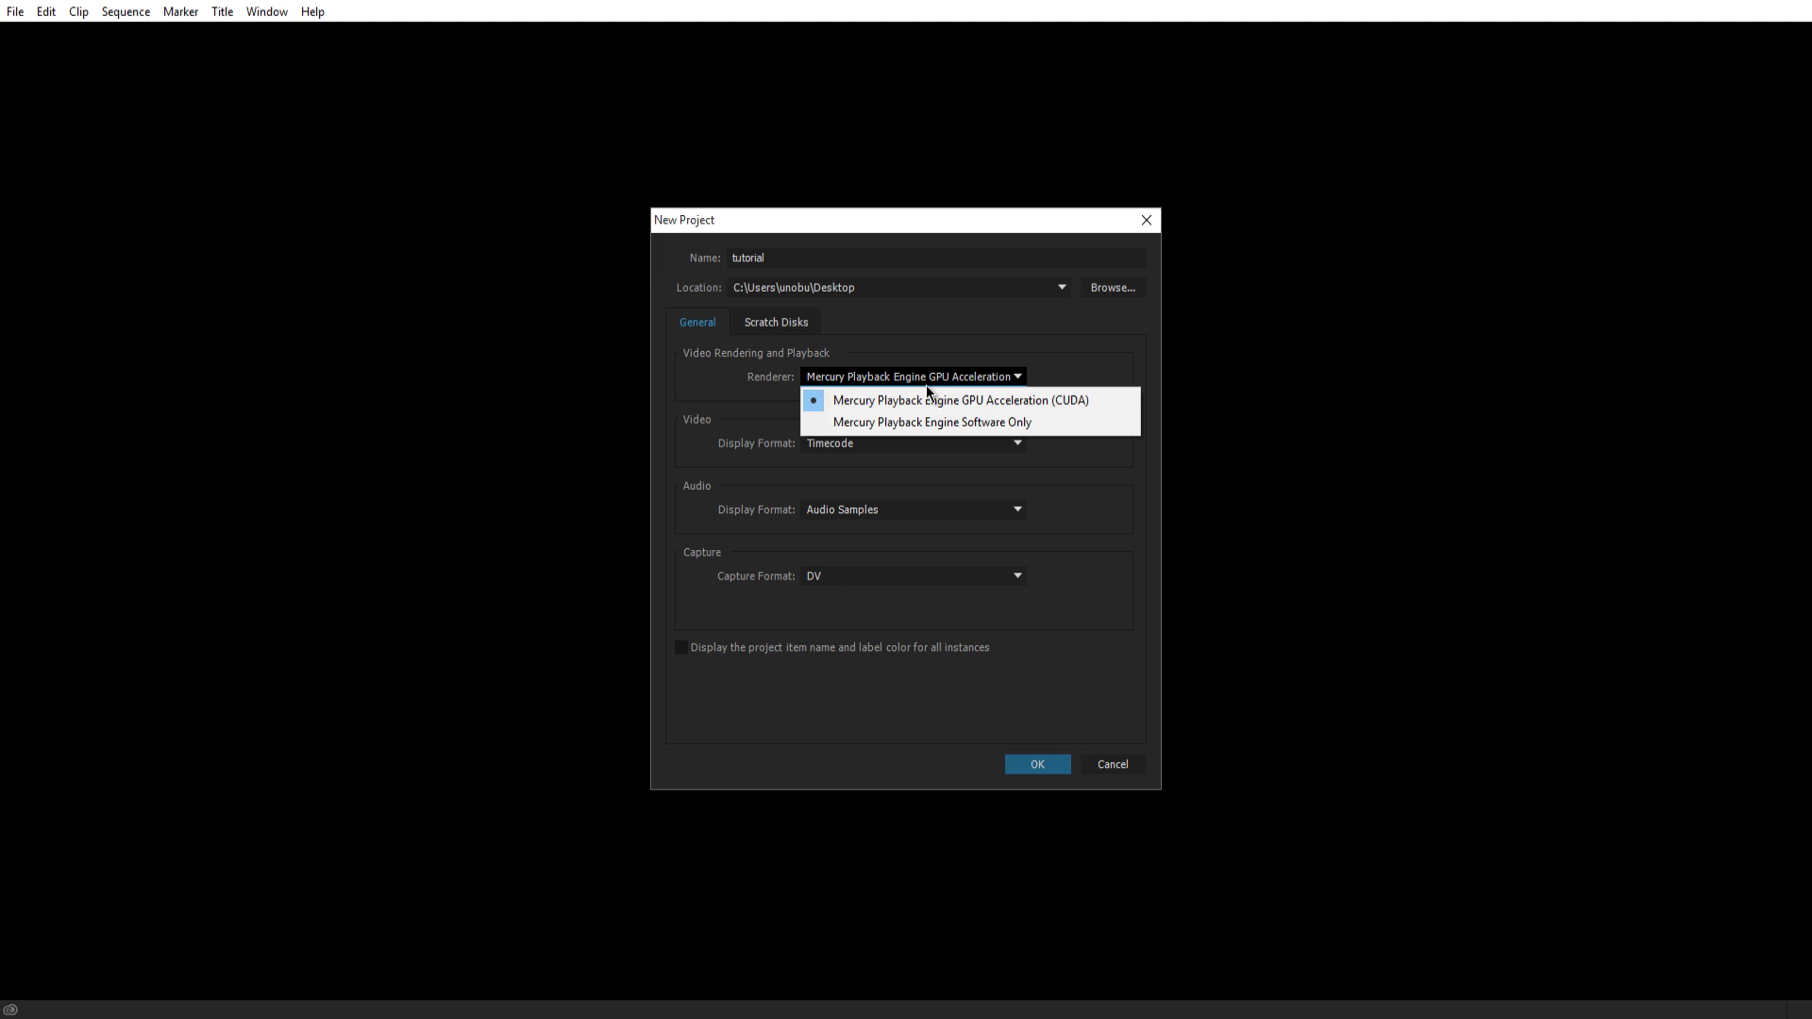
left_click(851, 401)
left_click(956, 649)
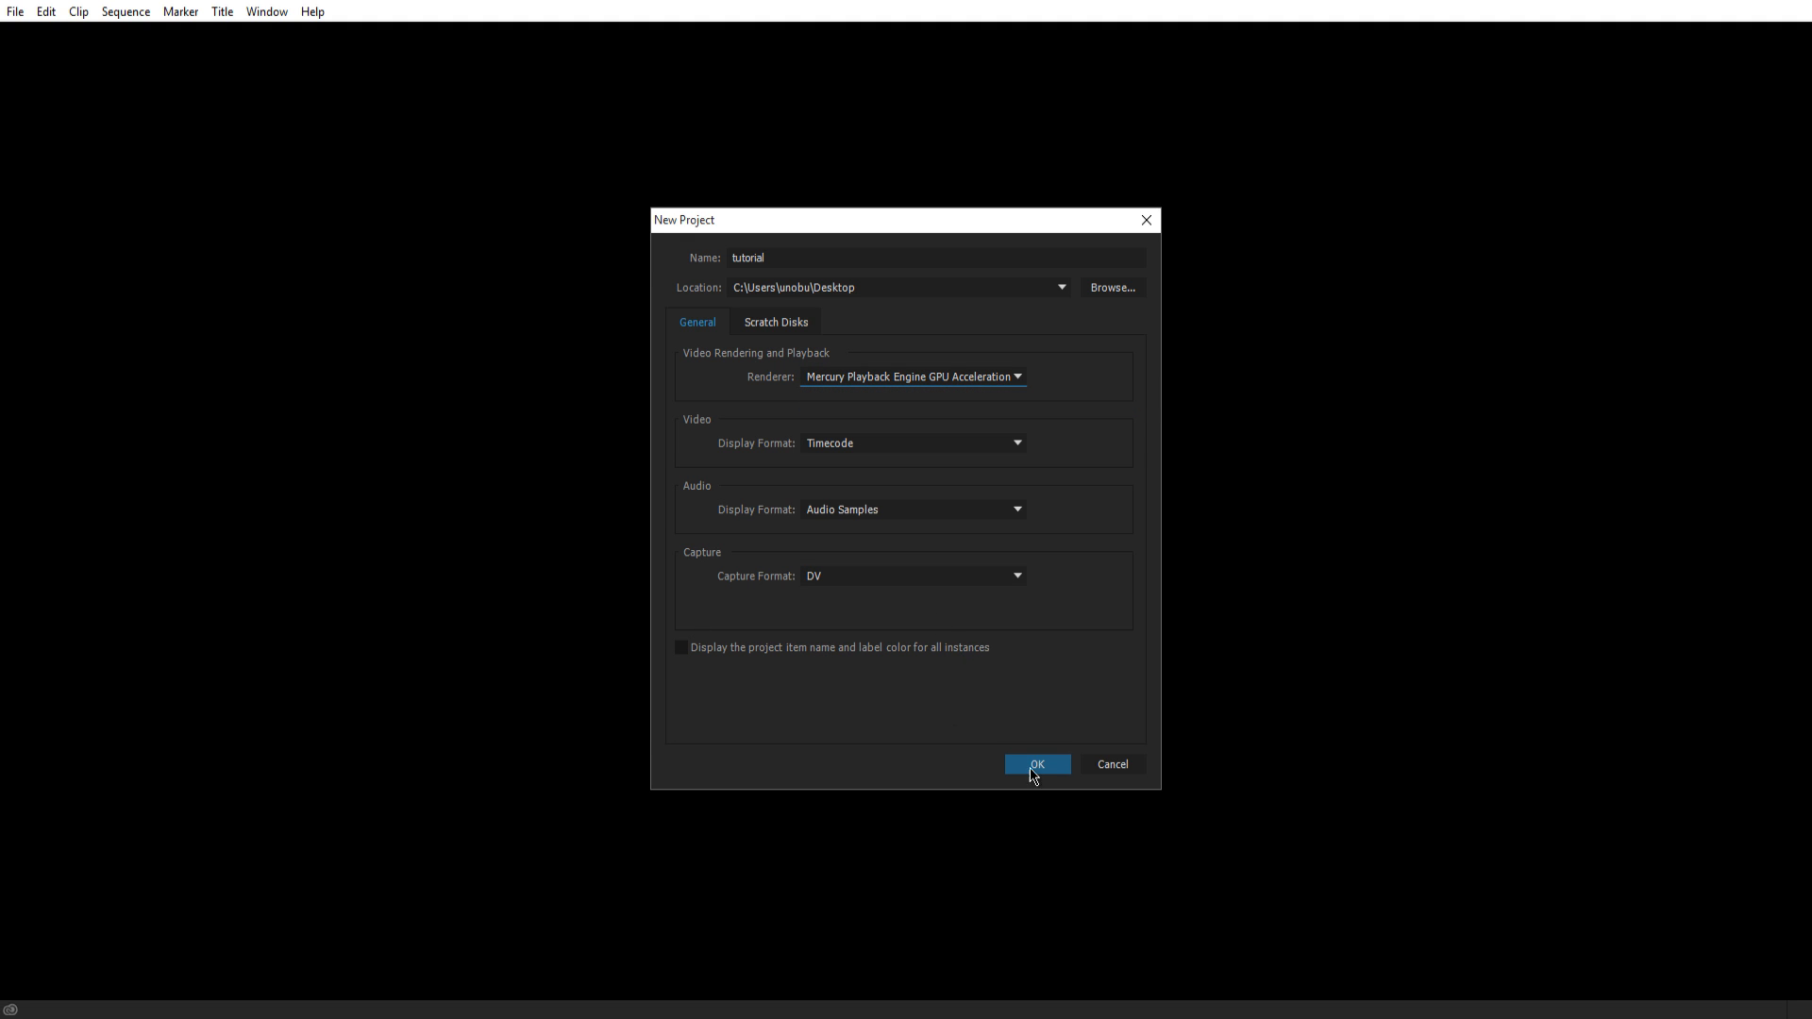
left_click(1028, 768)
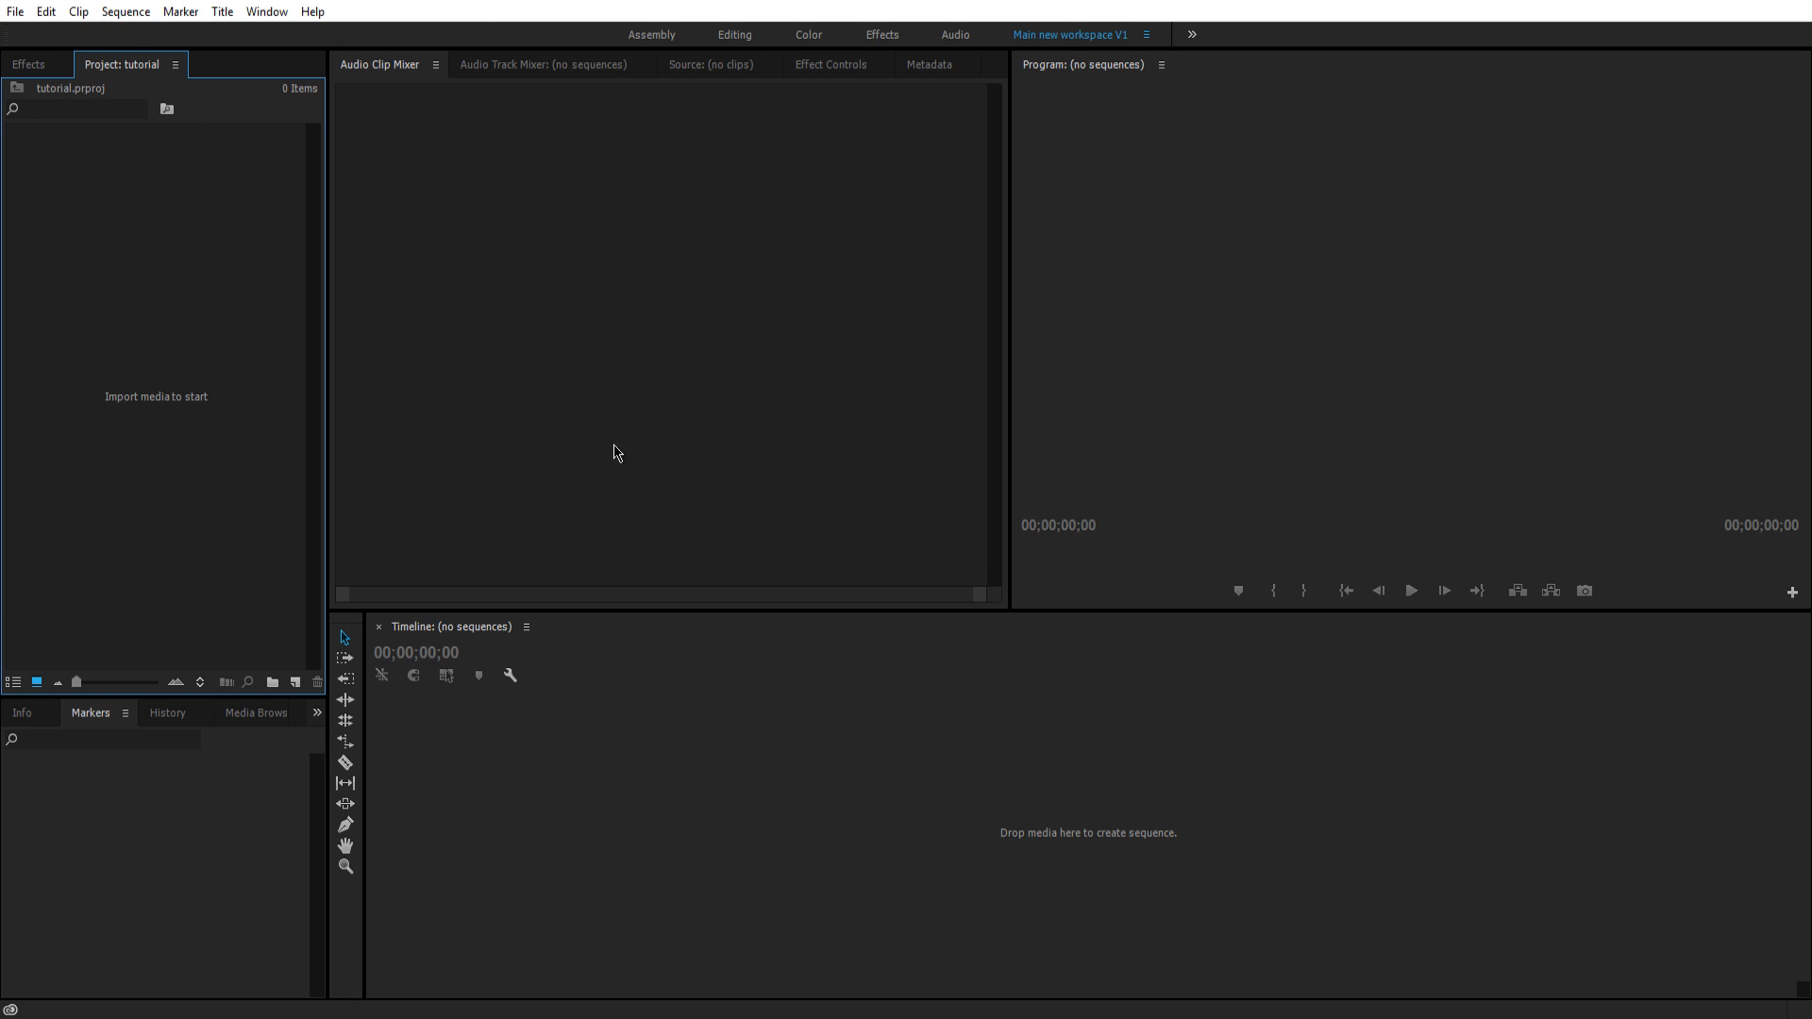
Switch to the Audio workspace layout via Window > Workspaces.
left_click(266, 11)
mouse_move(303, 34)
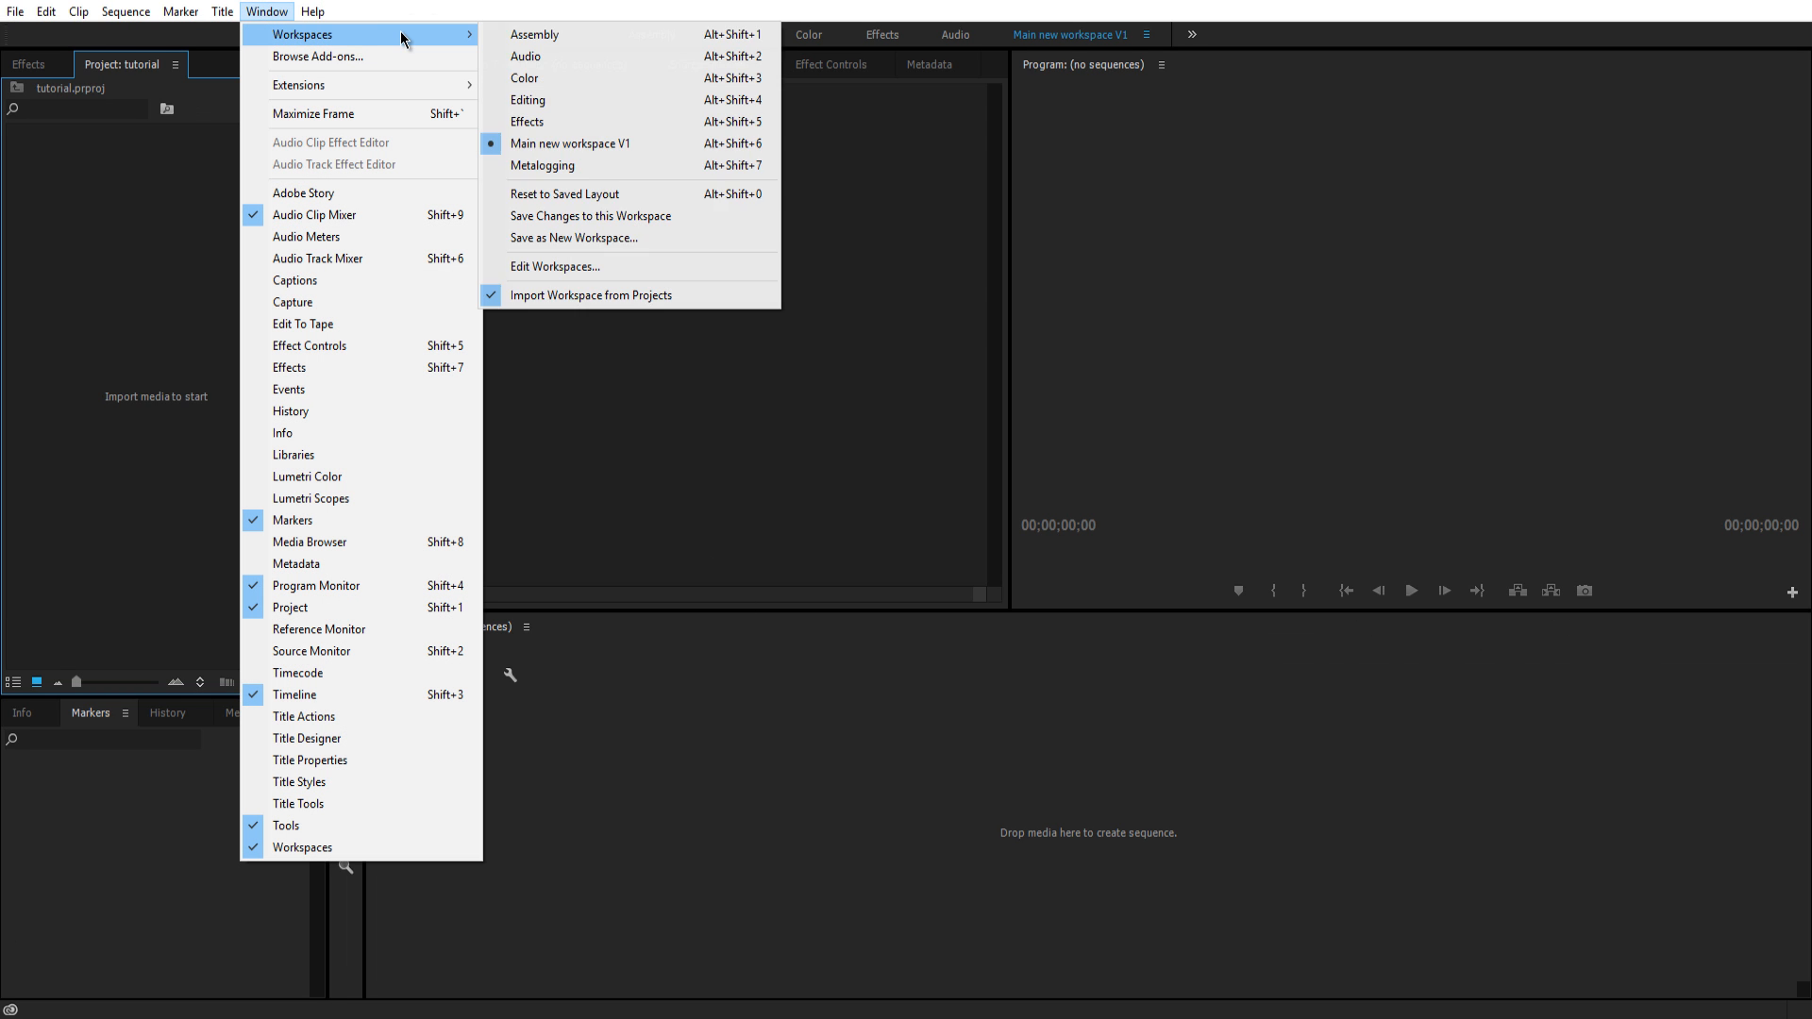
left_click(453, 22)
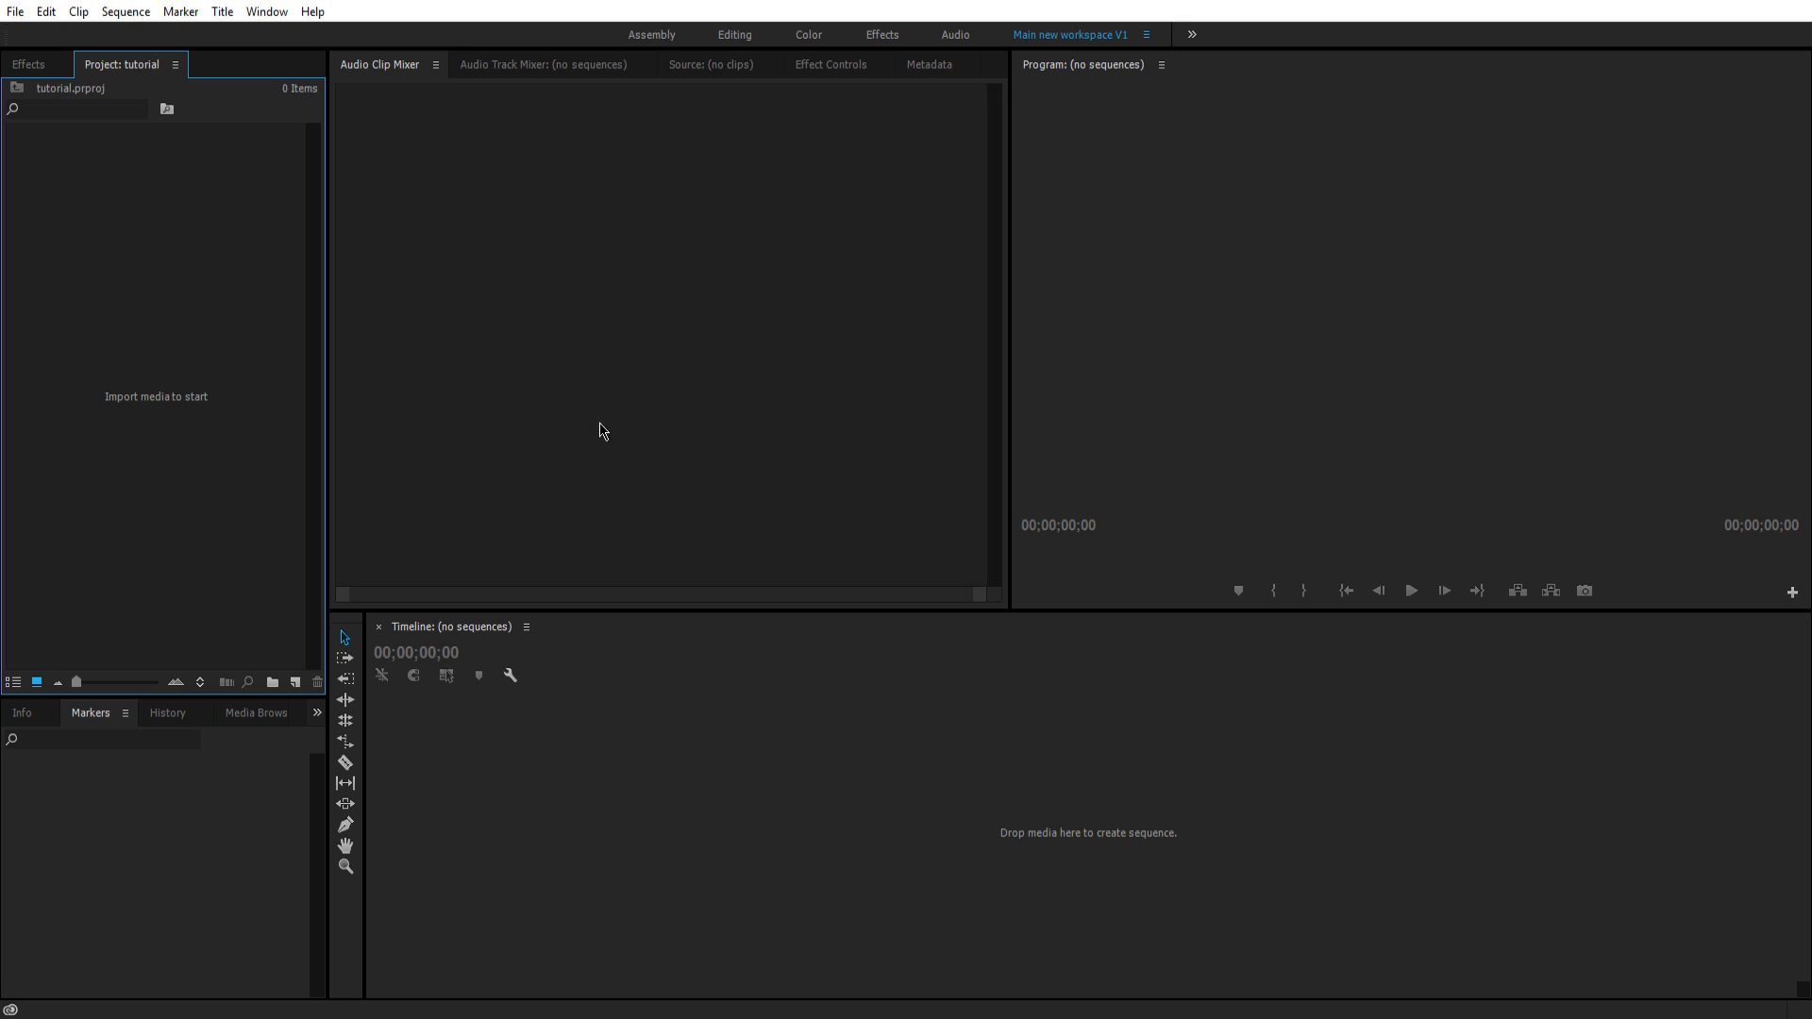
left_click(267, 11)
mouse_move(304, 34)
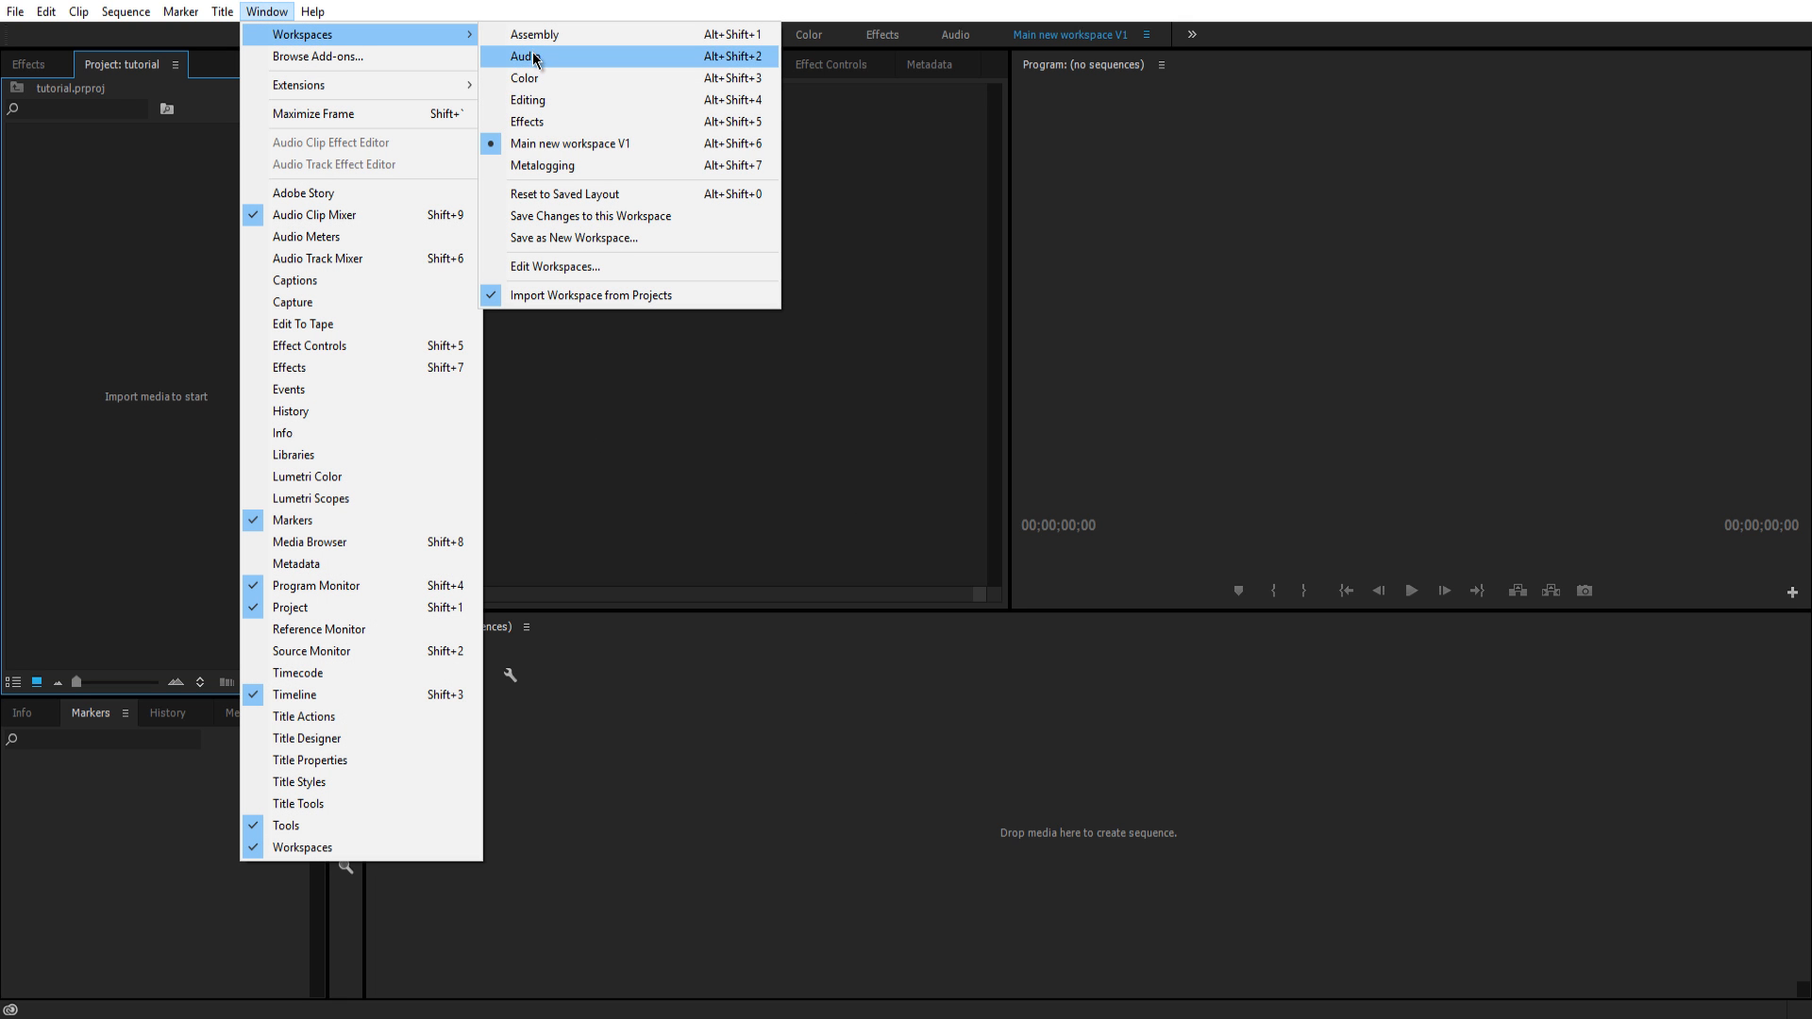
left_click(600, 102)
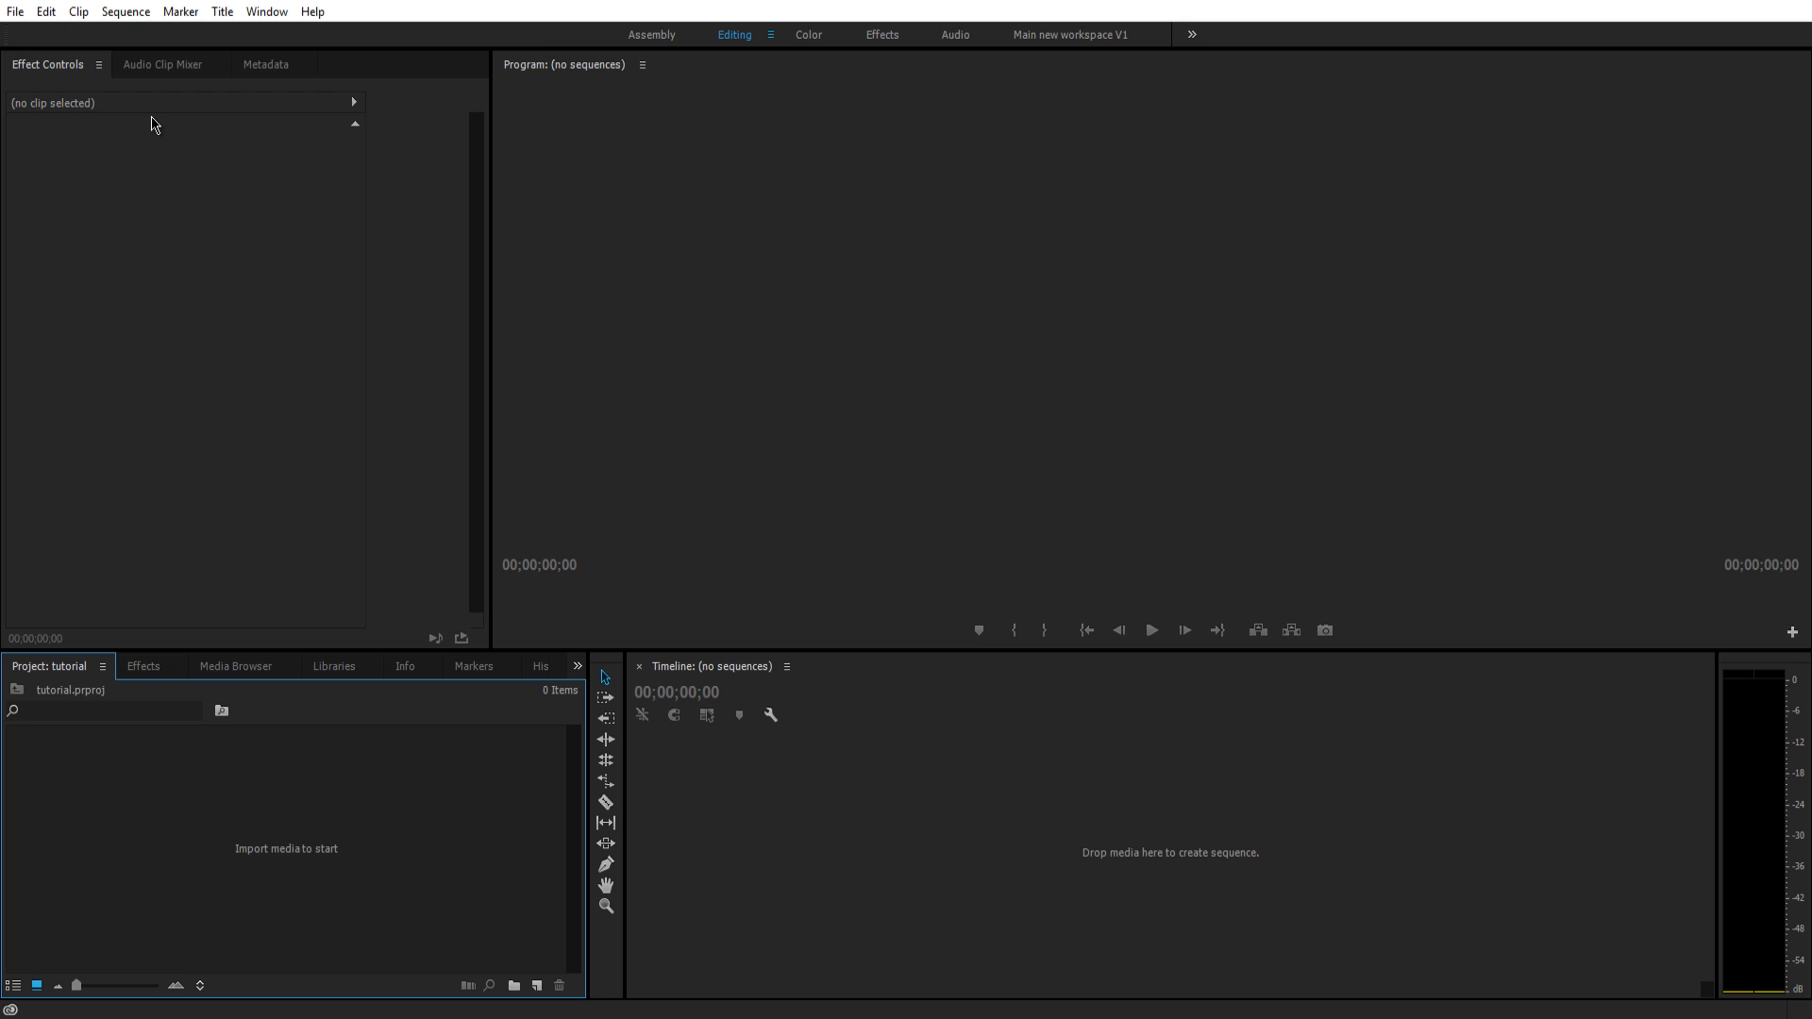
left_click(268, 11)
mouse_move(361, 34)
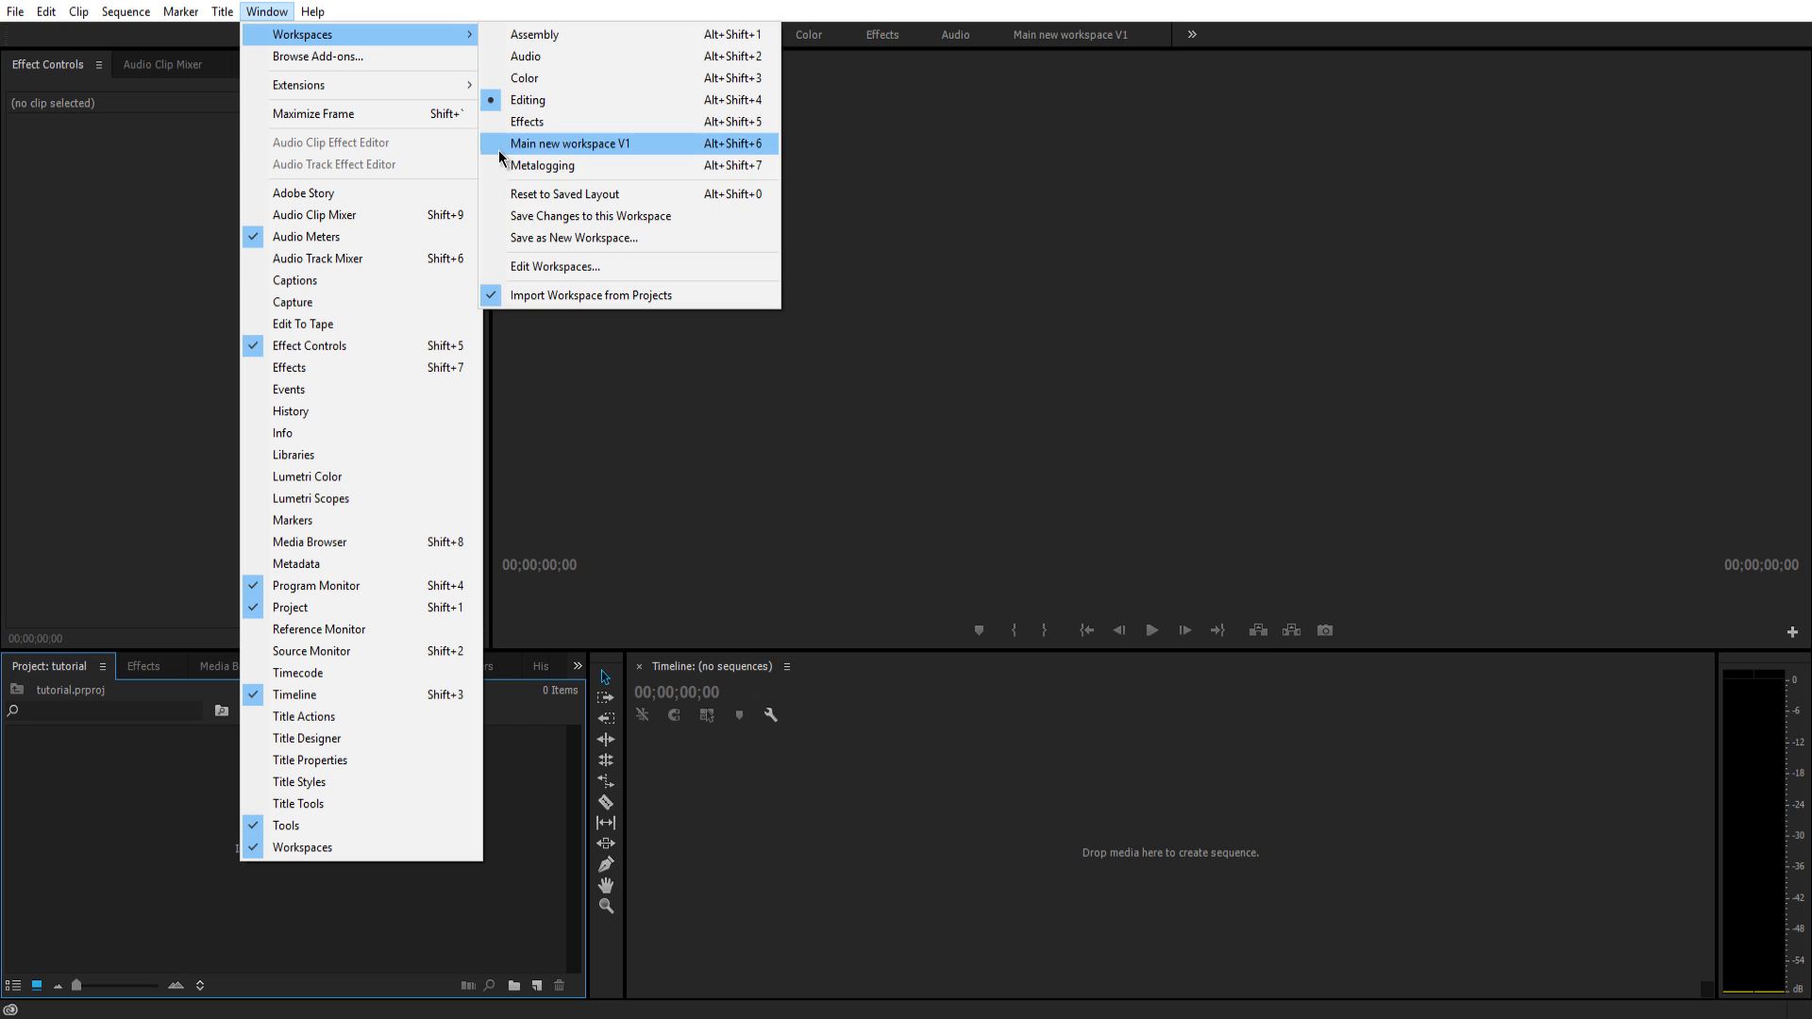
left_click(520, 60)
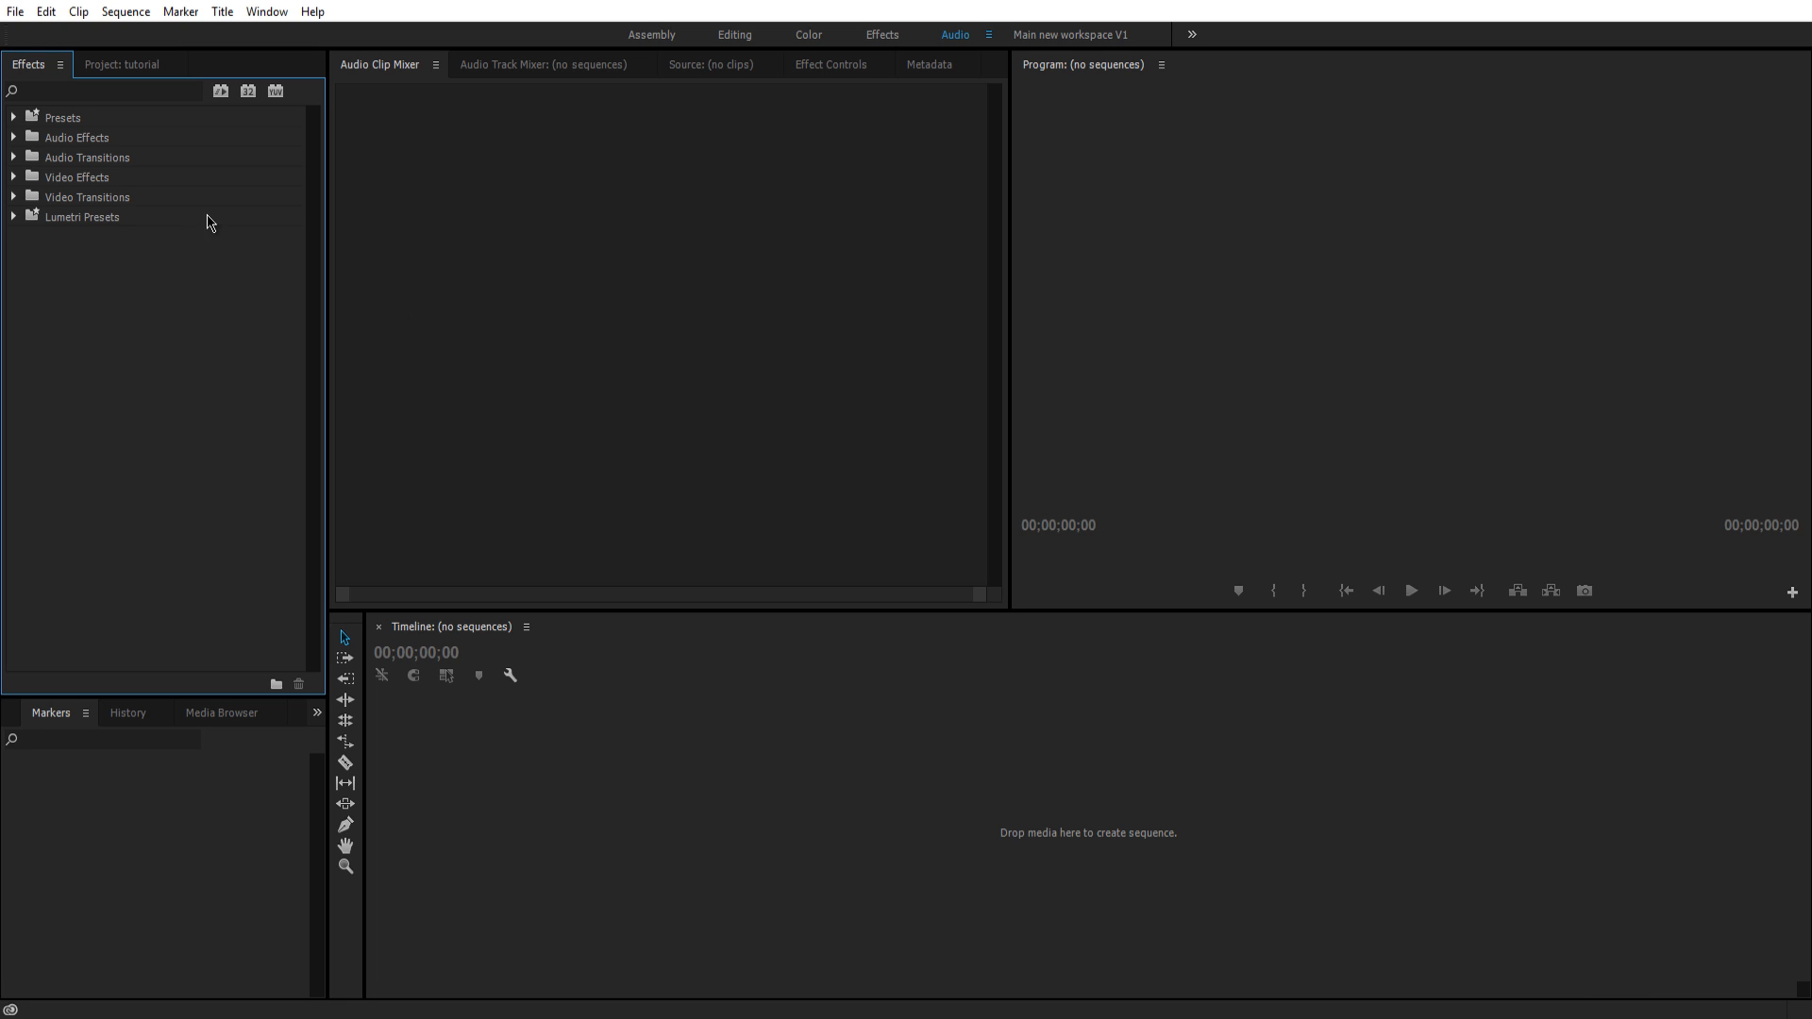
left_click(47, 11)
mouse_move(162, 541)
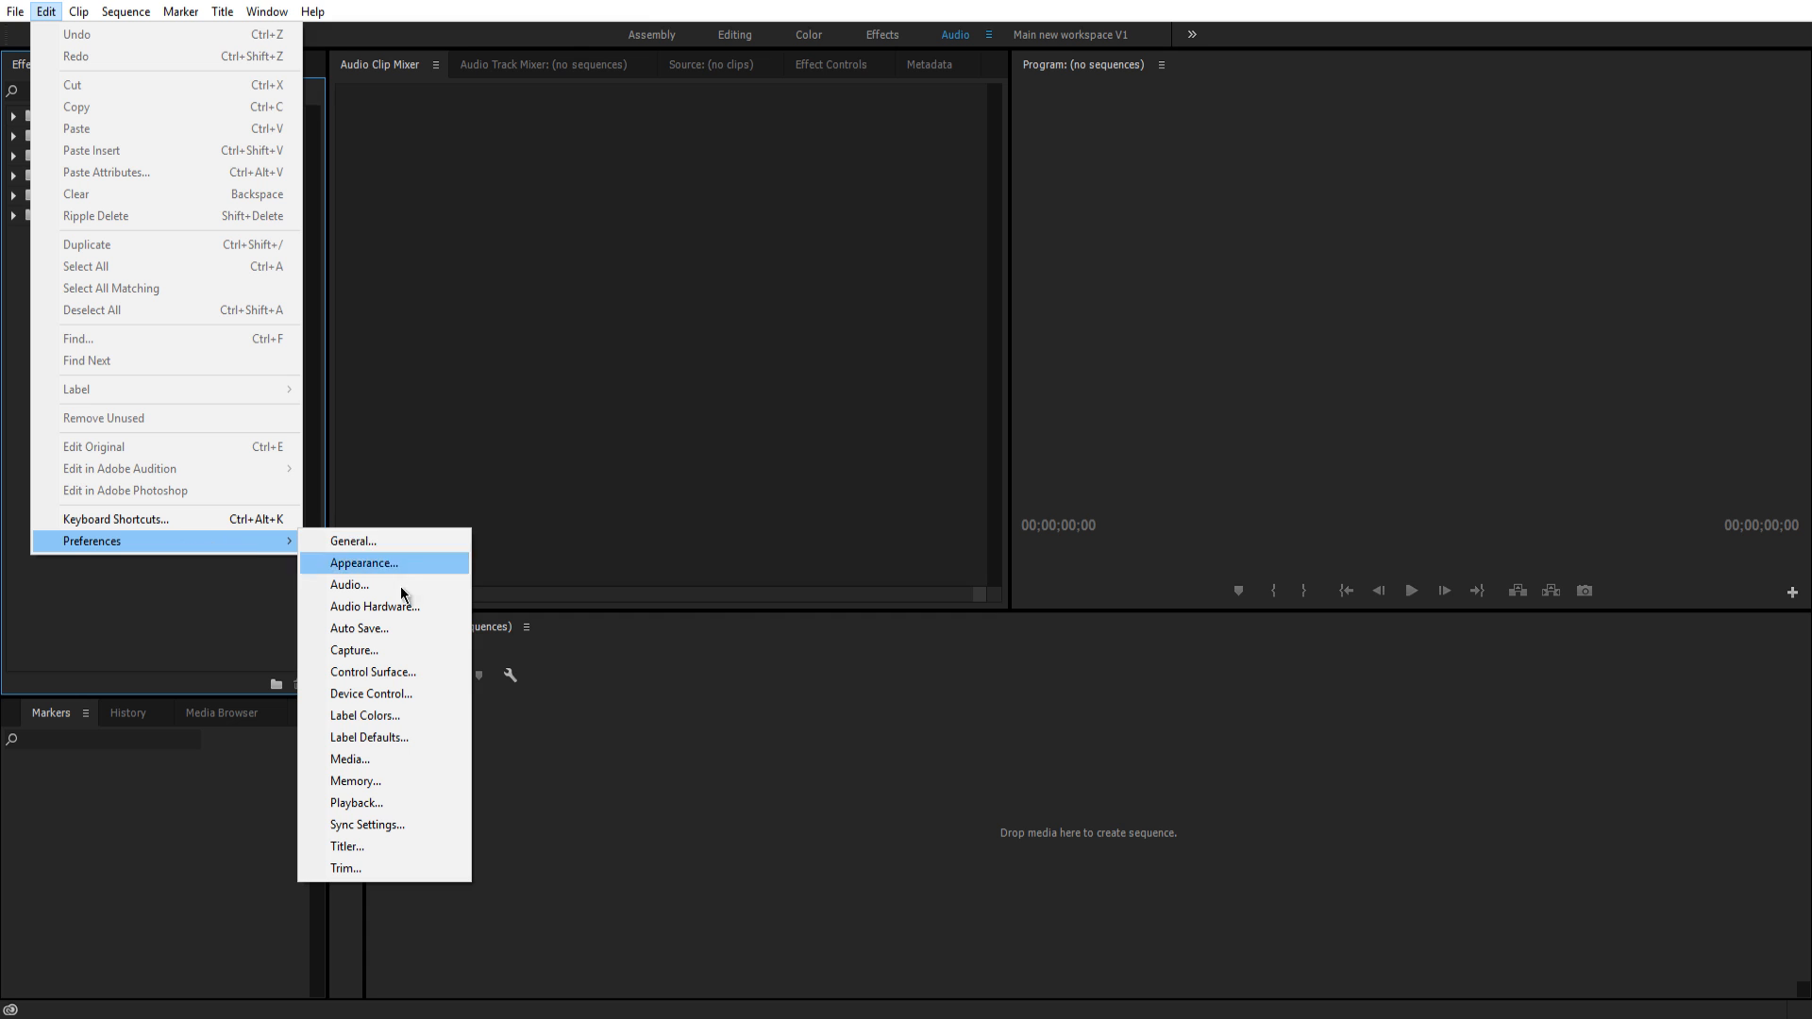
left_click(358, 785)
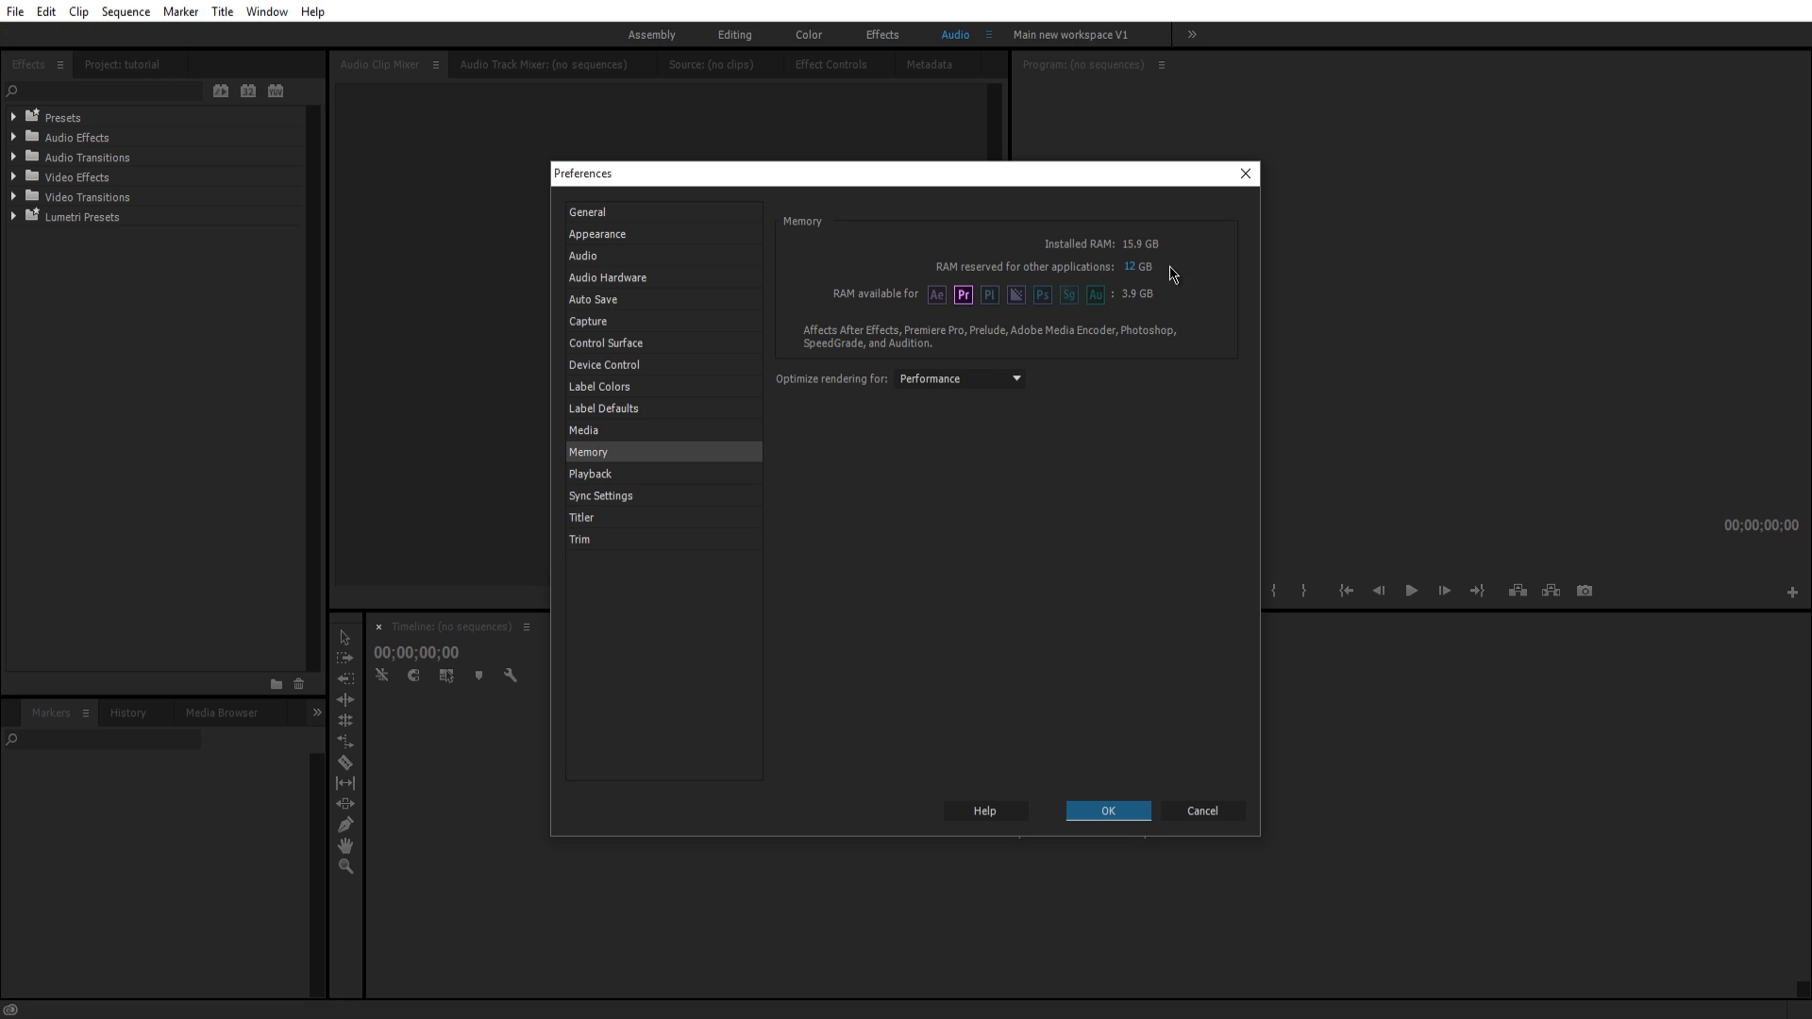
left_click(603, 216)
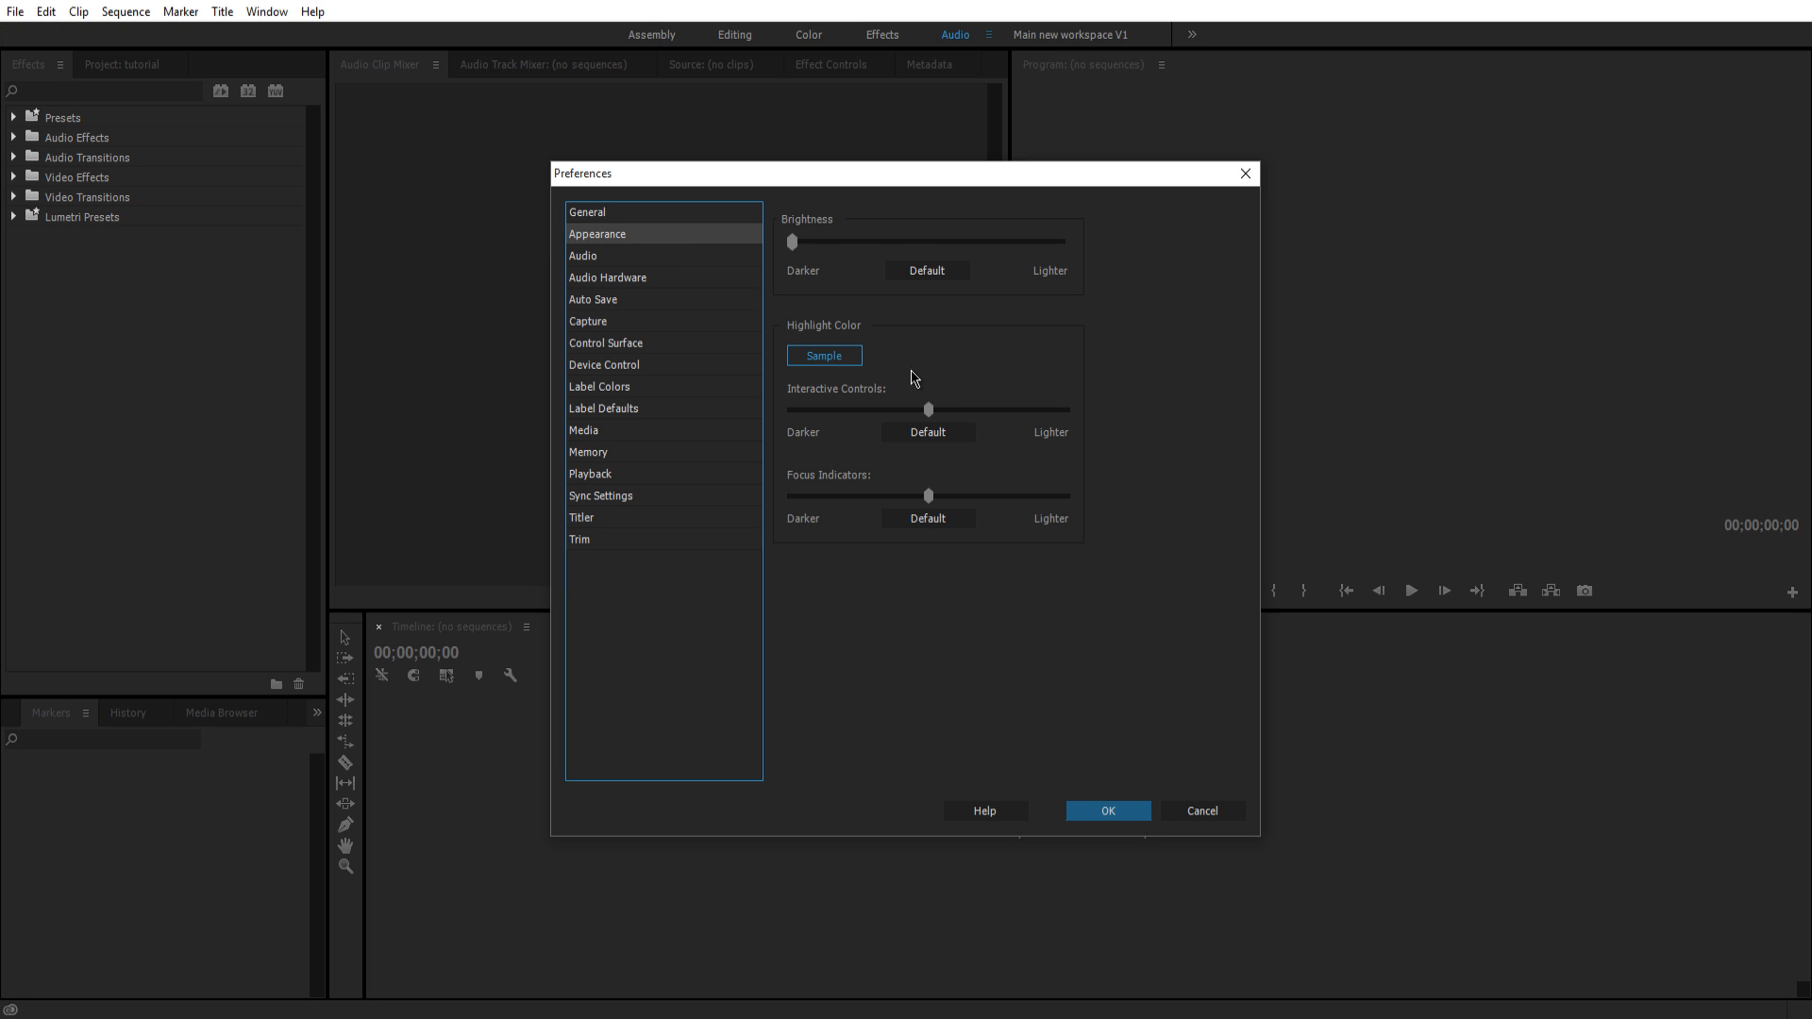
mouse_move(792, 242)
left_mouse_down()
mouse_move(1065, 243)
mouse_move(792, 242)
left_mouse_up()
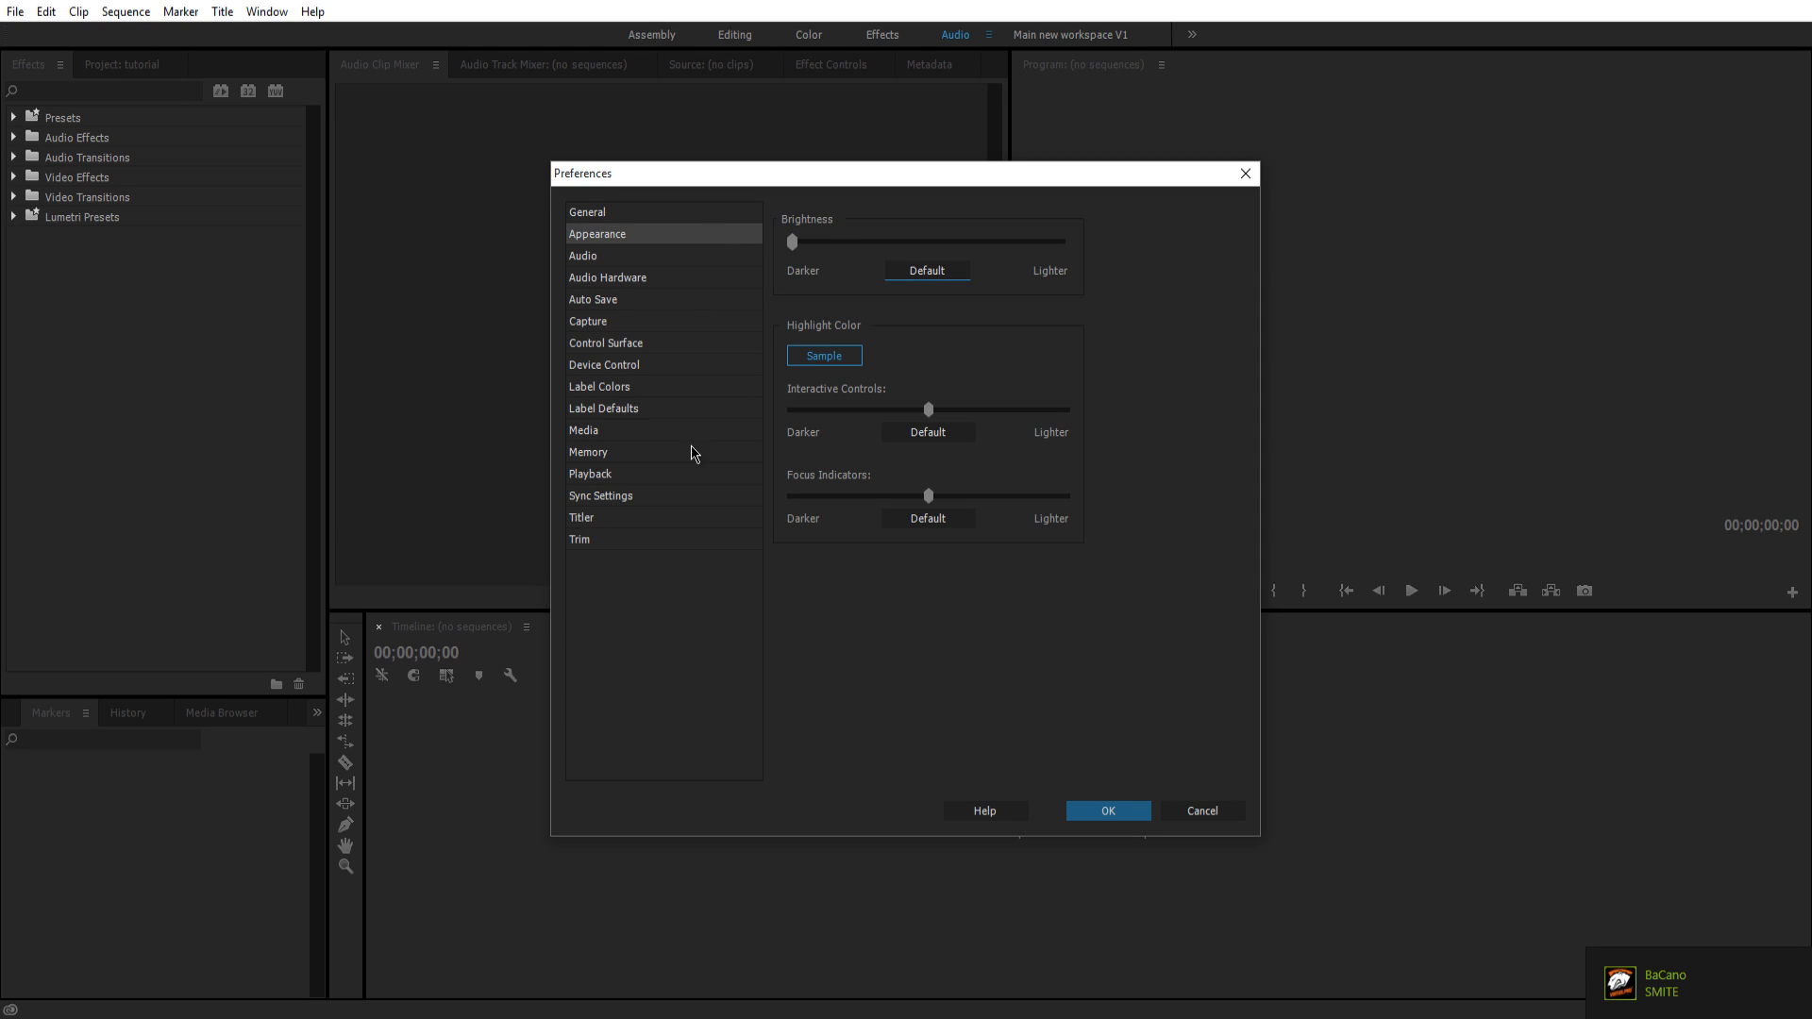
left_click(623, 298)
left_click(637, 321)
left_click(644, 366)
left_click(657, 407)
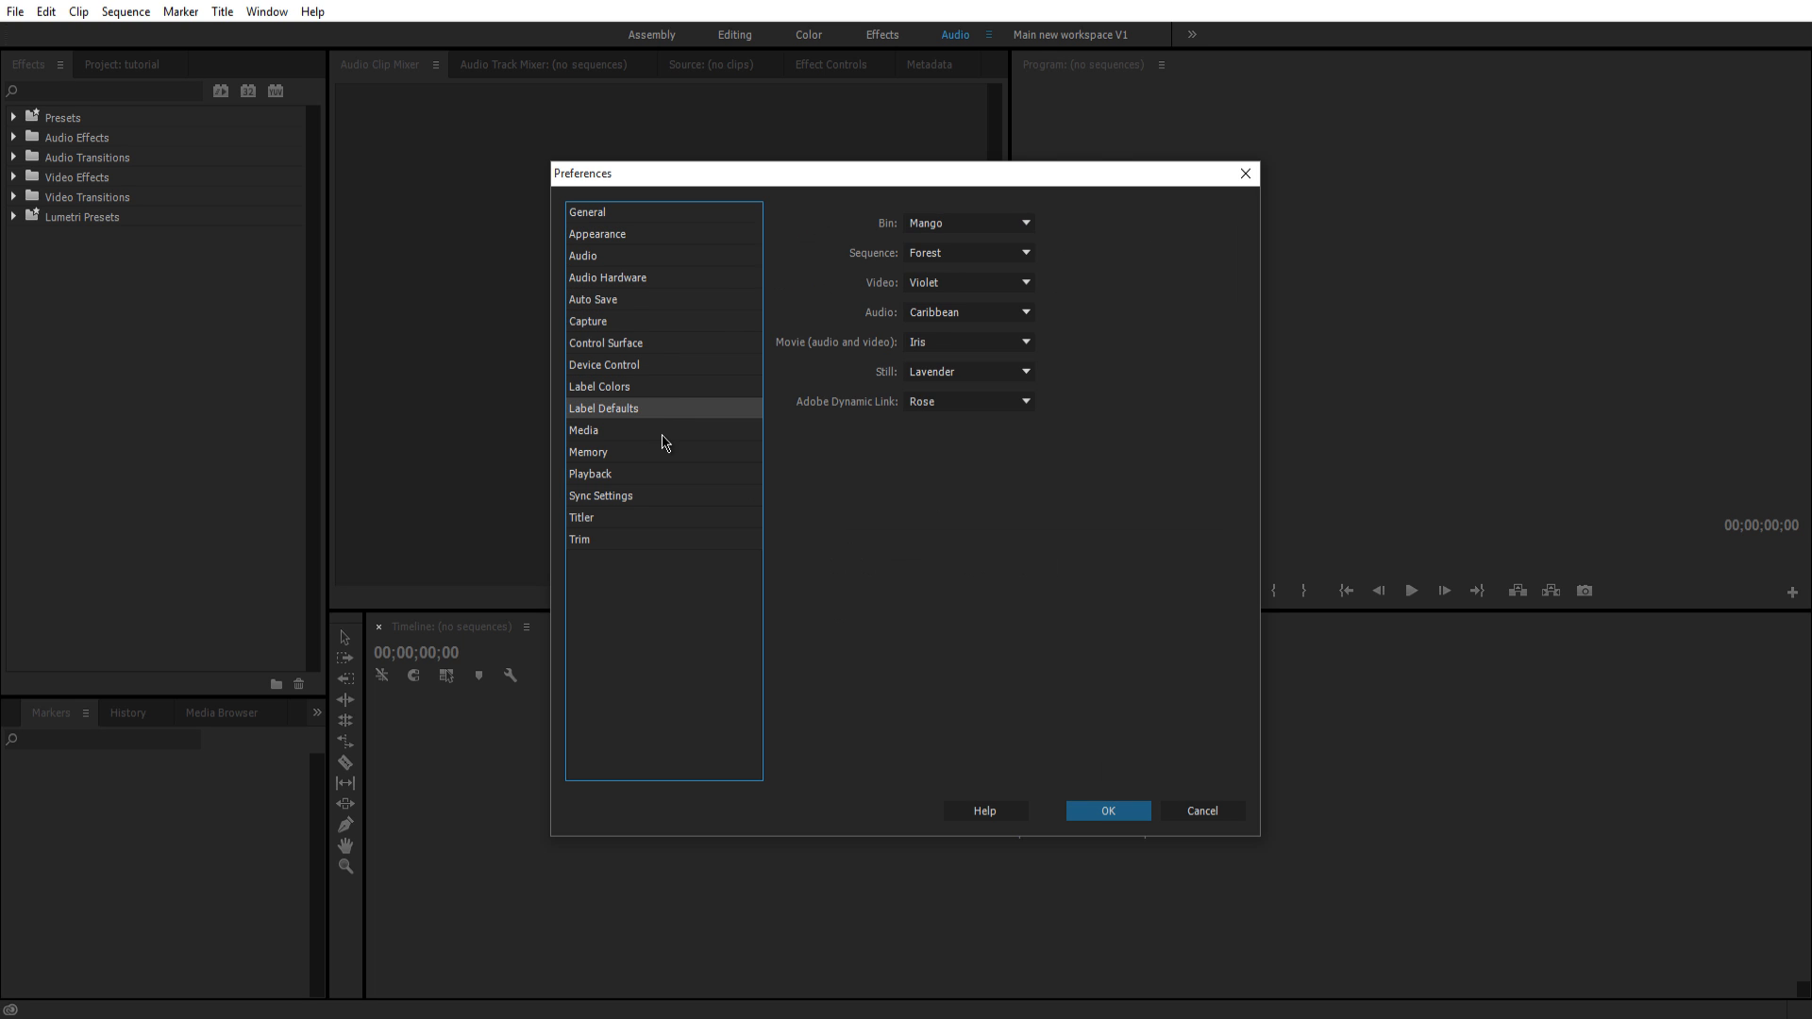
left_click(624, 453)
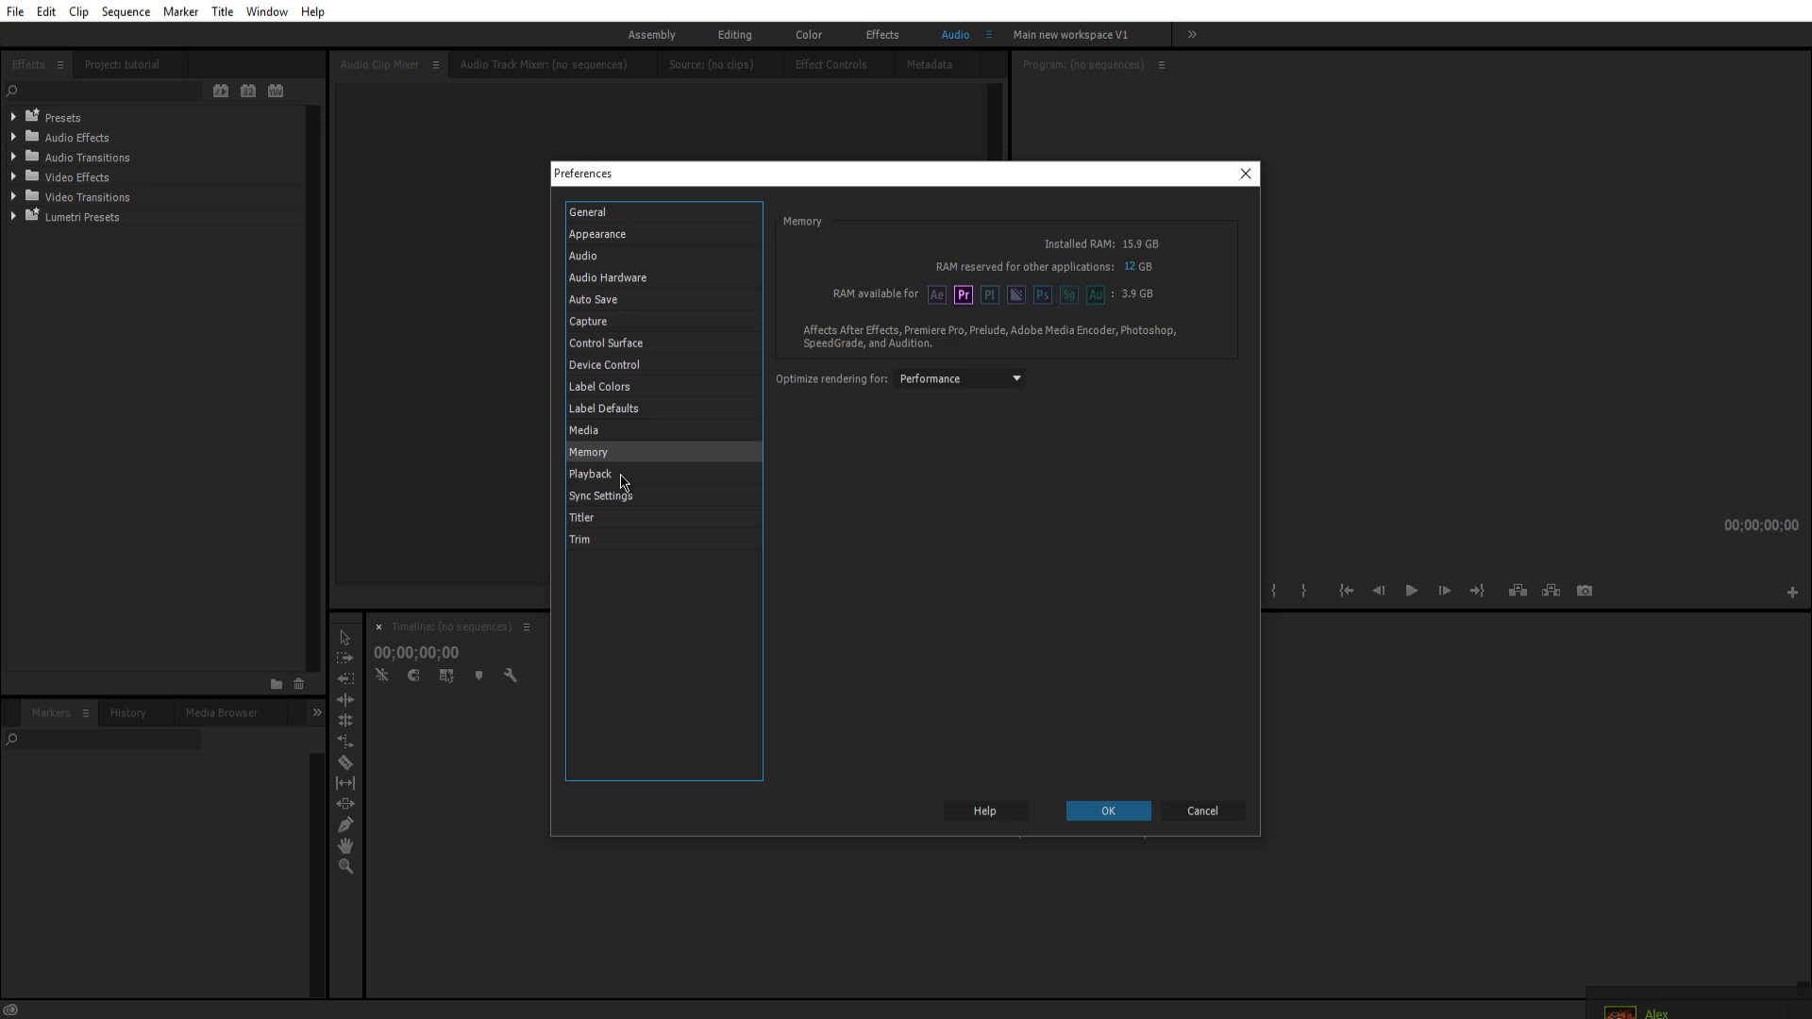
left_click(623, 474)
left_click(625, 496)
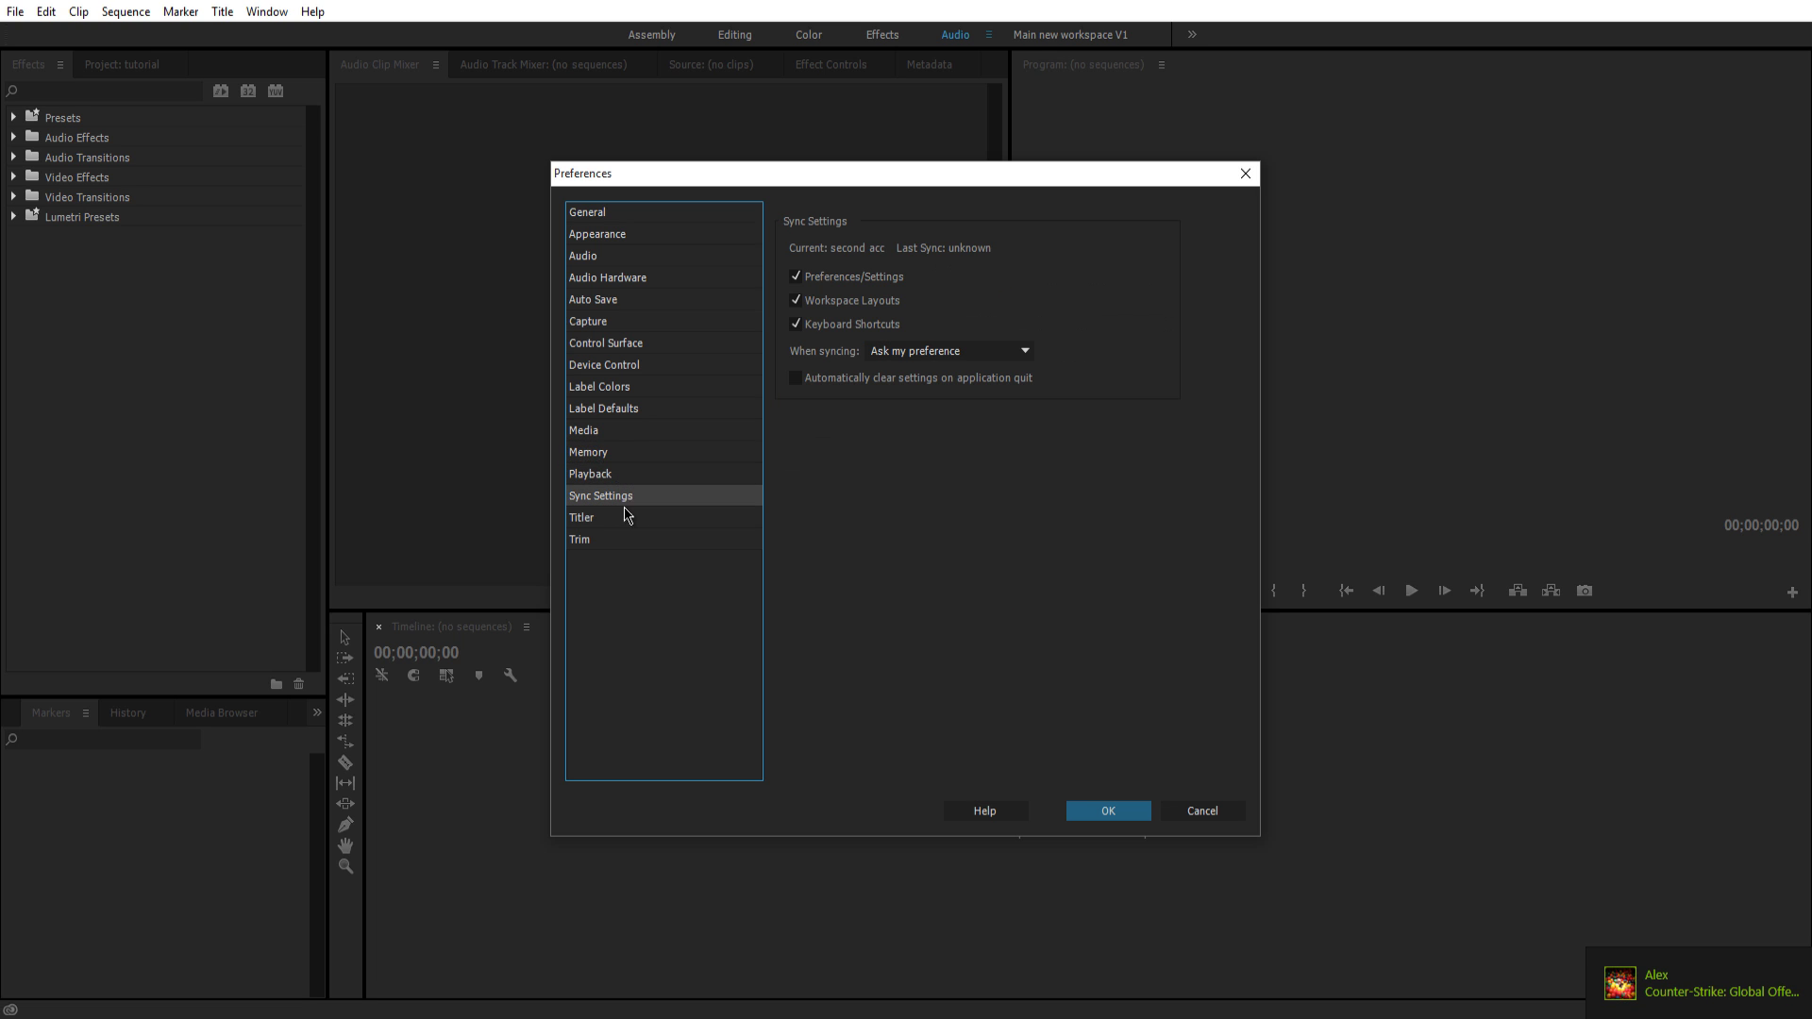
left_click(588, 453)
left_click(1202, 811)
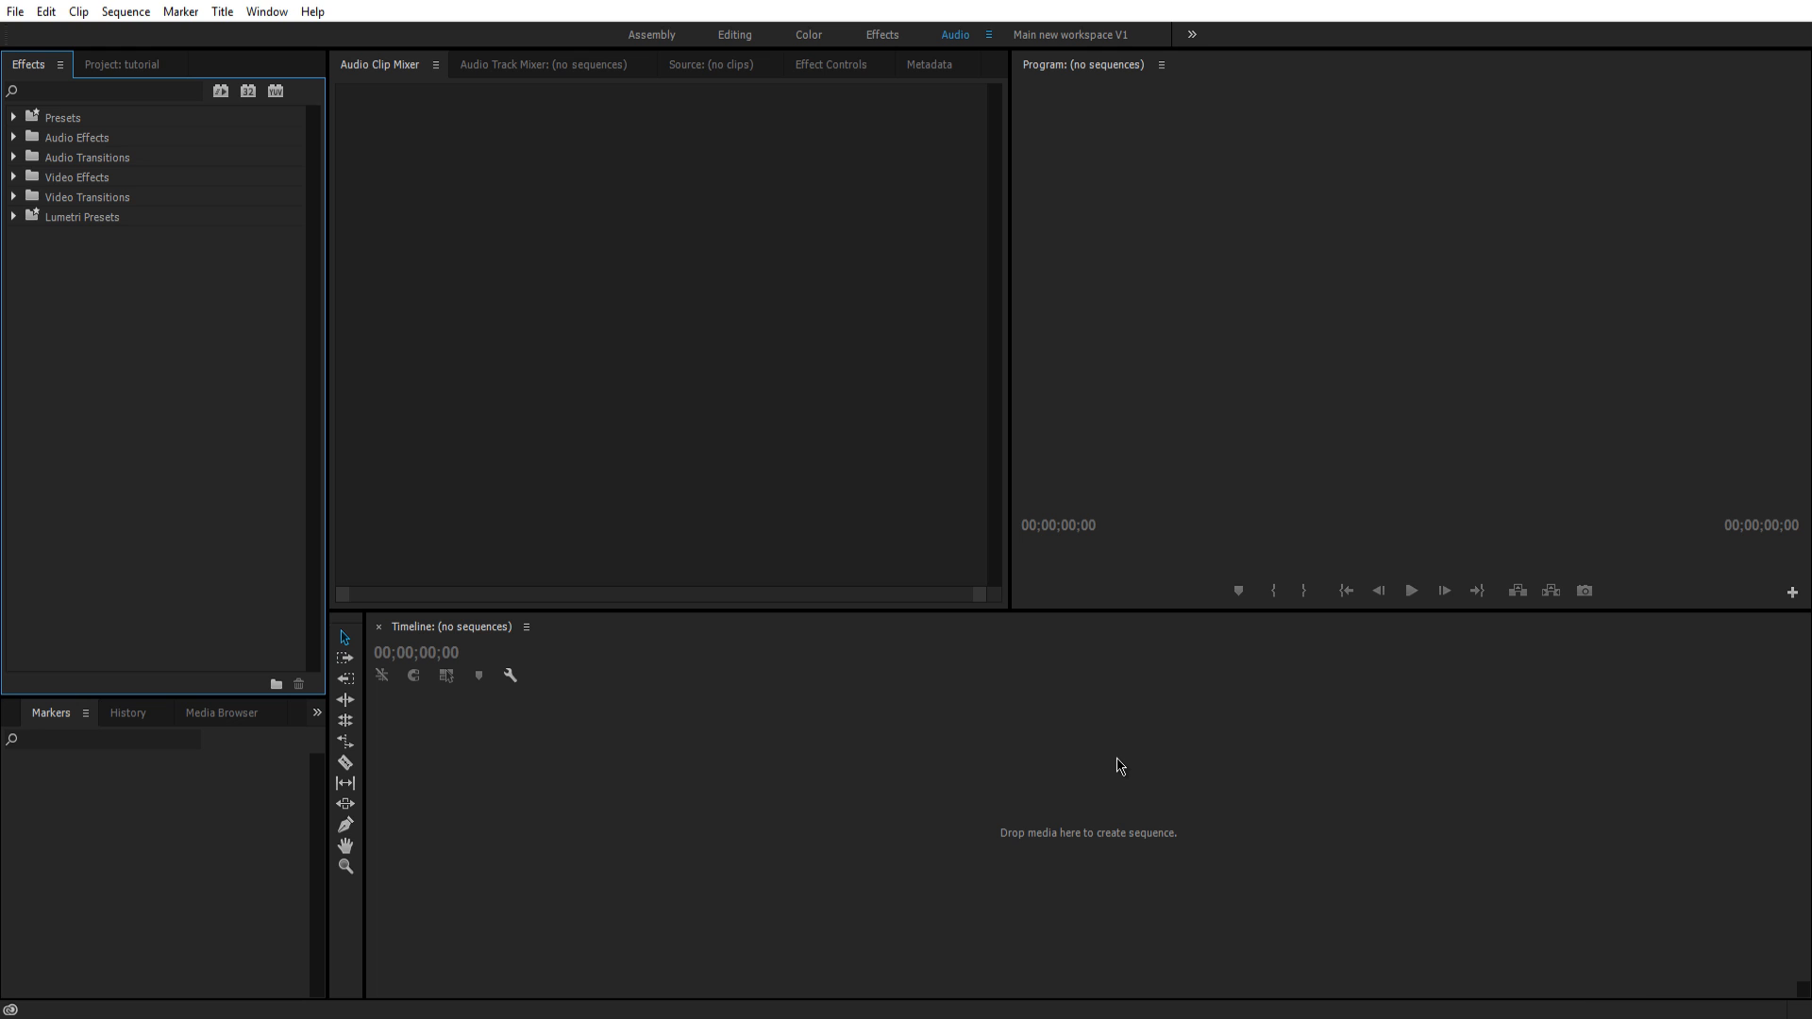
Focus the mixer and timeline panels, then bring up the File > New item choices.
left_click(743, 502)
left_click(1133, 514)
left_click(1026, 705)
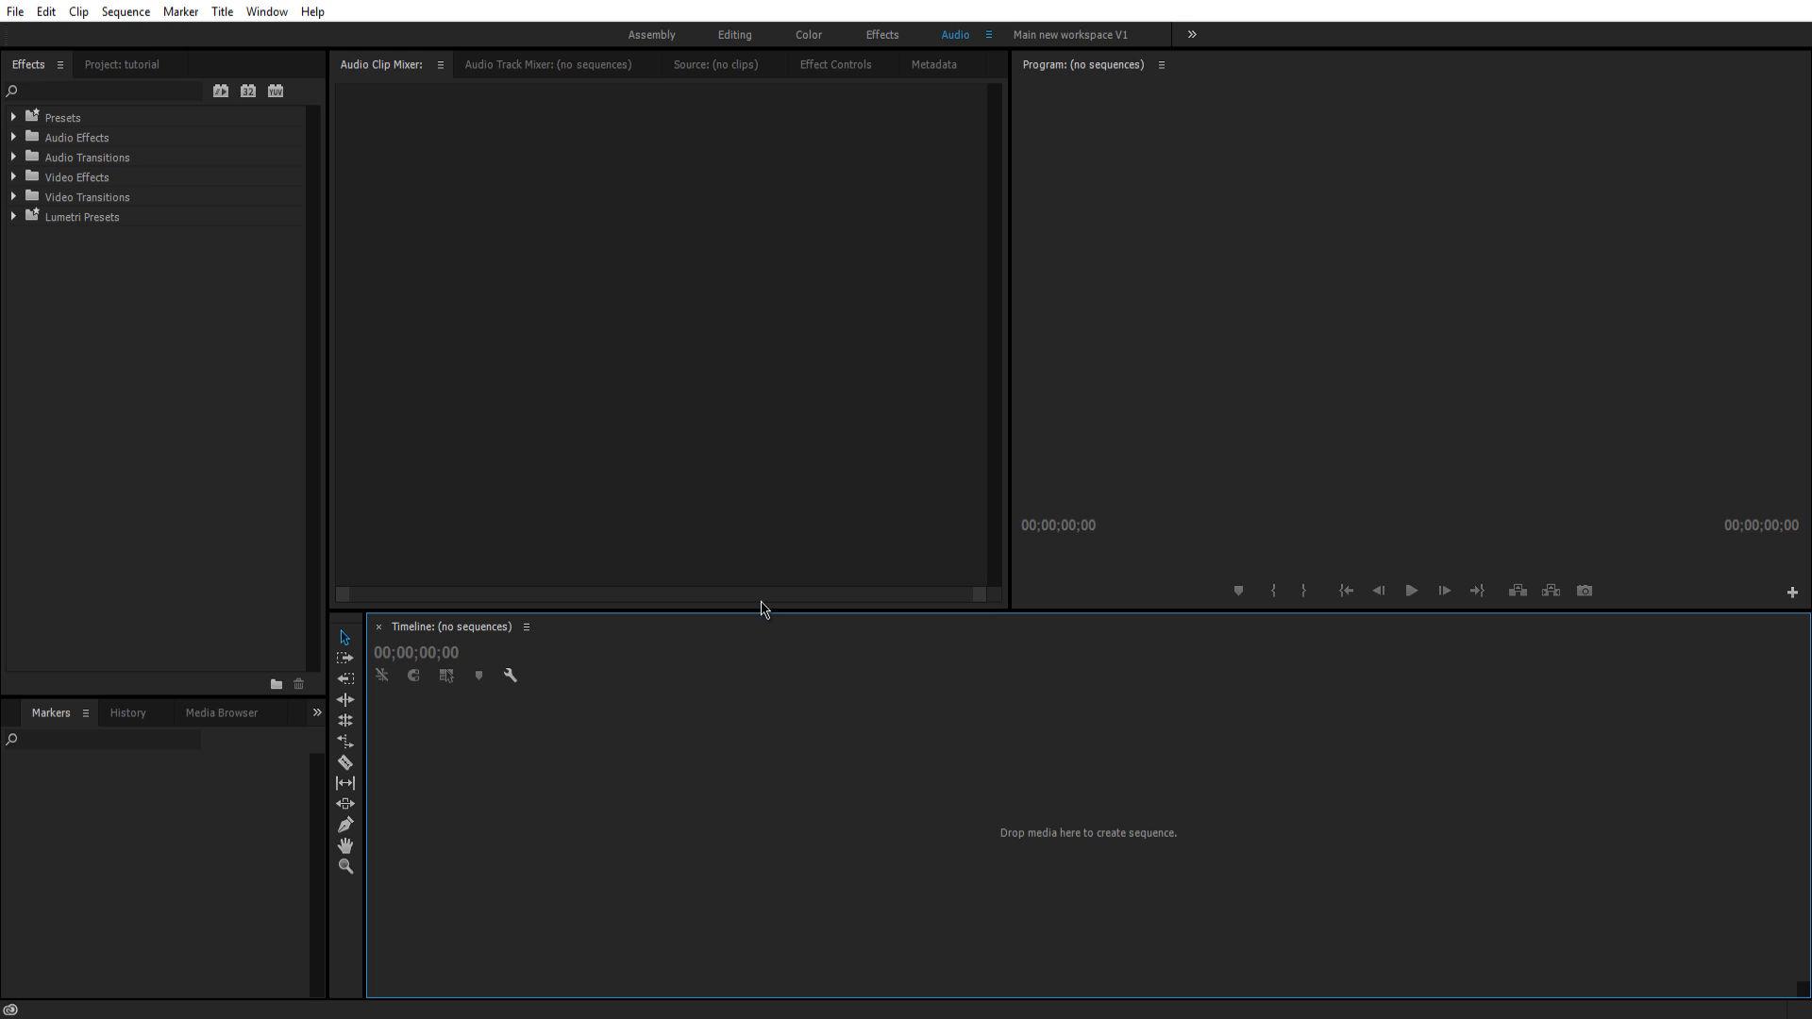
left_click(623, 532)
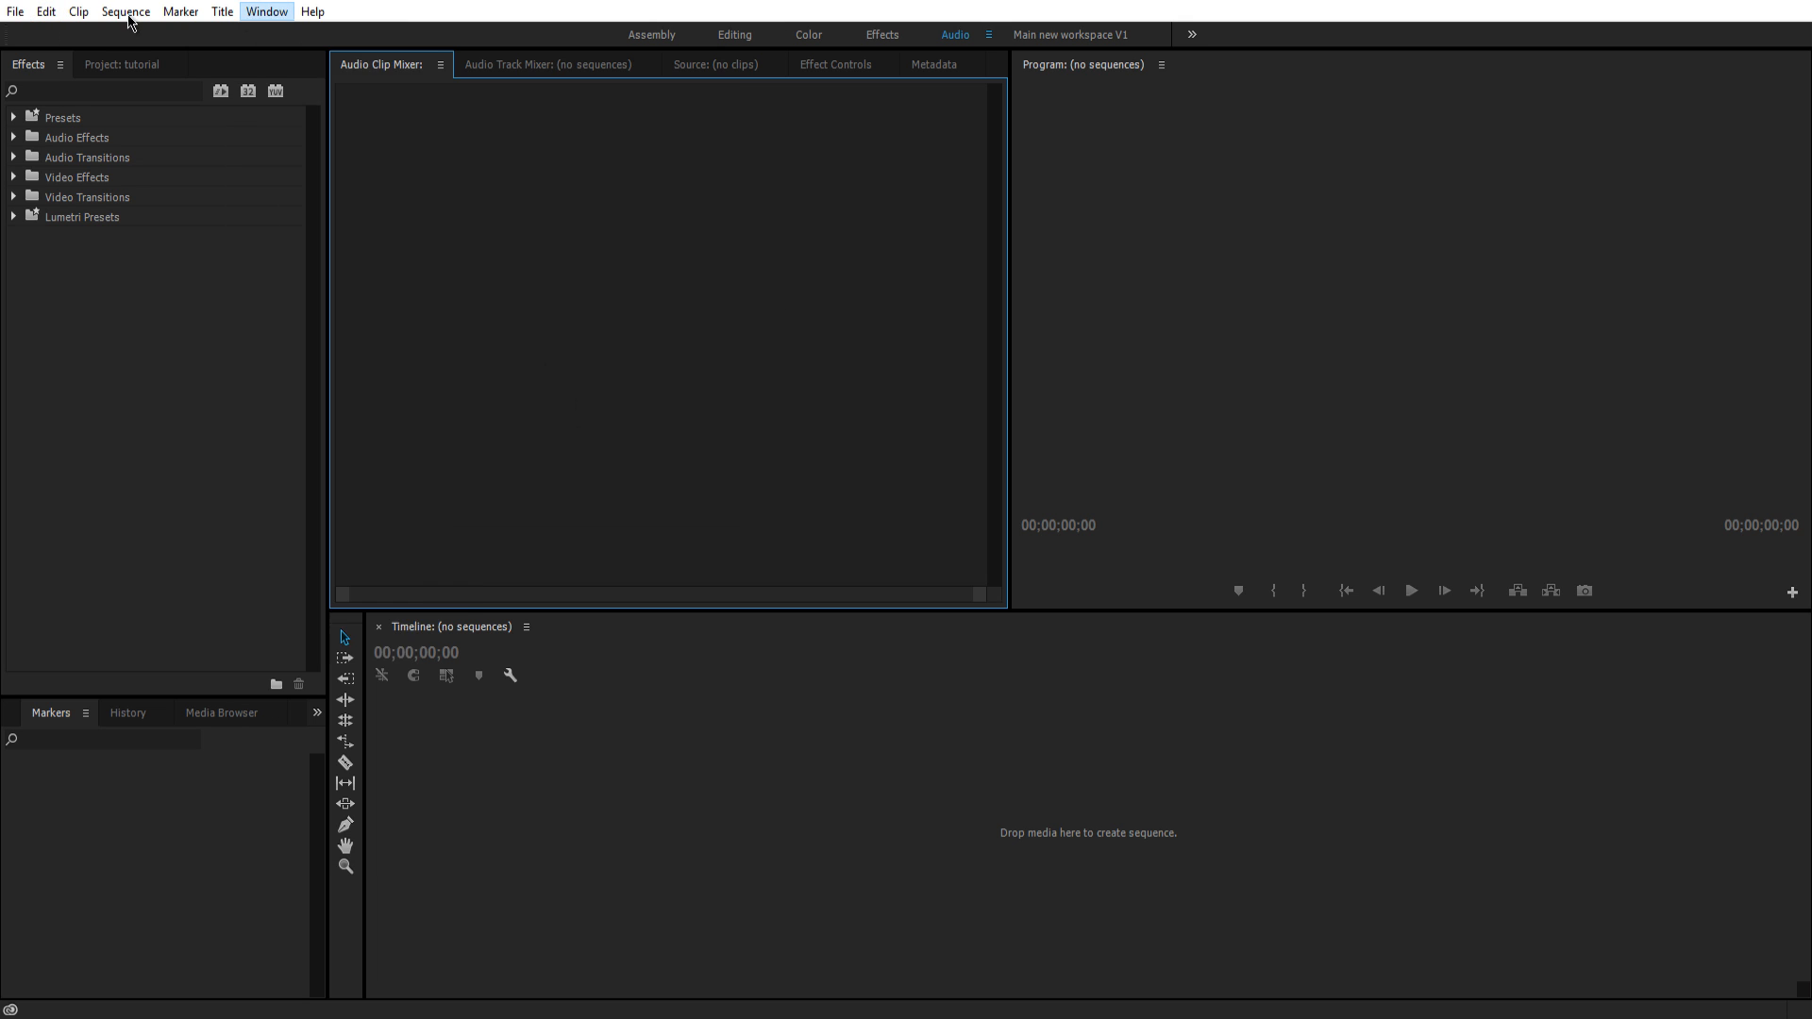
left_click(16, 11)
left_click(469, 4)
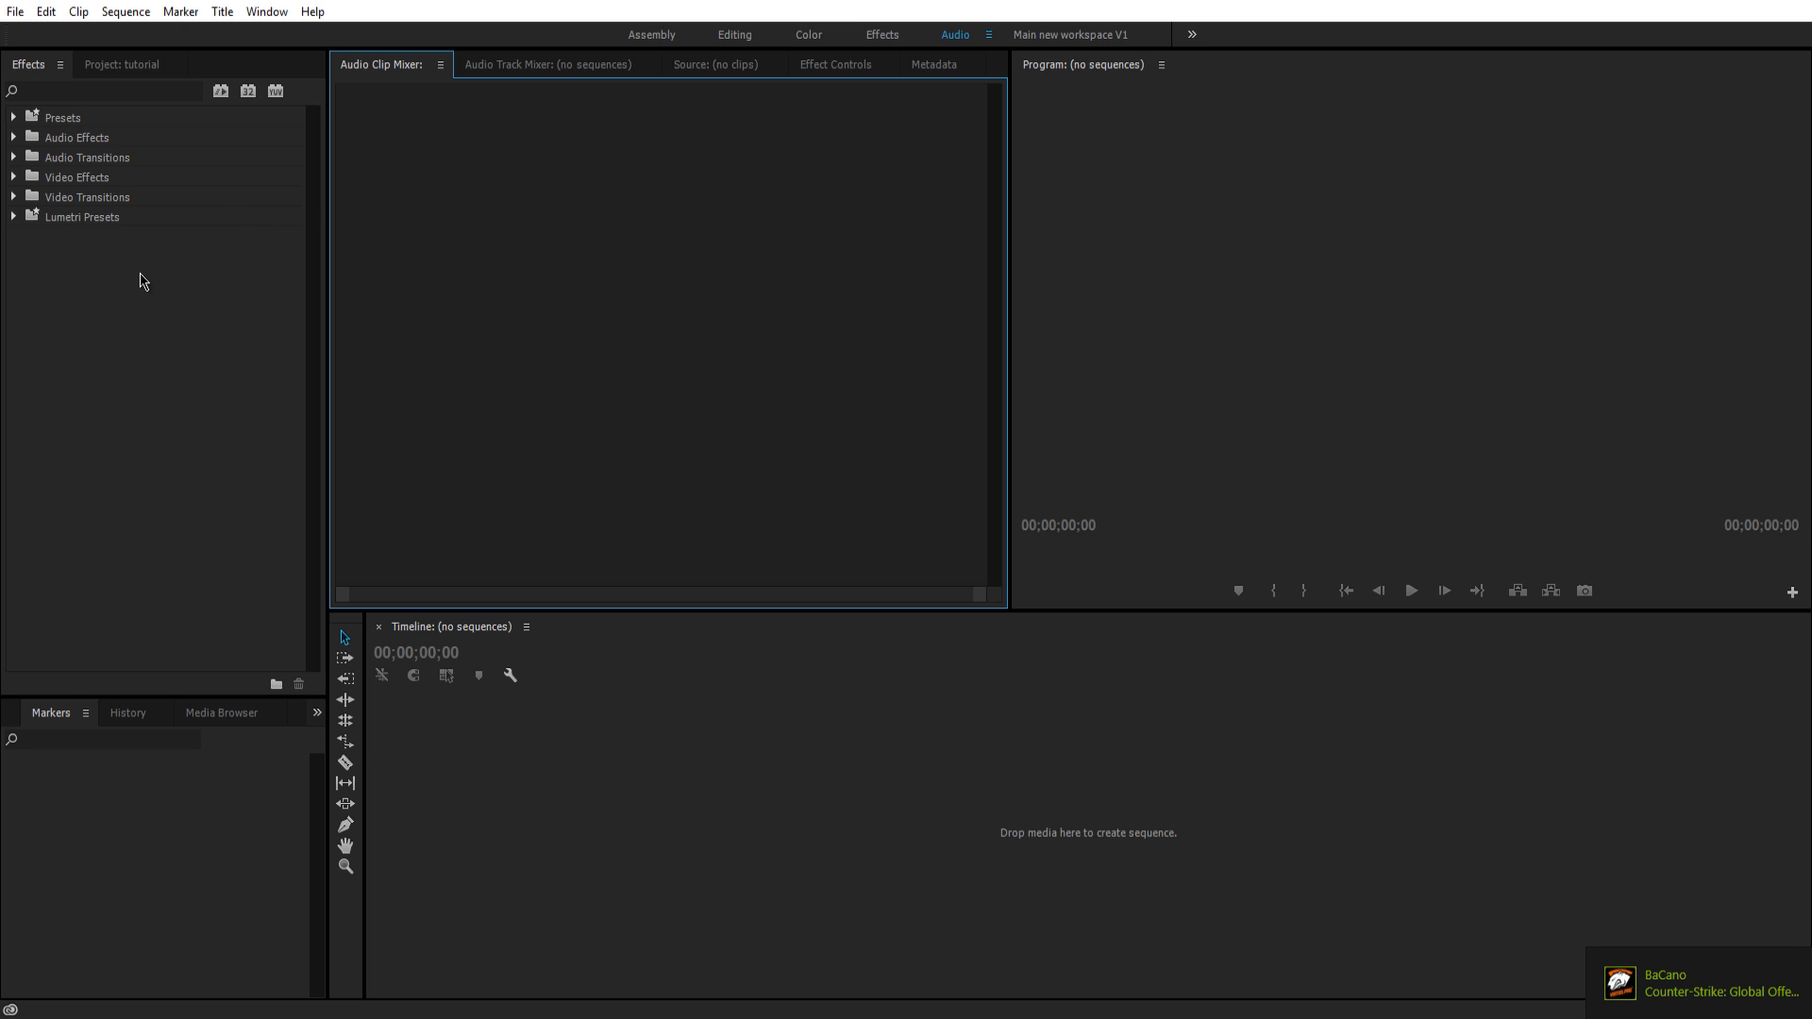
left_click(16, 13)
mouse_move(86, 34)
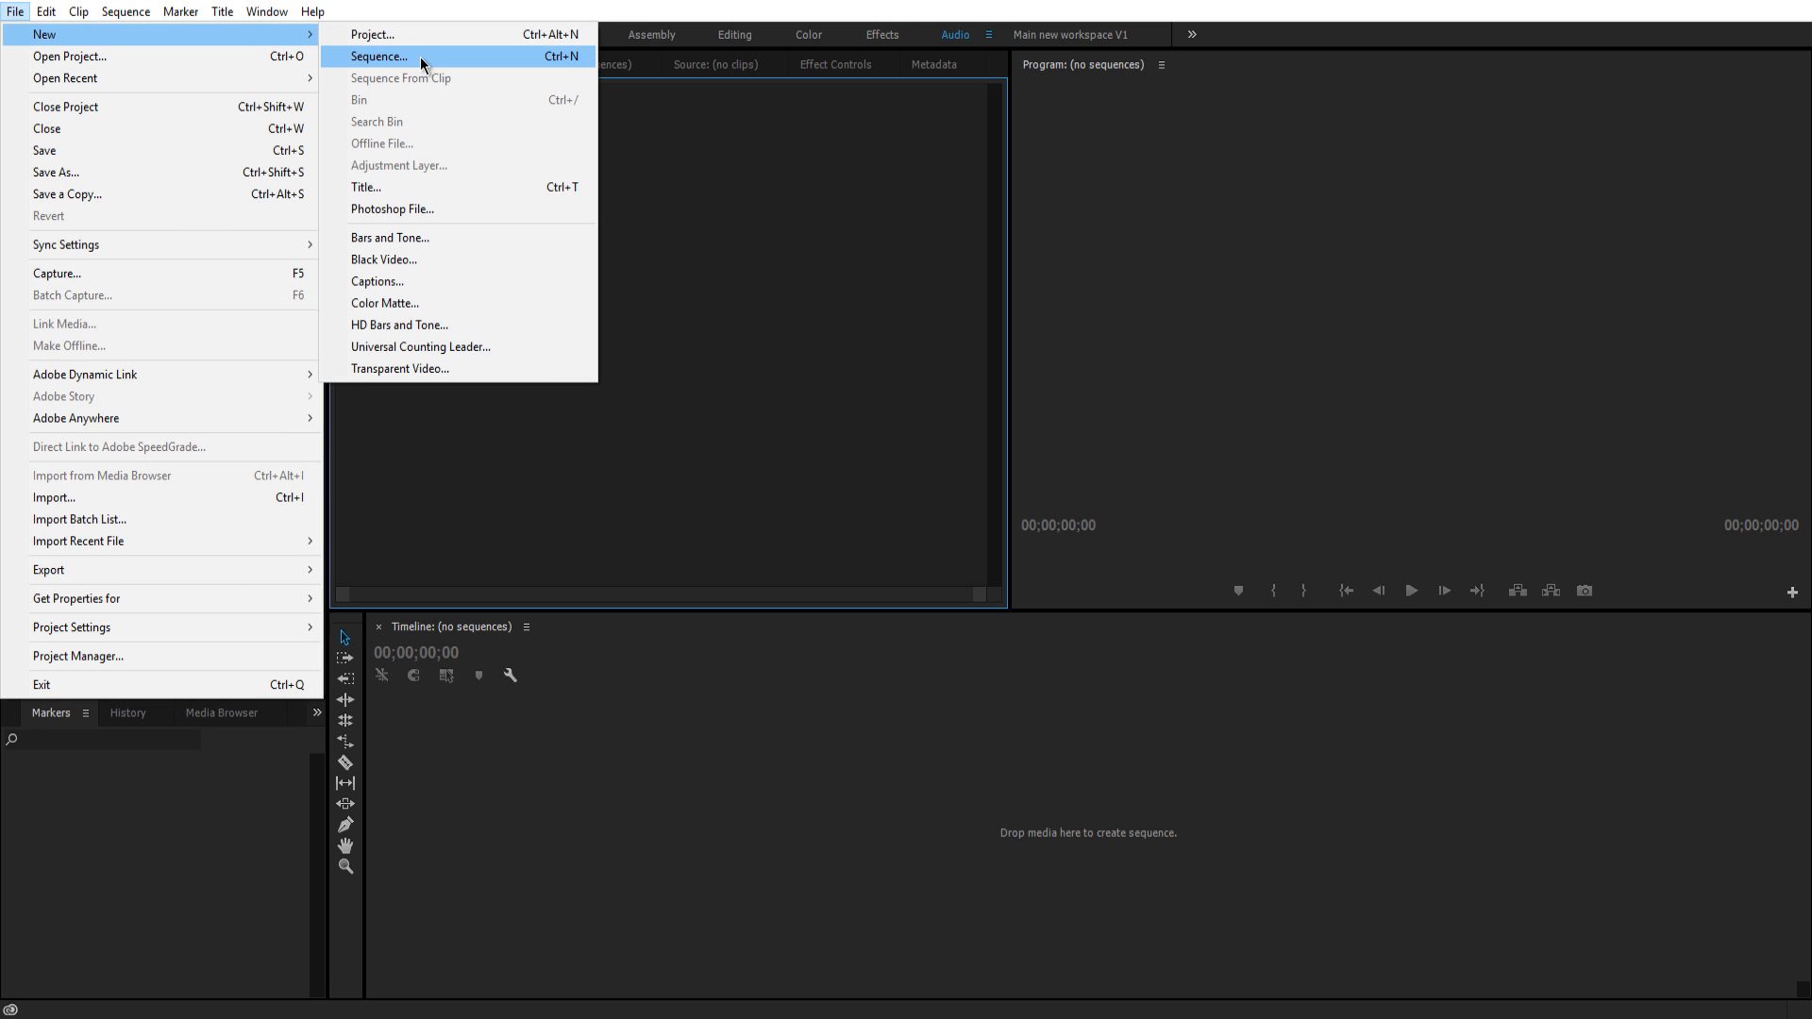
Create a DV-PAL Widescreen 48kHz sequence named 'tutorial'.
left_click(405, 59)
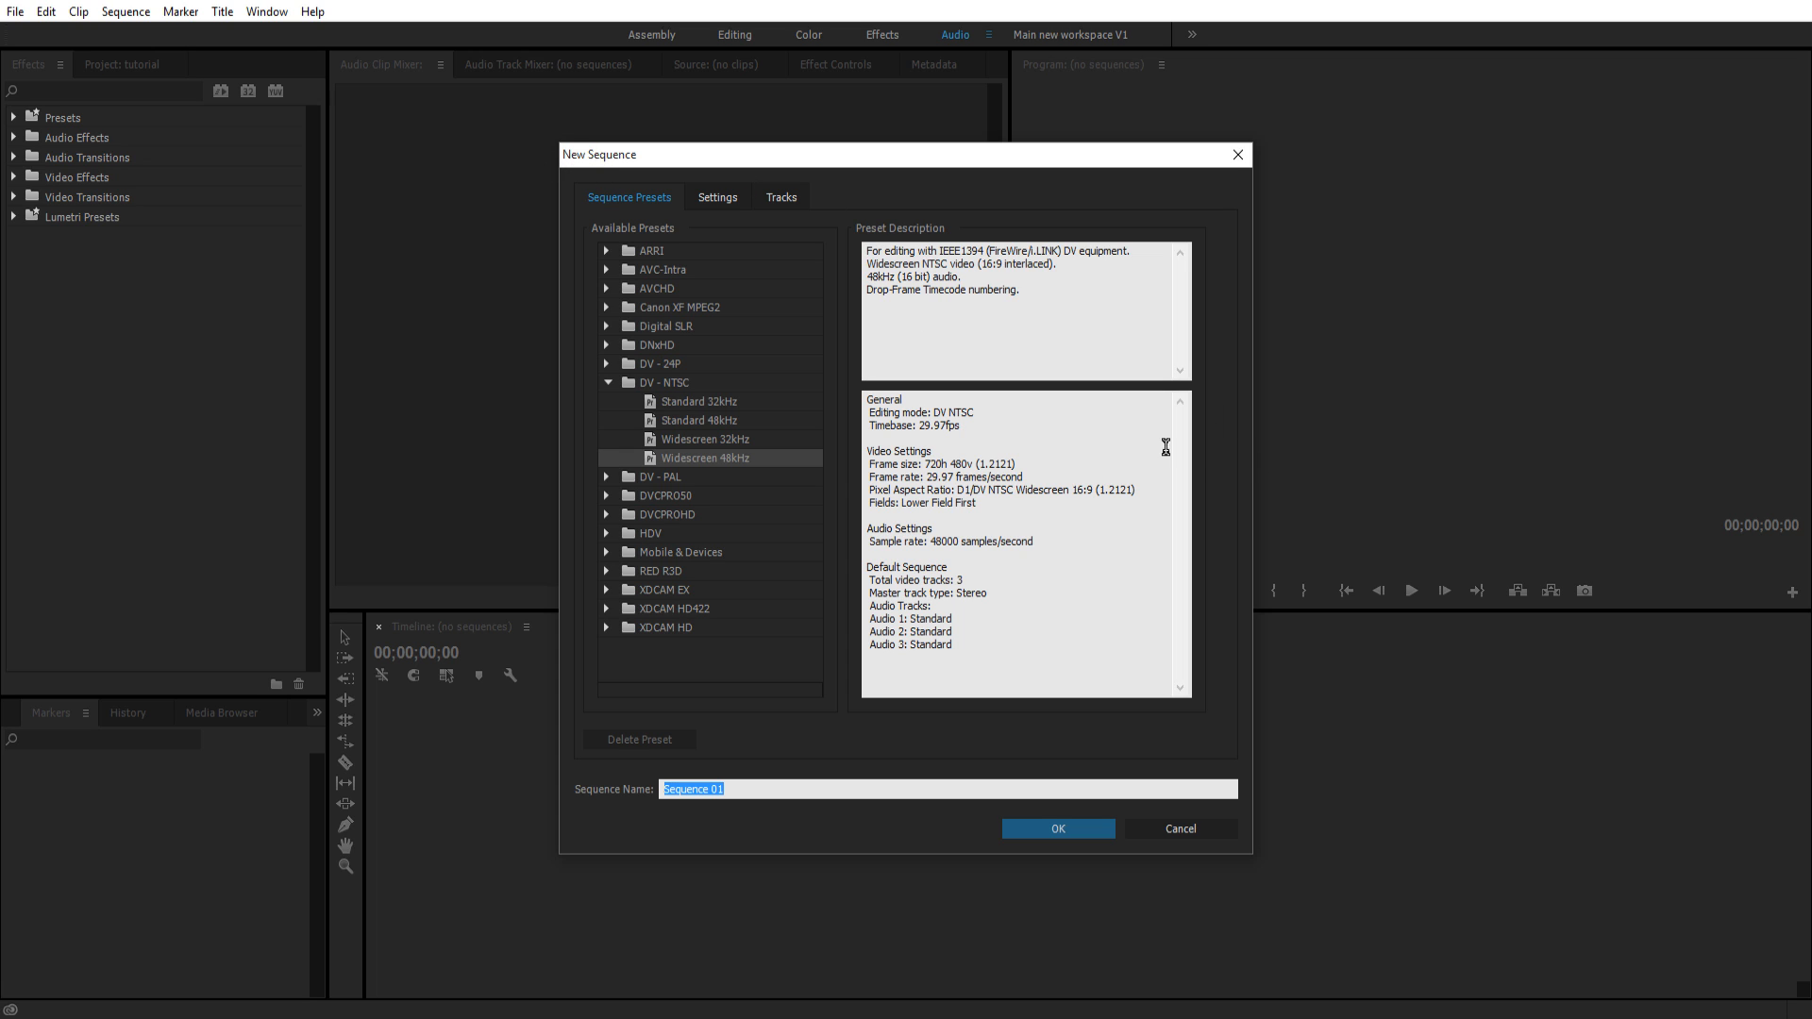
left_click(608, 382)
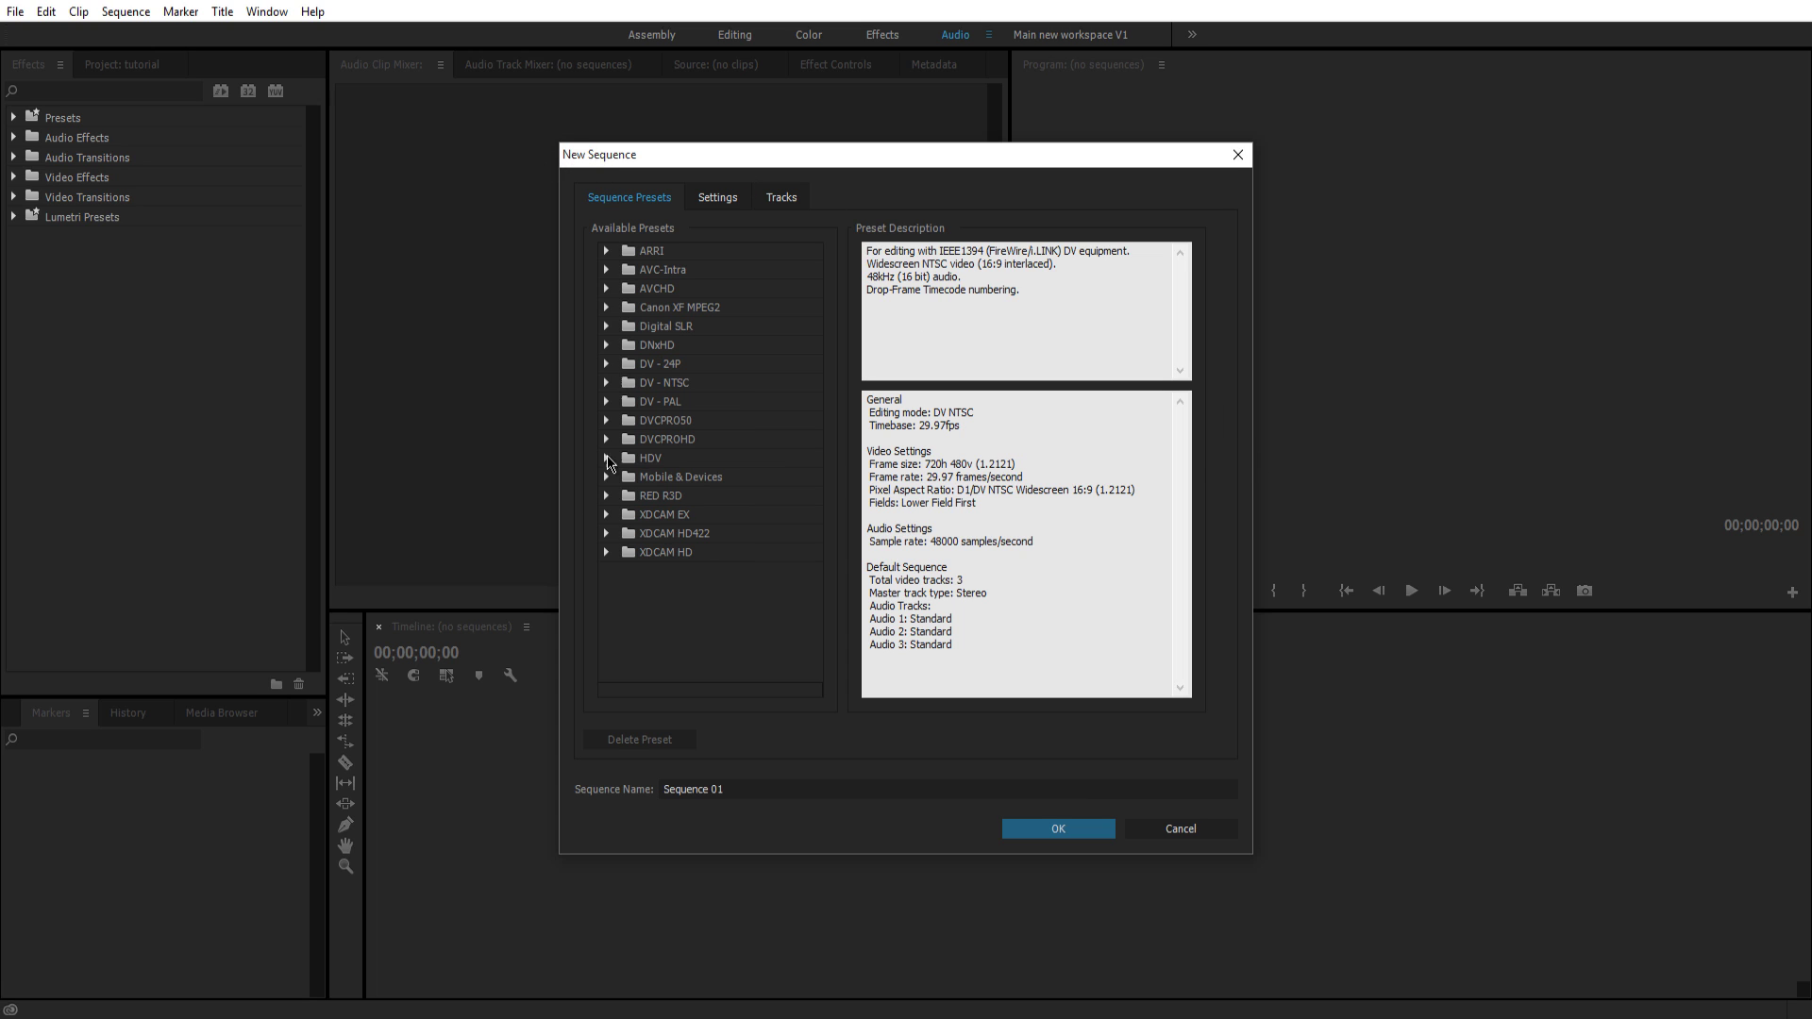
left_click(607, 402)
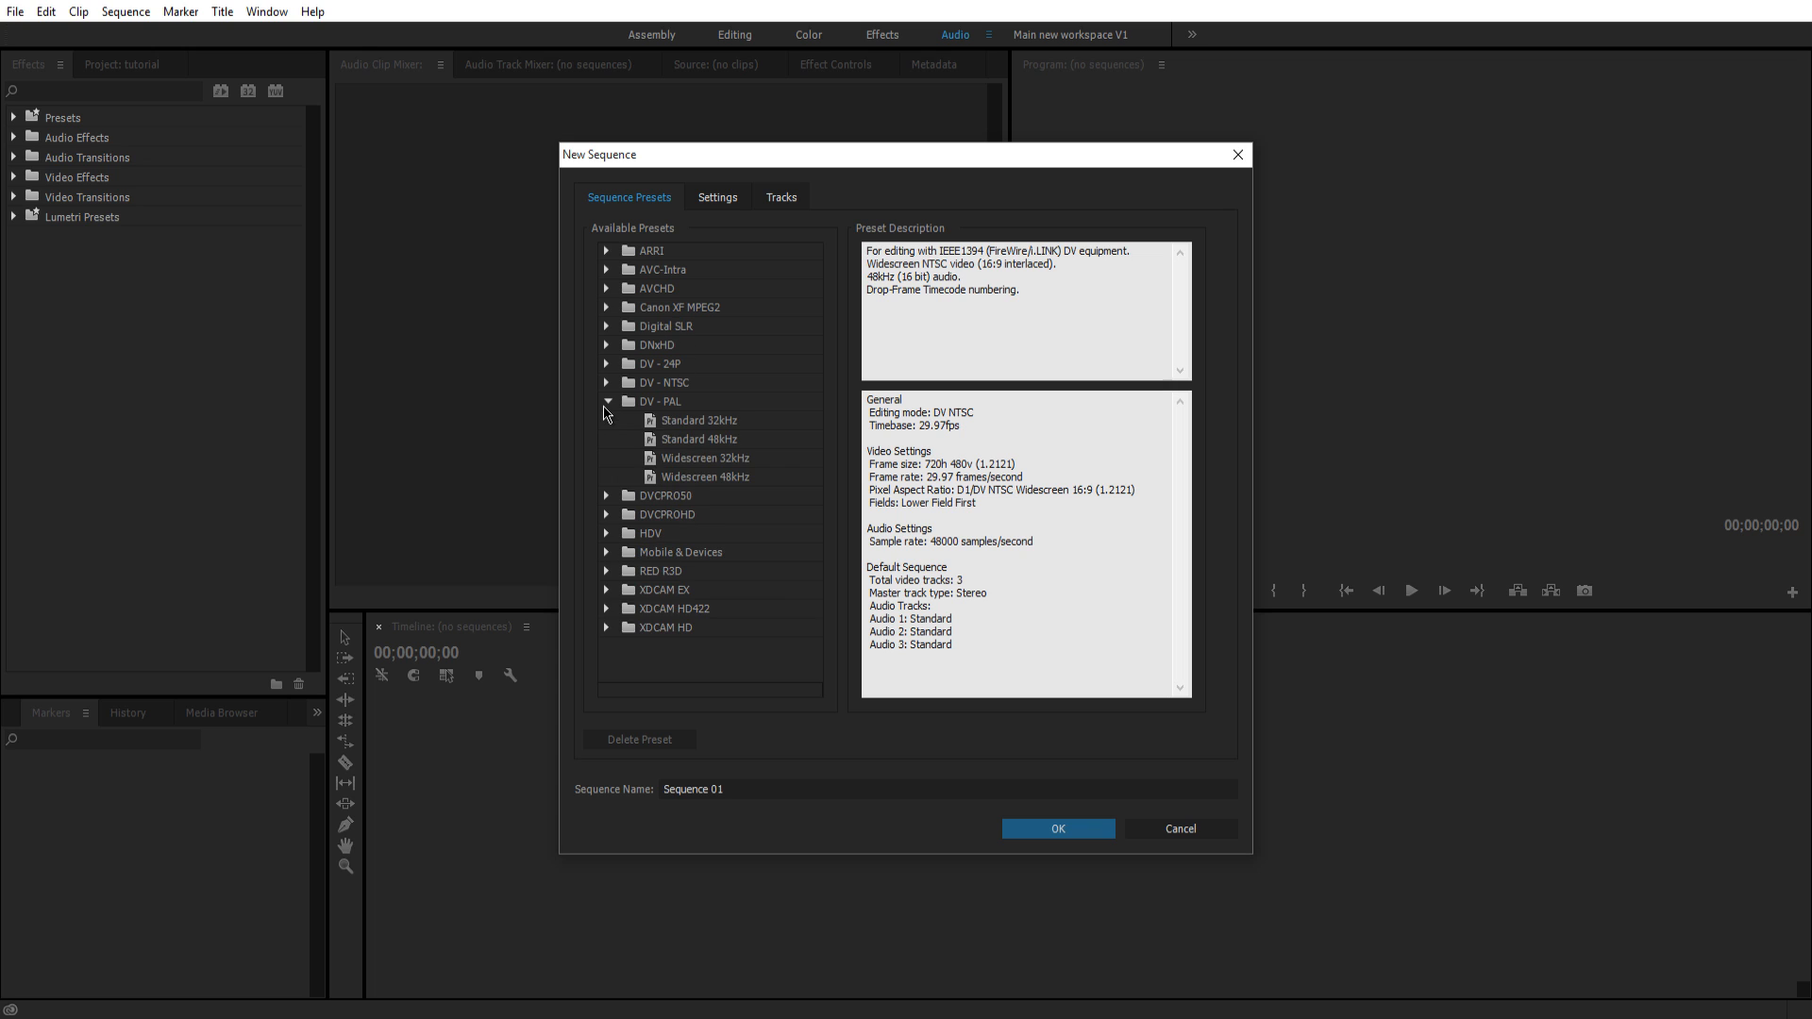
left_click(685, 478)
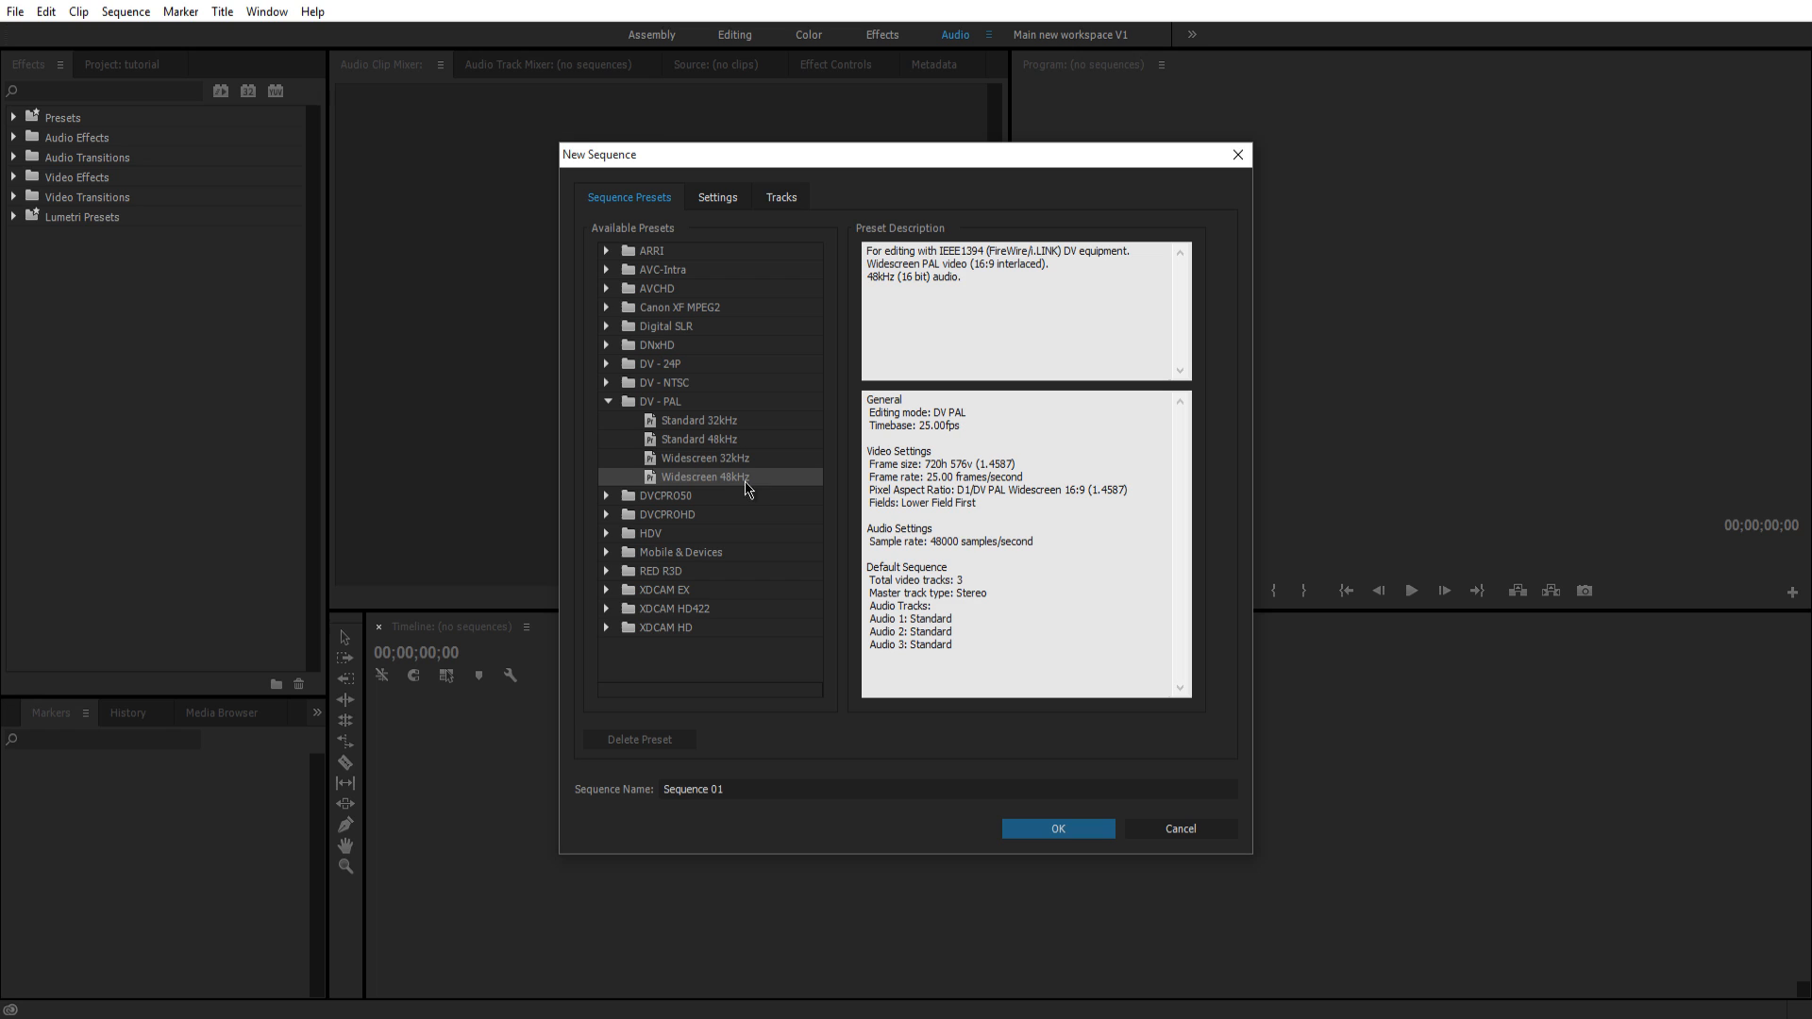
left_click(793, 789)
left_click(732, 790)
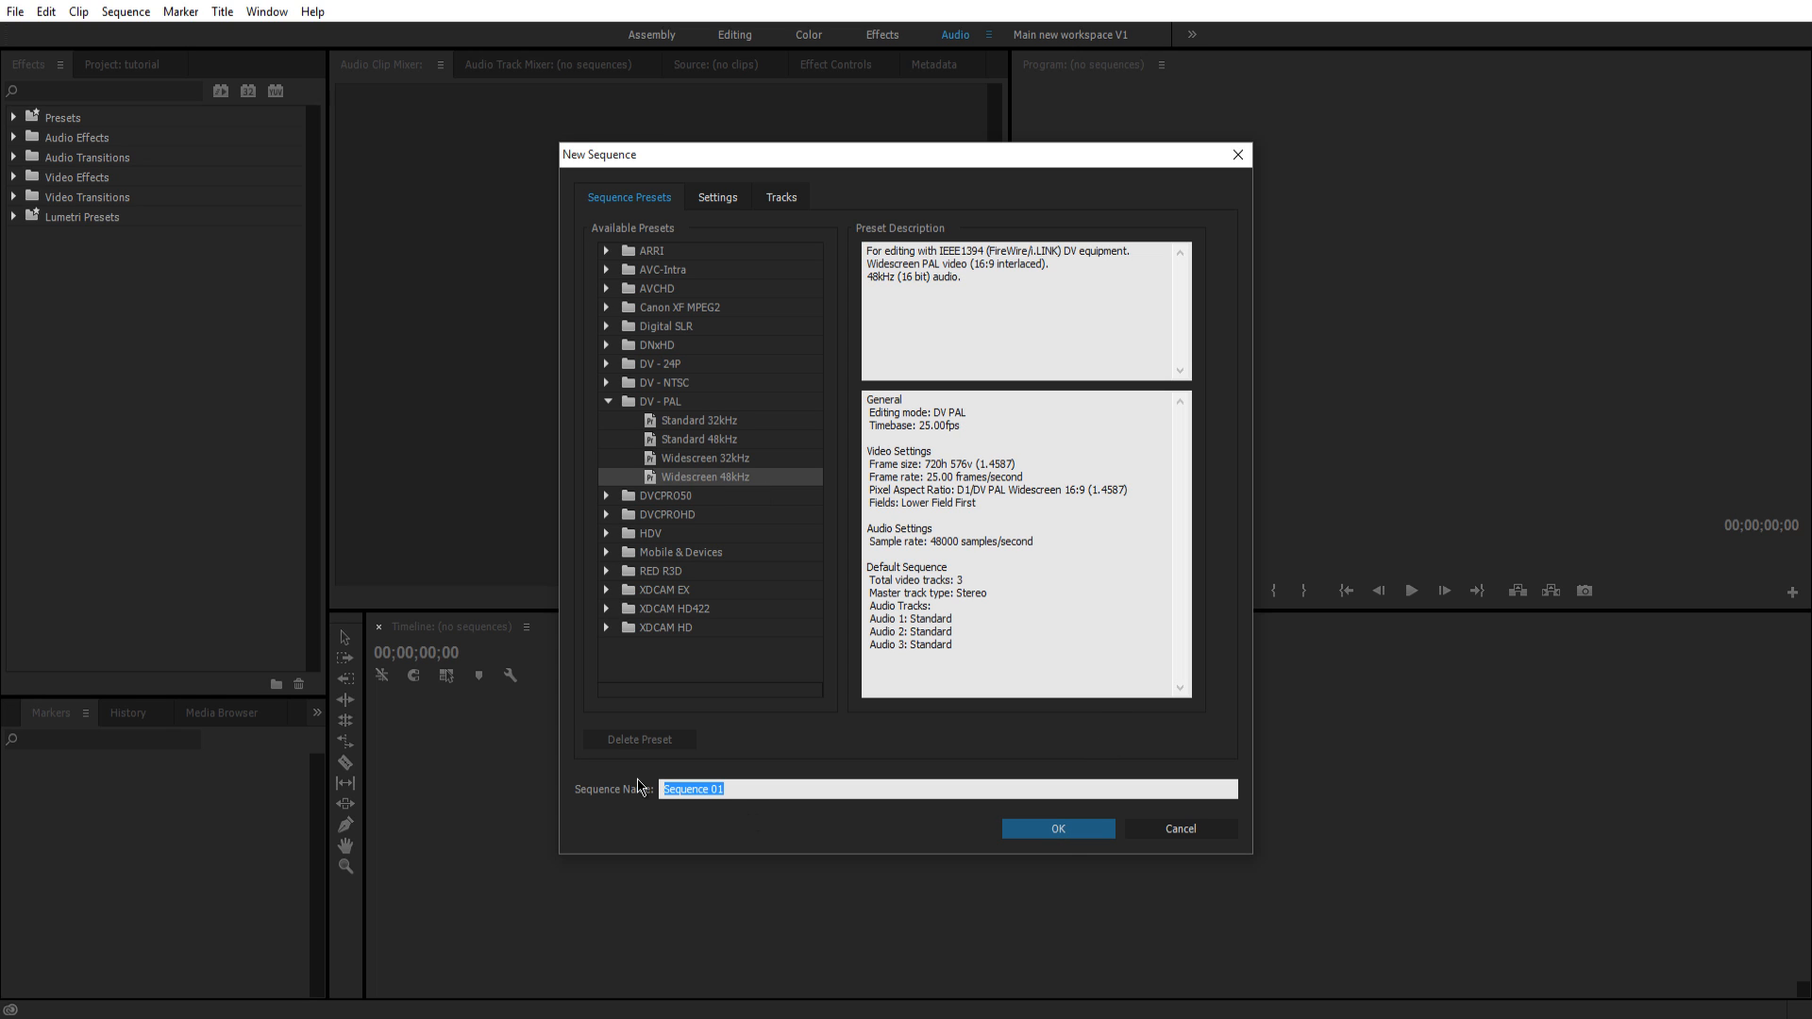
type("tutorial")
left_click(1059, 829)
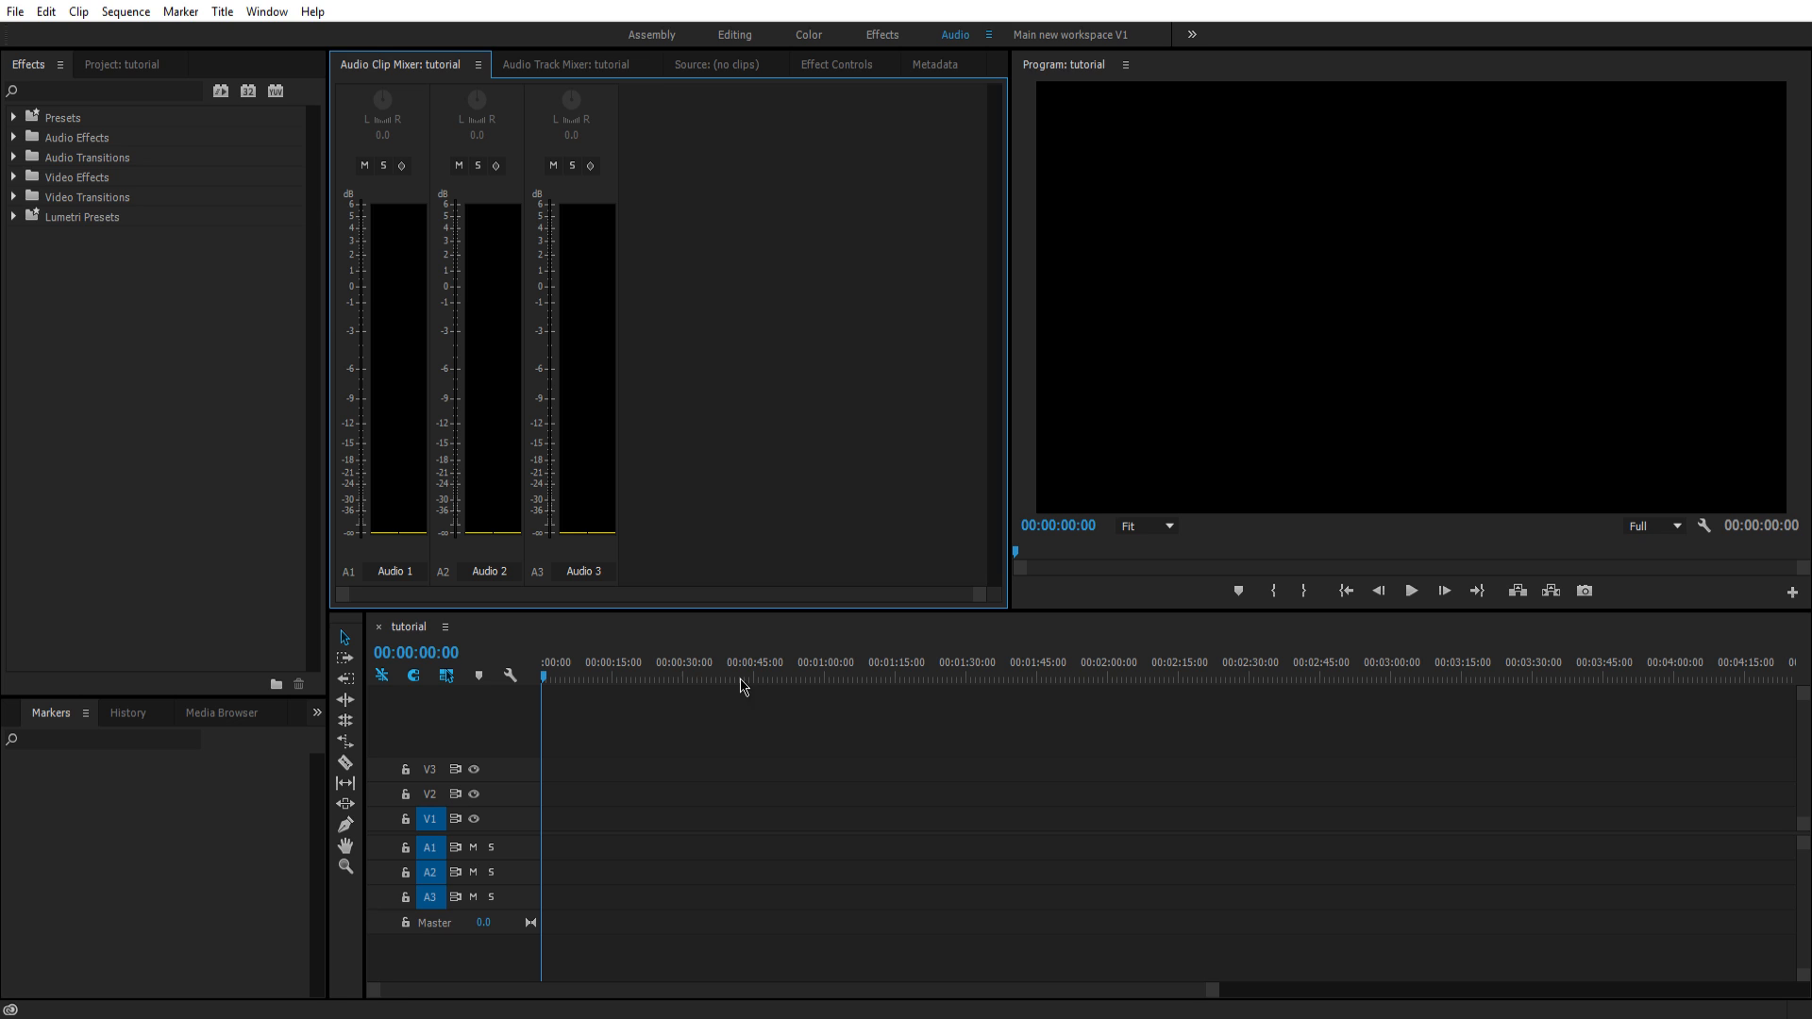
Scrub the empty sequence's playhead back to the start and look at the workspaces list.
left_click(569, 675)
left_click_drag(752, 668, 543, 672)
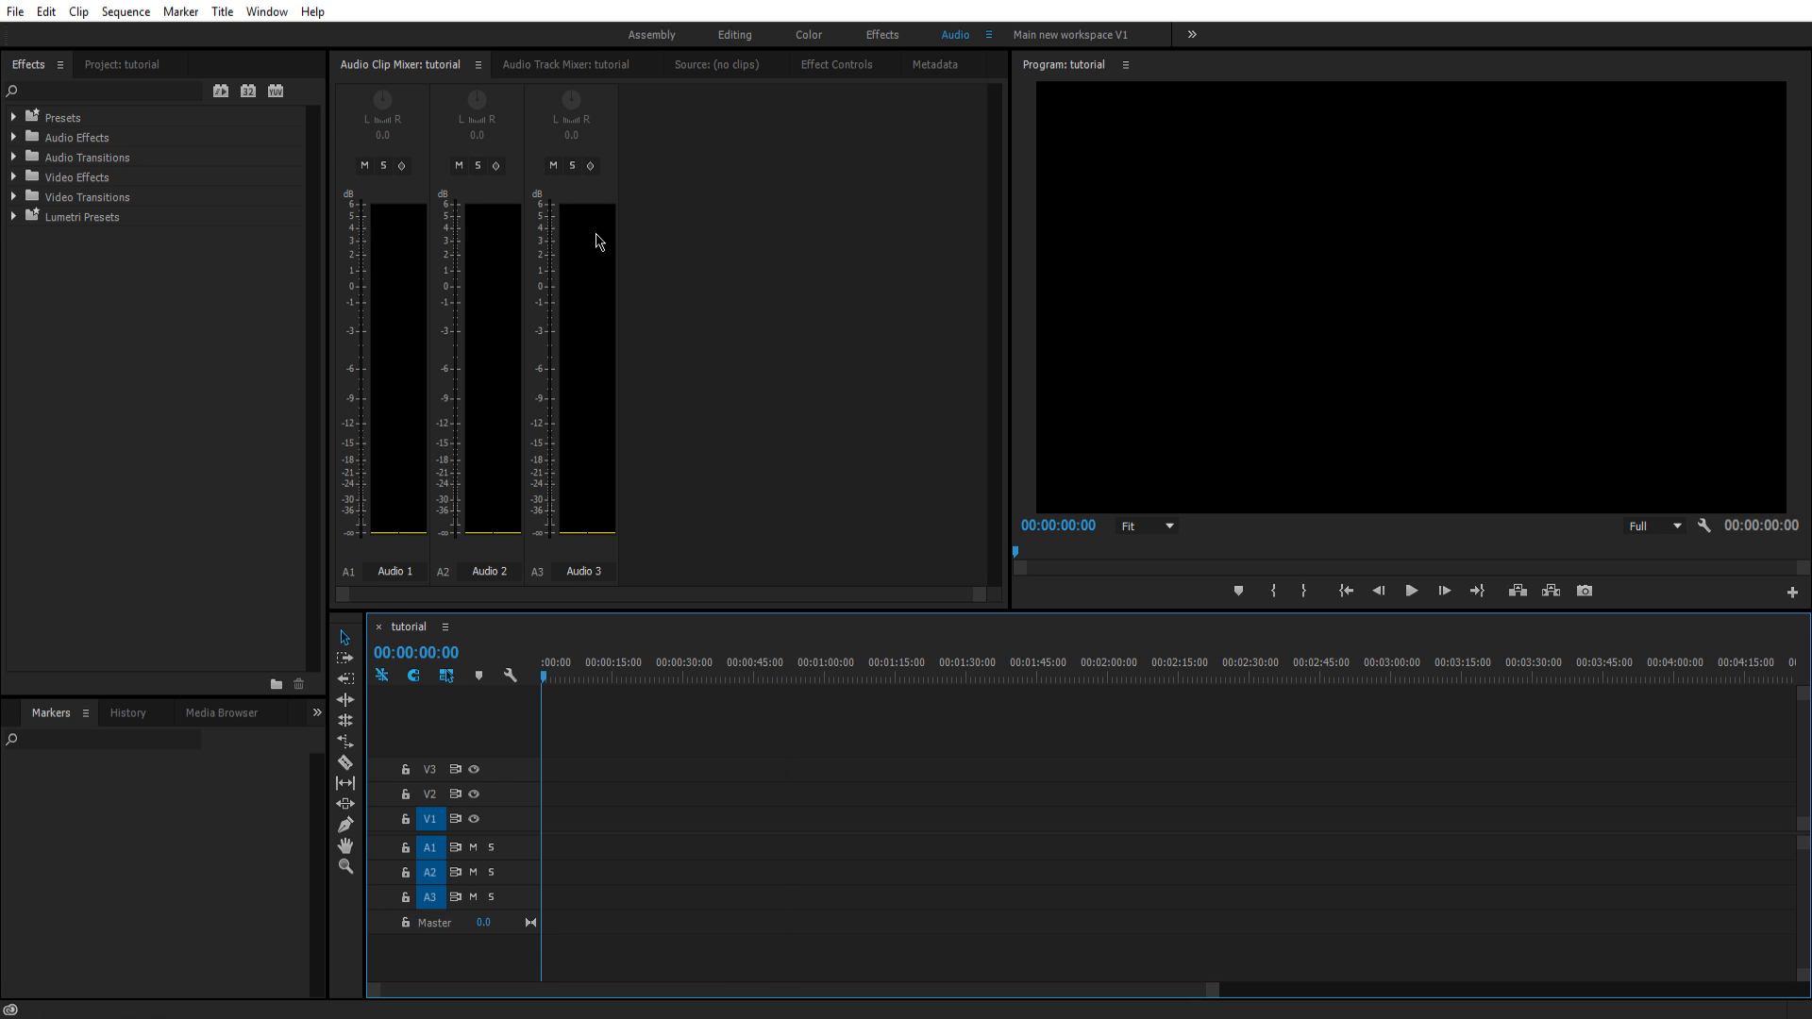
left_click(384, 74)
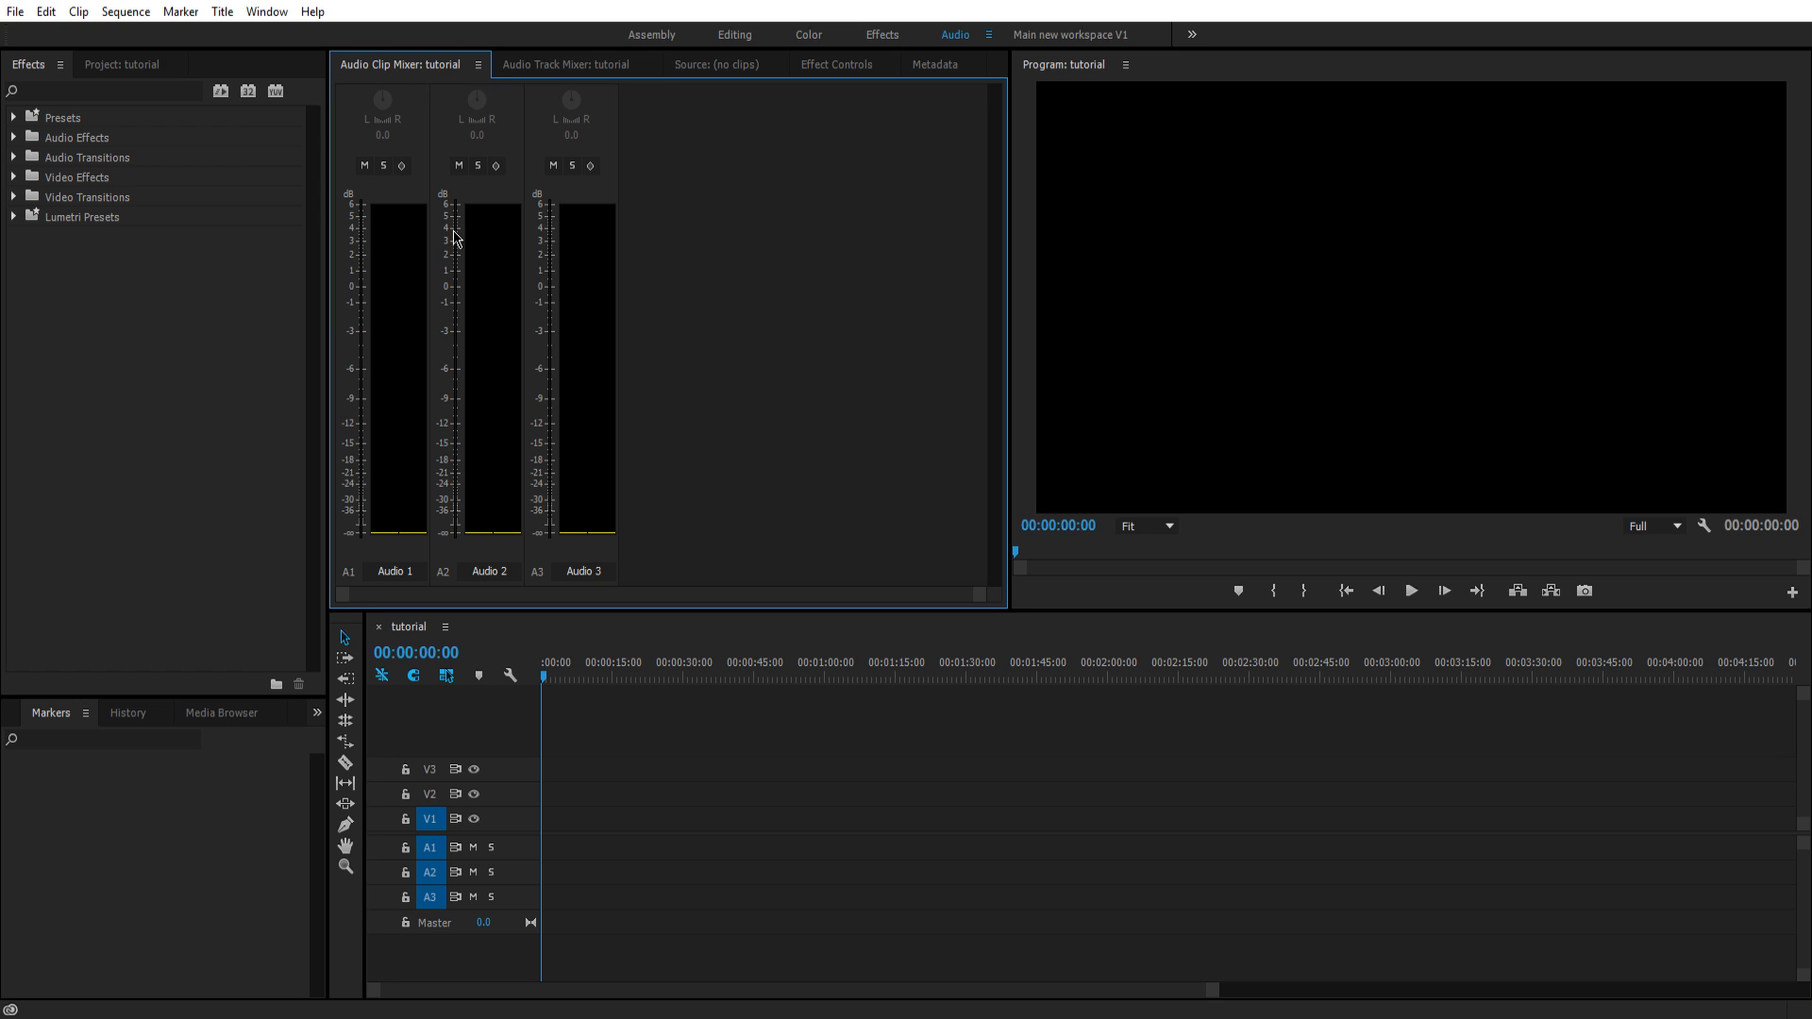
left_click(267, 12)
mouse_move(303, 35)
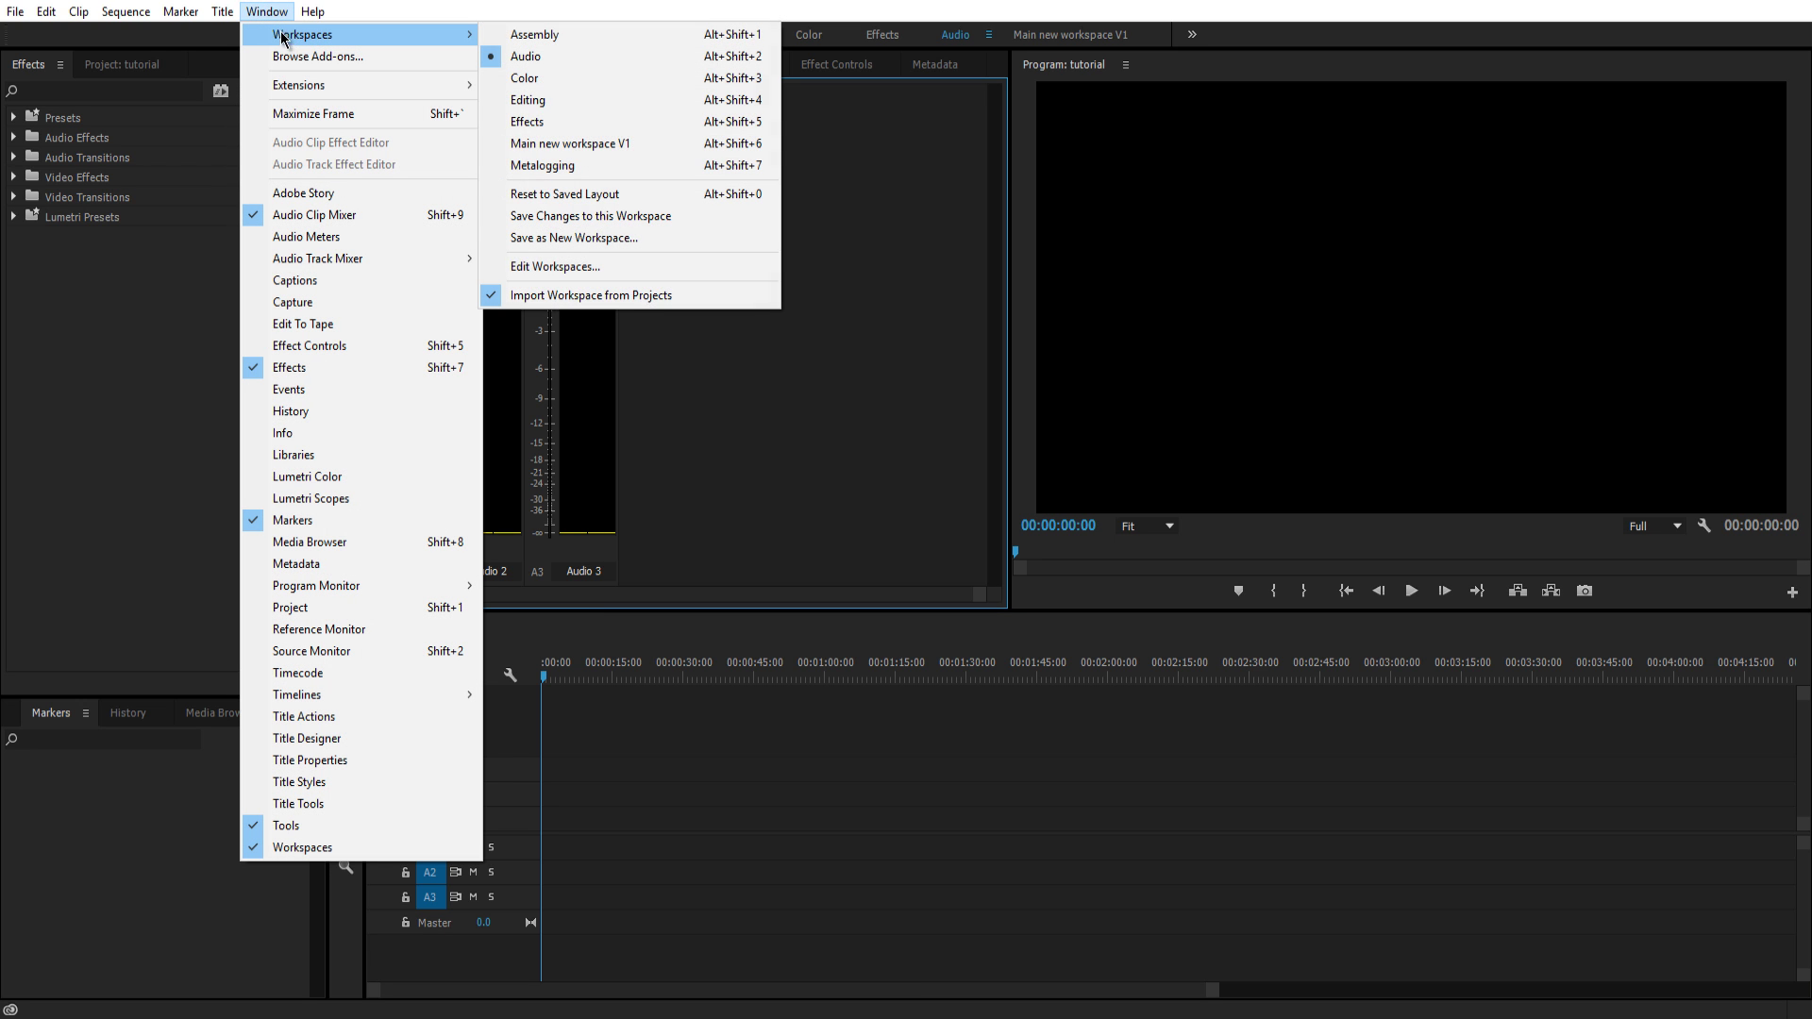
Flip through the top panel tabs and dock the Markers panel into the top group.
left_click(535, 10)
left_click(527, 63)
left_click(679, 64)
left_click(799, 64)
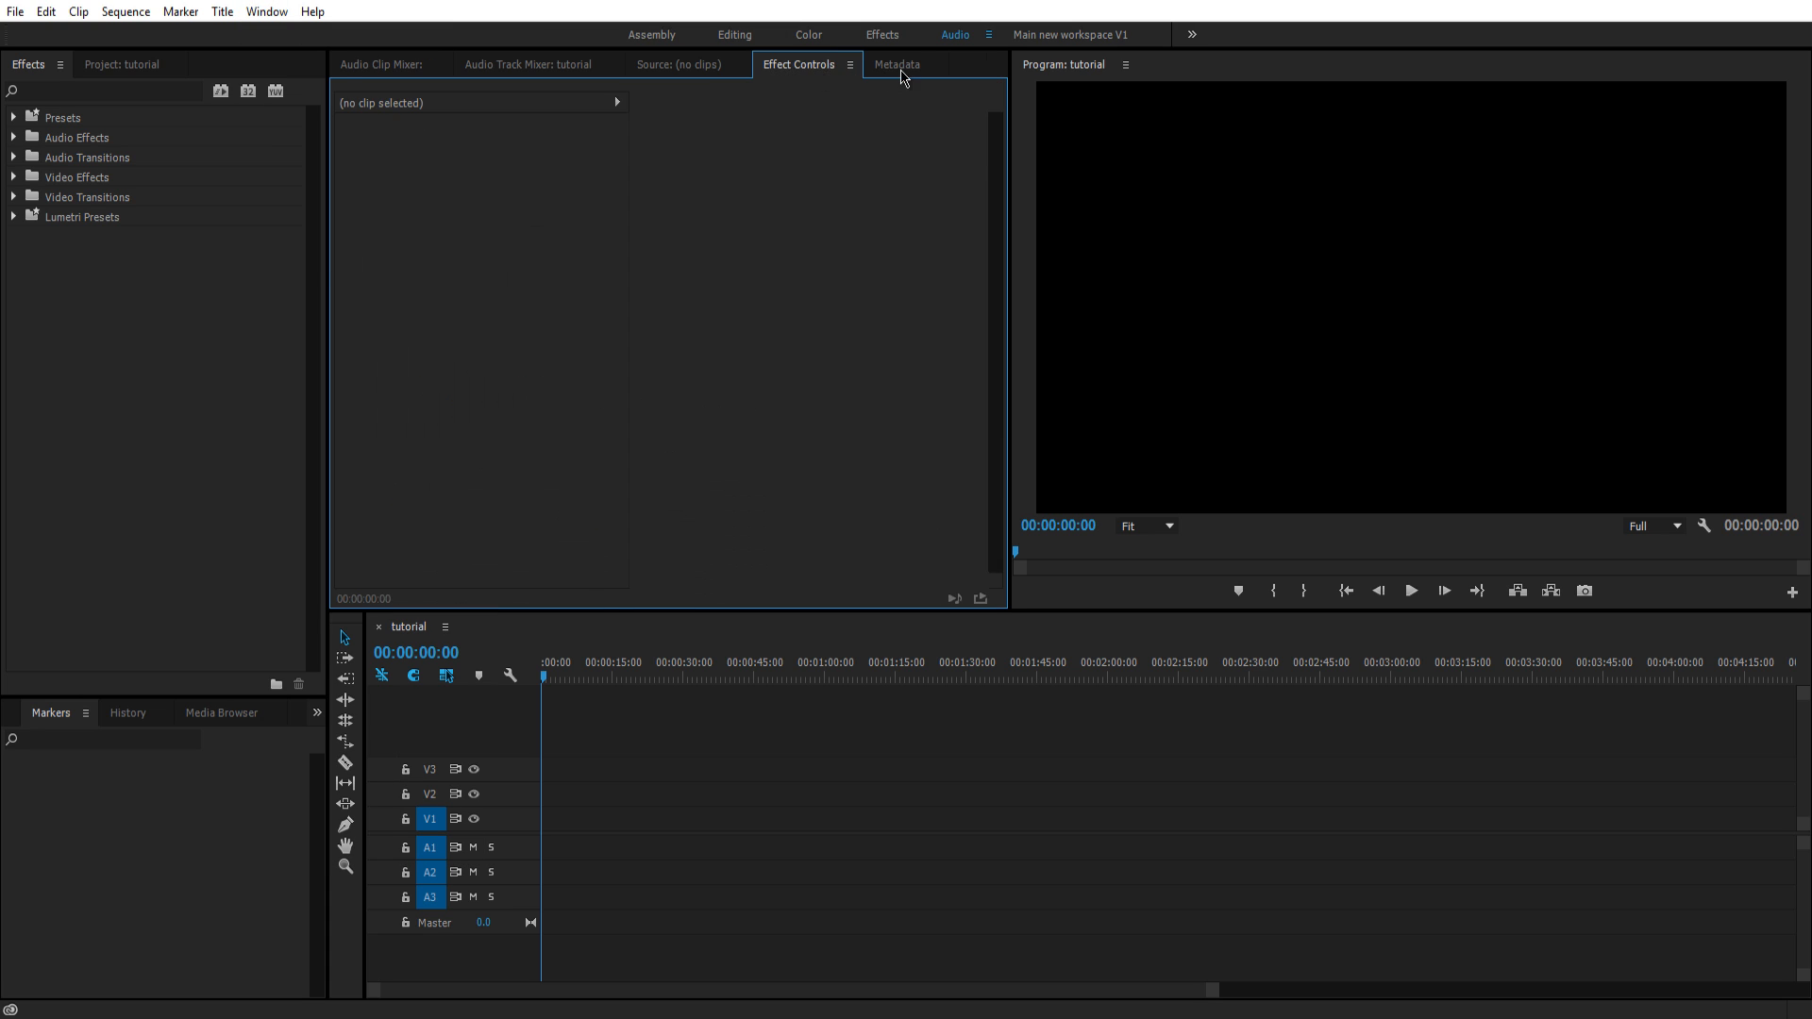
left_click(902, 68)
left_click(384, 64)
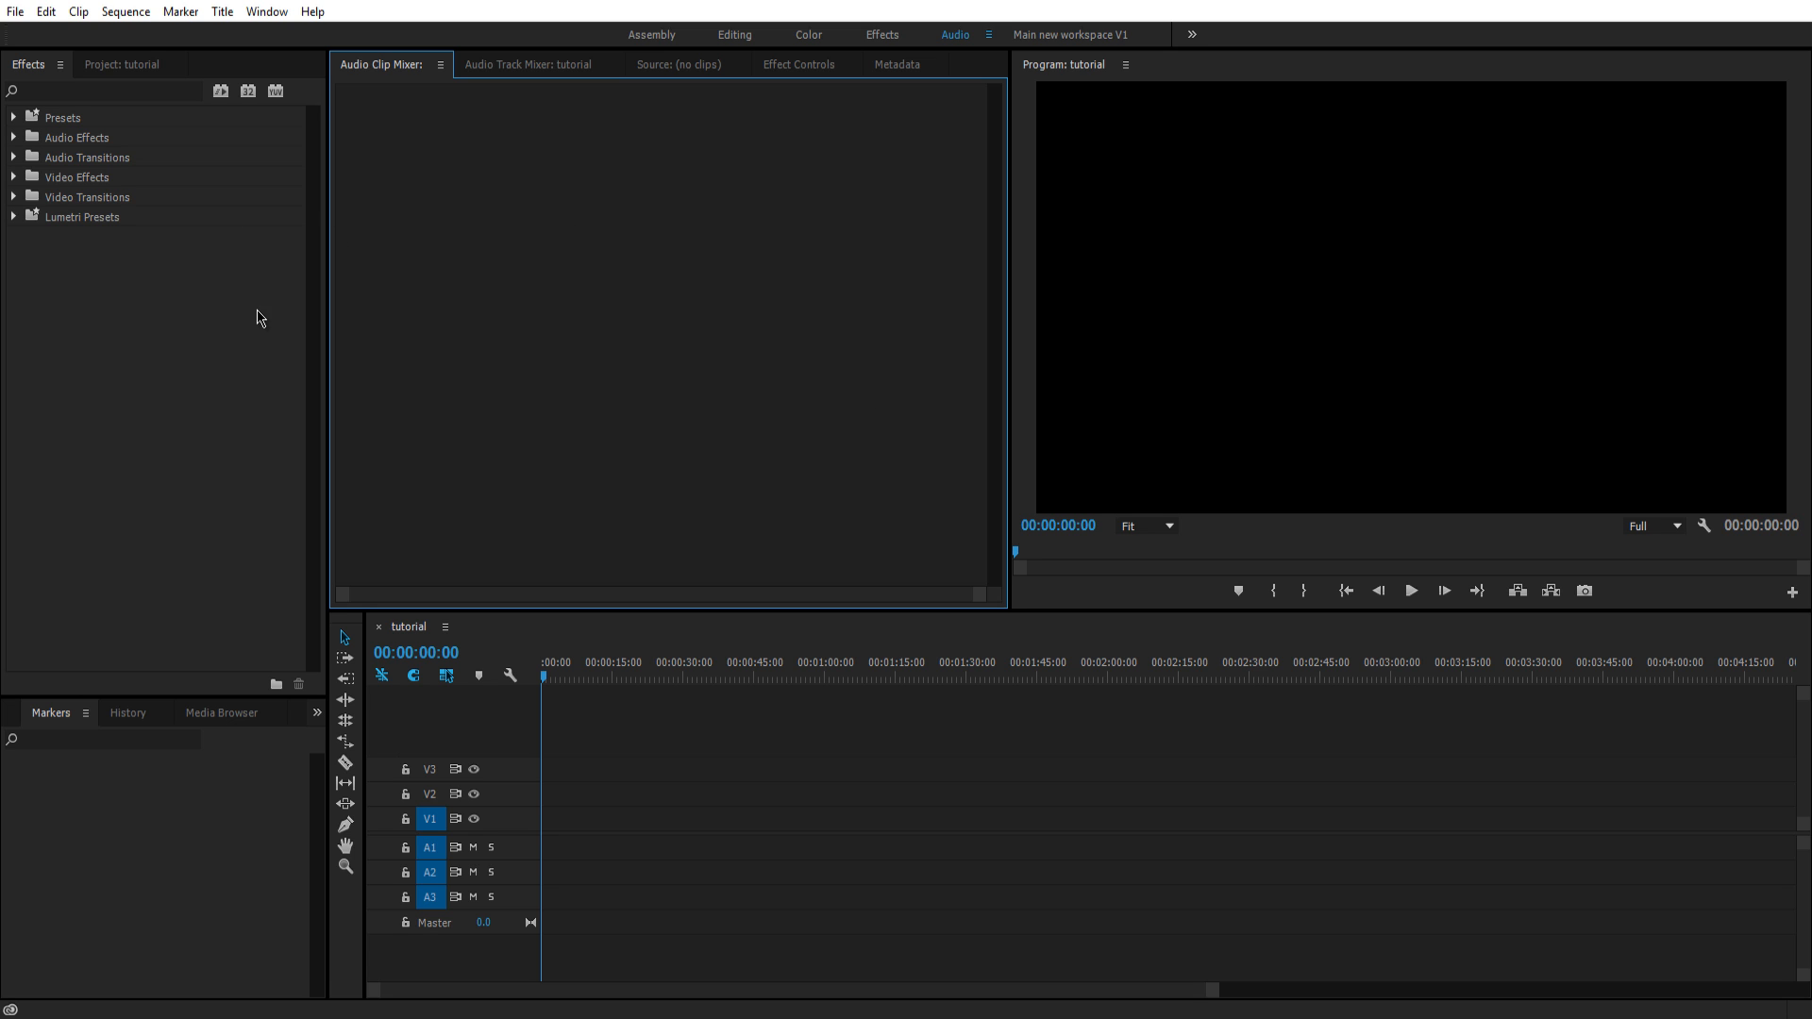
mouse_move(52, 712)
left_mouse_down()
mouse_move(394, 385)
mouse_move(51, 715)
mouse_move(872, 346)
mouse_move(589, 247)
left_mouse_up()
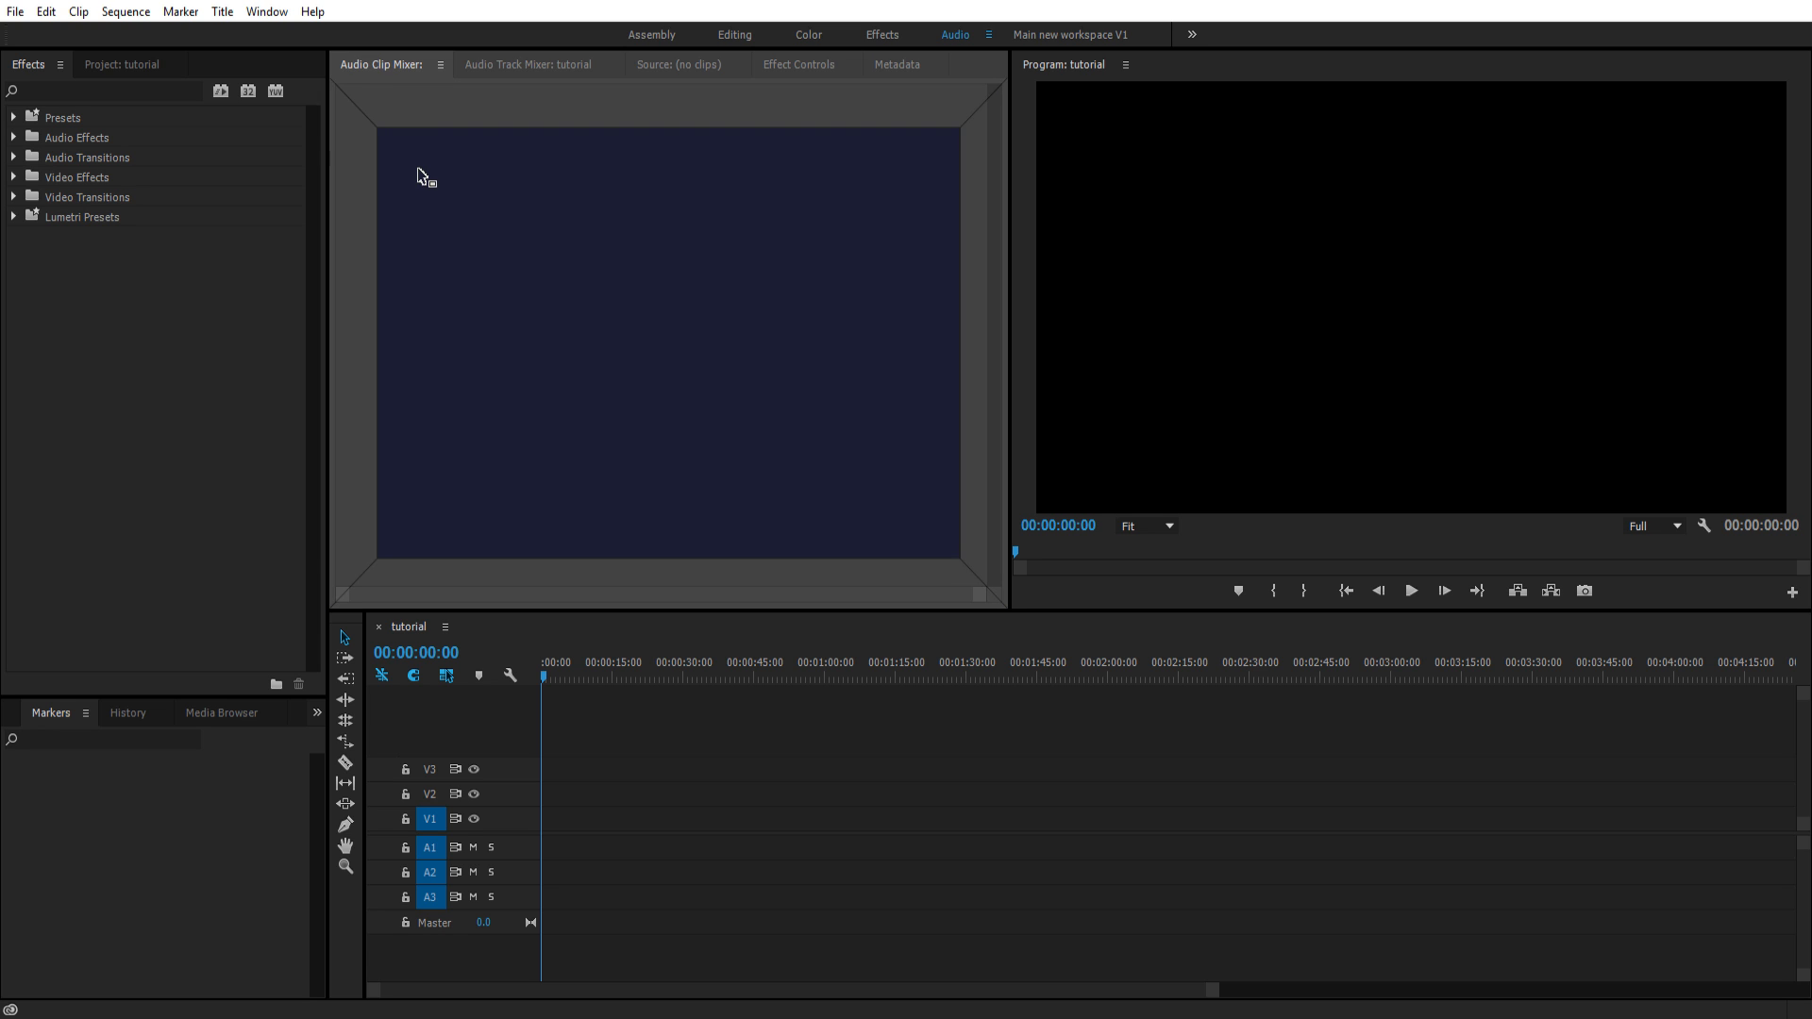
left_click_drag(589, 249, 663, 78)
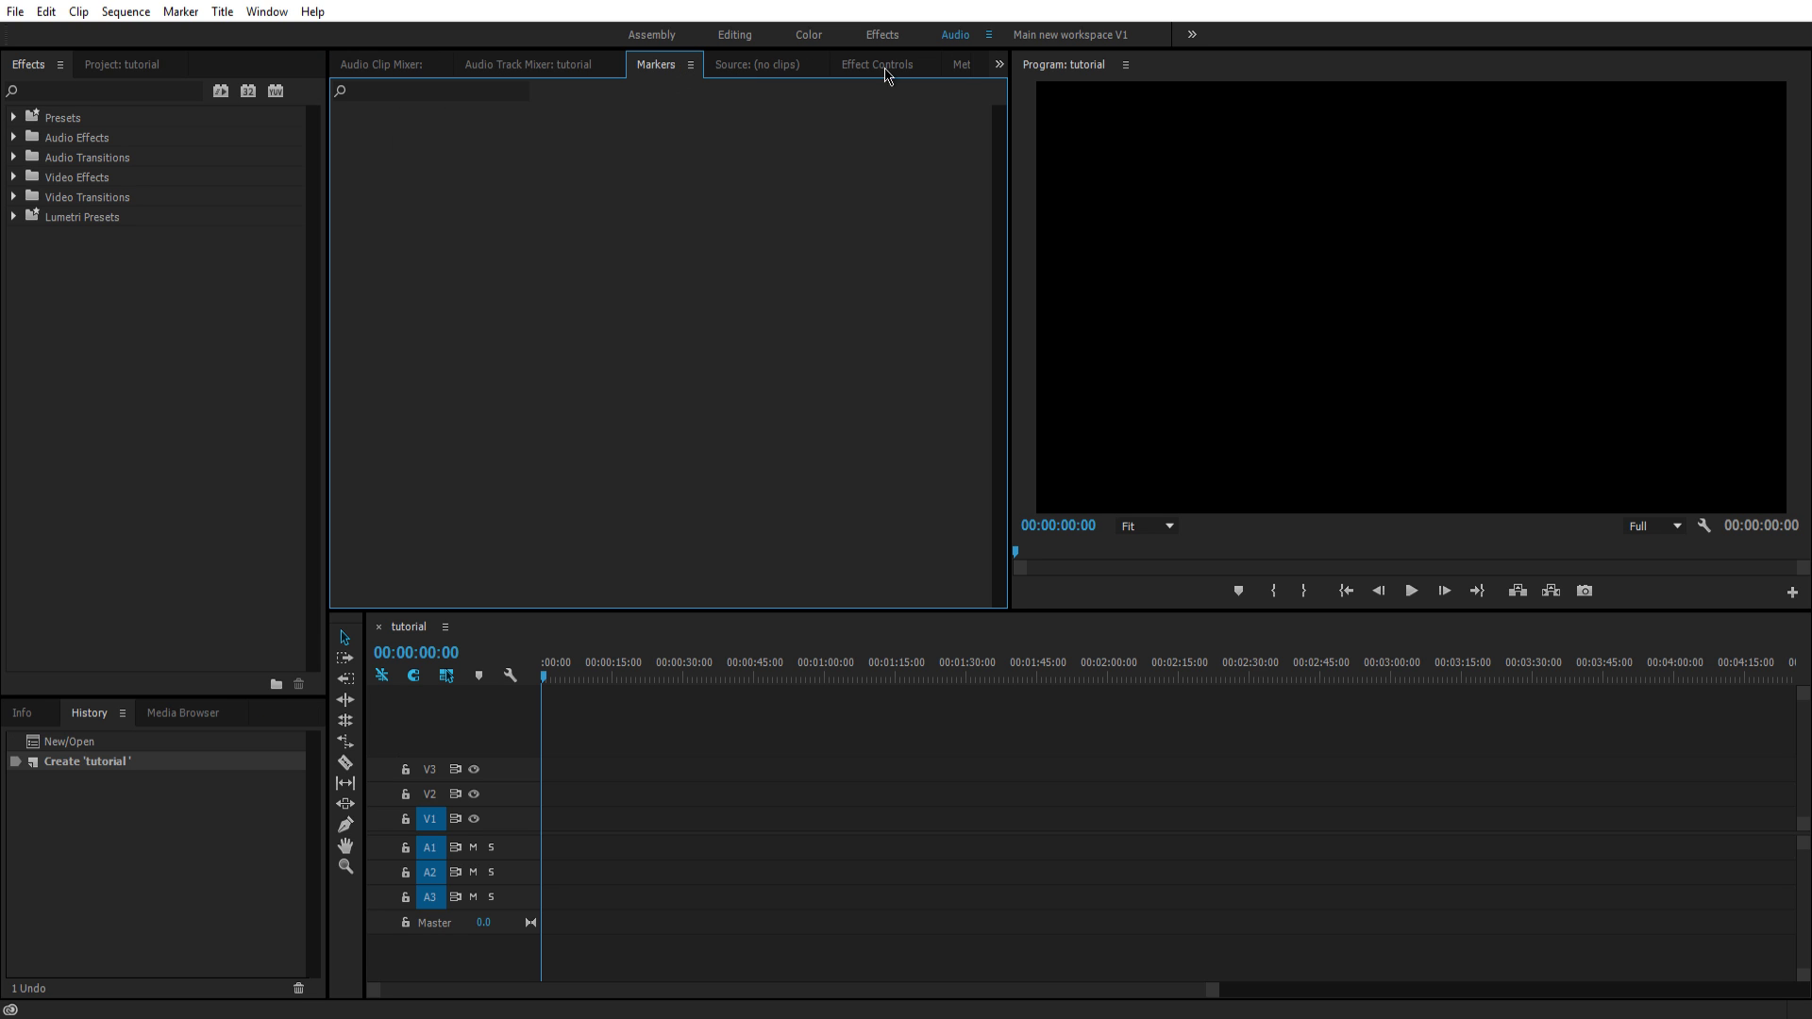
Move the Markers panel back down into the Info/History/Media Browser group.
left_click(526, 64)
left_click(656, 64)
left_click(757, 63)
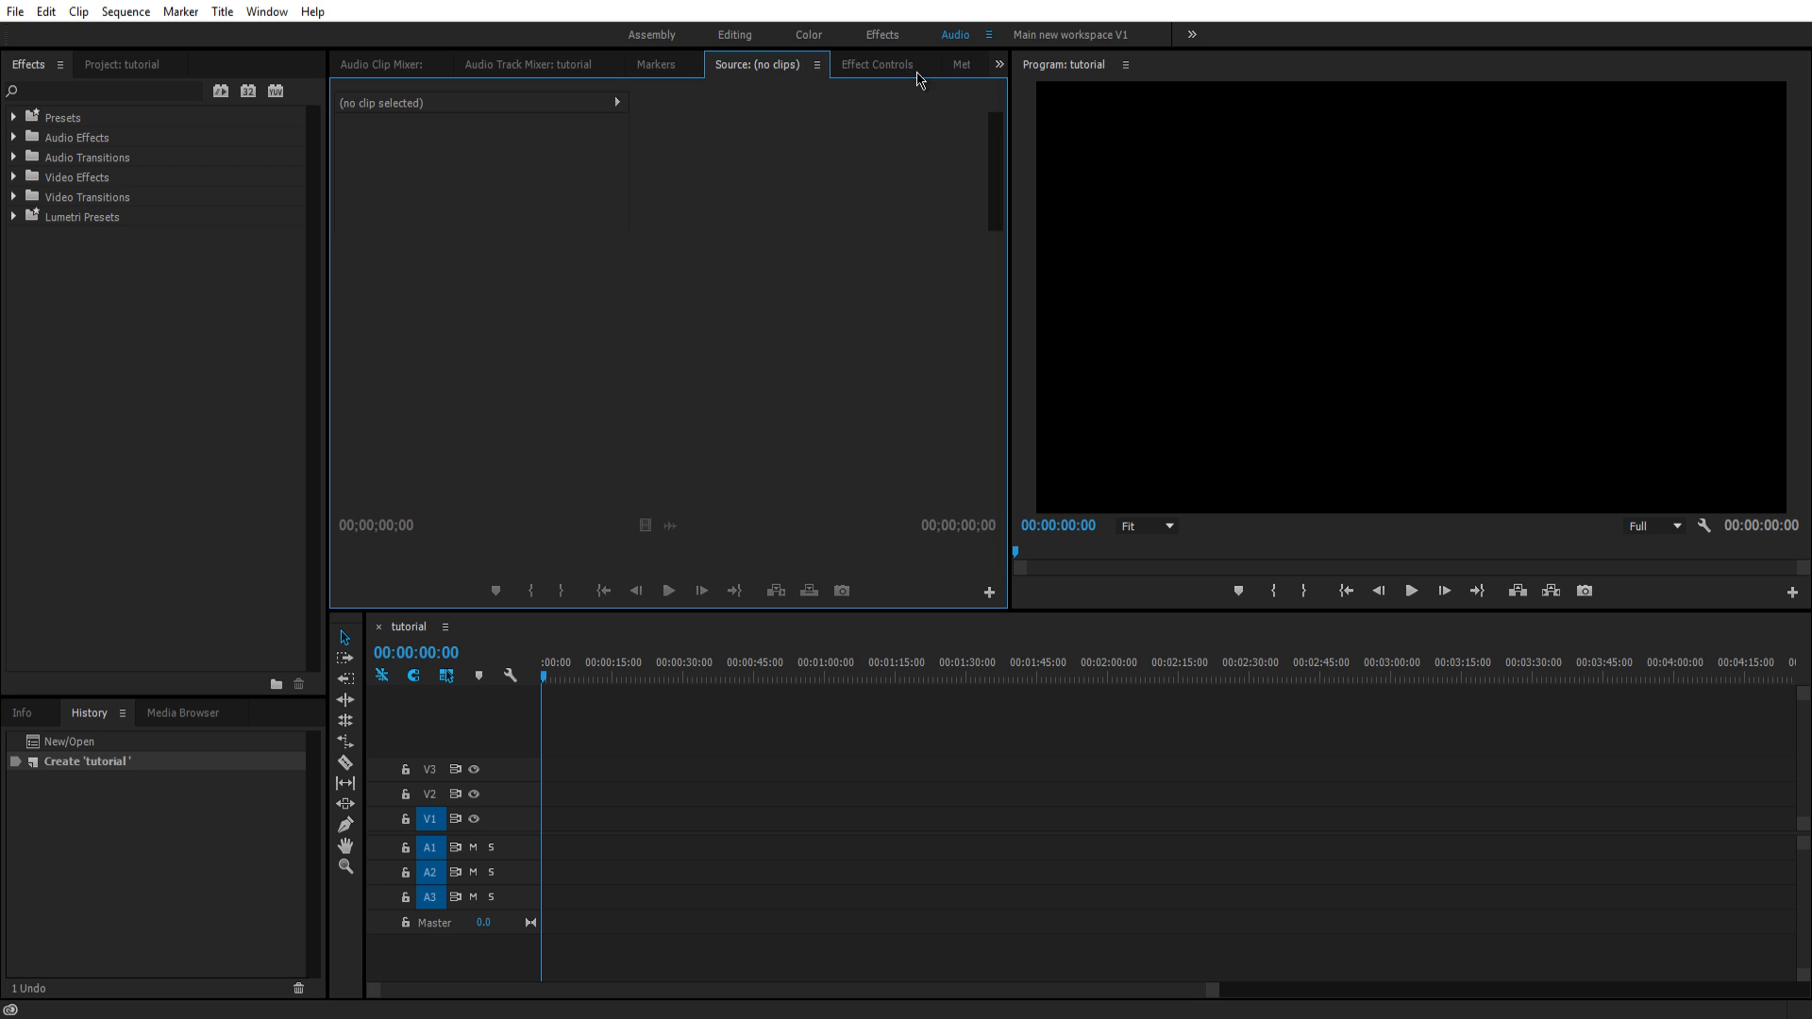
left_click(877, 65)
left_click(656, 64)
left_click_drag(656, 64, 93, 717)
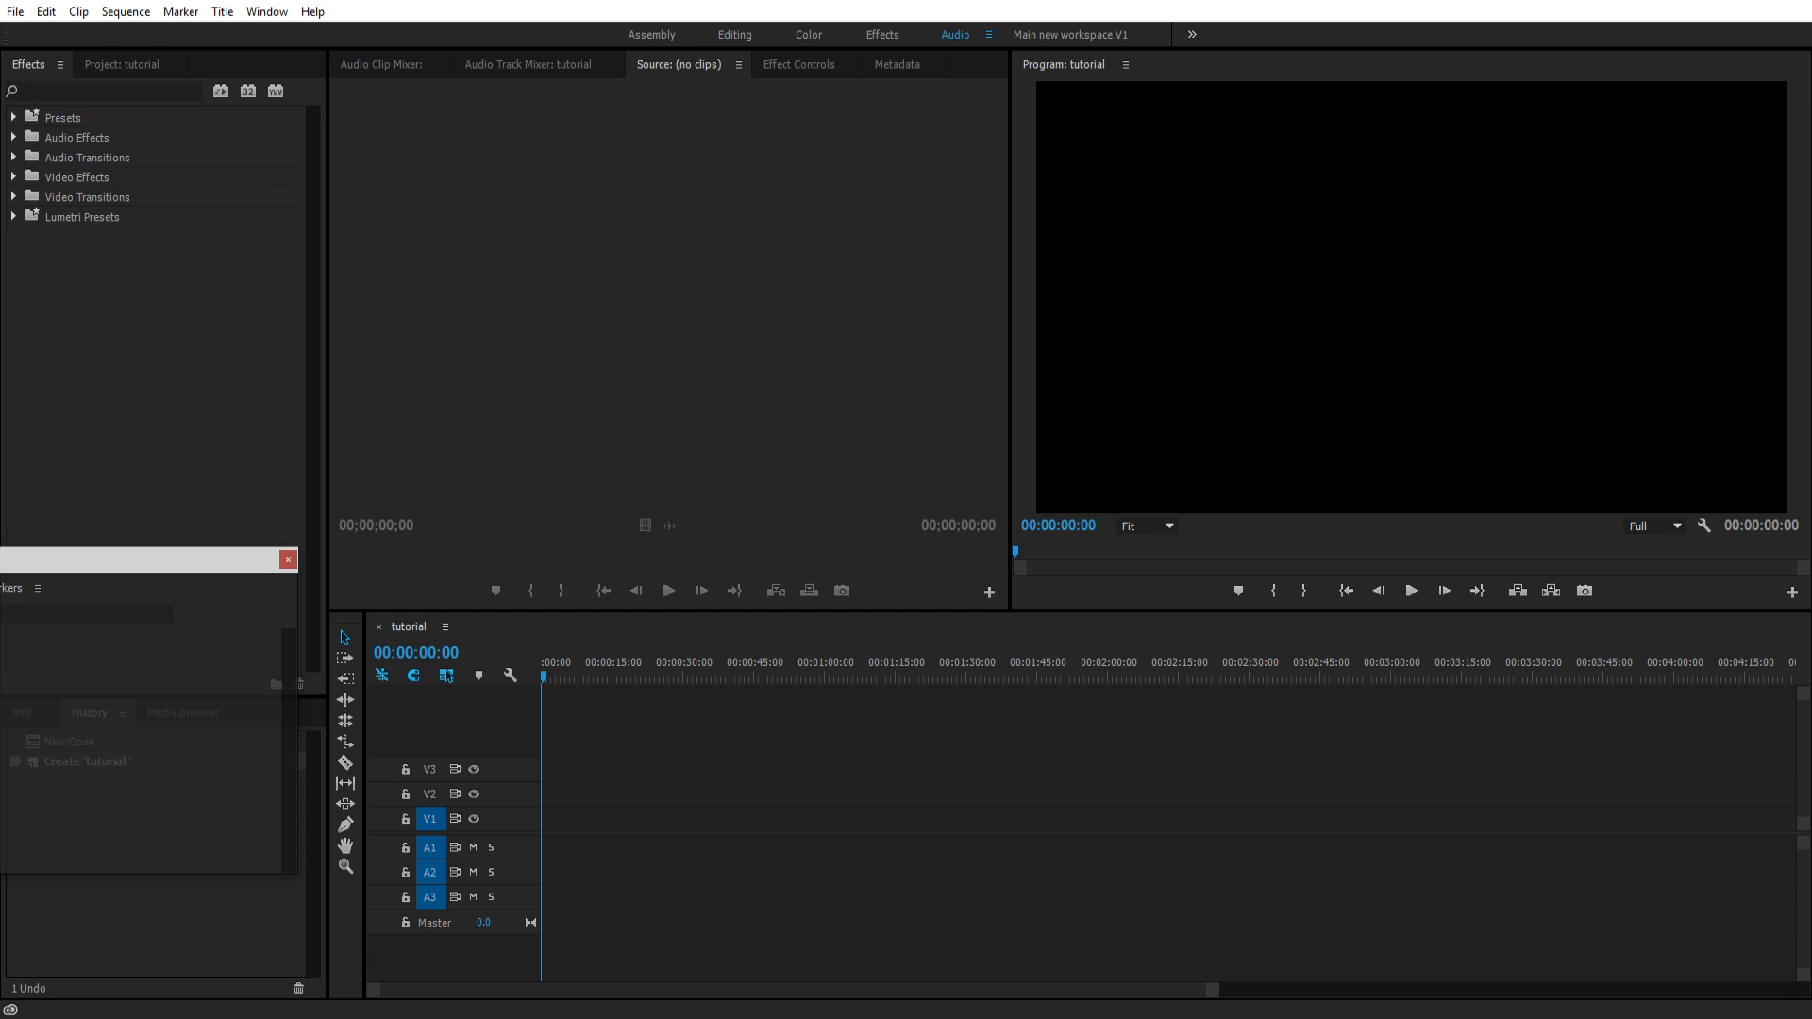
mouse_move(88, 716)
left_mouse_down()
mouse_move(55, 742)
mouse_move(60, 725)
left_mouse_up()
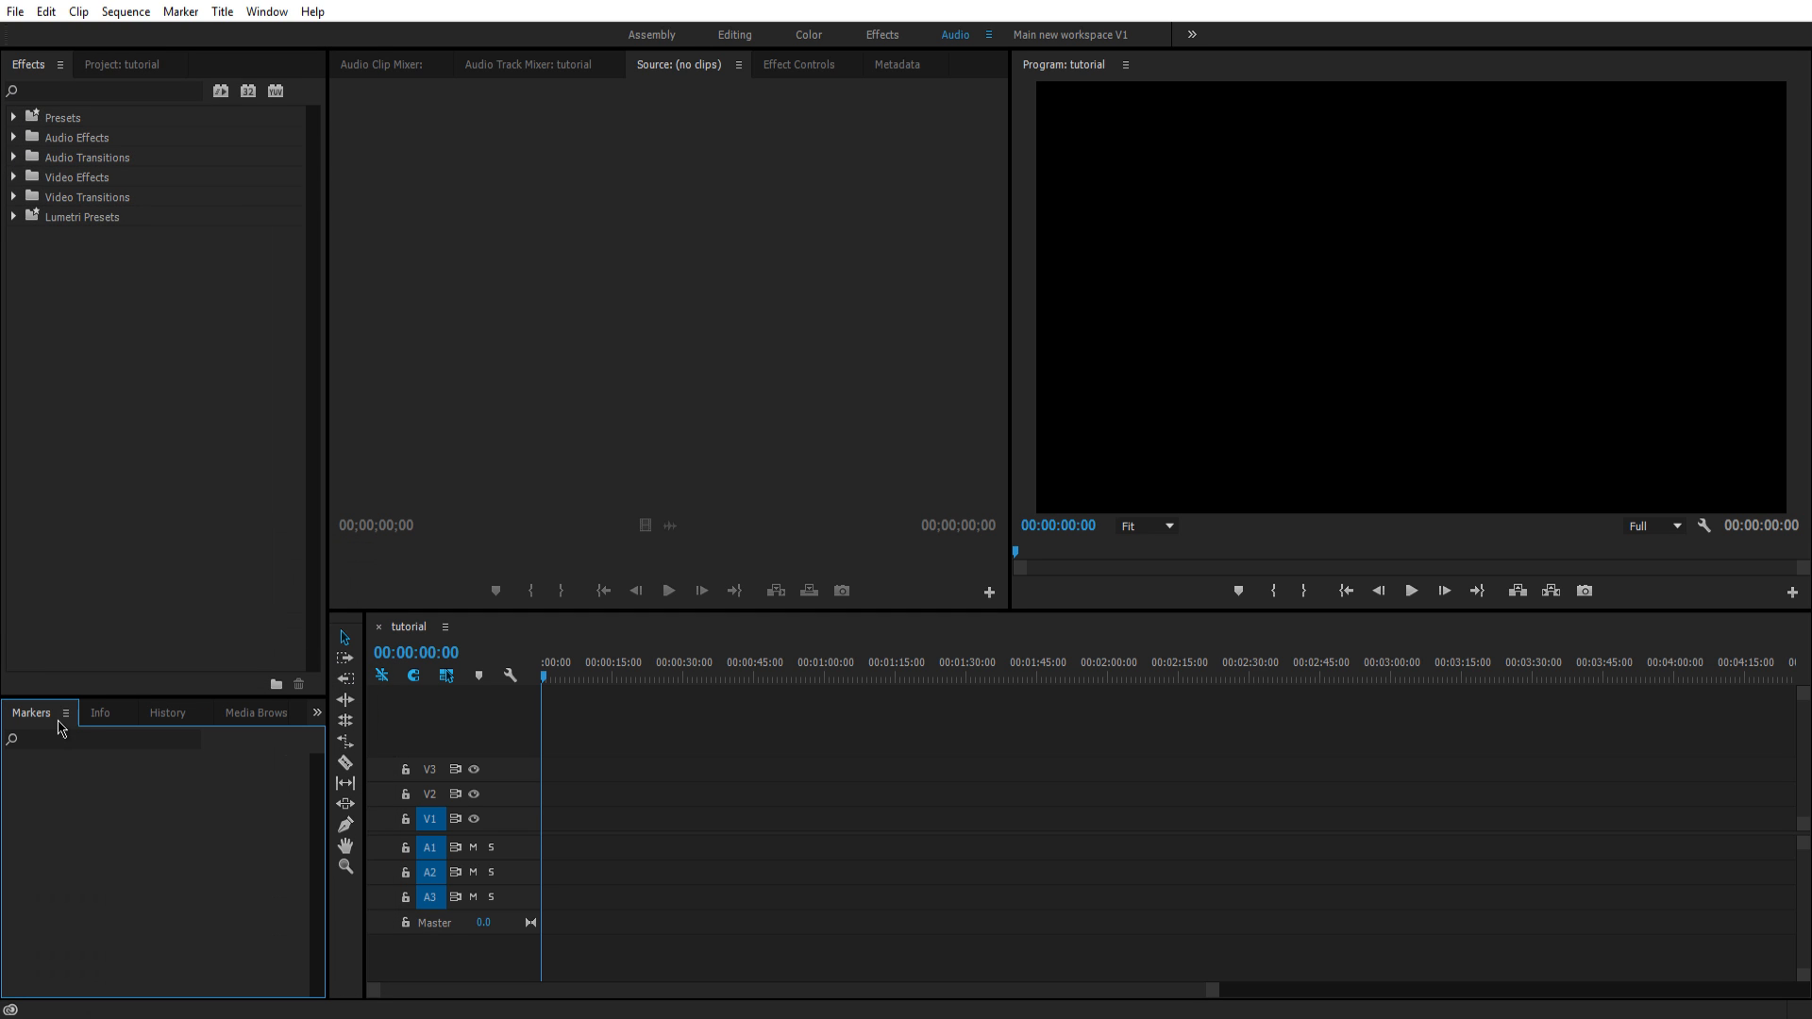
Check the tabs in the bottom-left group and scrub the empty sequence back to start.
left_click(99, 713)
left_click(255, 713)
left_click(31, 713)
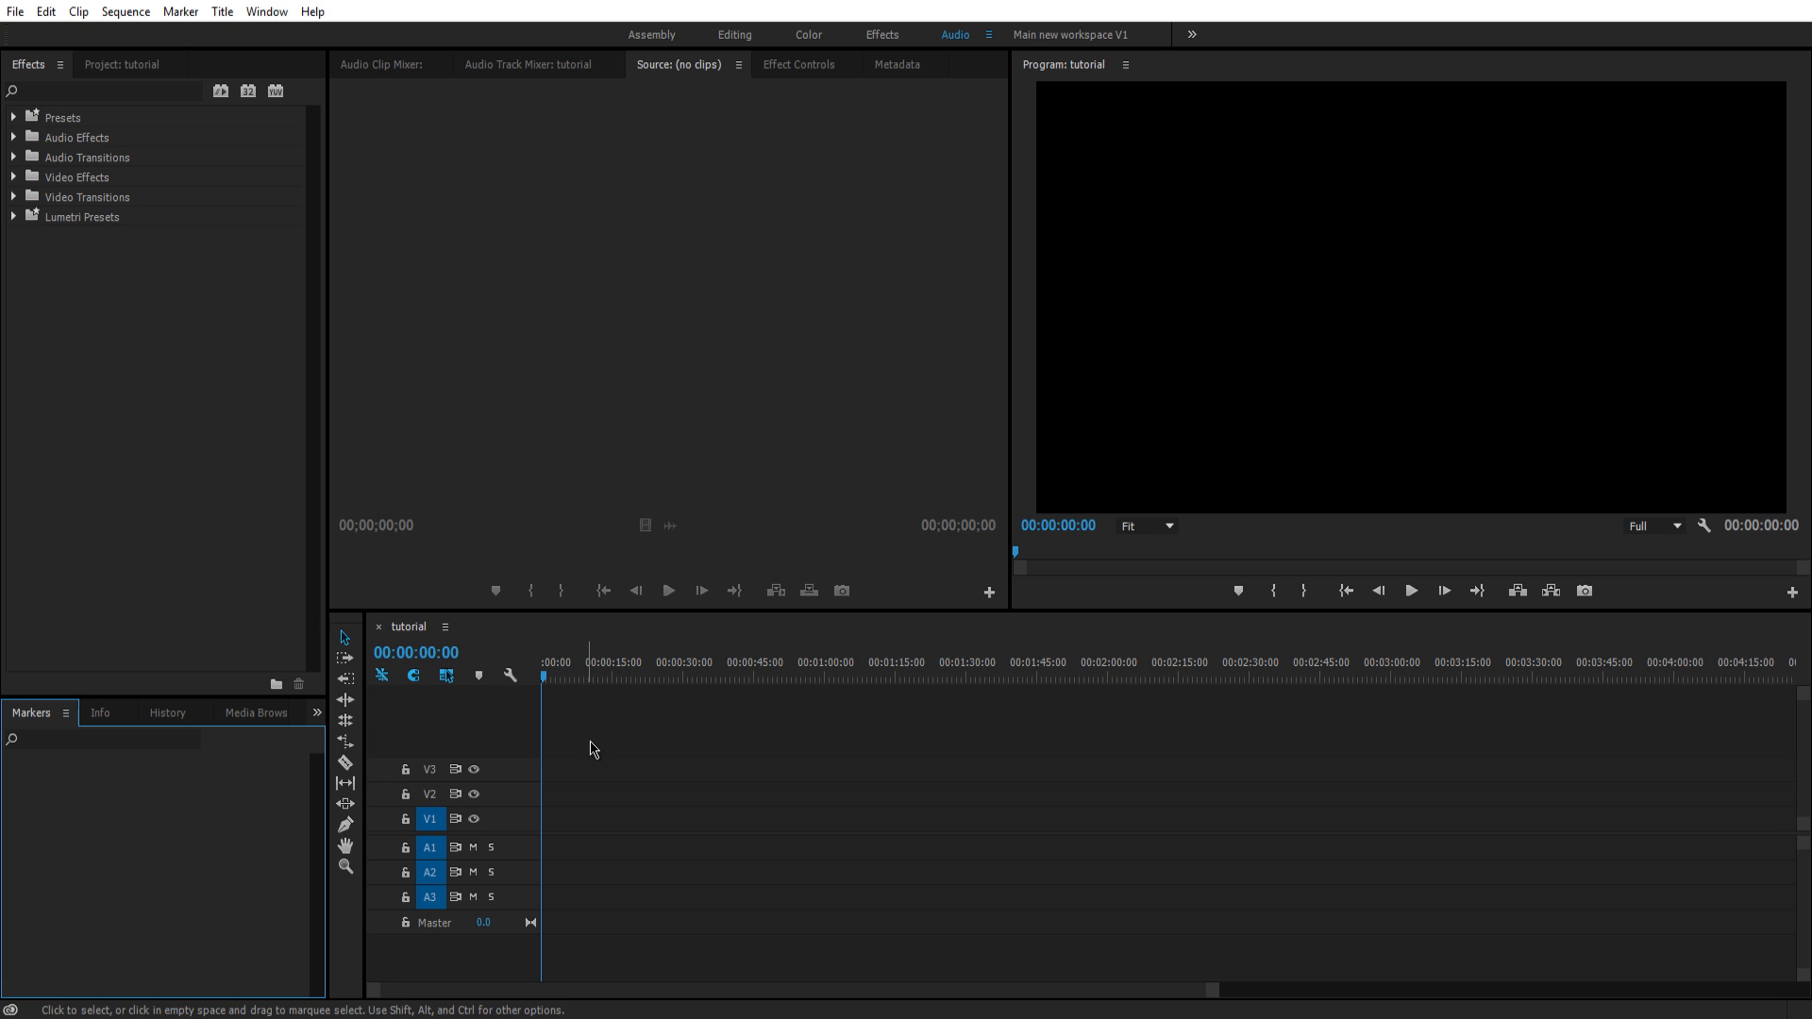
left_click(557, 666)
left_click_drag(557, 677, 541, 677)
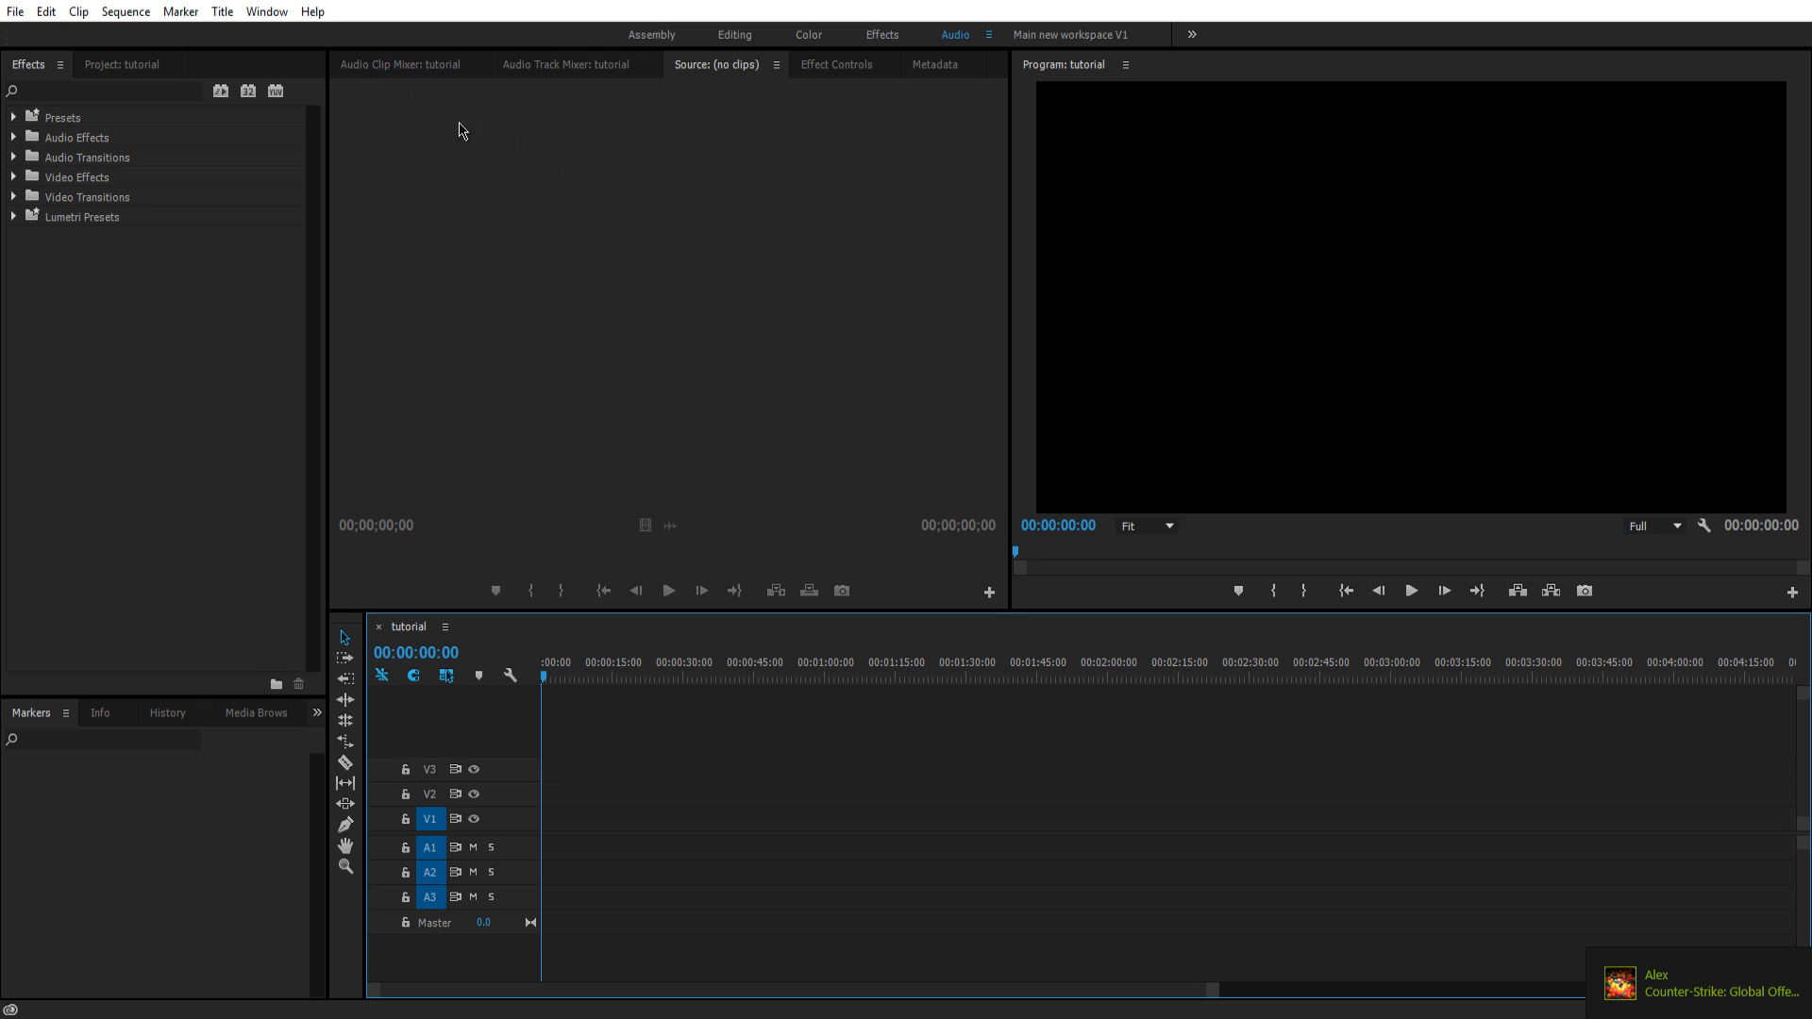
Show the tutorial project's contents in place of the effects list and select the sequence.
left_click(122, 64)
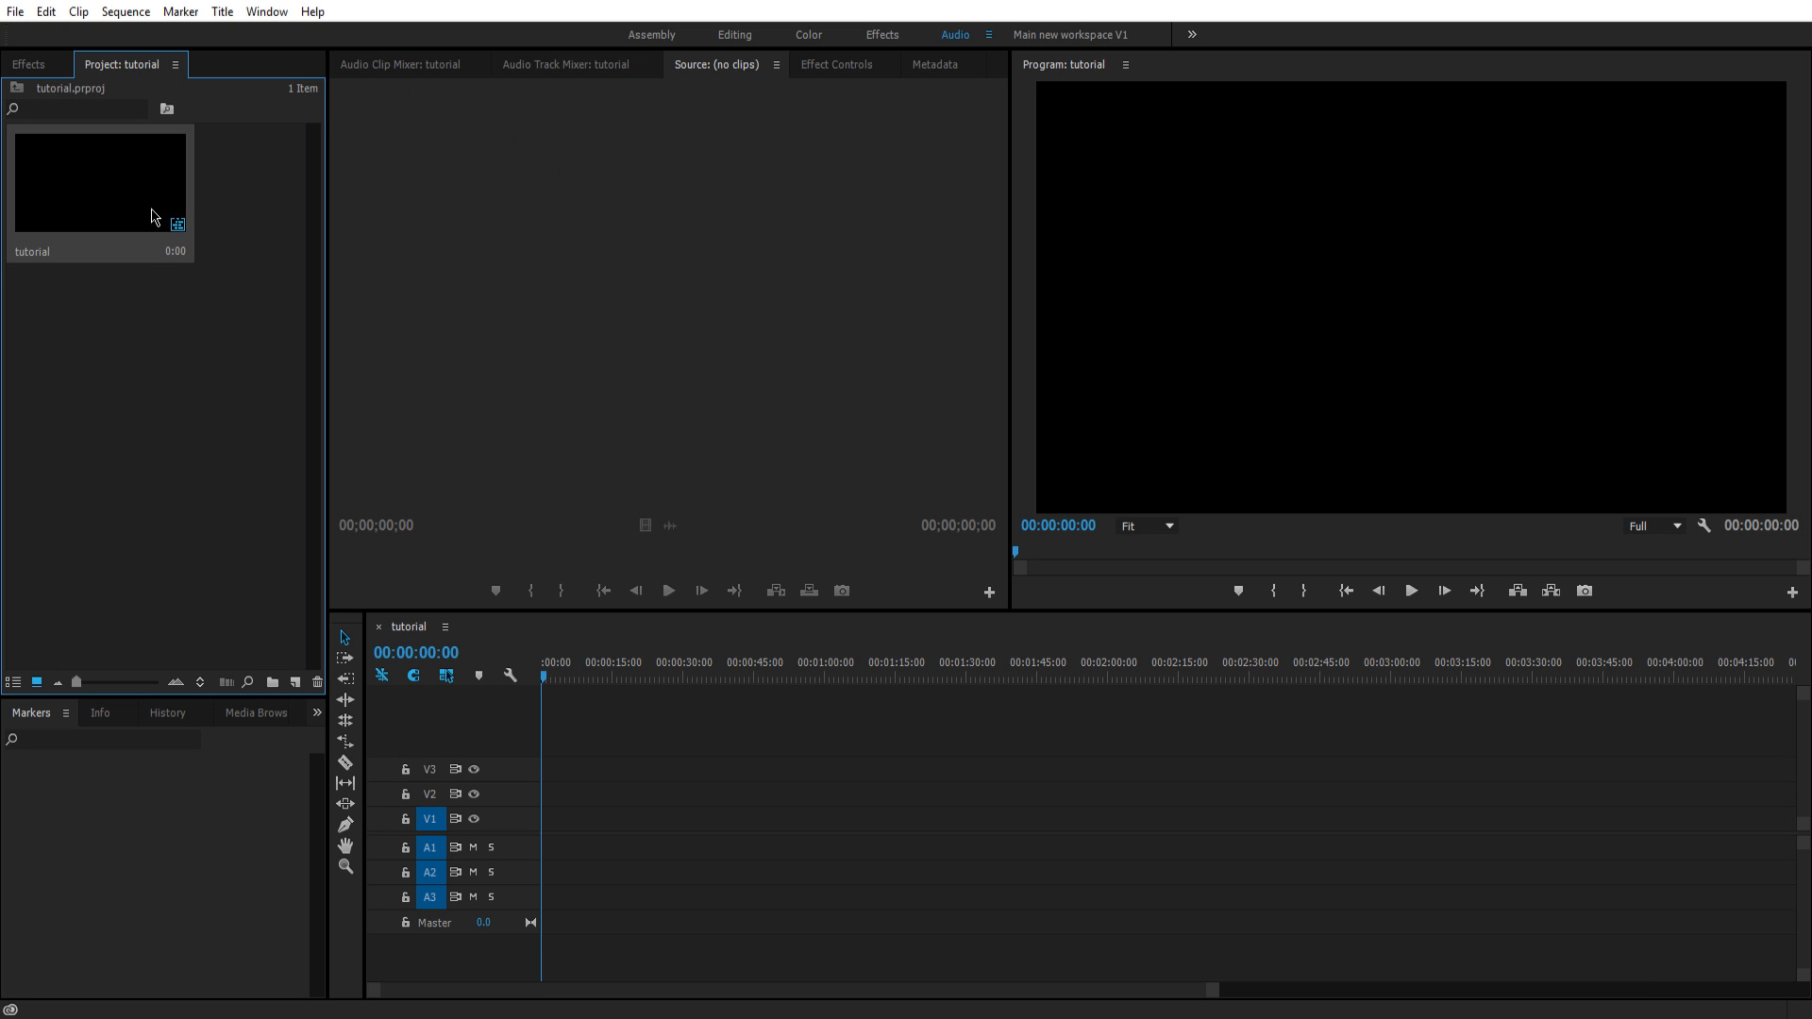
right_click(170, 283)
left_click(99, 339)
left_click(595, 736)
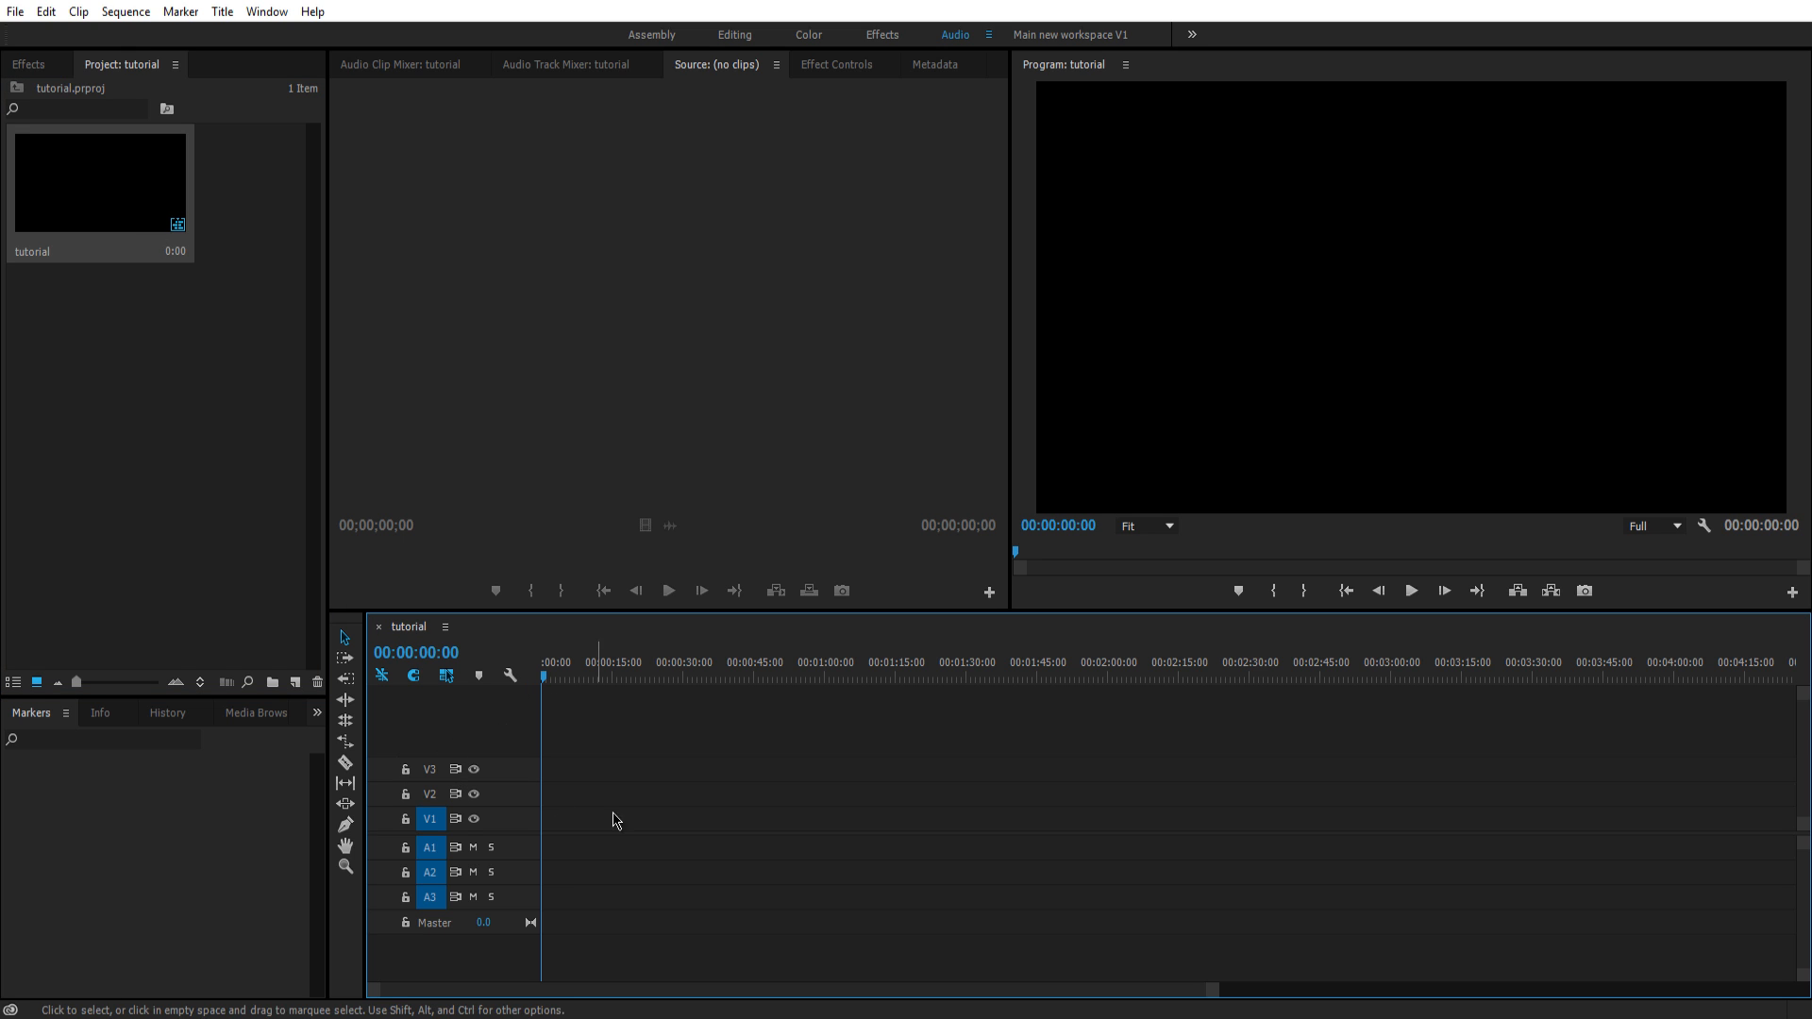
left_click(170, 232)
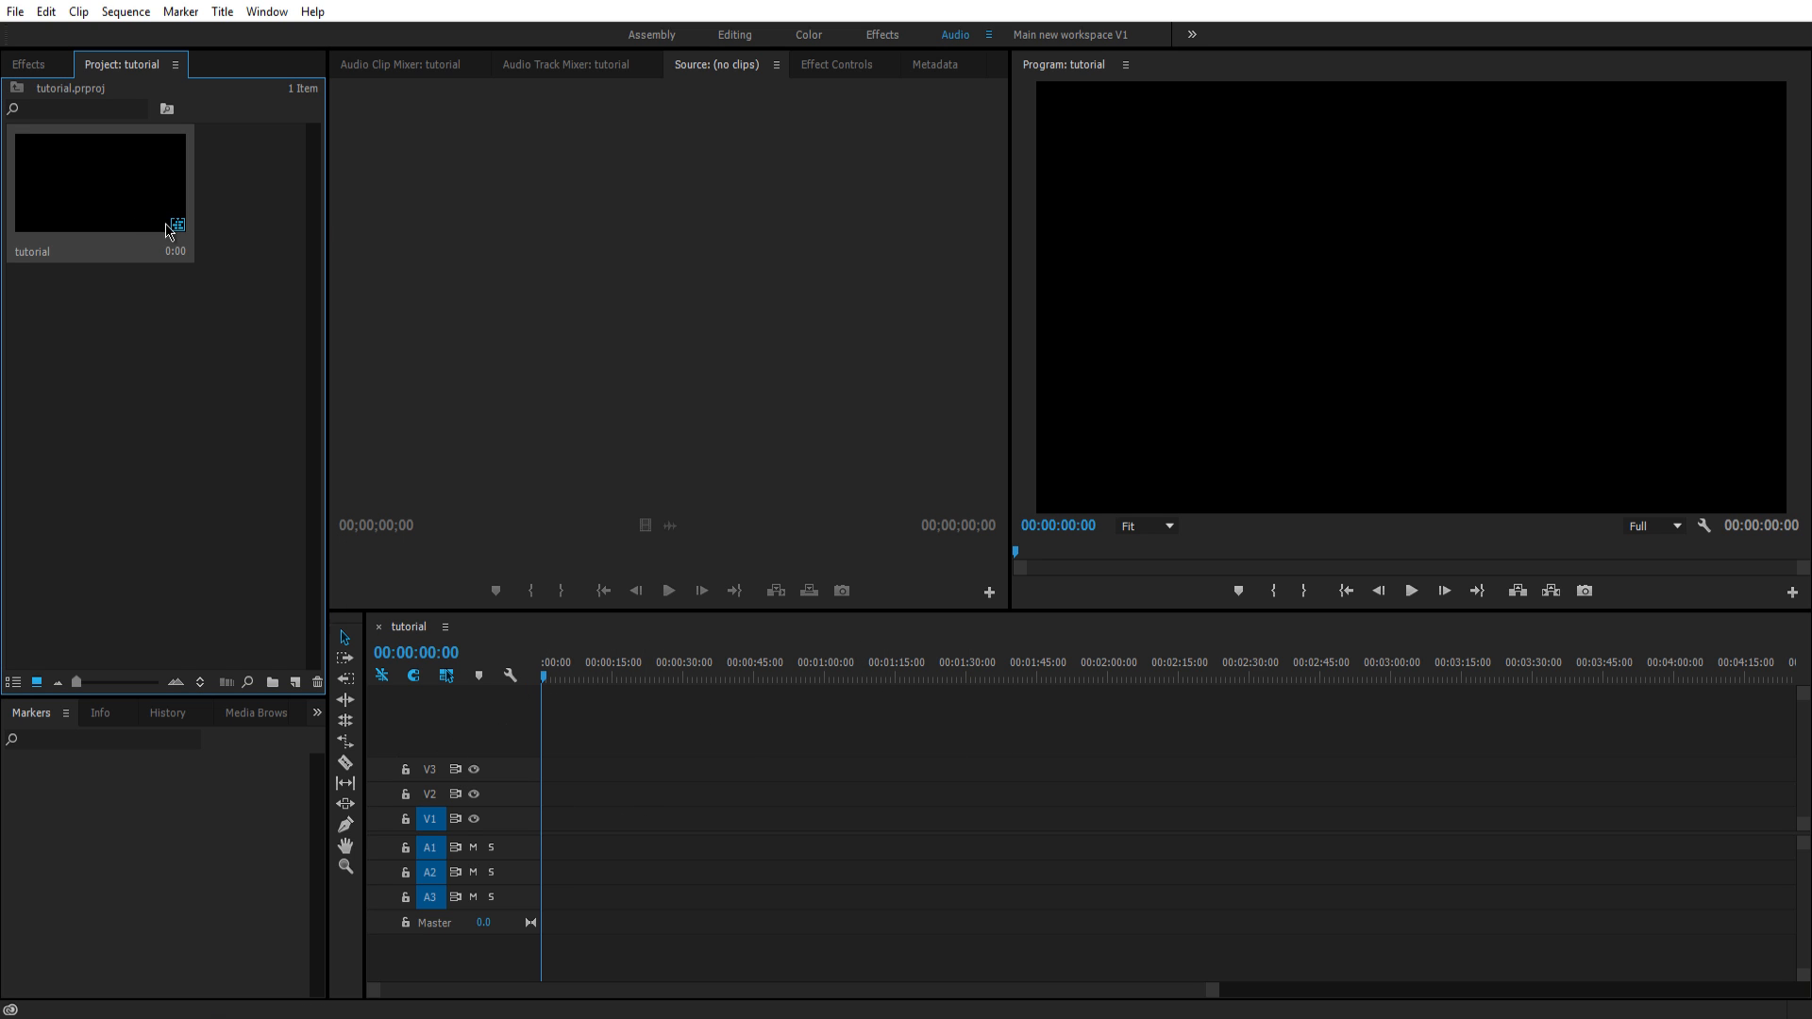
Deselect the sequence item and glance through the File menu without choosing anything.
left_click(615, 741)
left_click(350, 409)
left_click(236, 410)
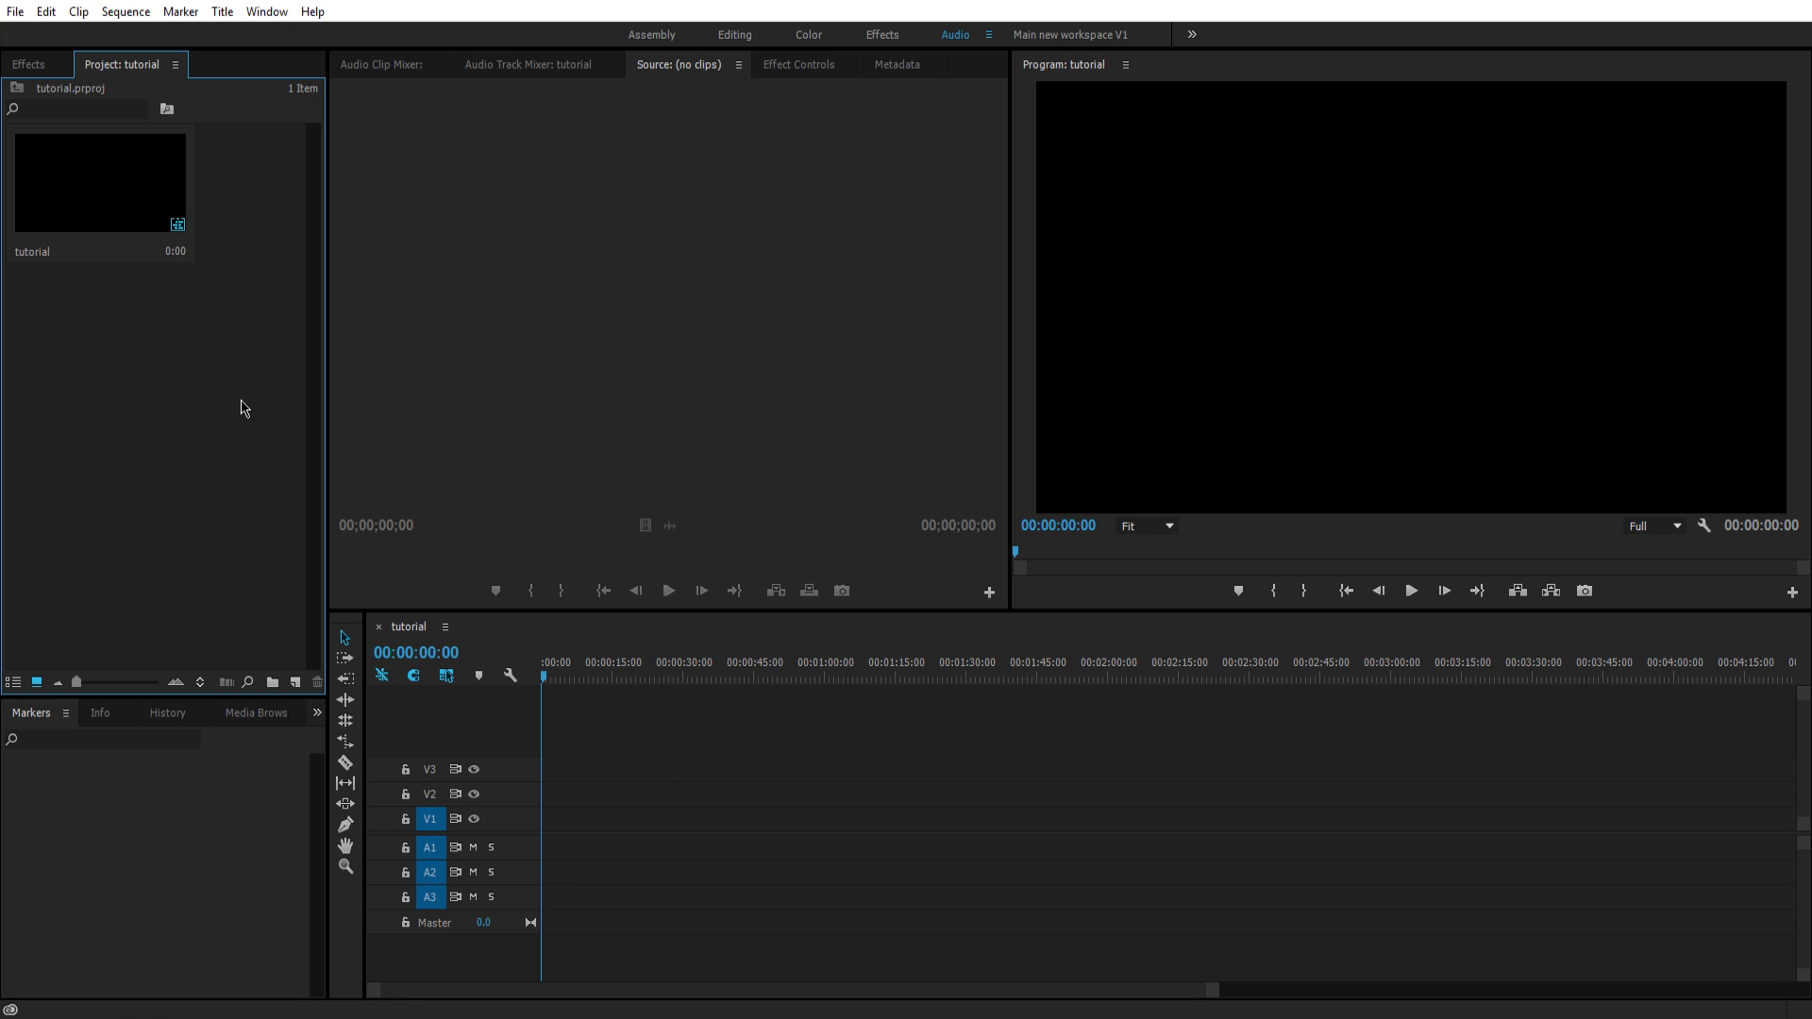
left_click(15, 11)
mouse_move(148, 569)
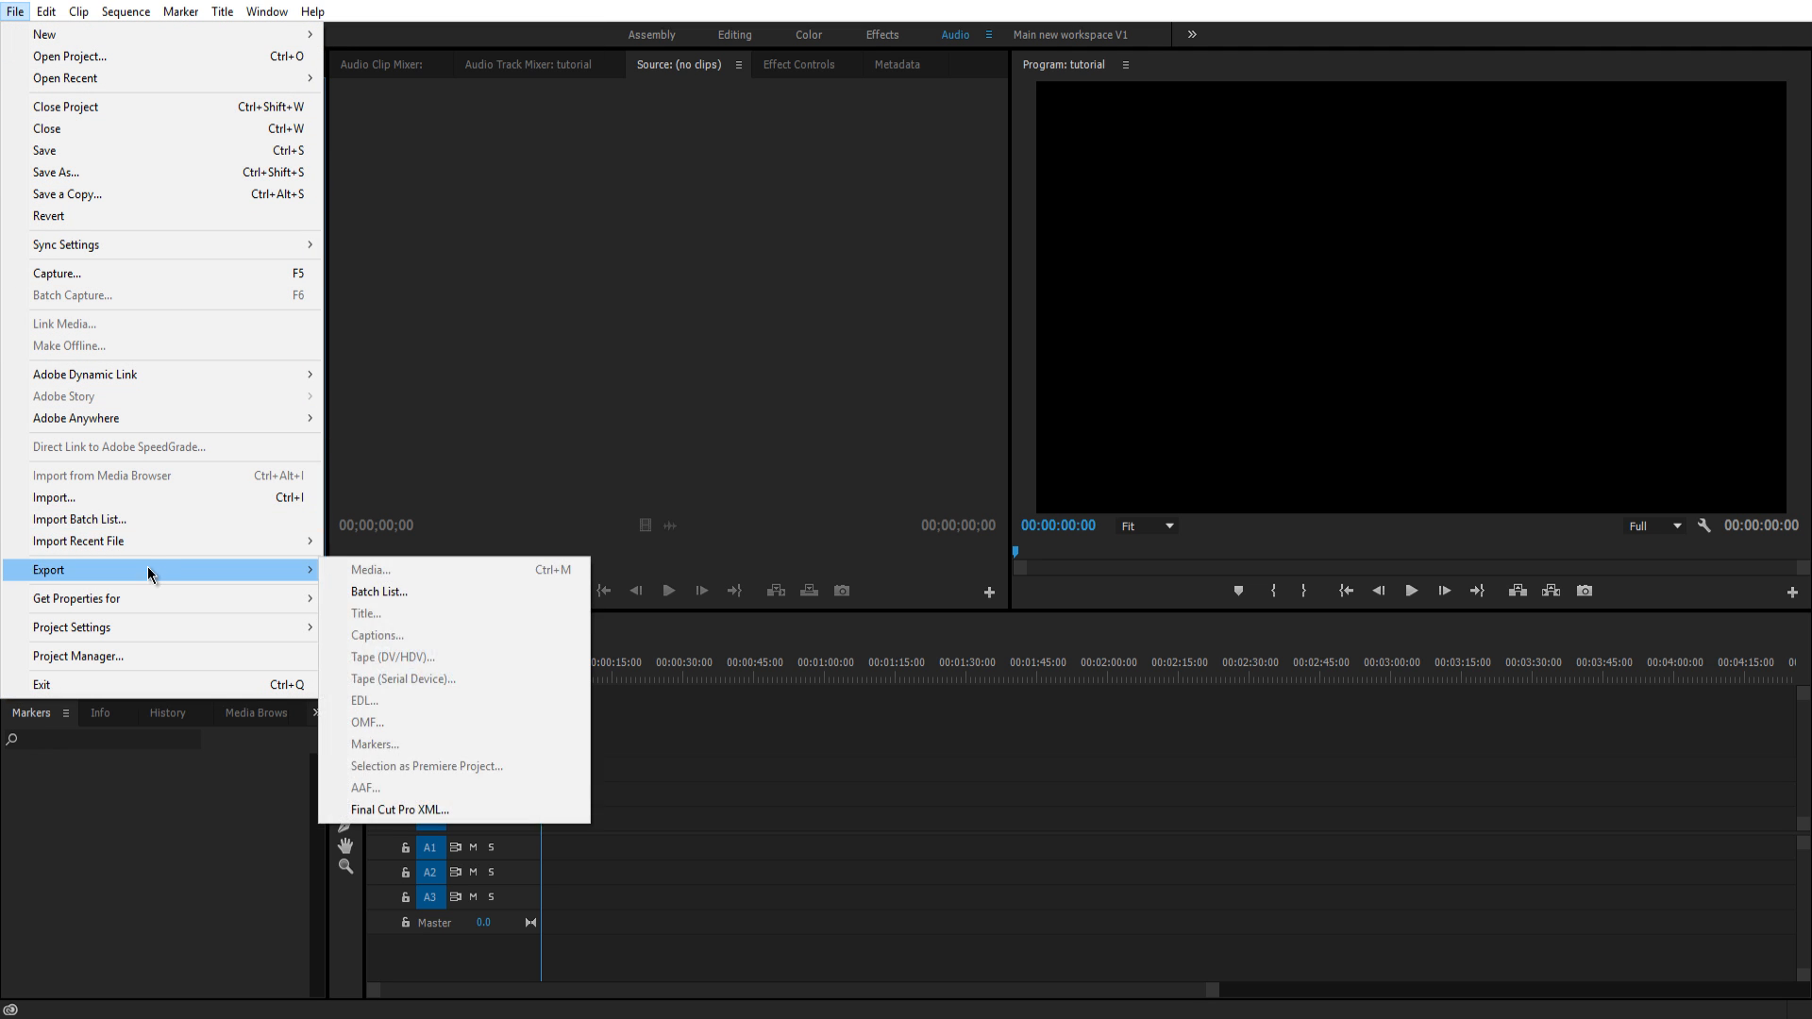
left_click(451, 10)
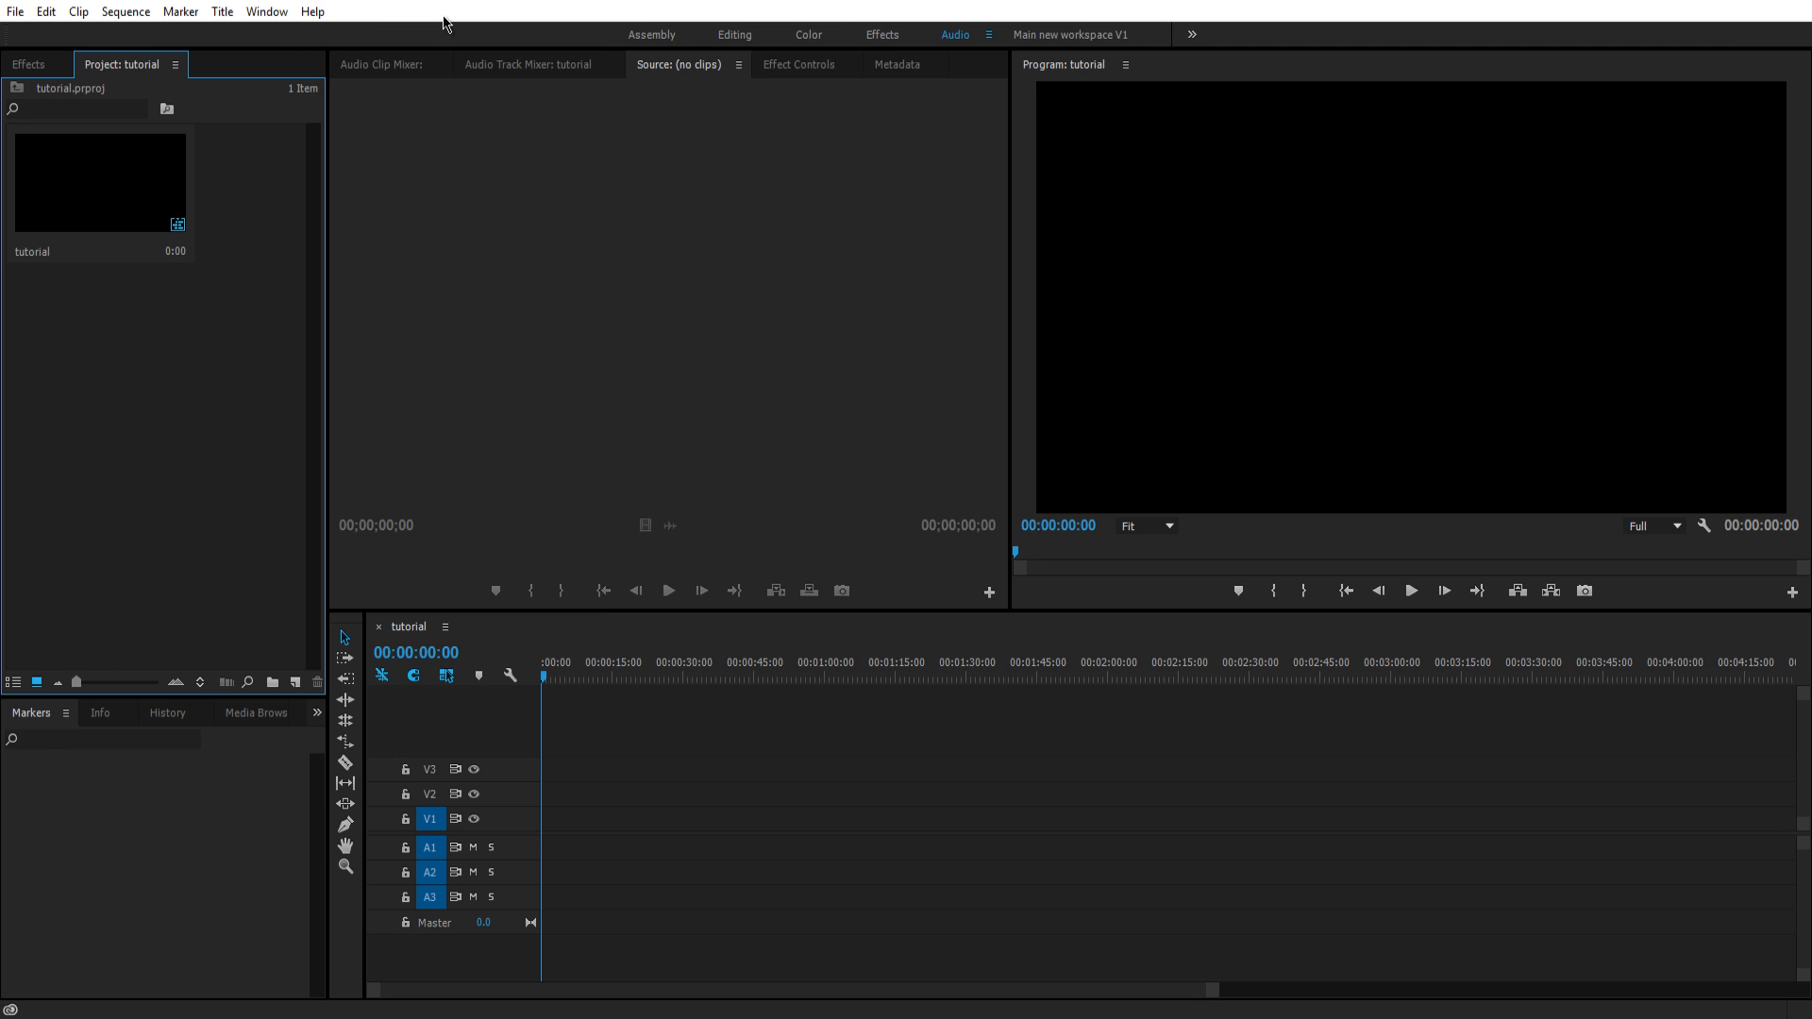
Import a gameplay video from E:\Gameplay\Counter-strike Global Offensive.
double_click(165, 372)
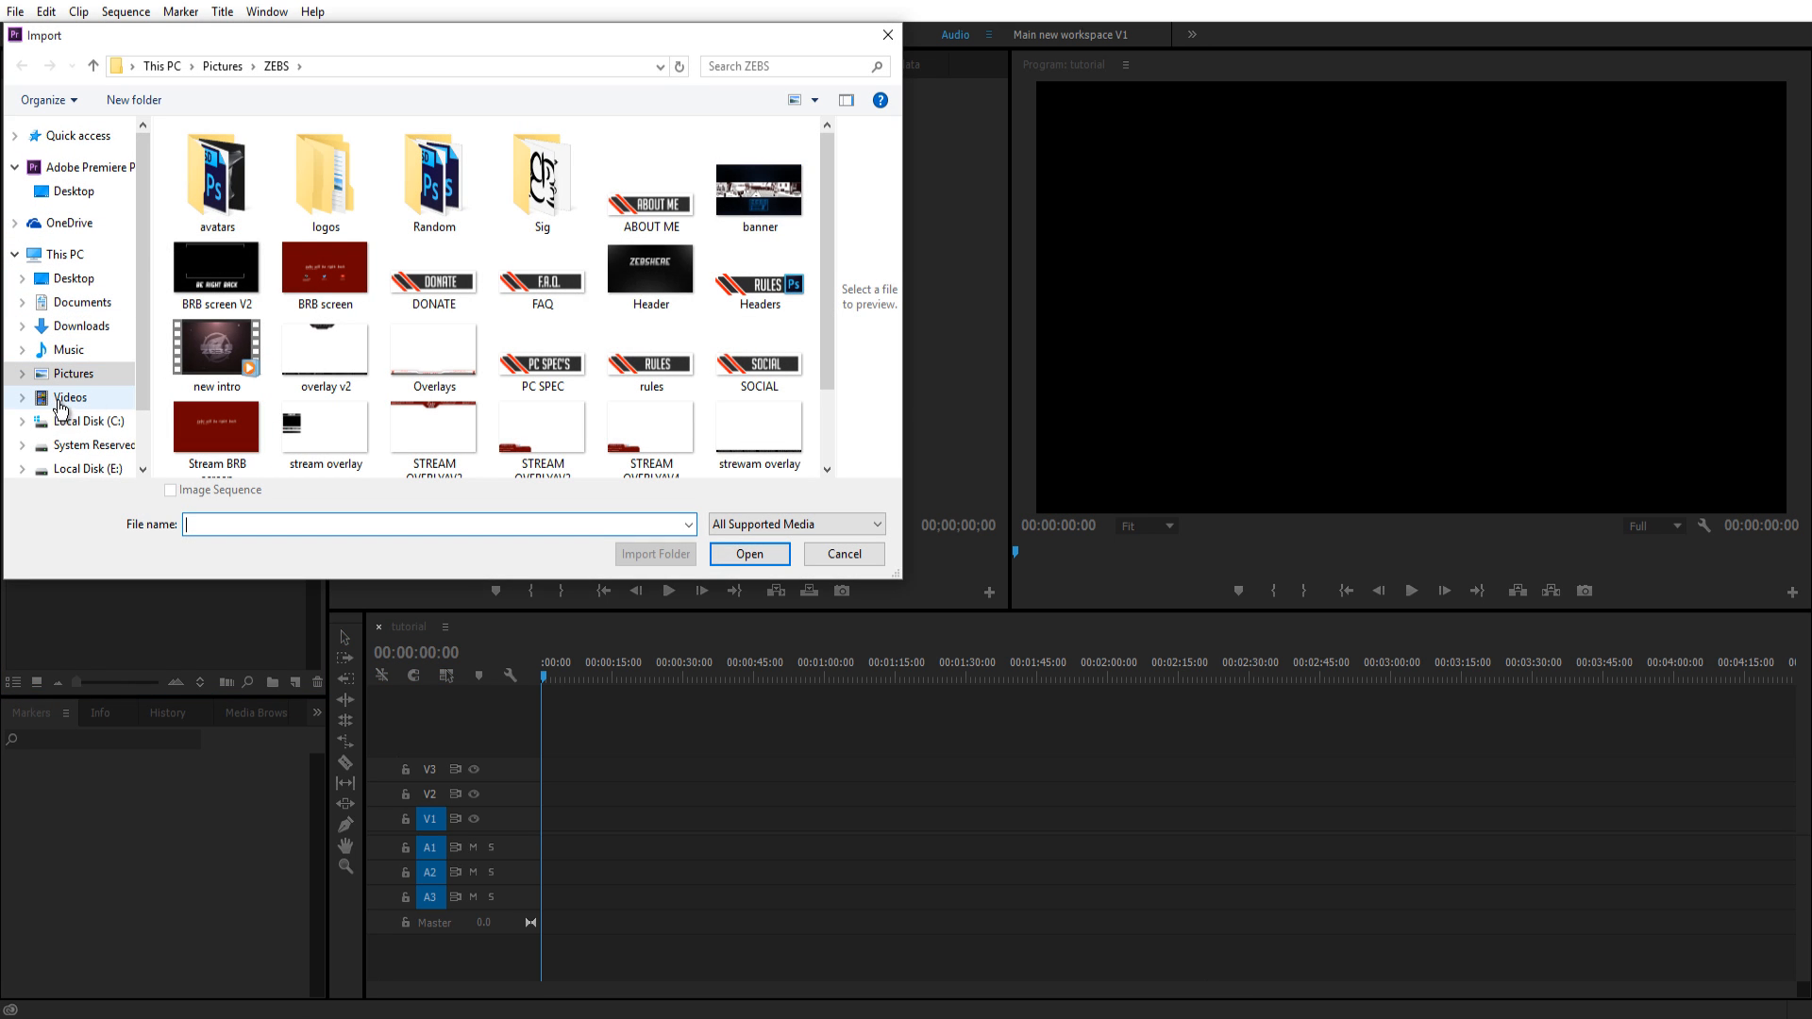
left_click(81, 469)
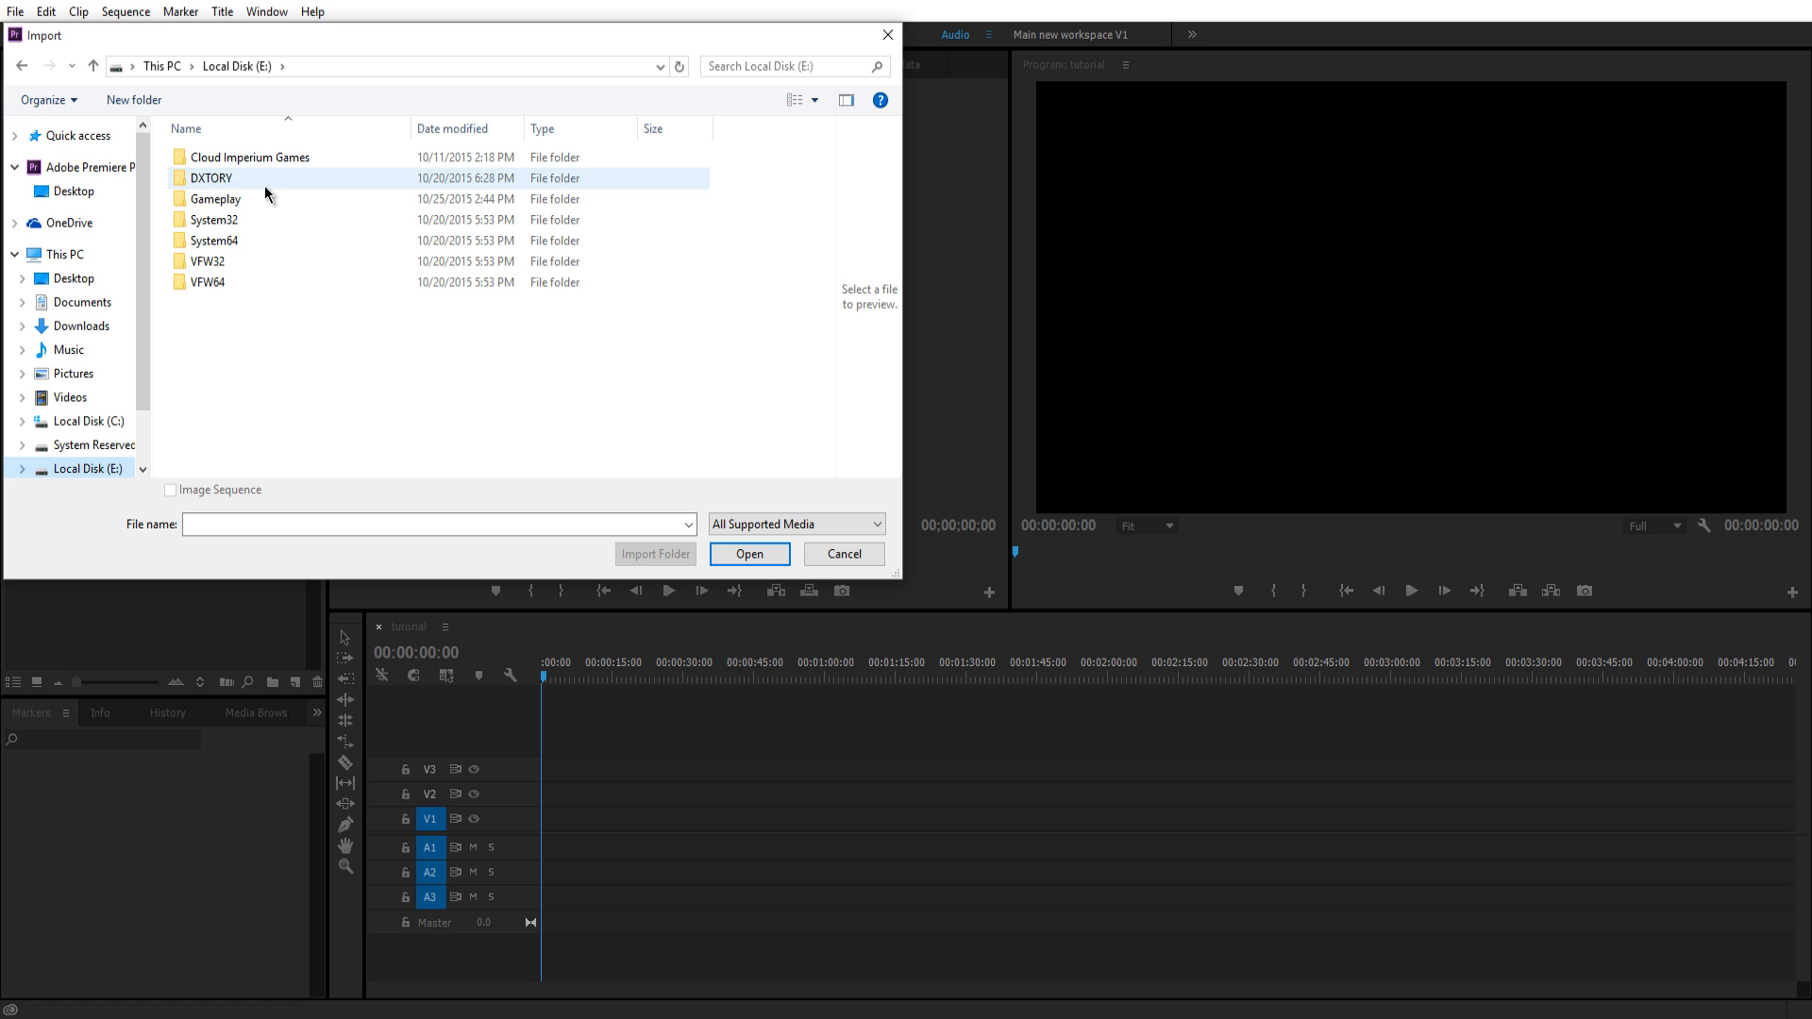
double_click(215, 199)
double_click(298, 178)
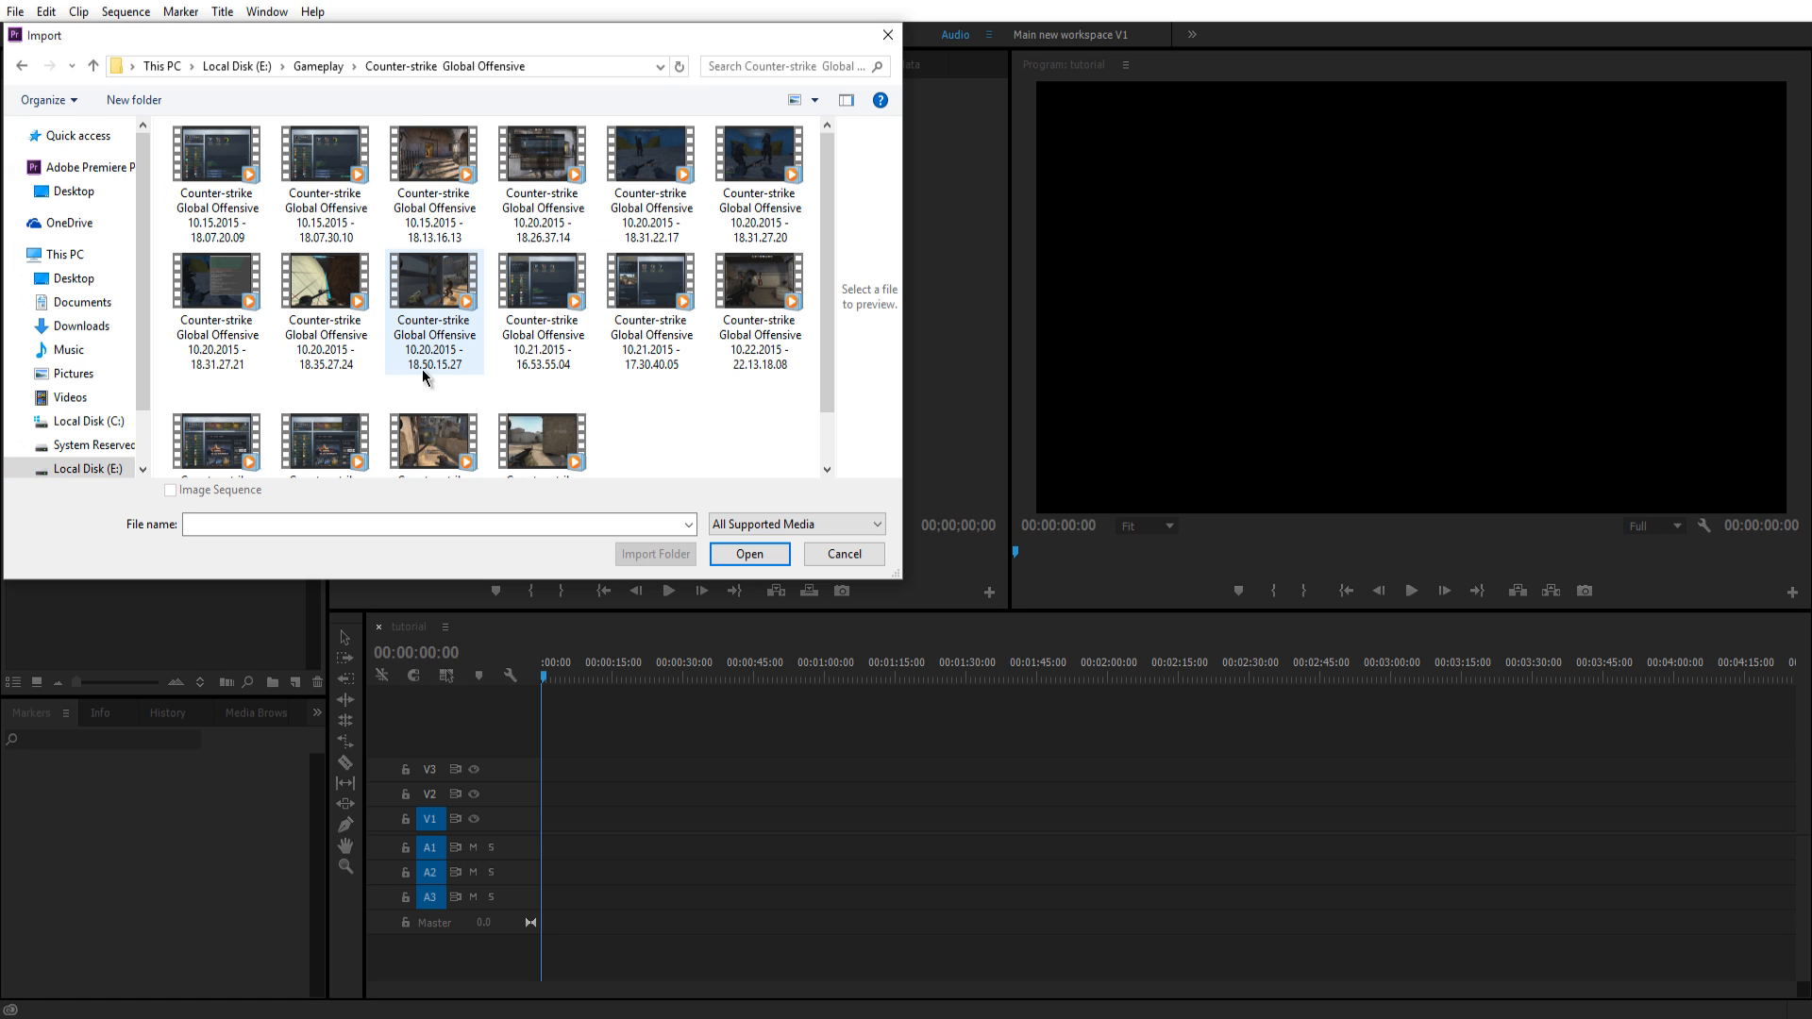
left_click(567, 446)
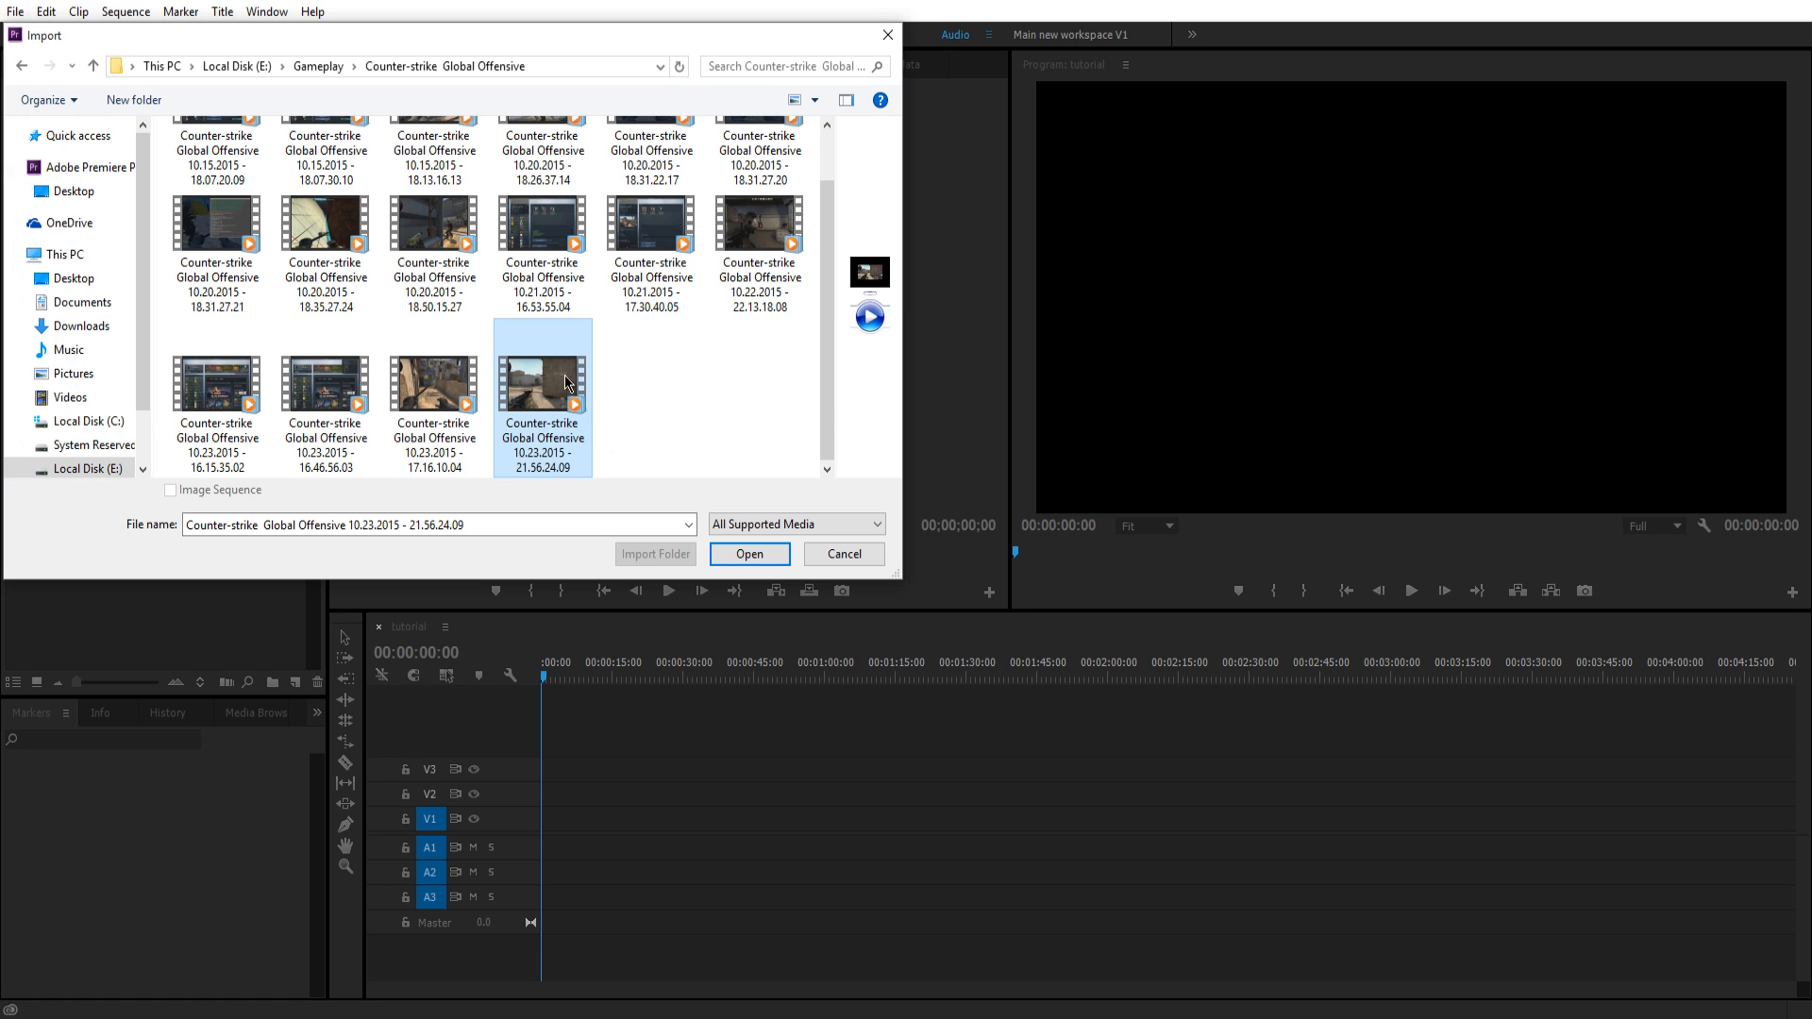
double_click(409, 399)
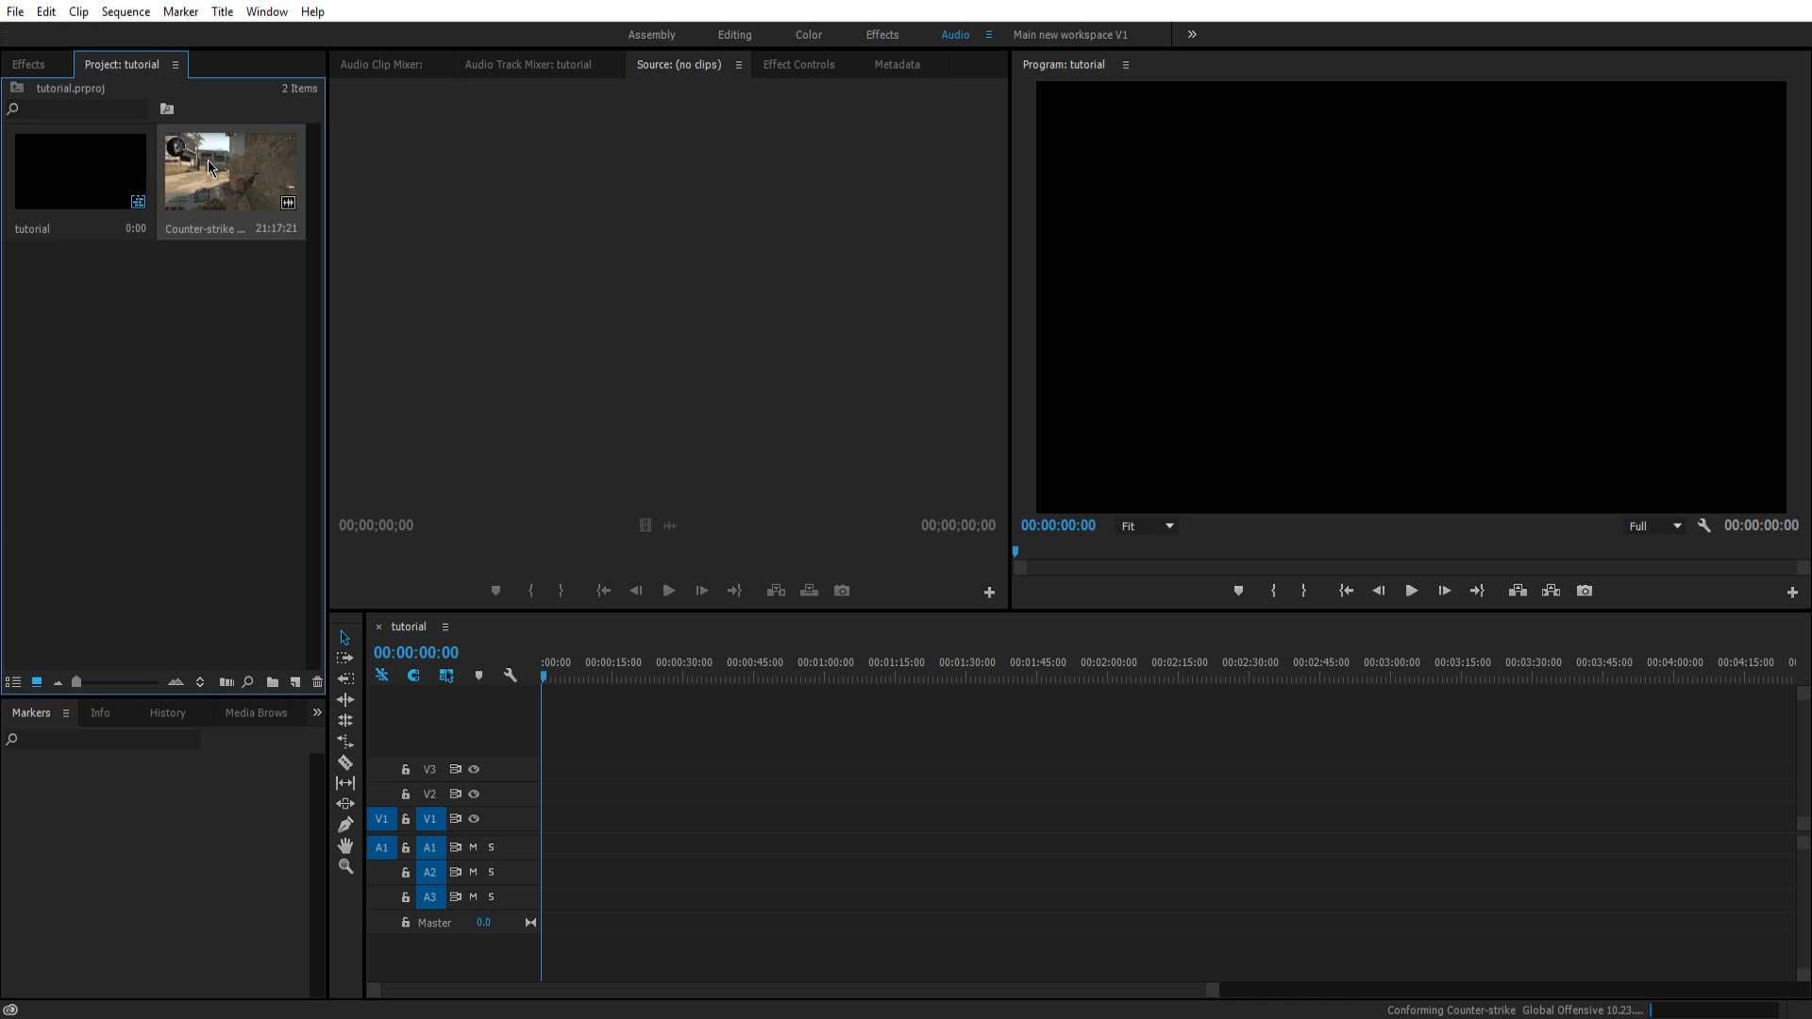
Drag the imported gameplay clip onto the V1 and A1 tracks of the tutorial timeline.
left_click_drag(209, 167, 559, 823)
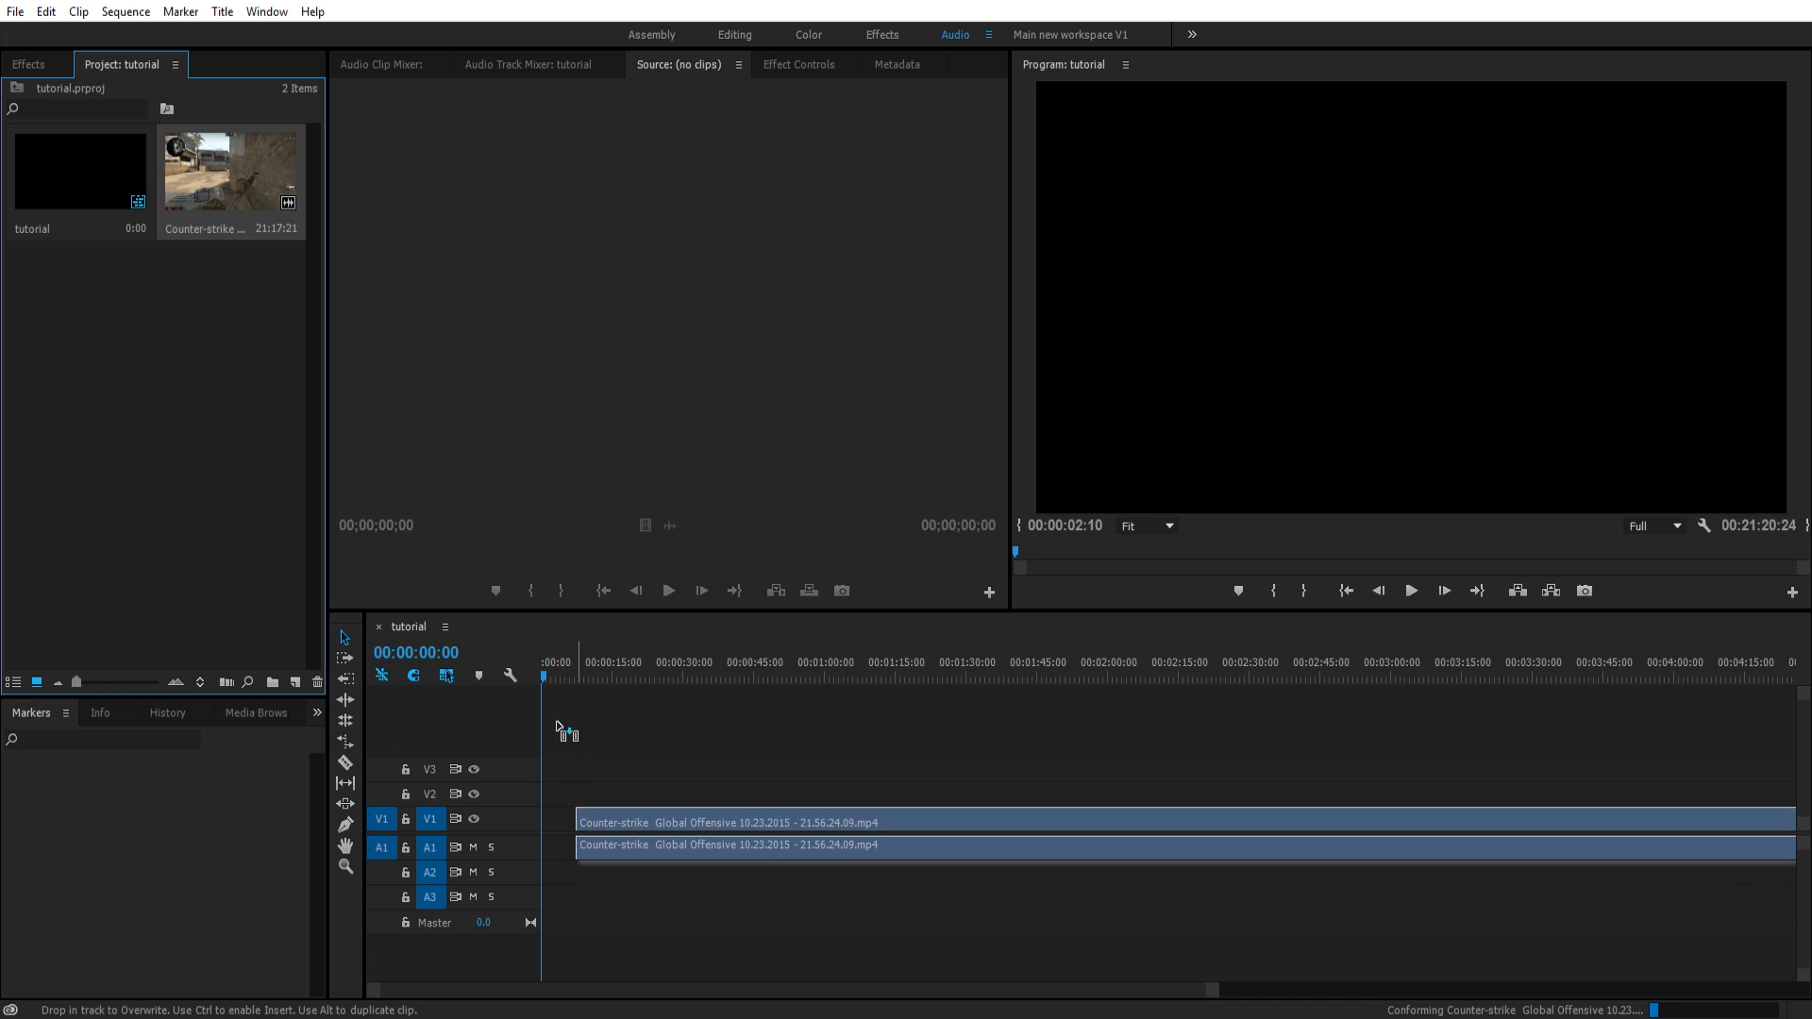
left_click_drag(560, 728, 272, 343)
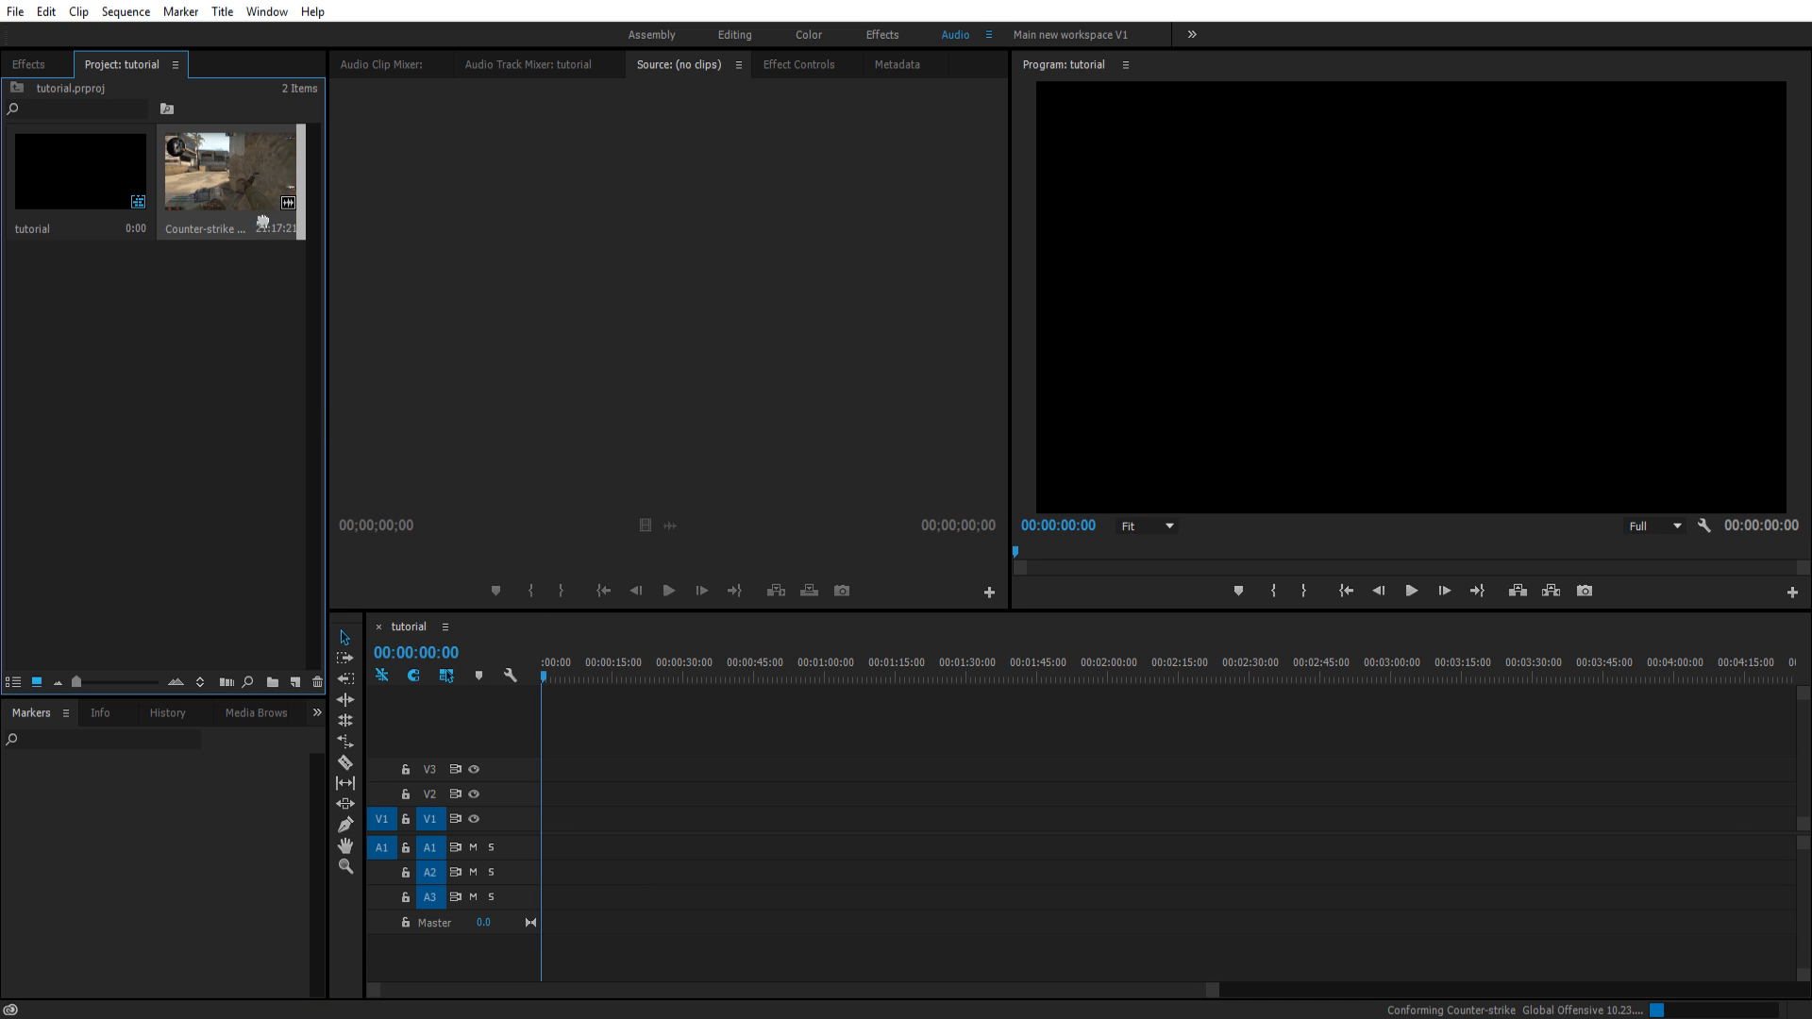
left_click_drag(260, 185, 549, 824)
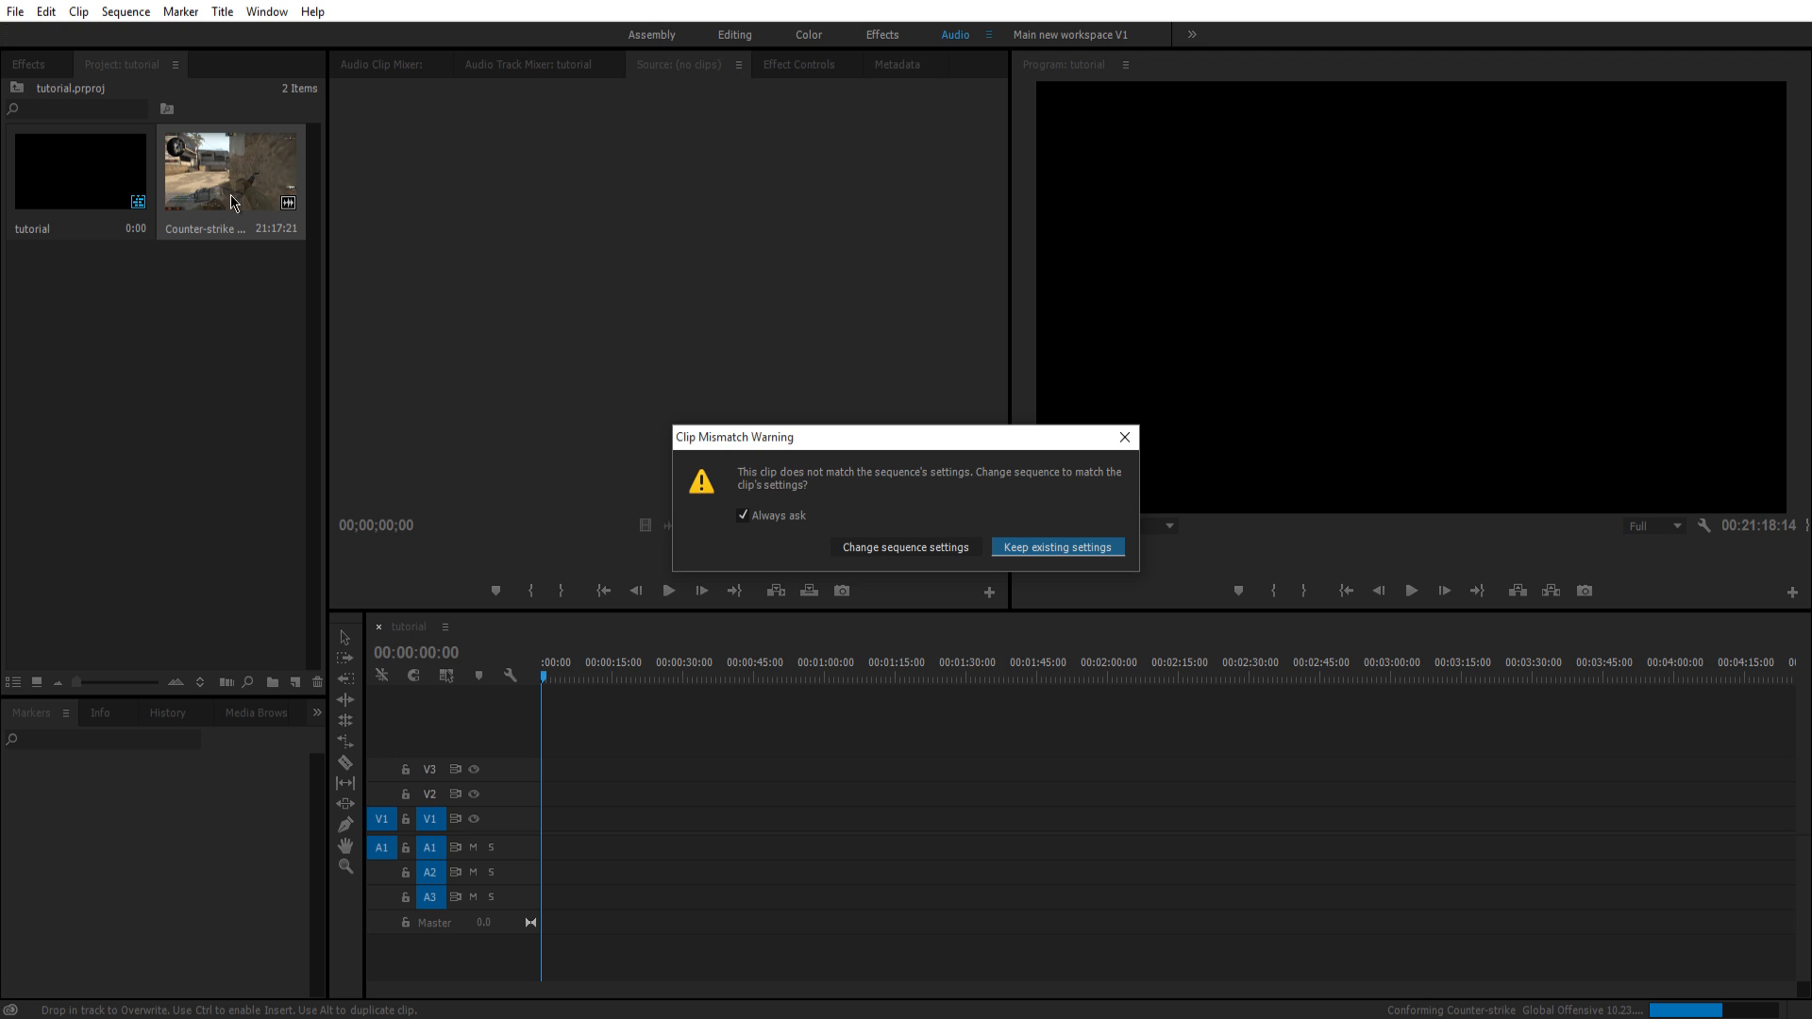
Keep the sequence's existing settings and scrub through the placed footage back to start.
left_click(906, 547)
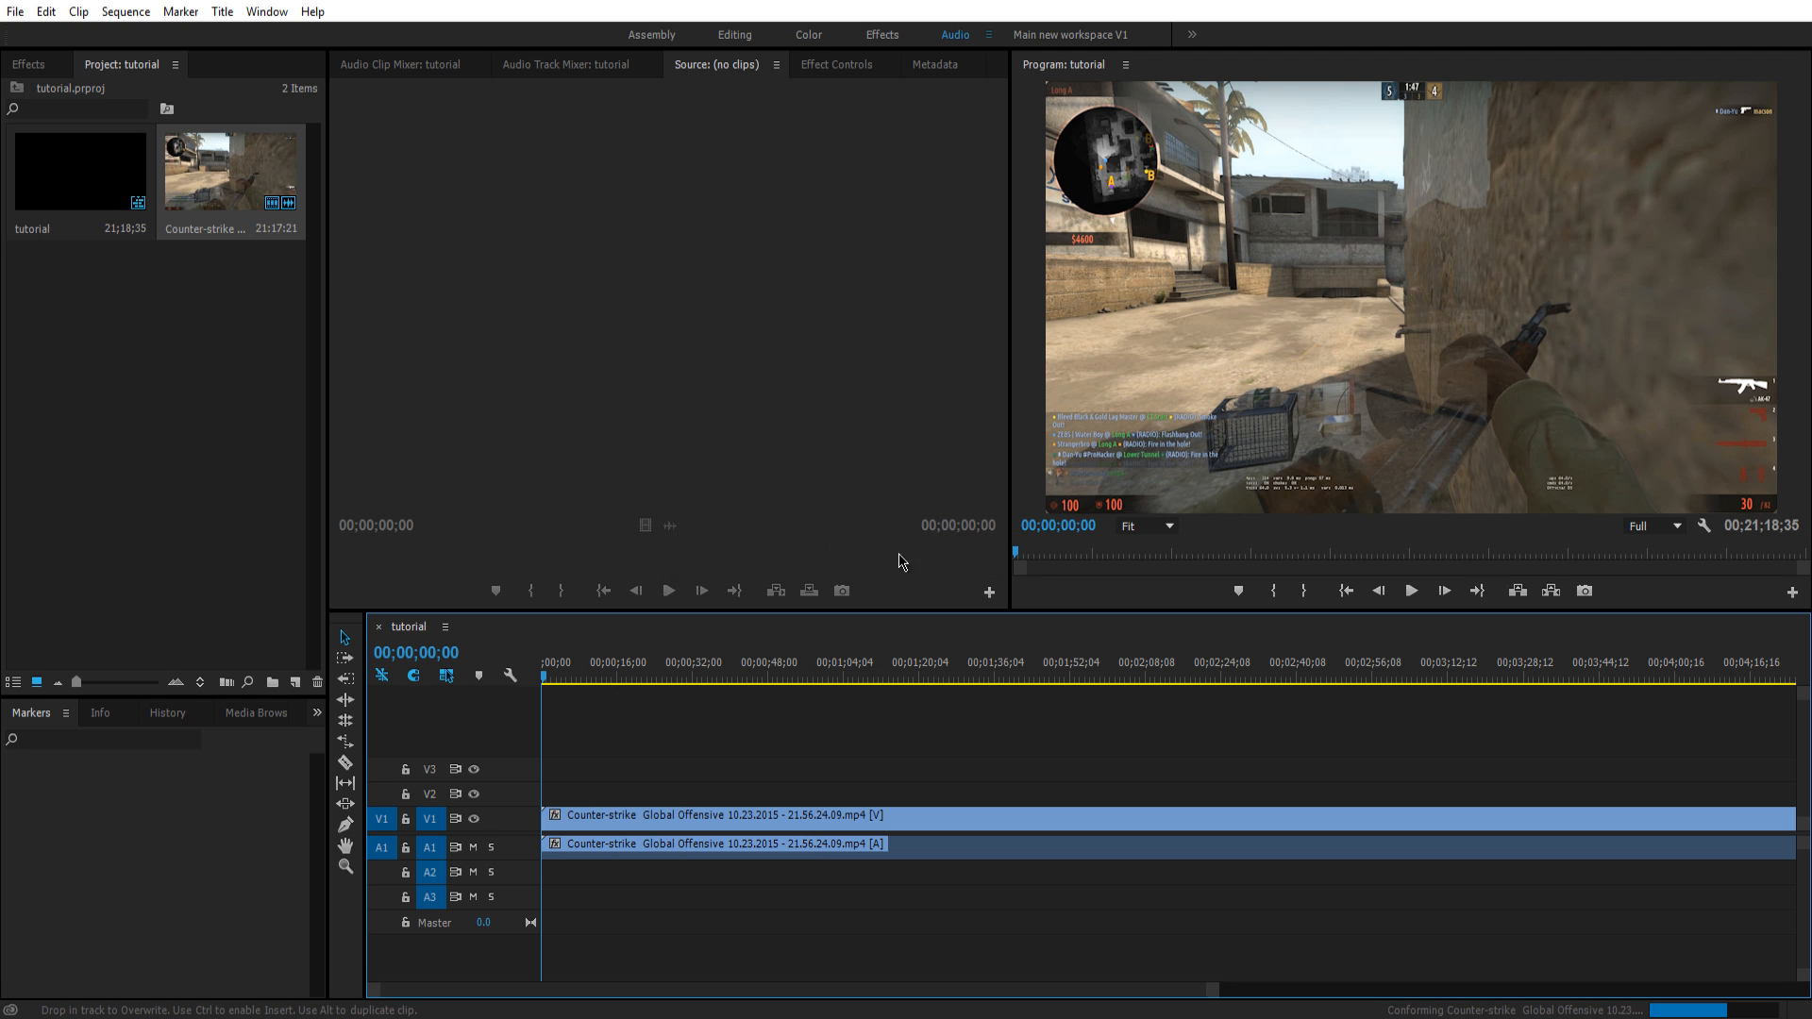
left_click_drag(667, 665, 539, 677)
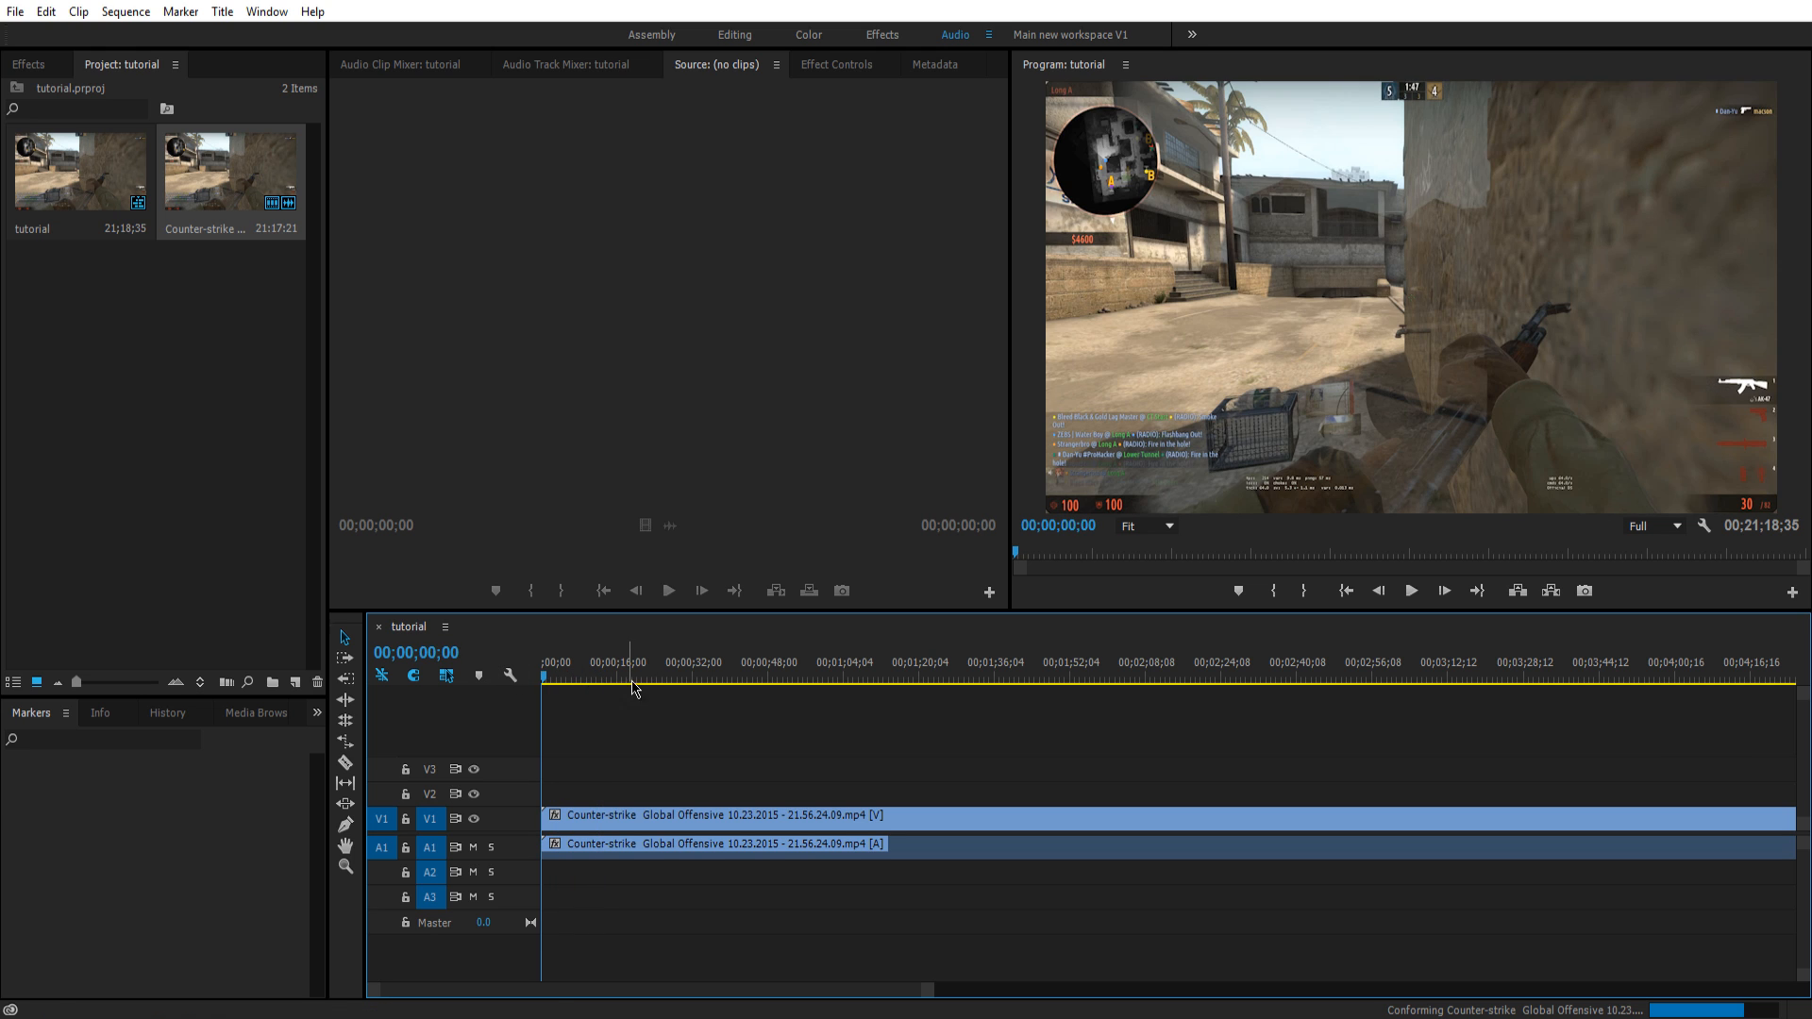
left_click(564, 675)
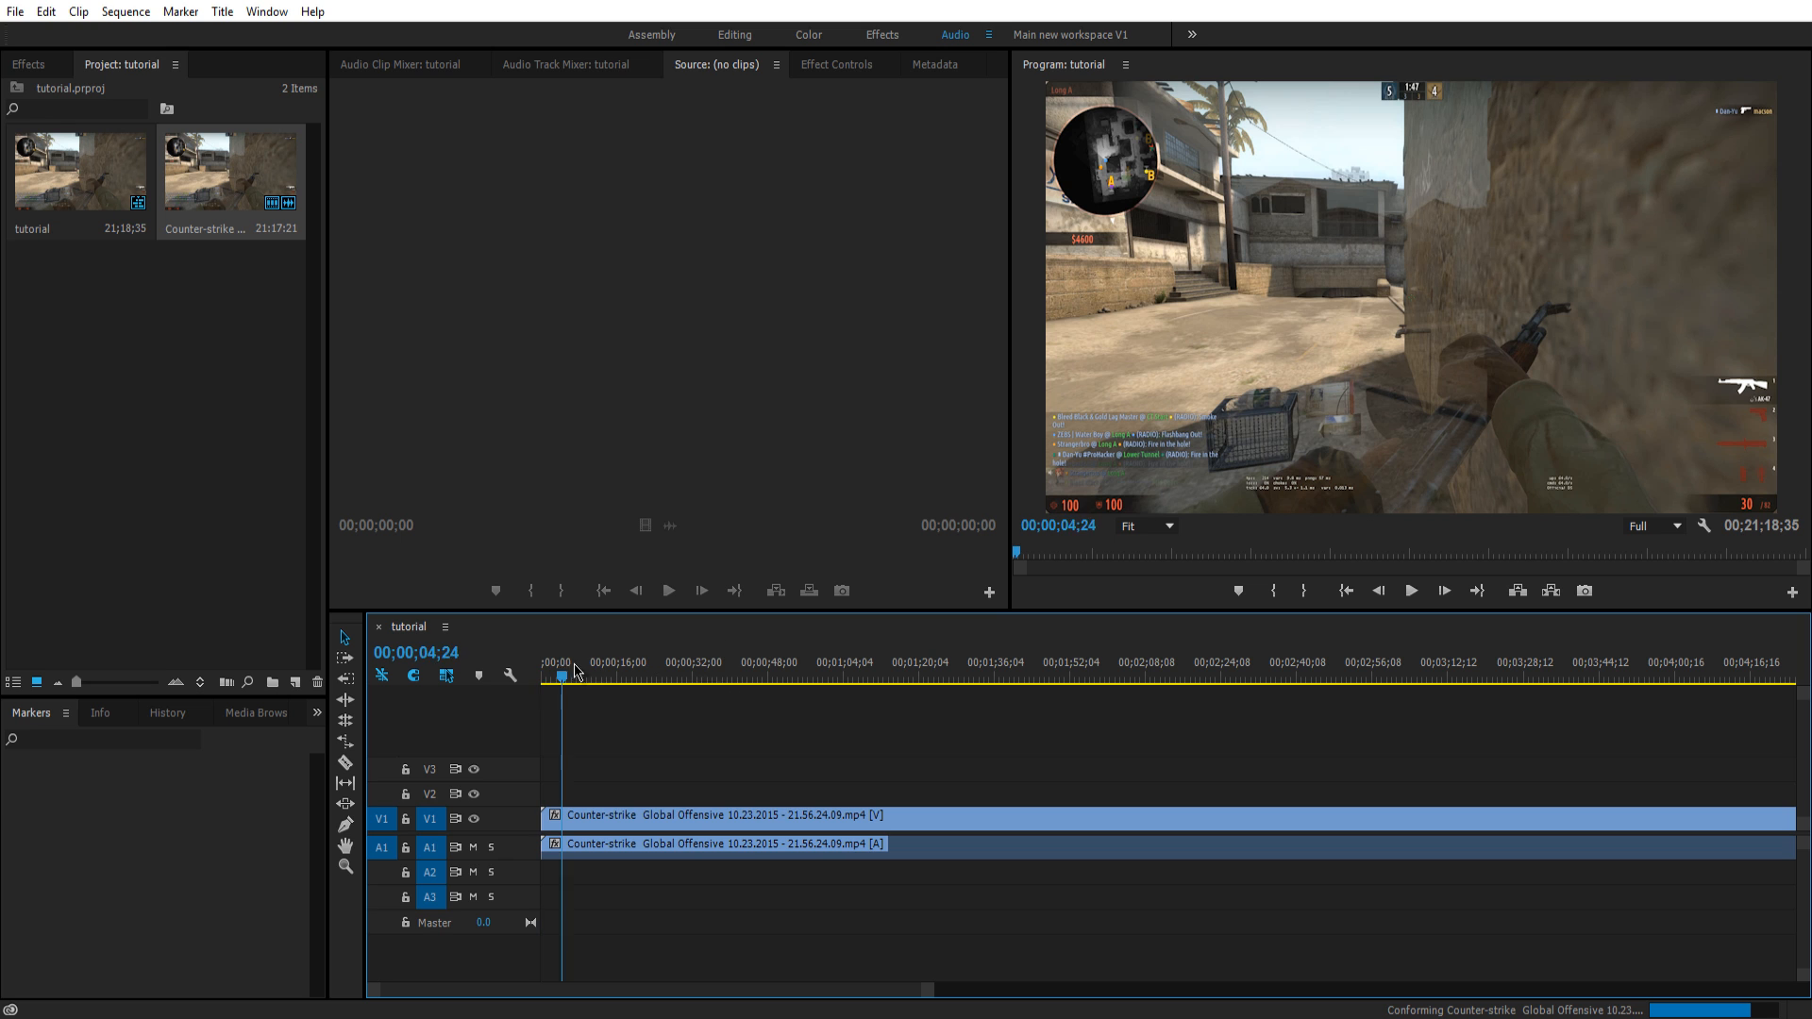
left_click_drag(575, 675, 542, 676)
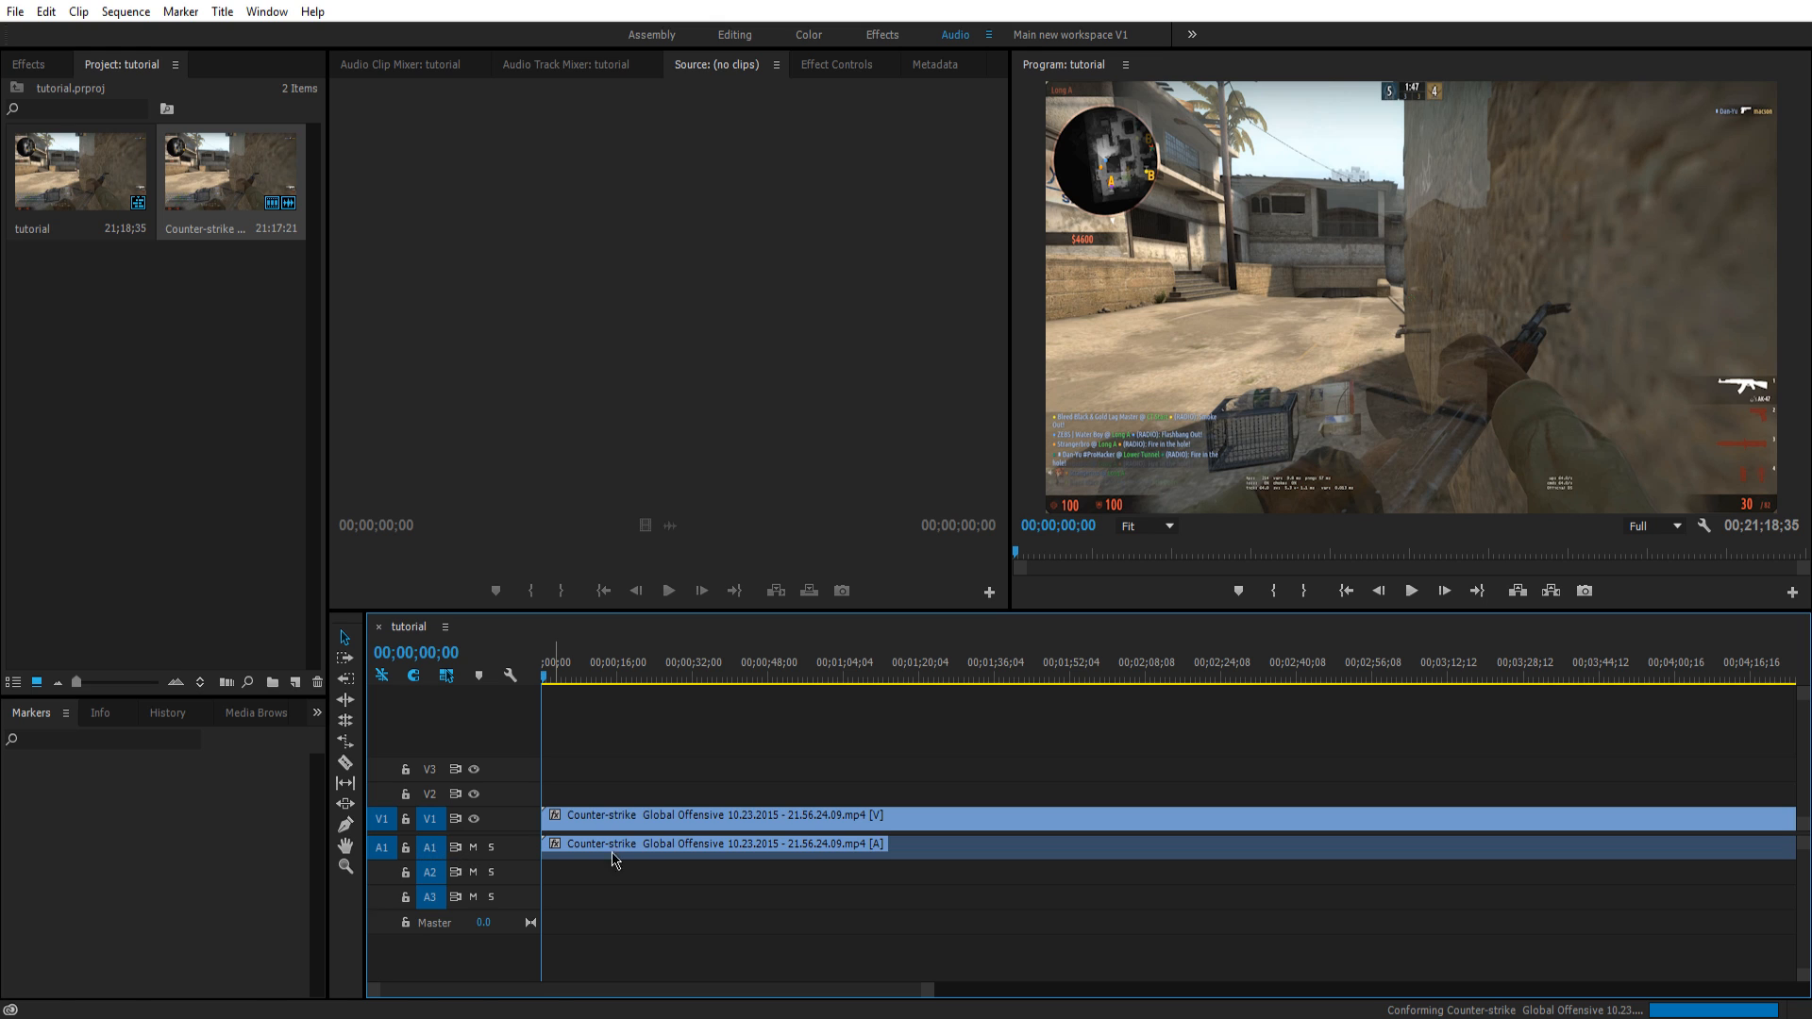
Move the linked video and audio clips around, then unlink the video from its audio.
left_click(614, 844)
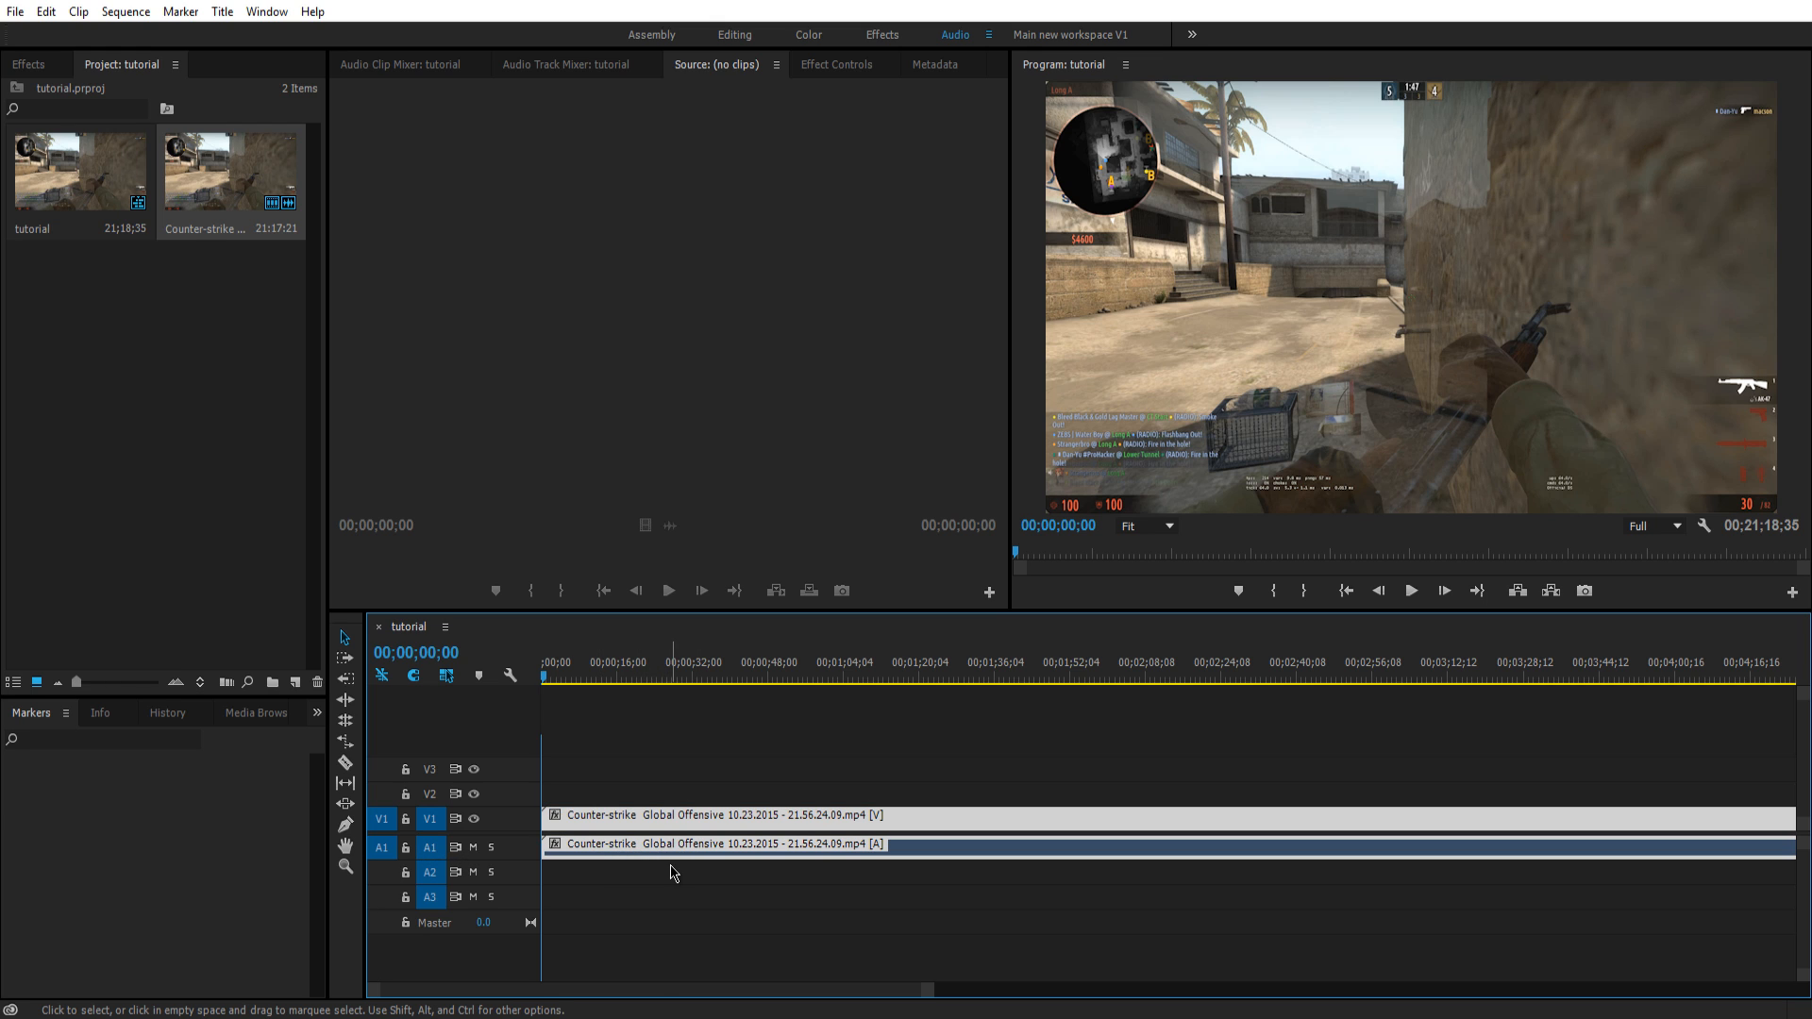
left_click(673, 874)
left_click(669, 844)
left_click_drag(670, 824, 766, 815)
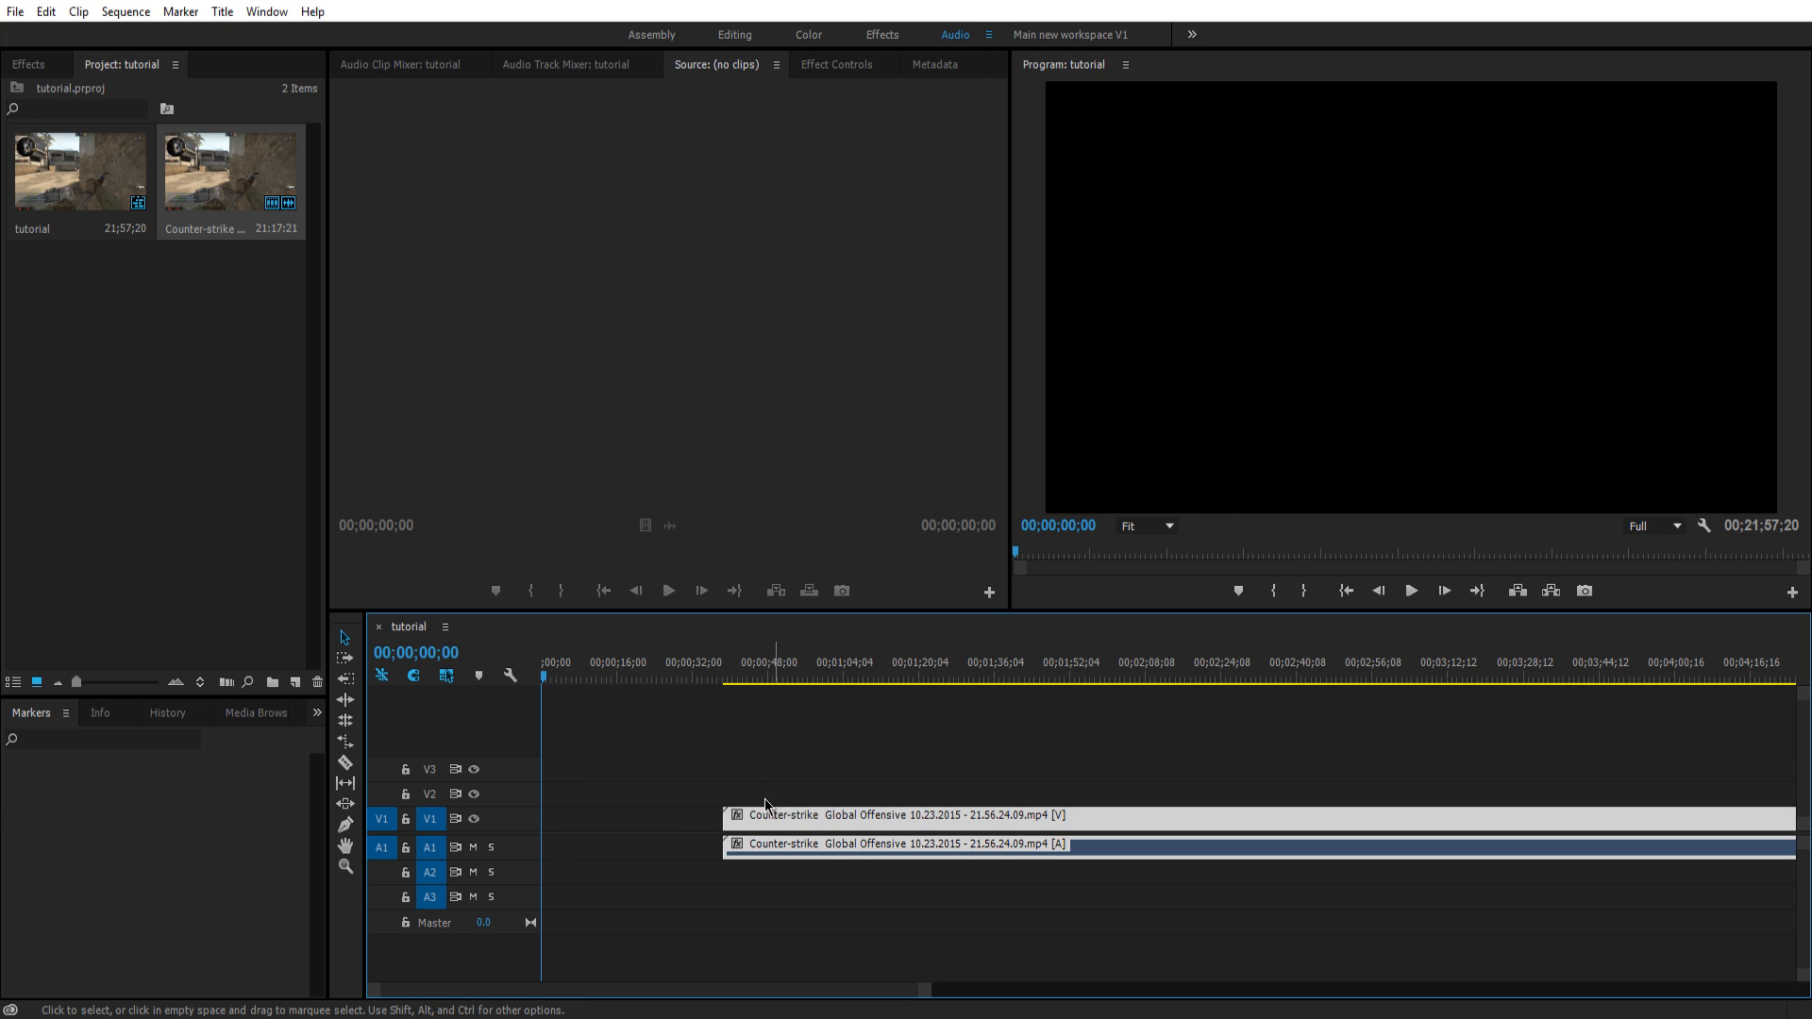
left_click_drag(767, 829, 635, 835)
right_click(637, 822)
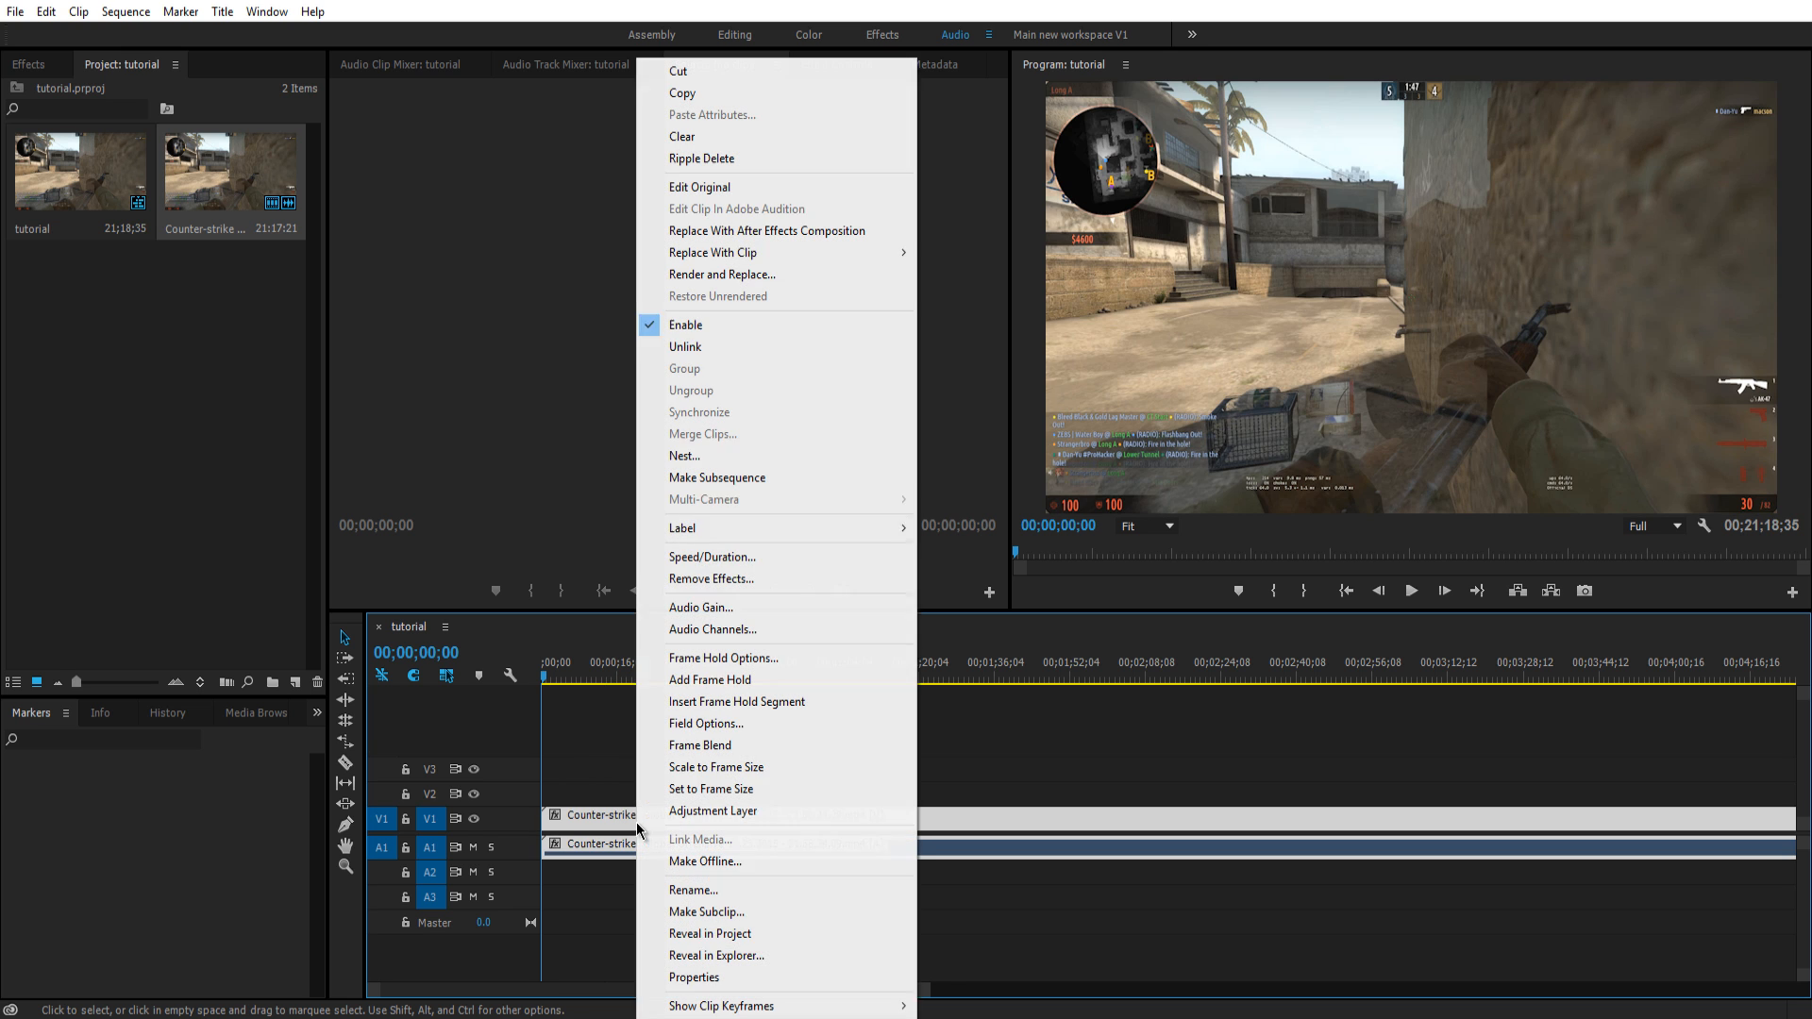
left_click(685, 346)
Align both clips at 00;00;00;00 and return the playhead to the sequence start.
left_click_drag(751, 819, 936, 821)
left_click_drag(645, 849, 683, 854)
left_click(636, 668)
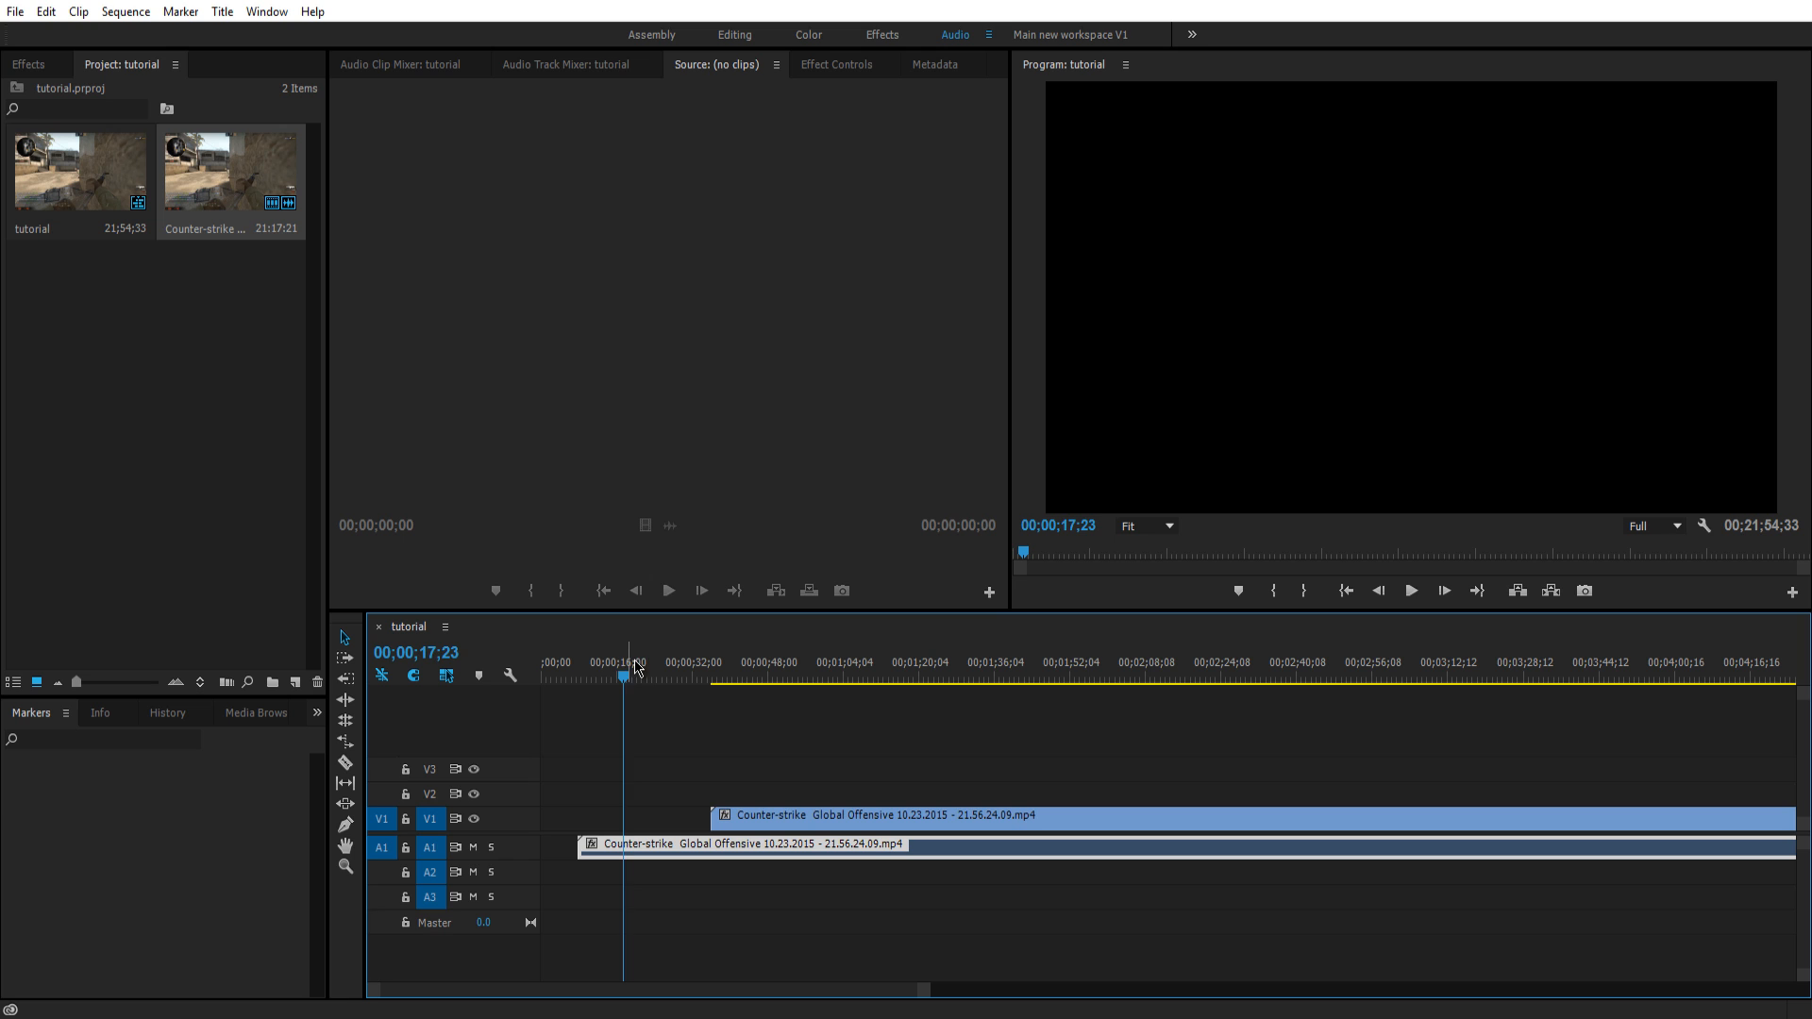
left_click_drag(636, 669, 645, 668)
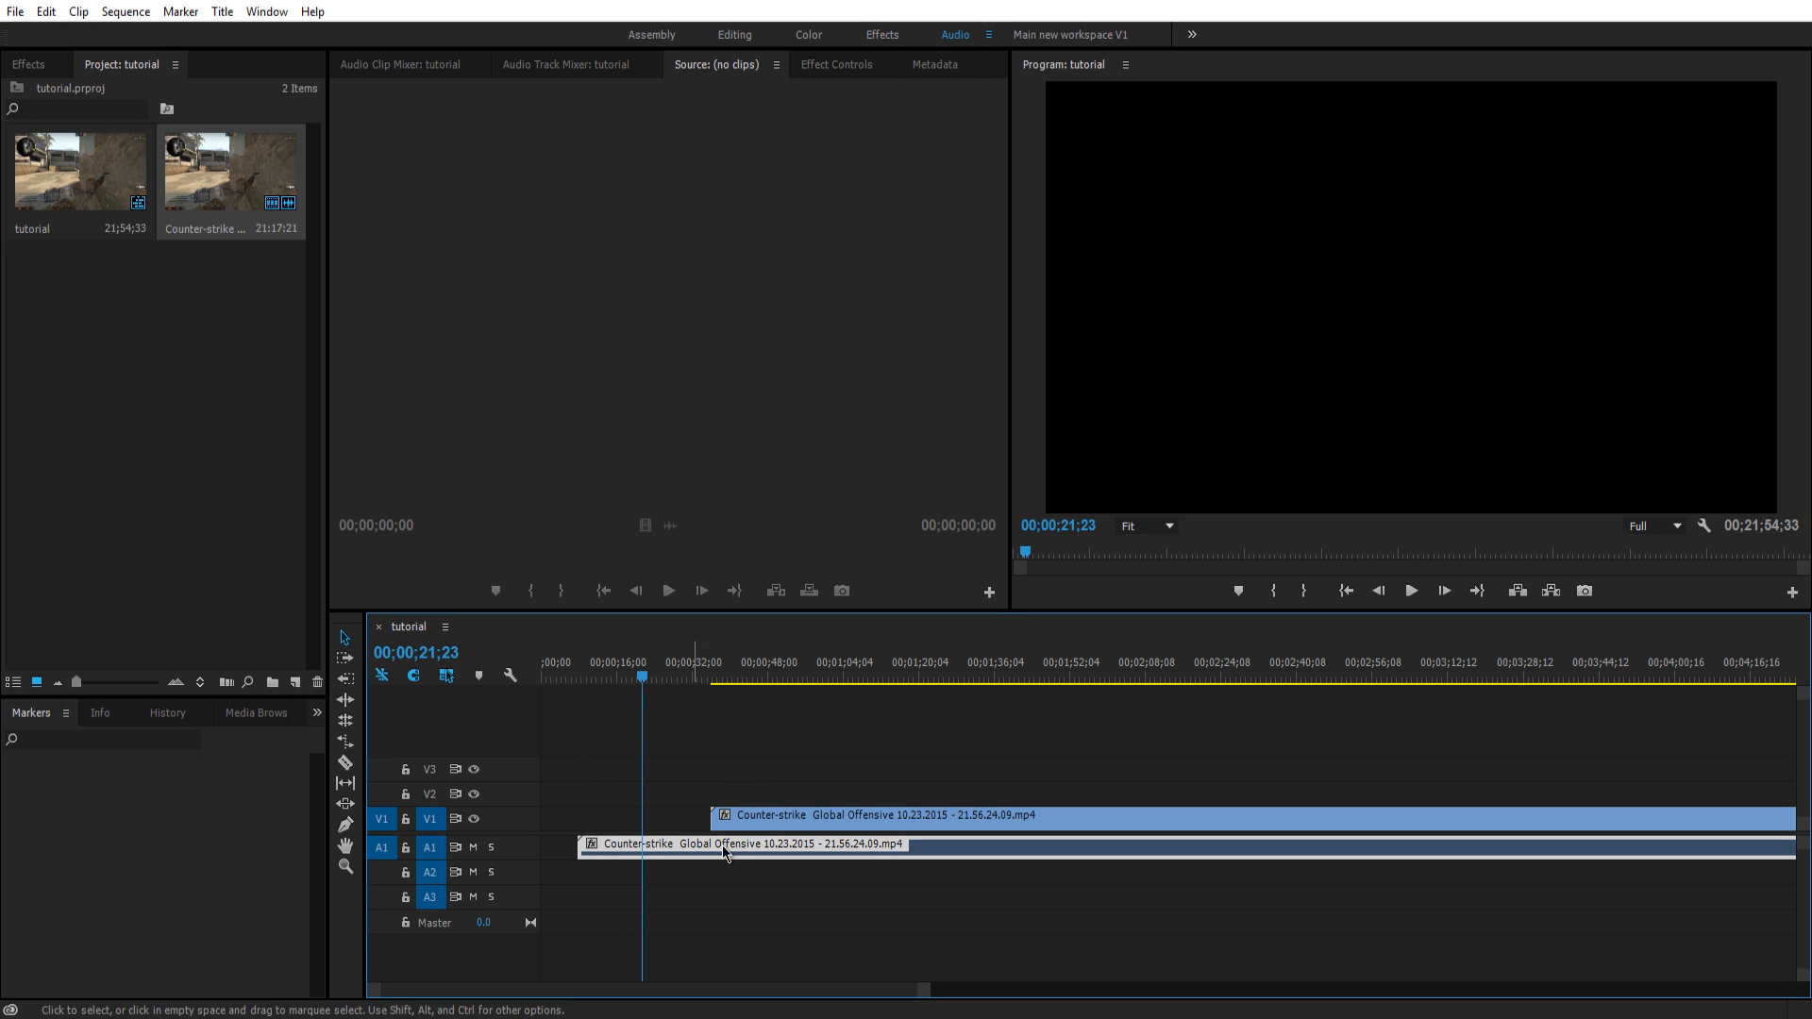
left_click_drag(727, 848, 689, 847)
key("ctrl+z")
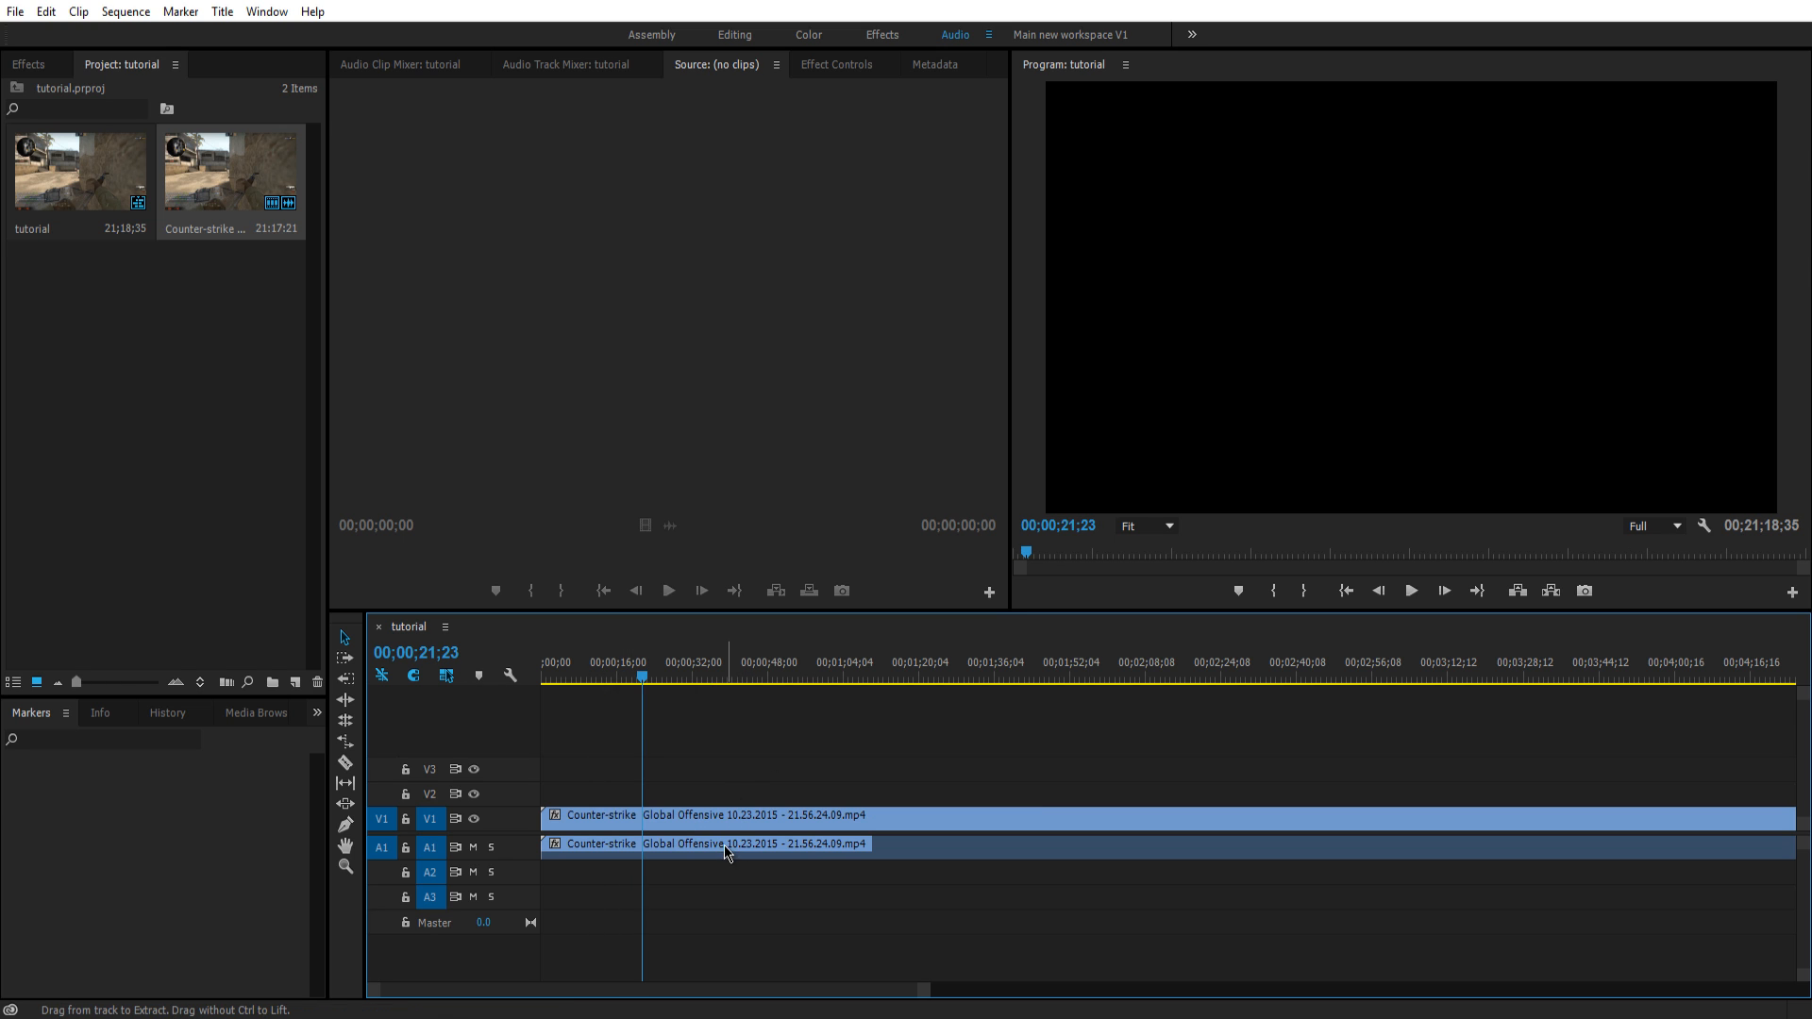
left_click_drag(640, 668, 533, 668)
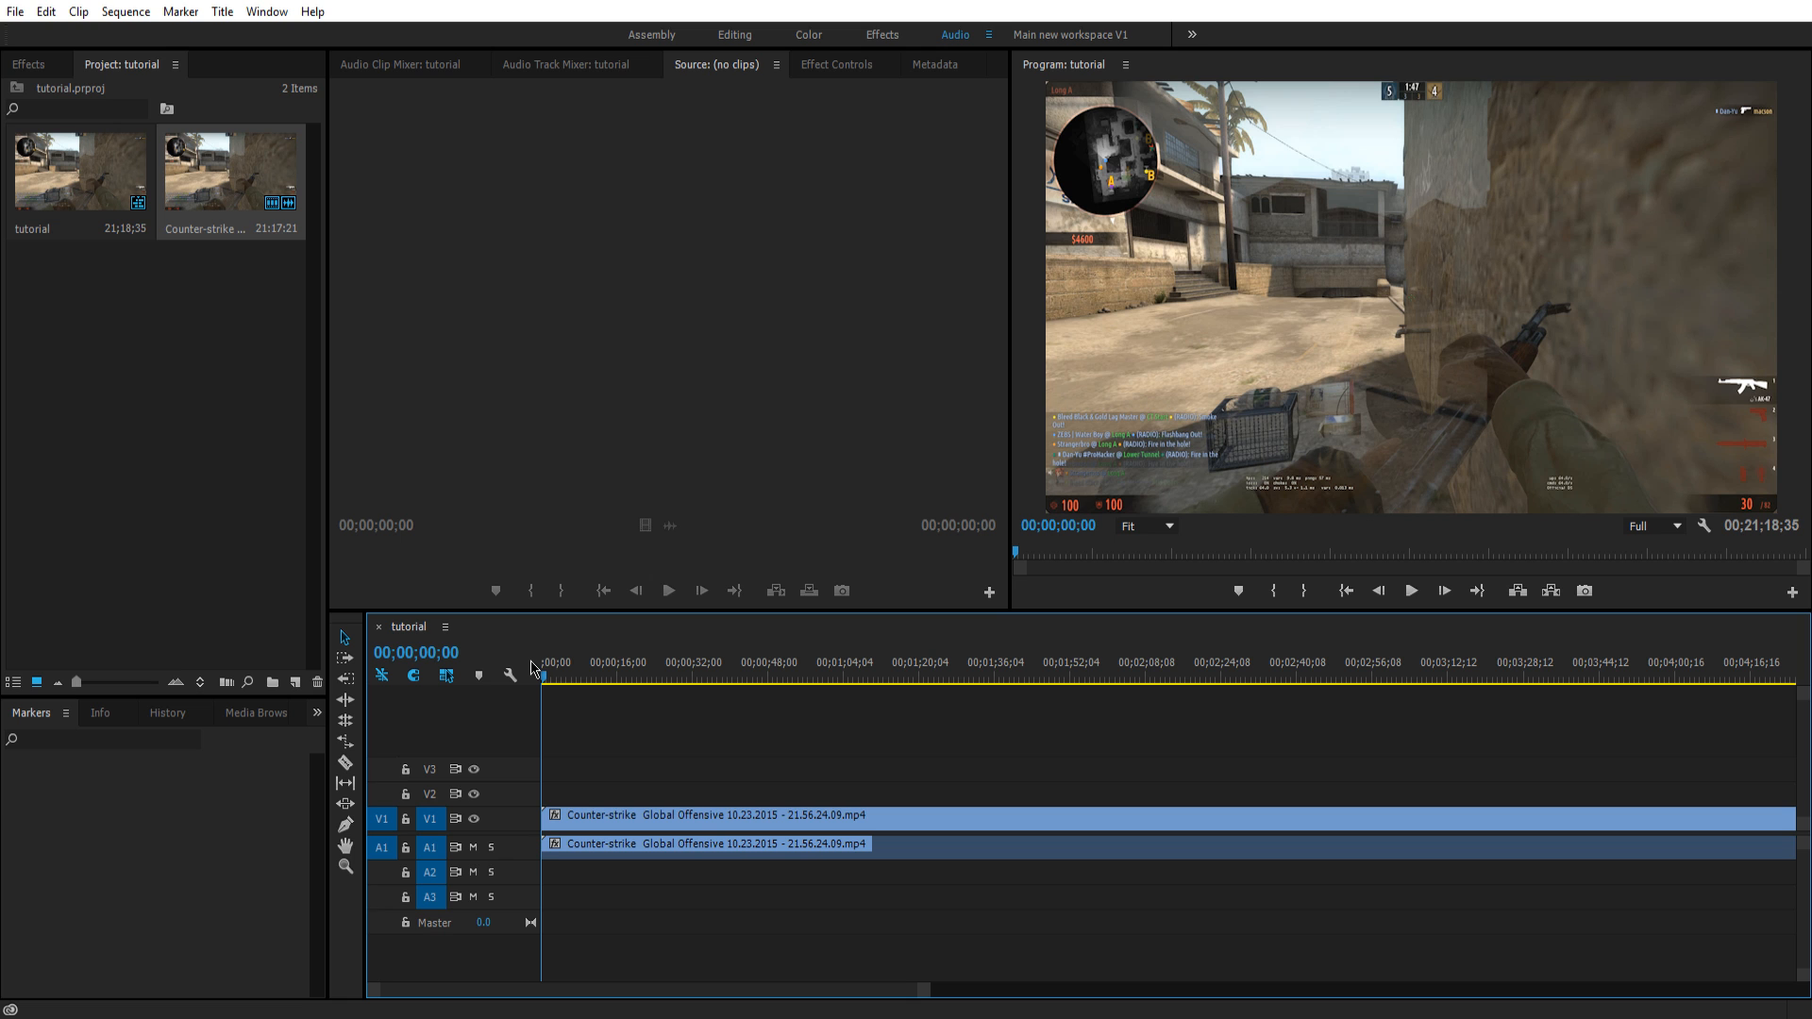
Scrub and play the opening seconds of the tutorial sequence in the Program monitor.
mouse_move(540, 670)
left_mouse_down()
mouse_move(613, 682)
mouse_move(543, 681)
left_mouse_up()
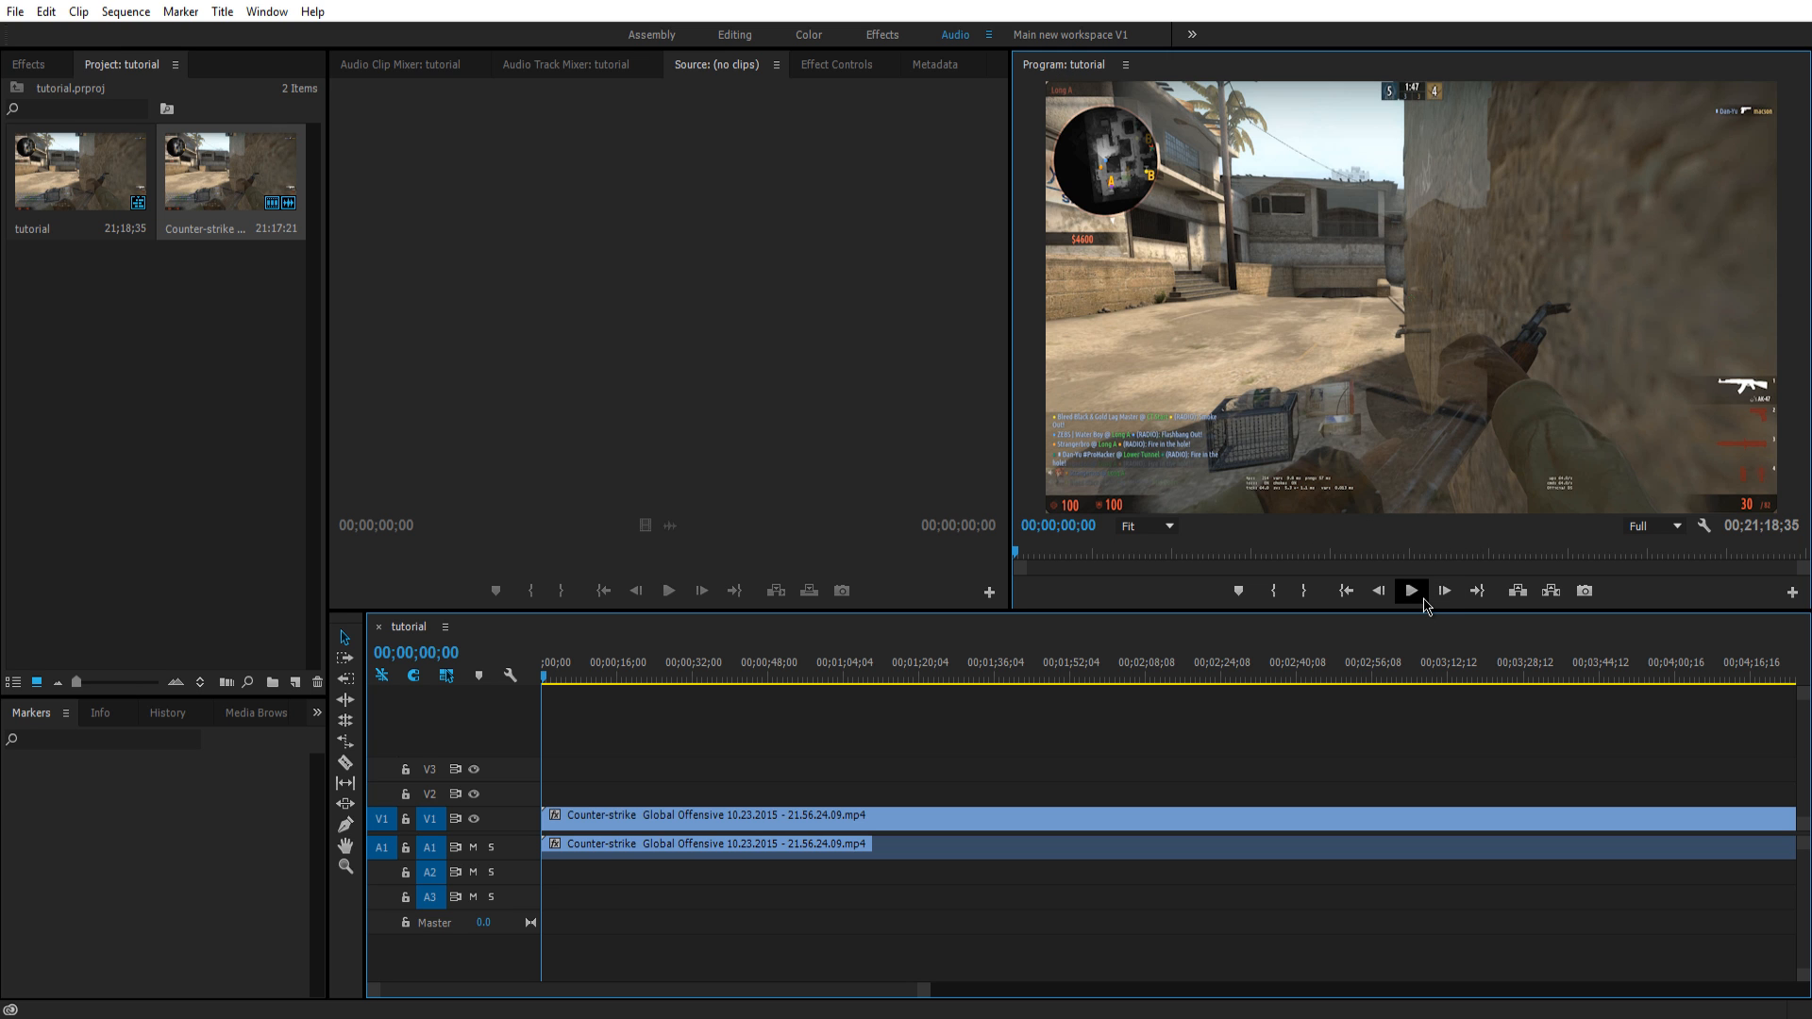
left_click(1412, 590)
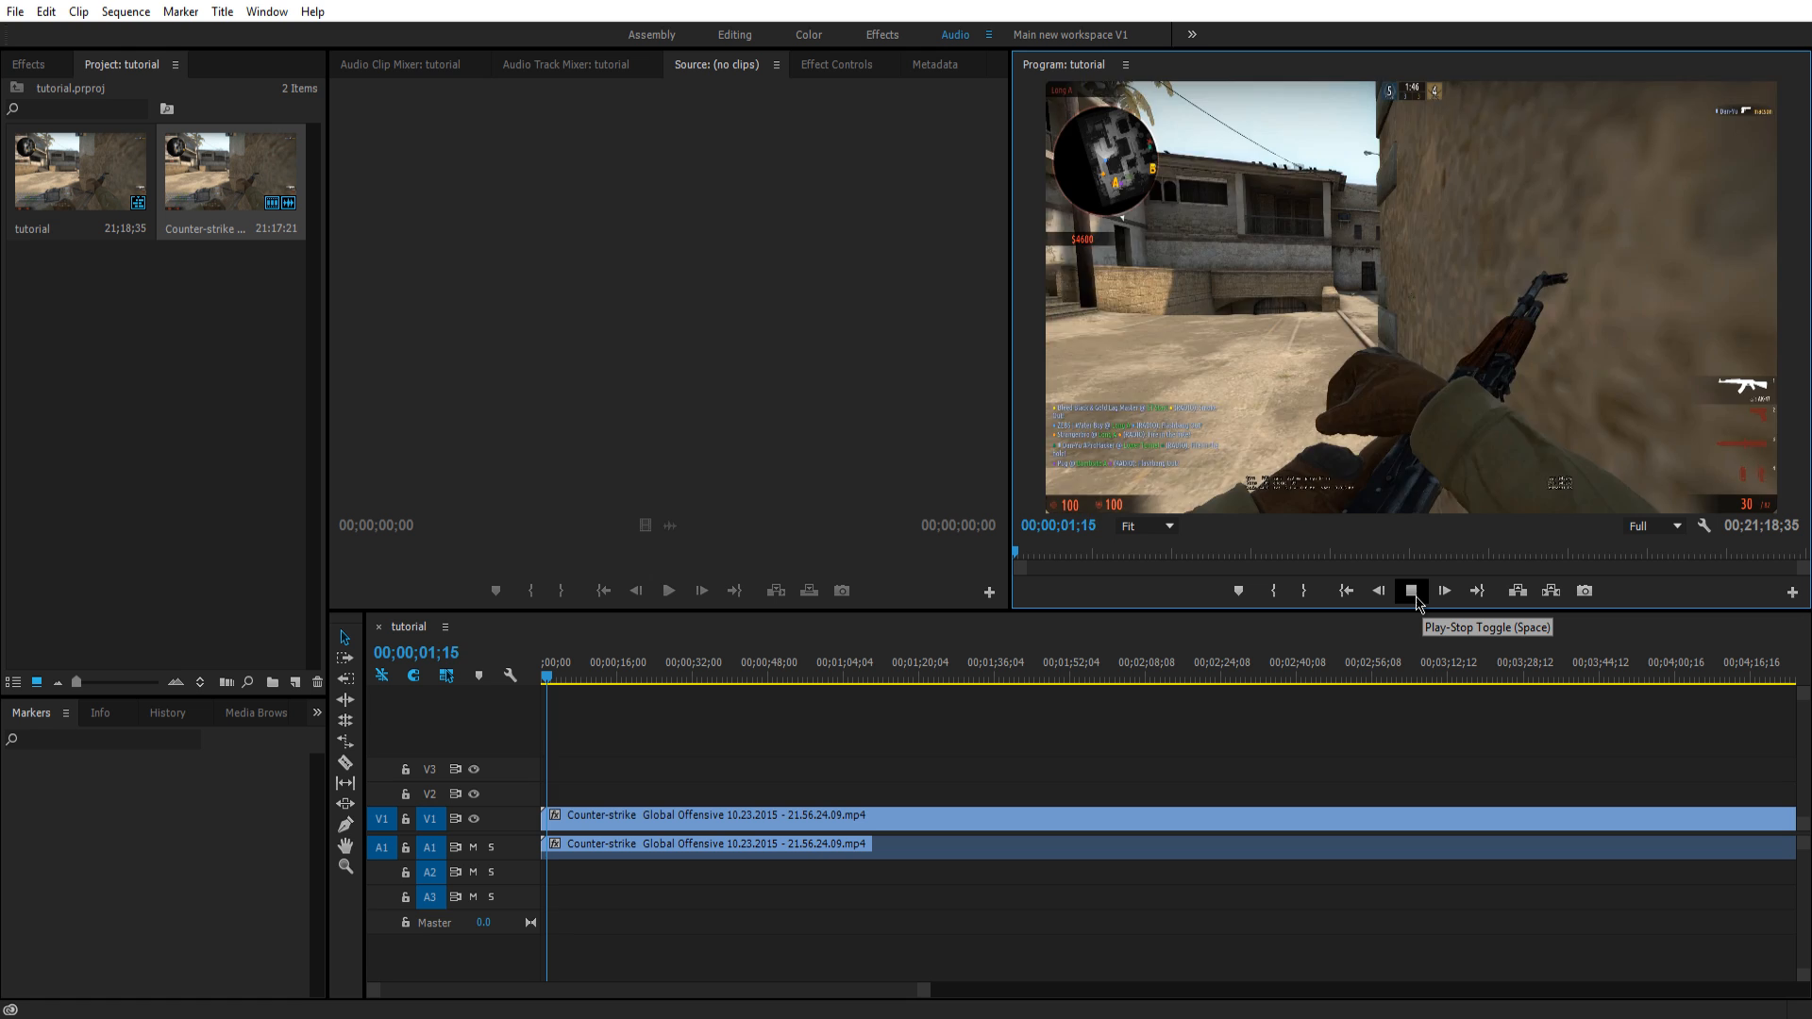
left_click(1418, 597)
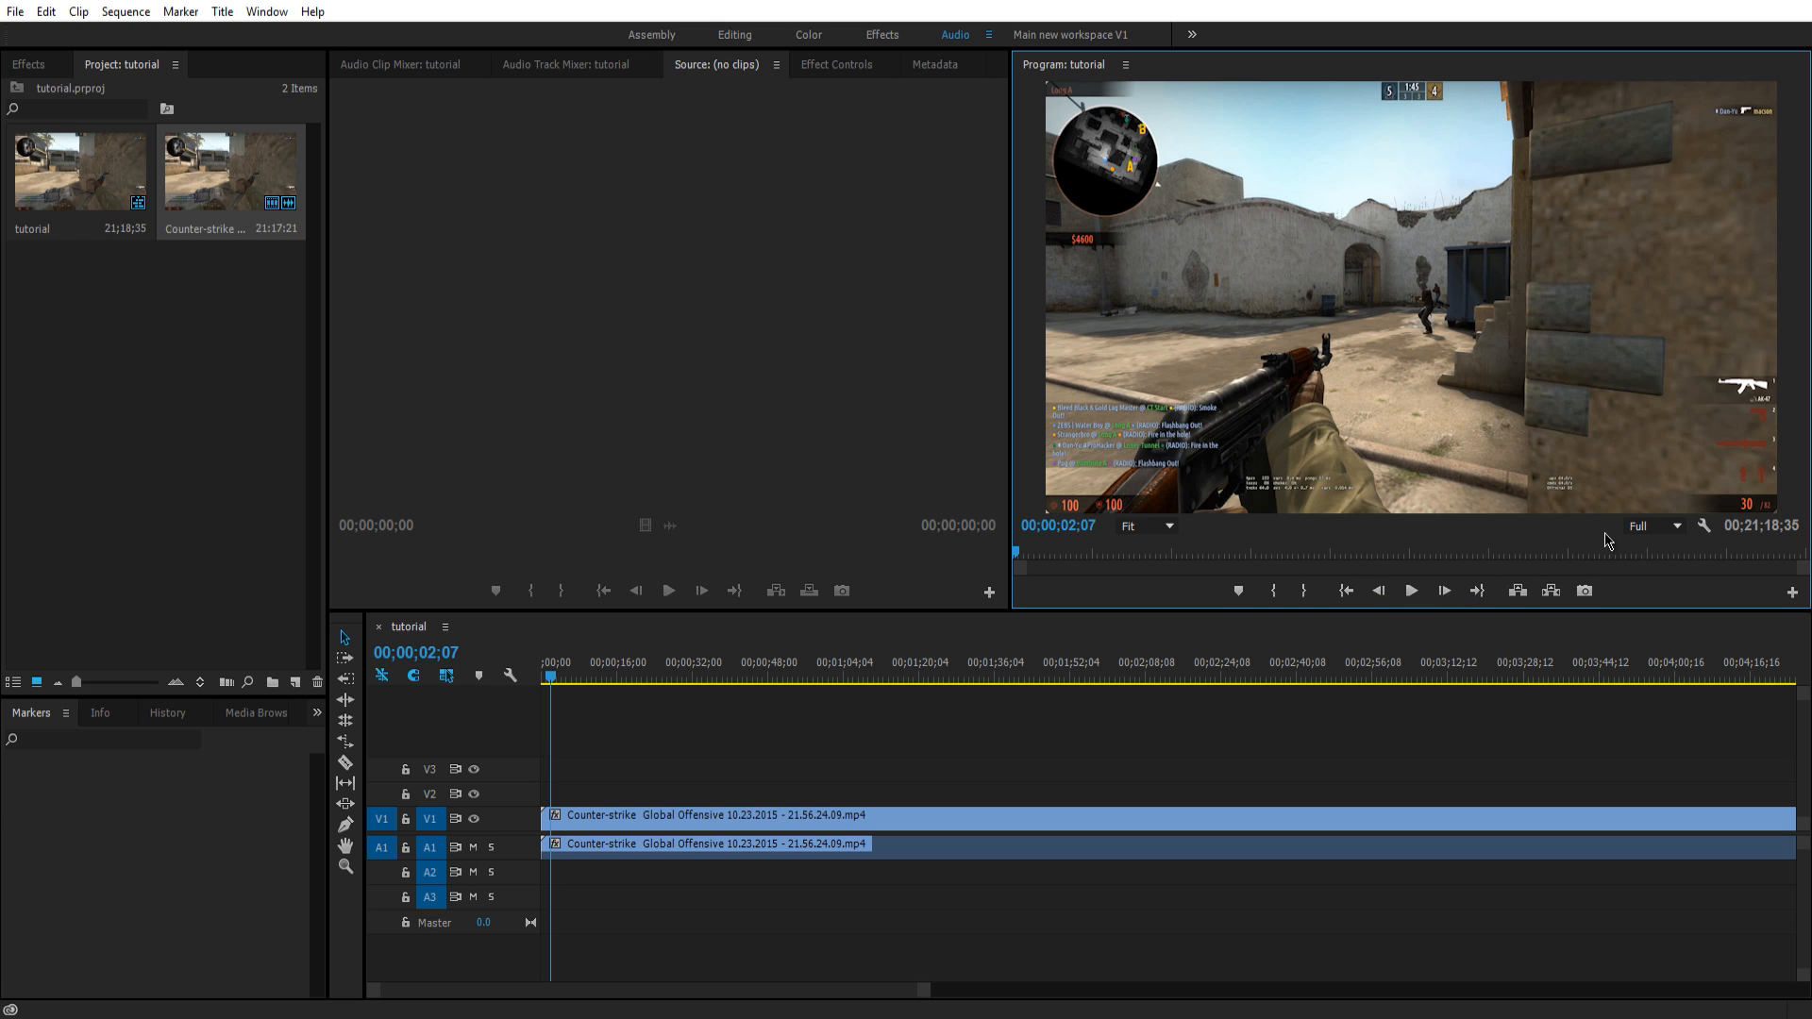
Try playback at 1/2 then 1/4 resolution, playing short bursts of the sequence each time.
left_click(1656, 527)
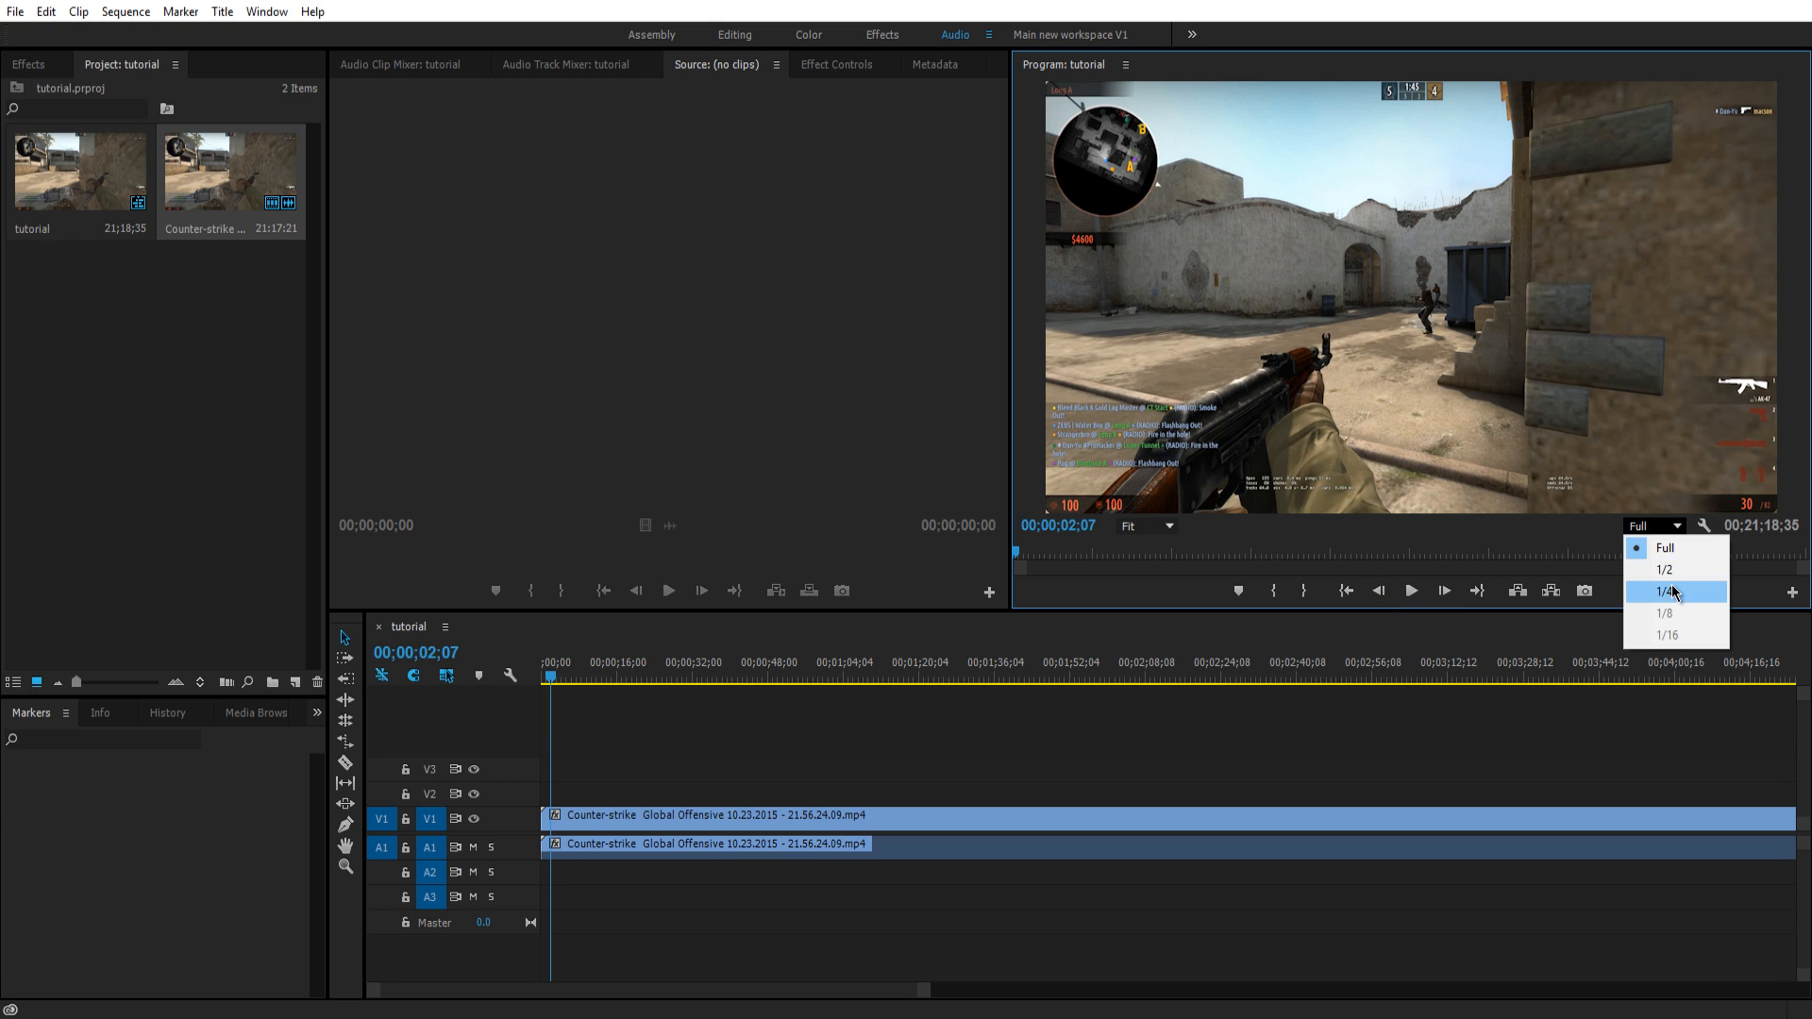
left_click(1664, 573)
left_click(1656, 527)
left_click(1666, 591)
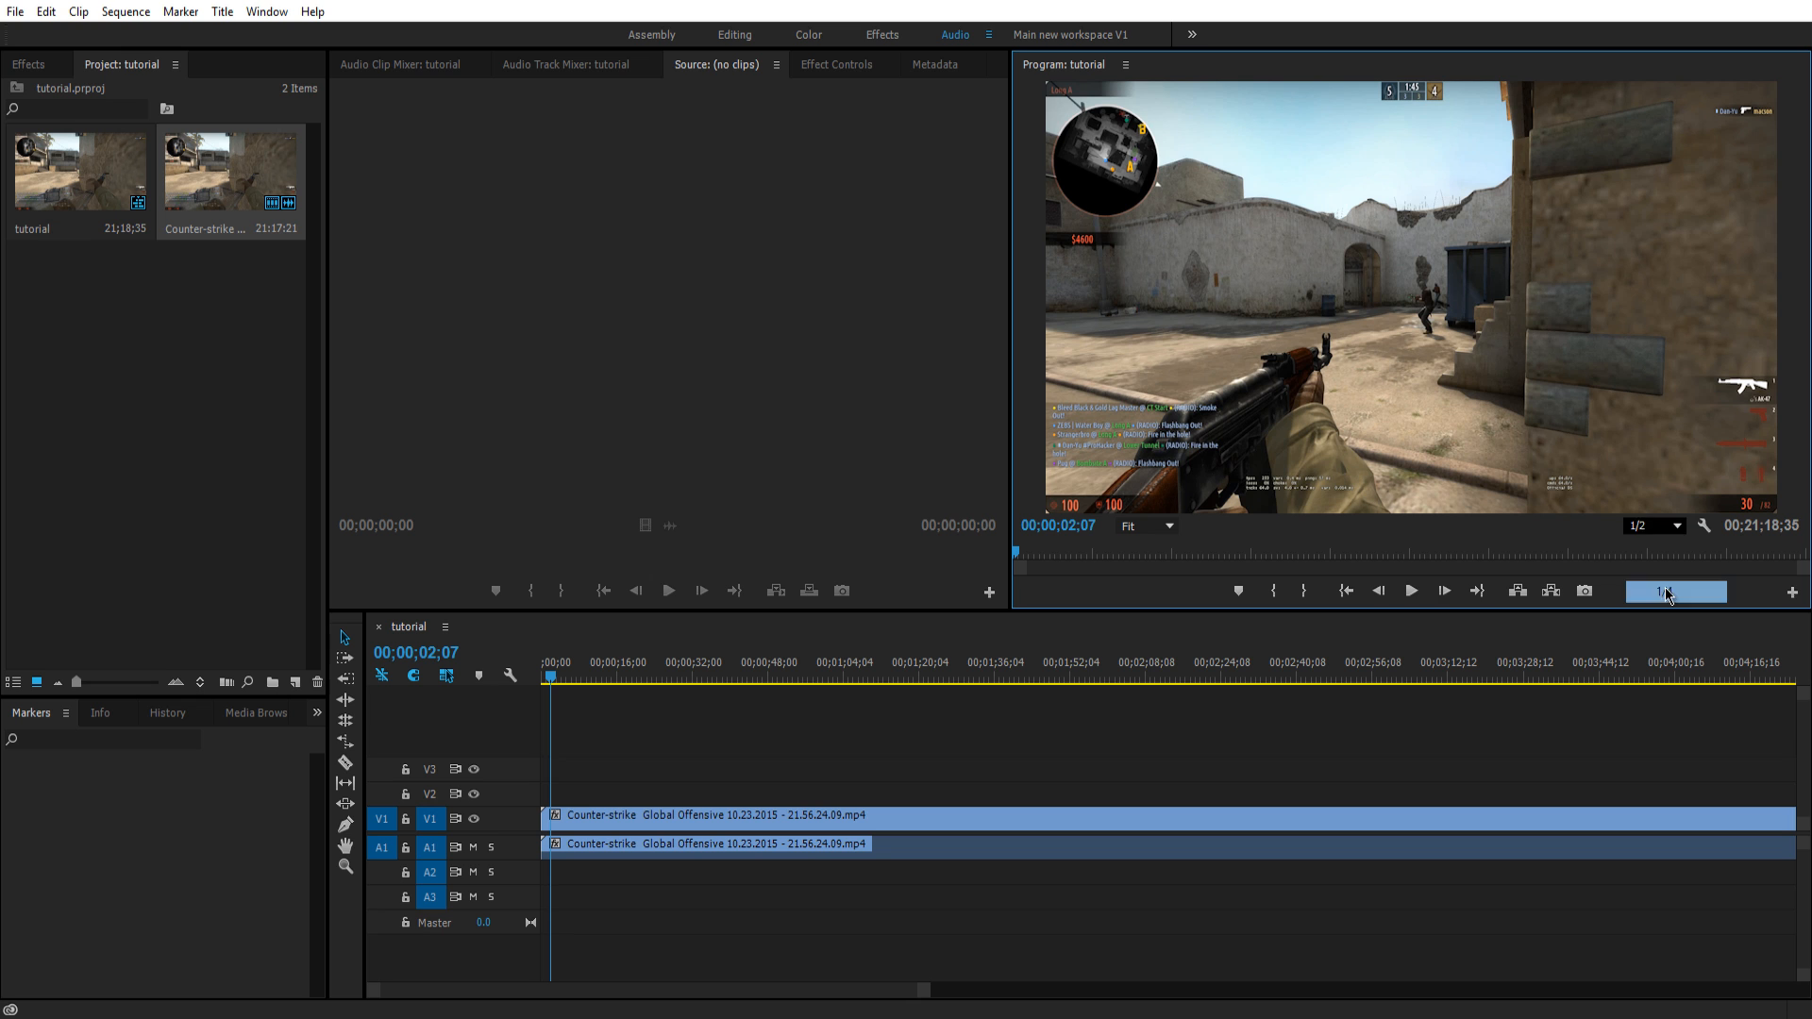
left_click(1411, 590)
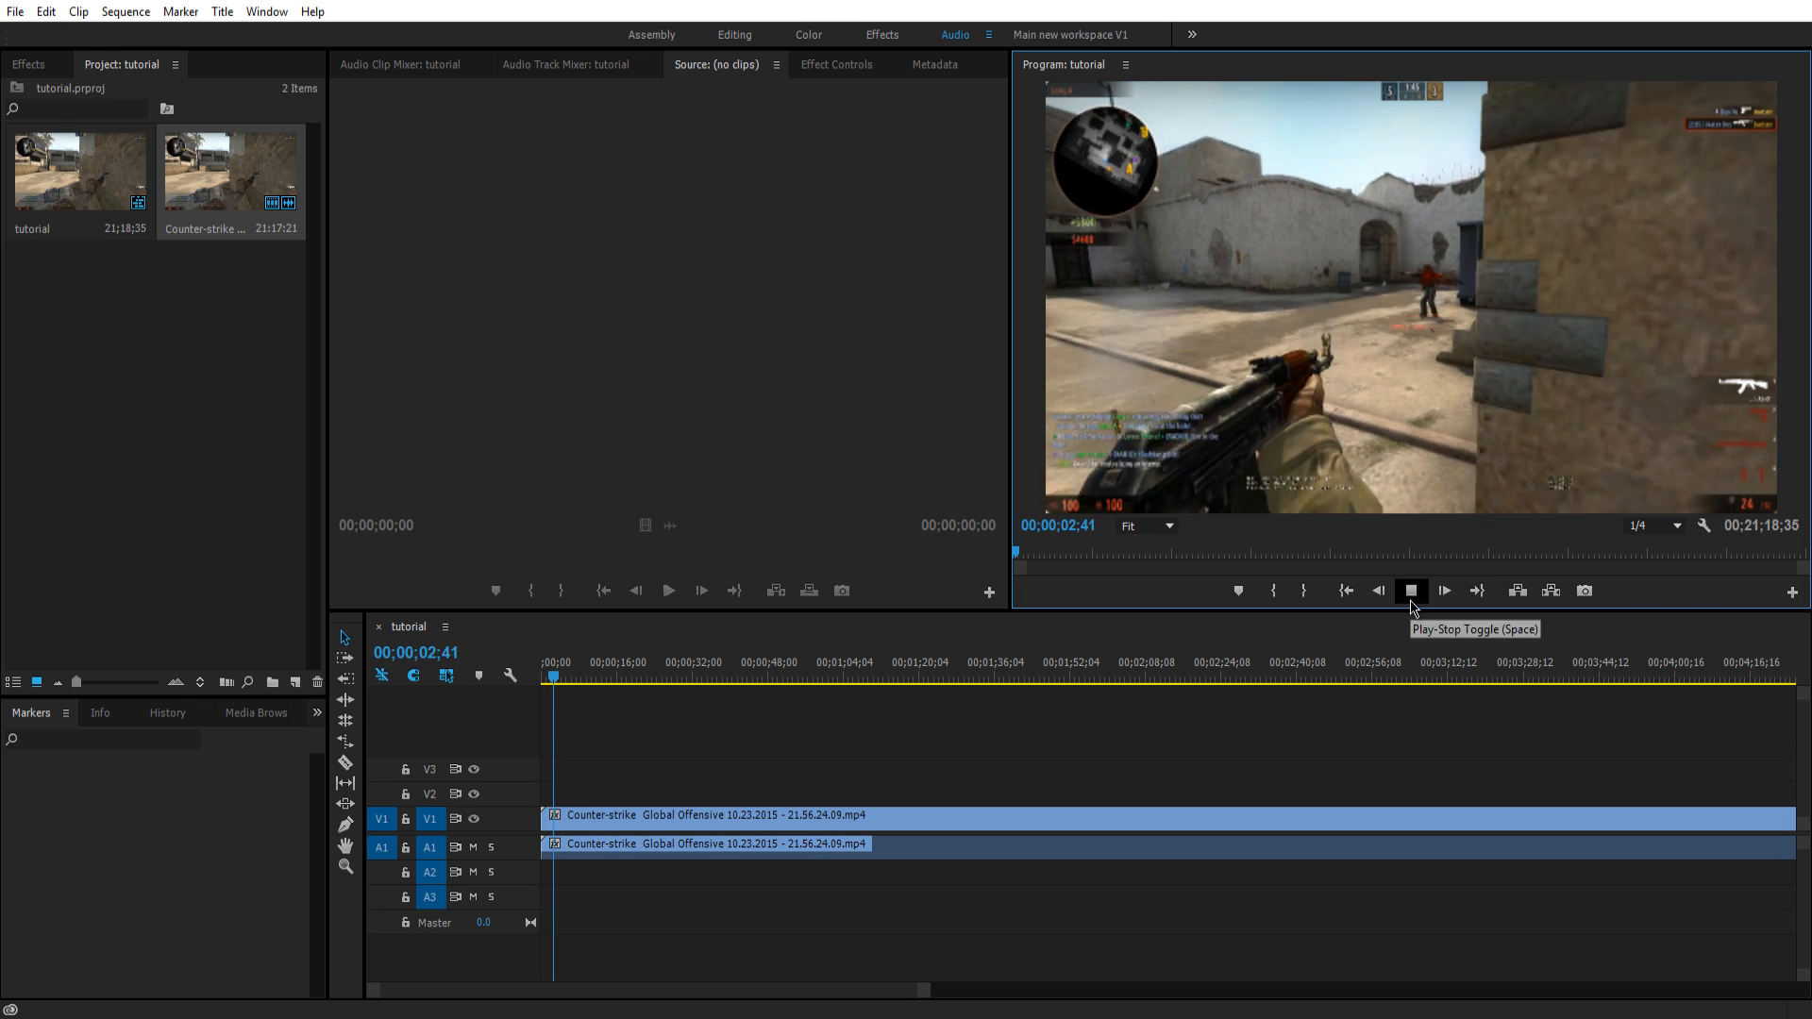
left_click(1410, 590)
left_click(1662, 531)
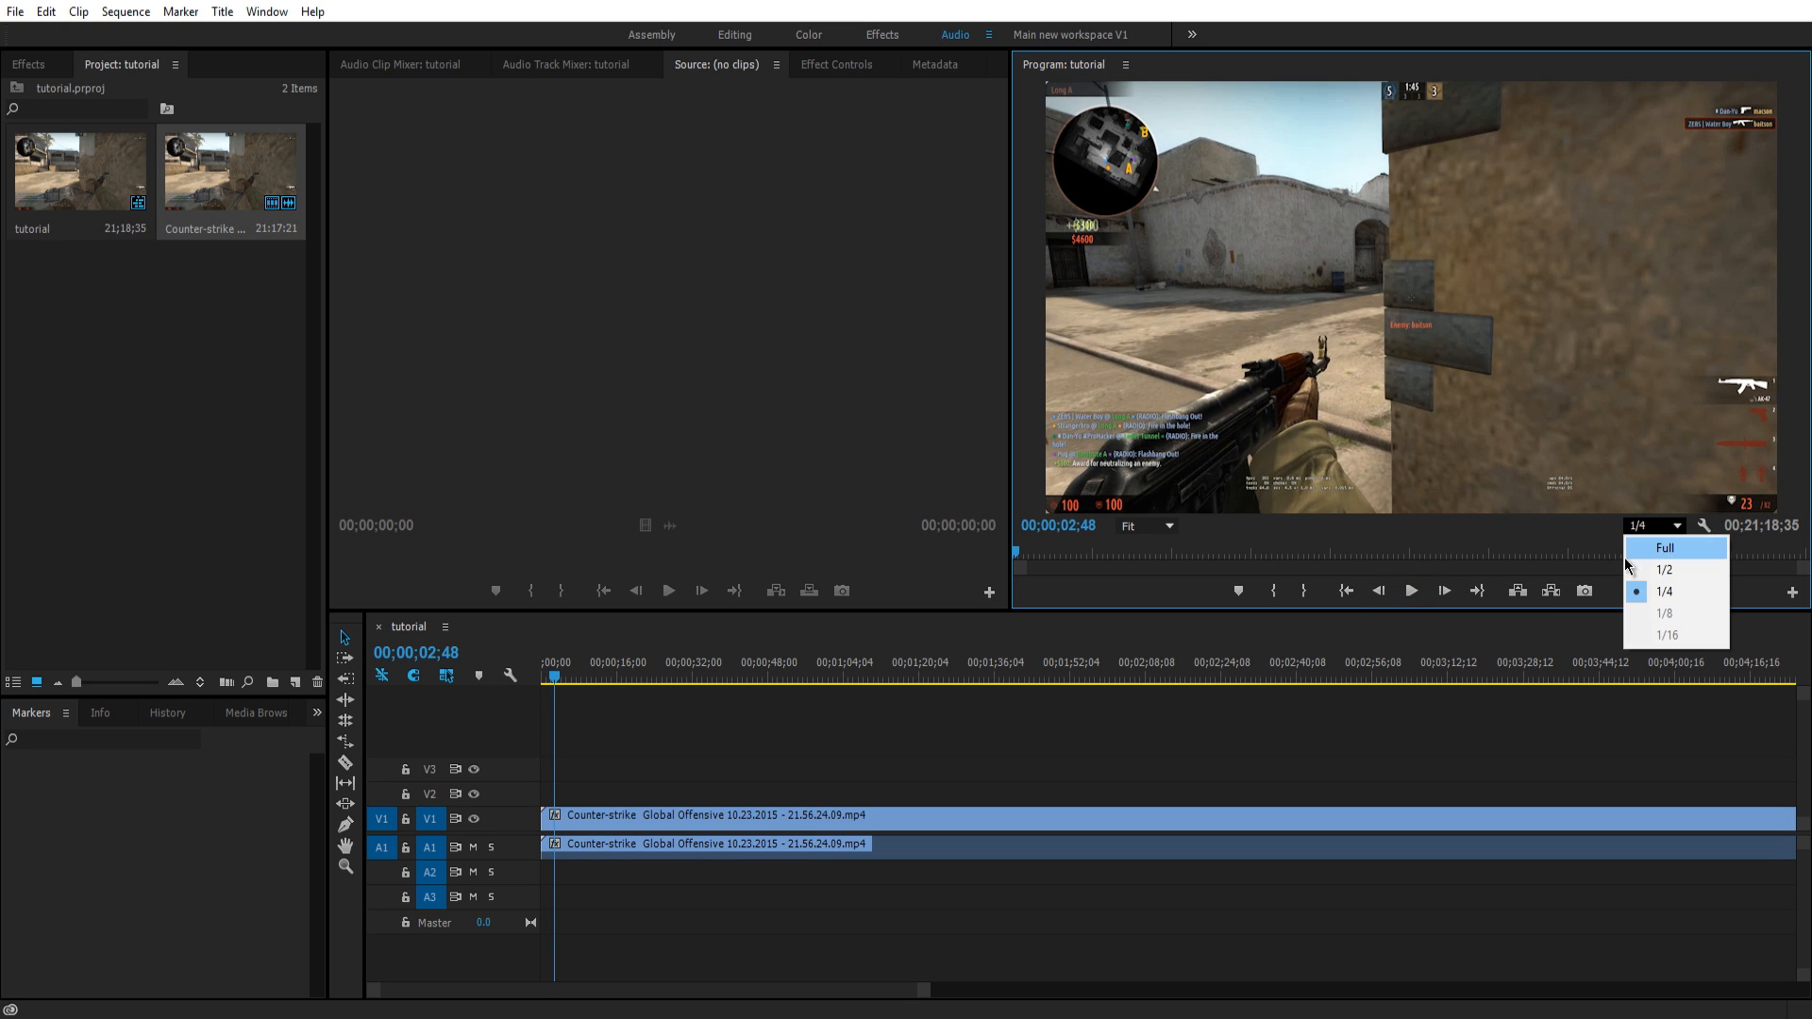
left_click(1665, 591)
left_click(1411, 591)
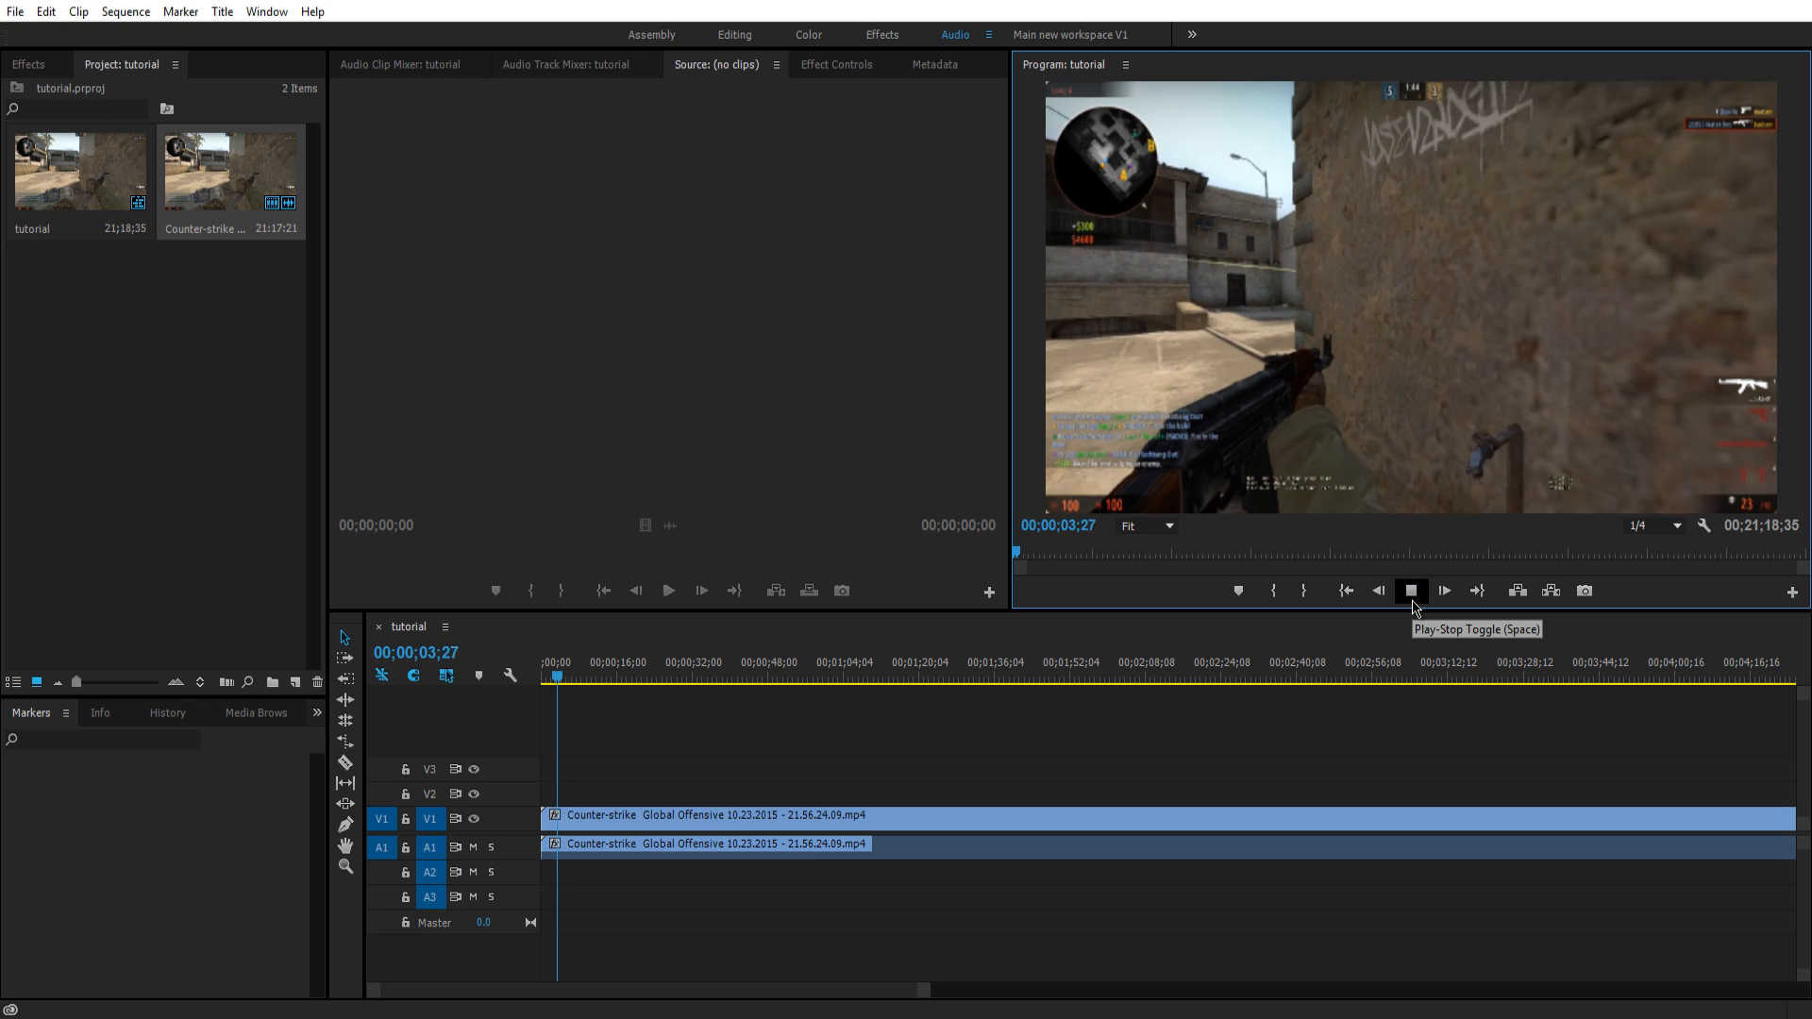
left_click(1411, 591)
Restore Full playback resolution and play a few more seconds of the sequence.
left_click(1665, 525)
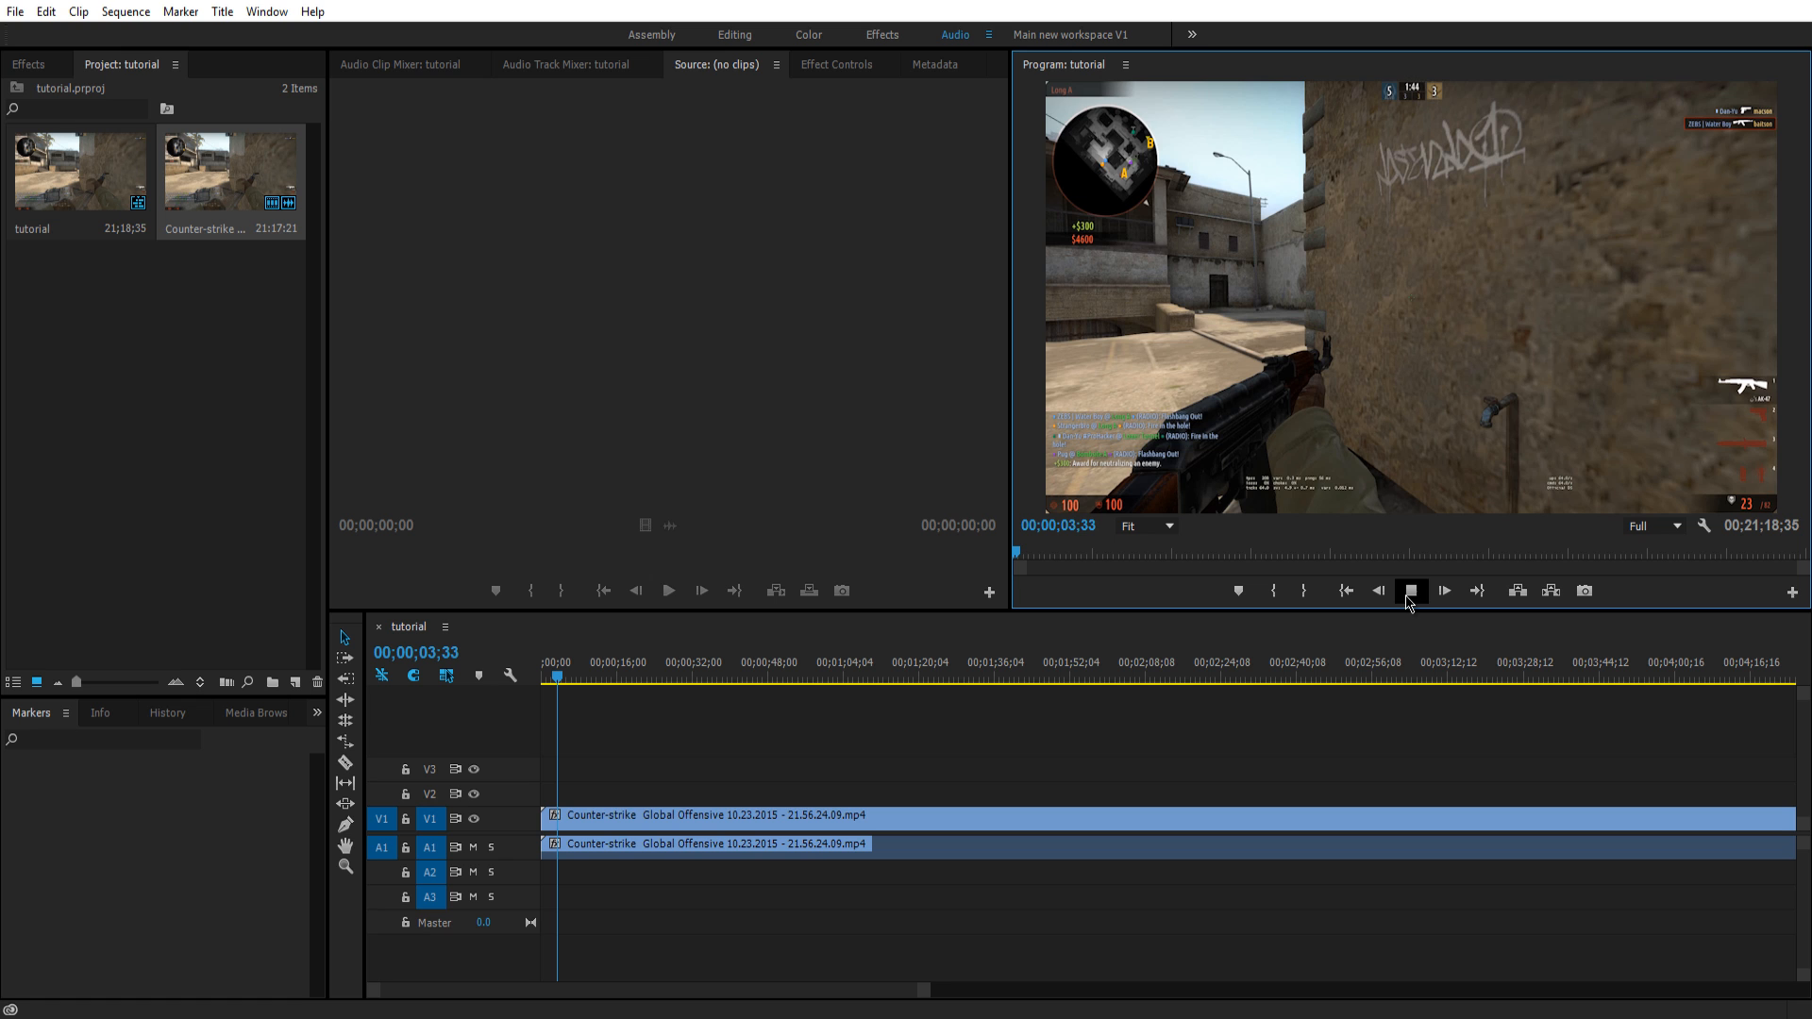
left_click(1411, 591)
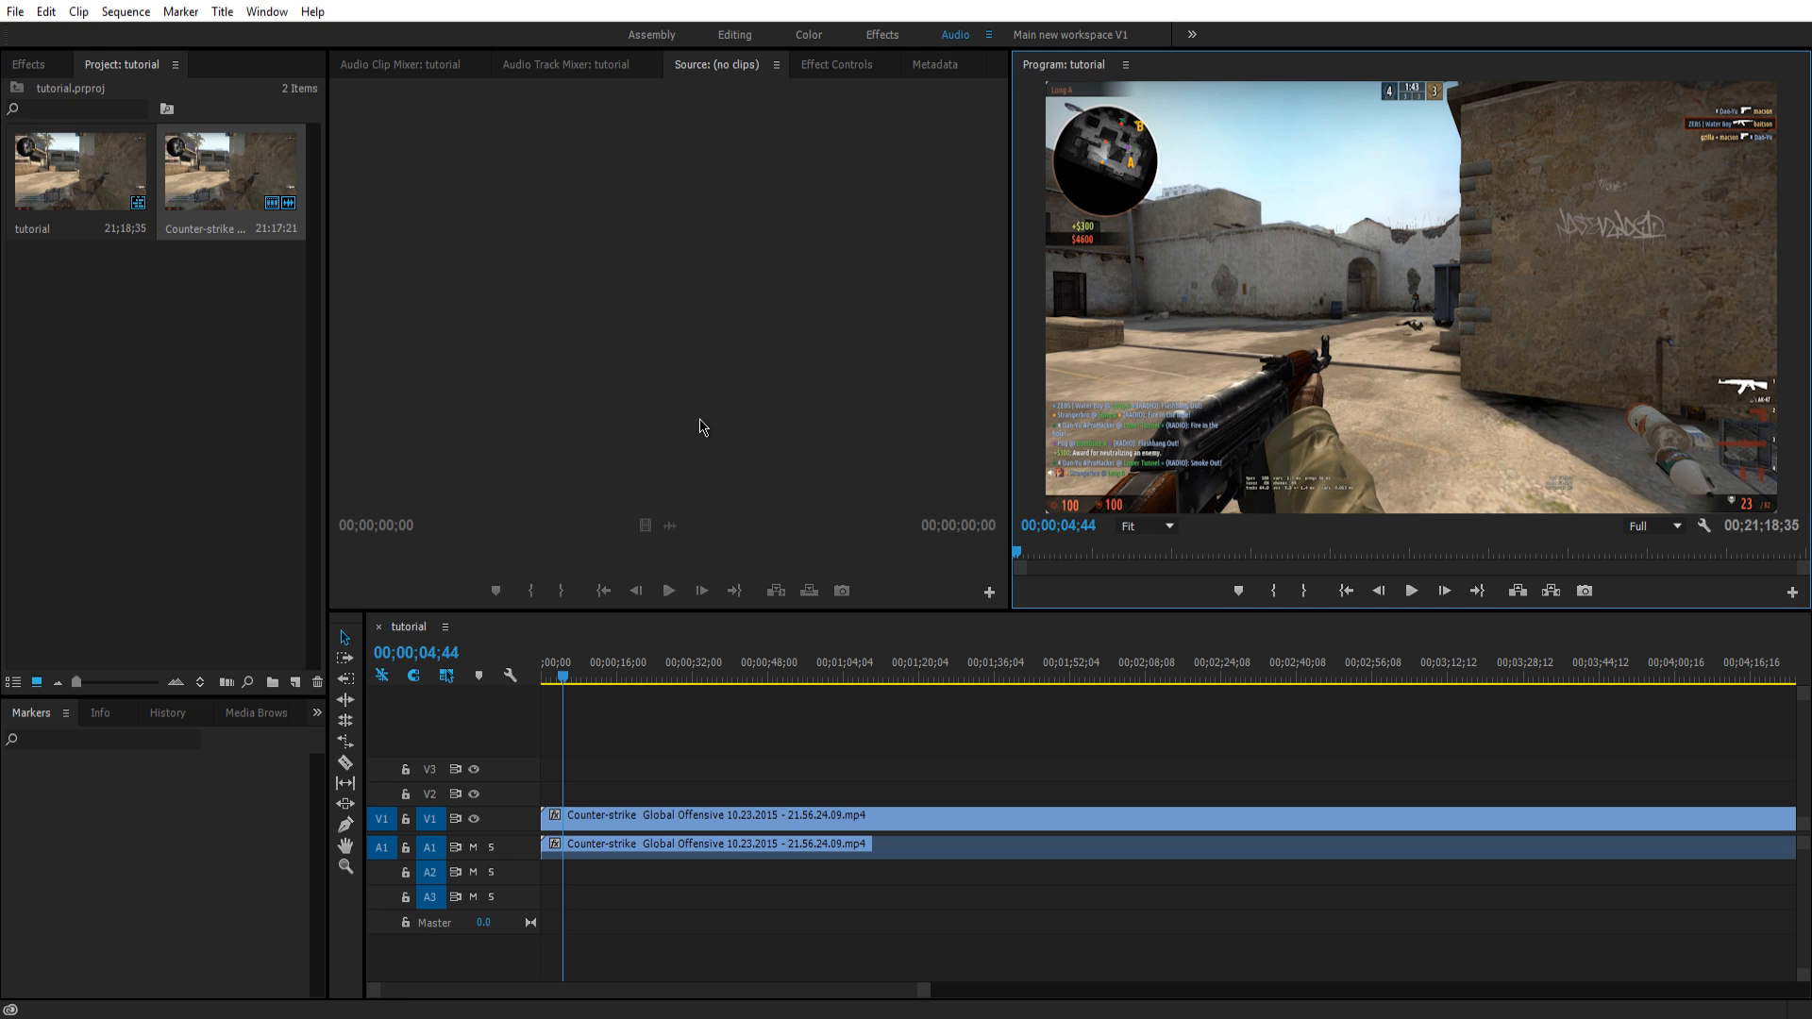
Load the gameplay clip into the Source monitor and jump to around eight and a half minutes, playing it.
double_click(623, 817)
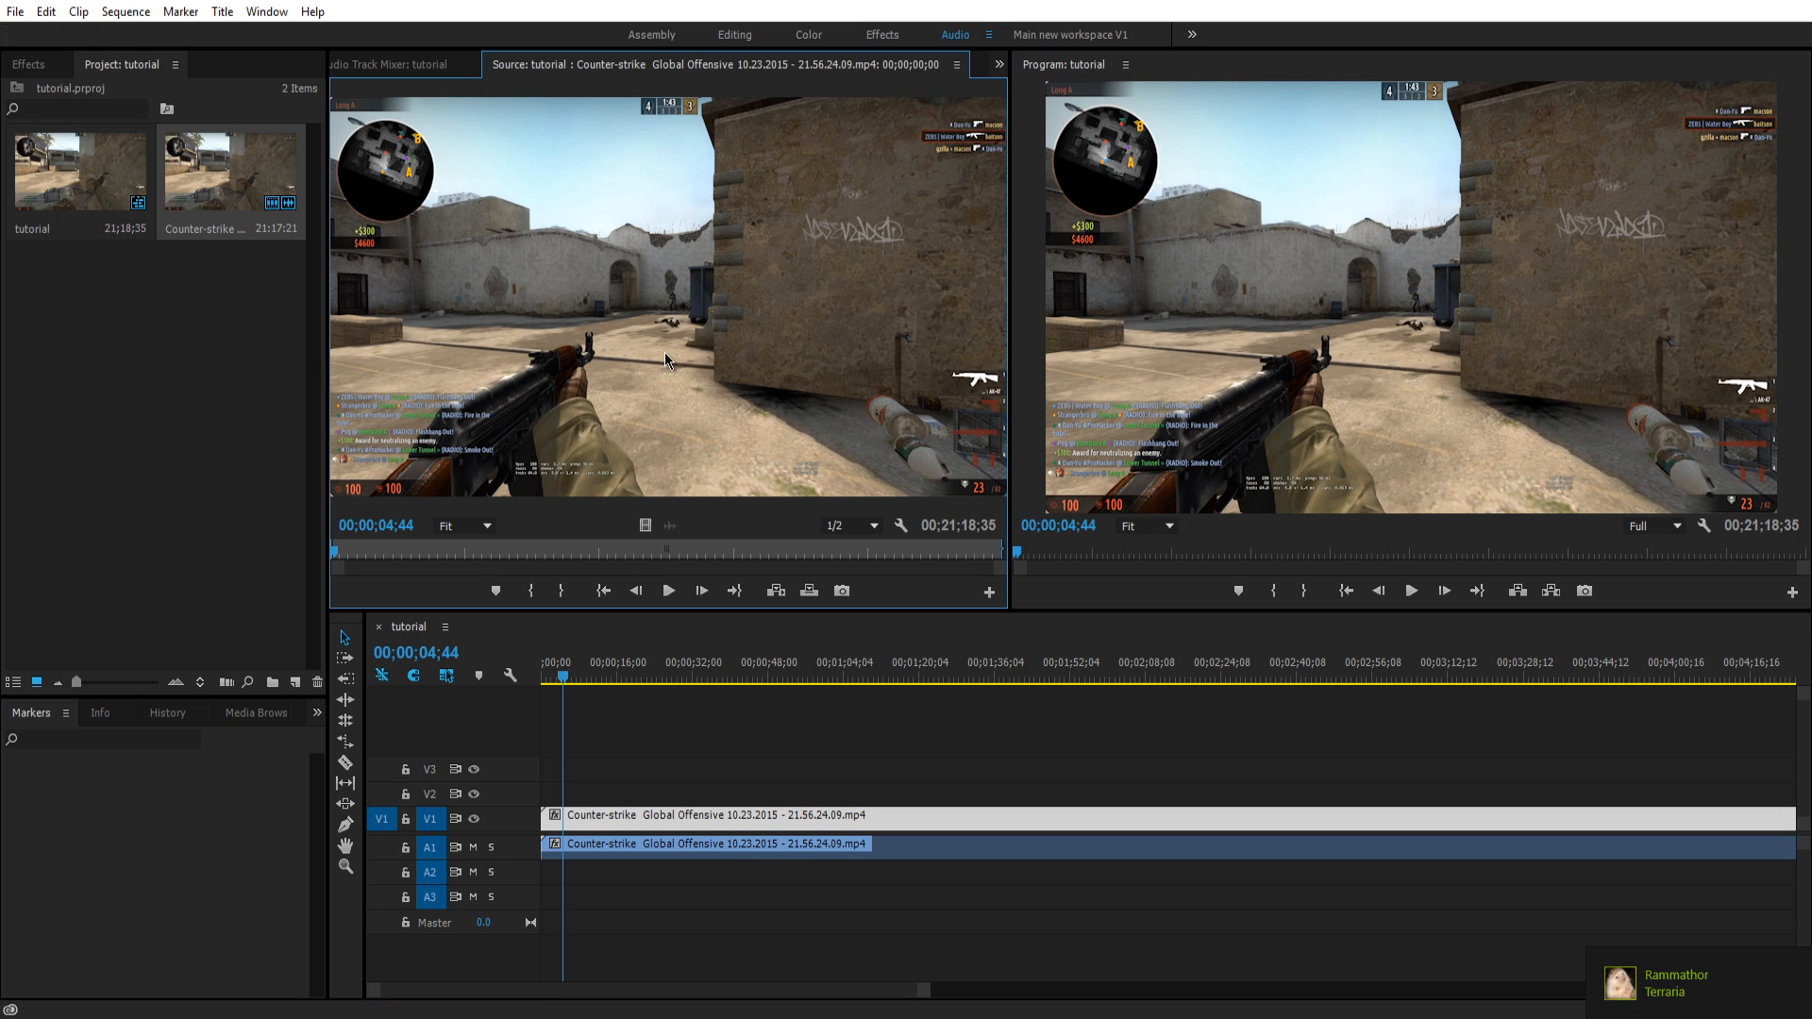
left_click(419, 557)
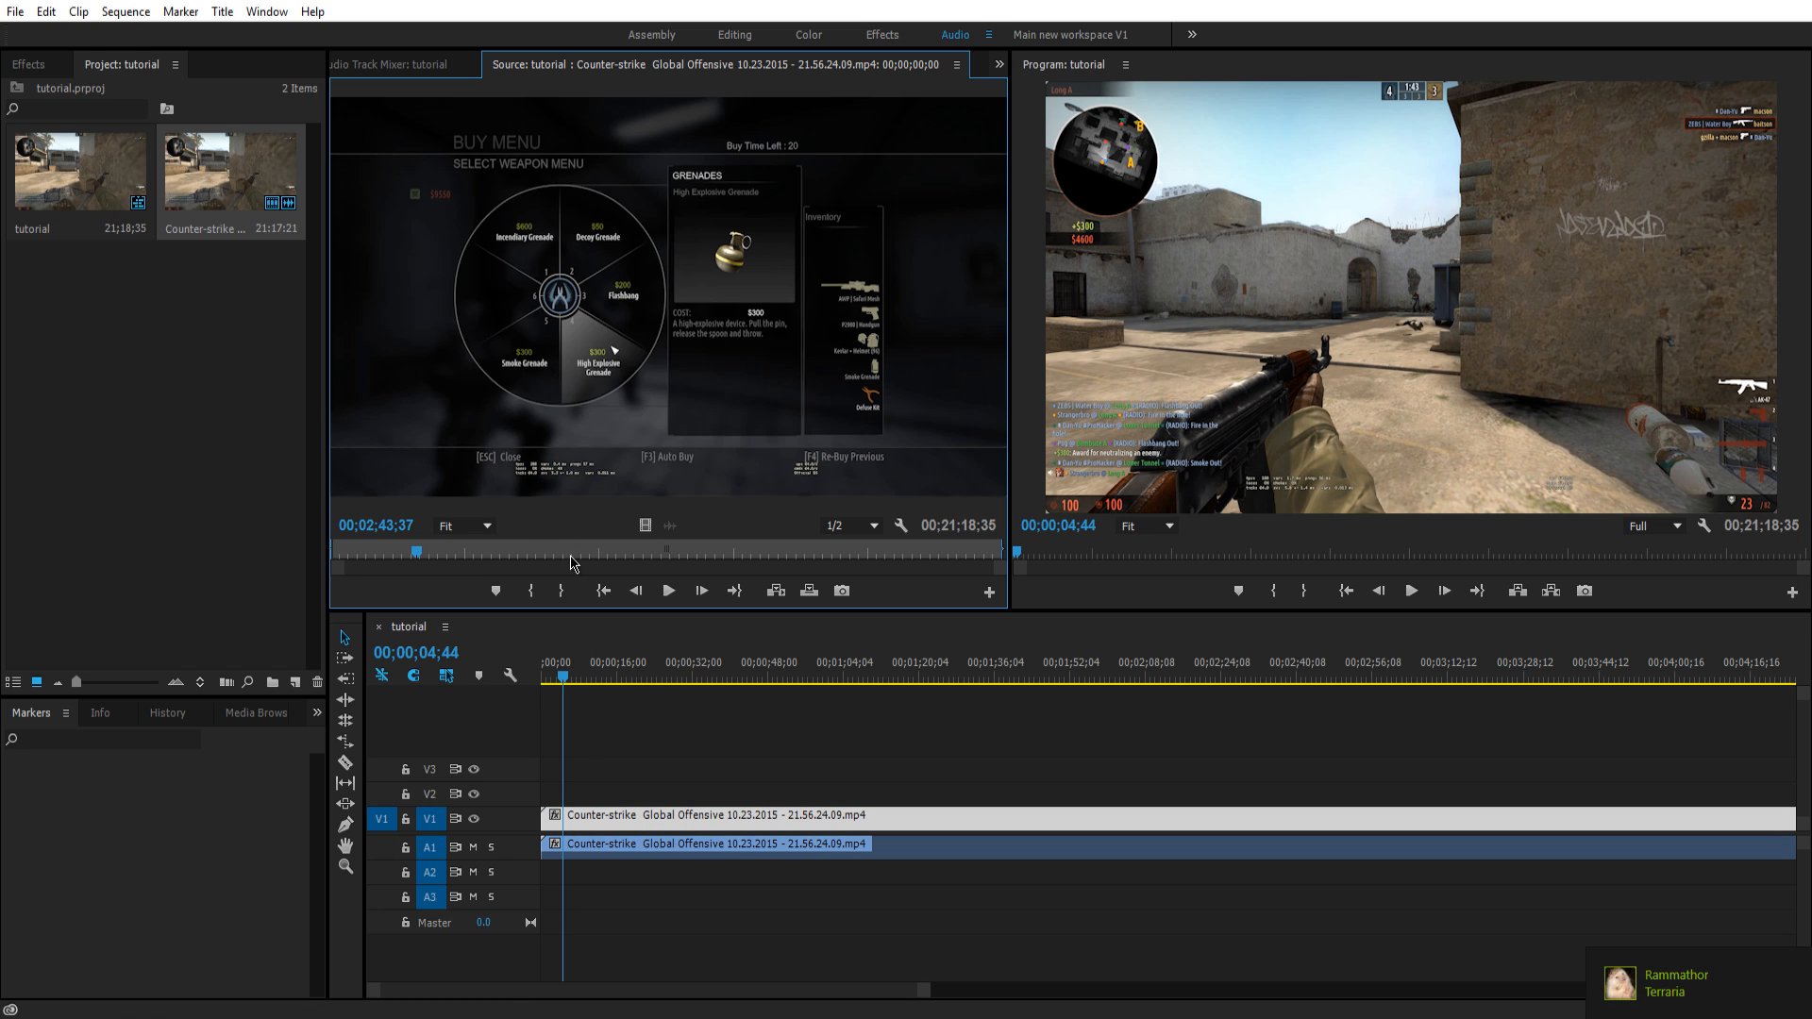
left_click(541, 555)
left_click(598, 553)
left_click(670, 590)
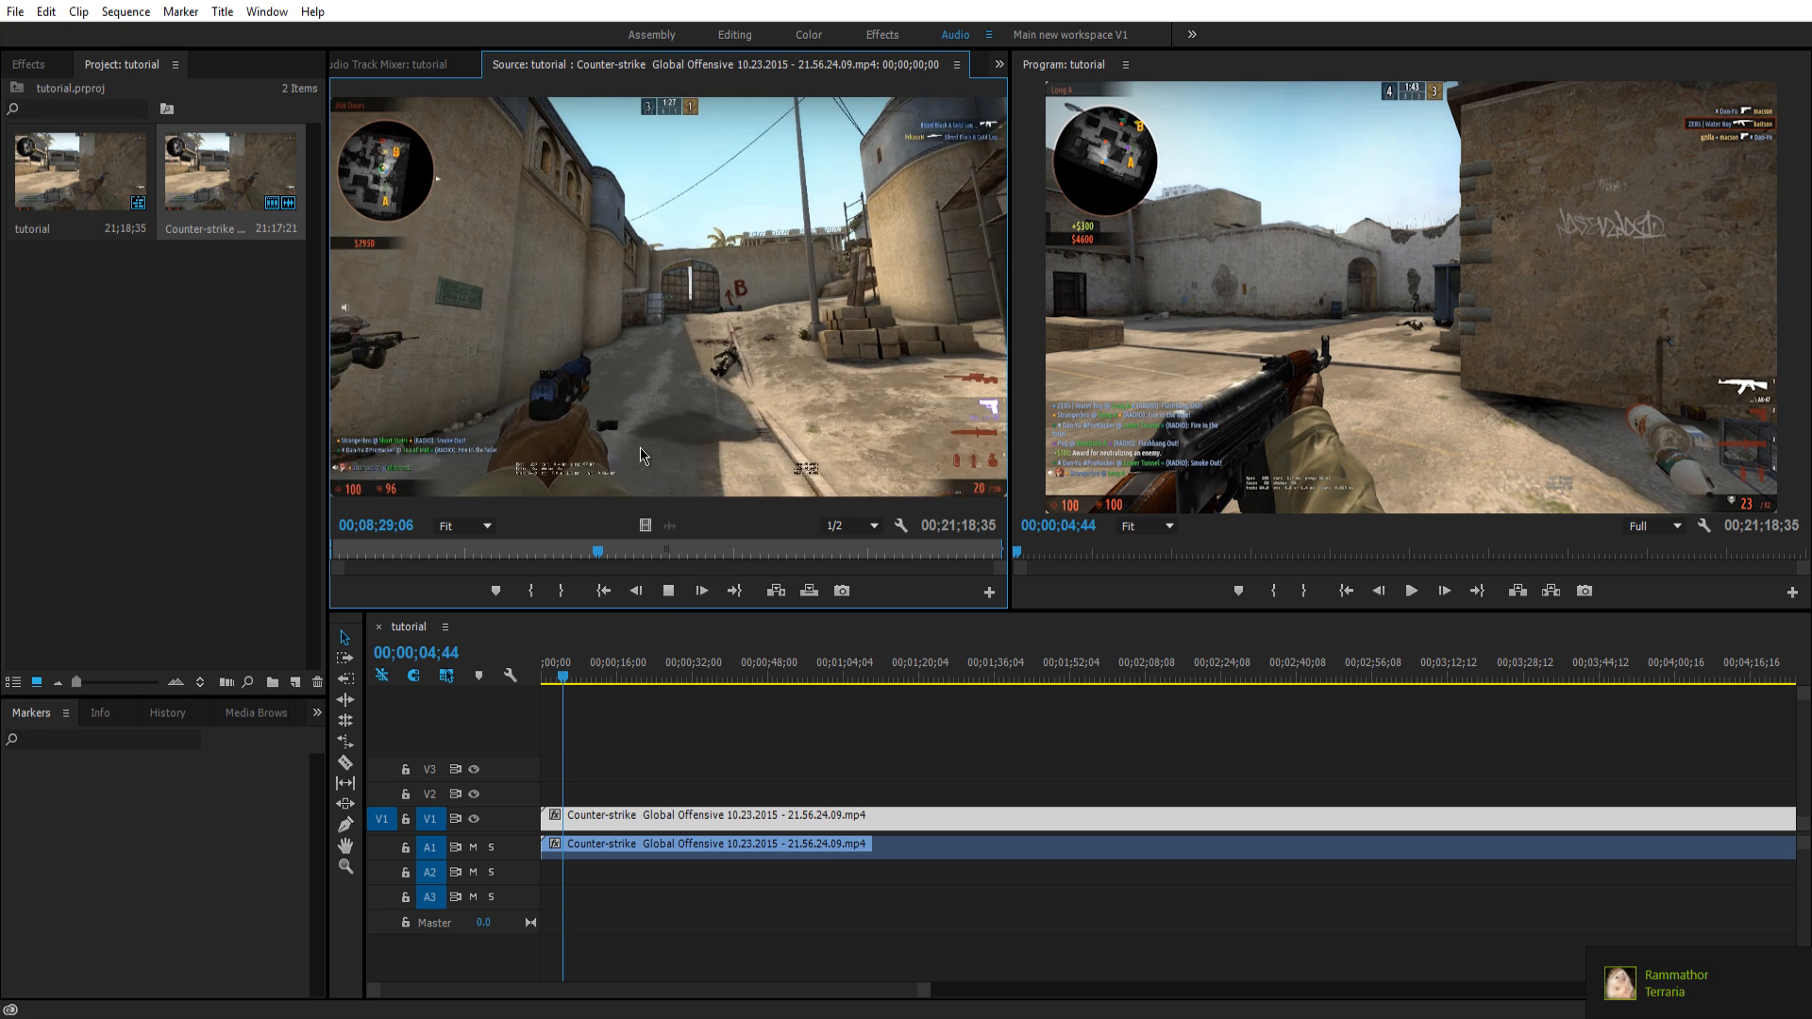
Briefly play the sequence, then scrub the source clip back and forward to later scenes.
left_click(1412, 591)
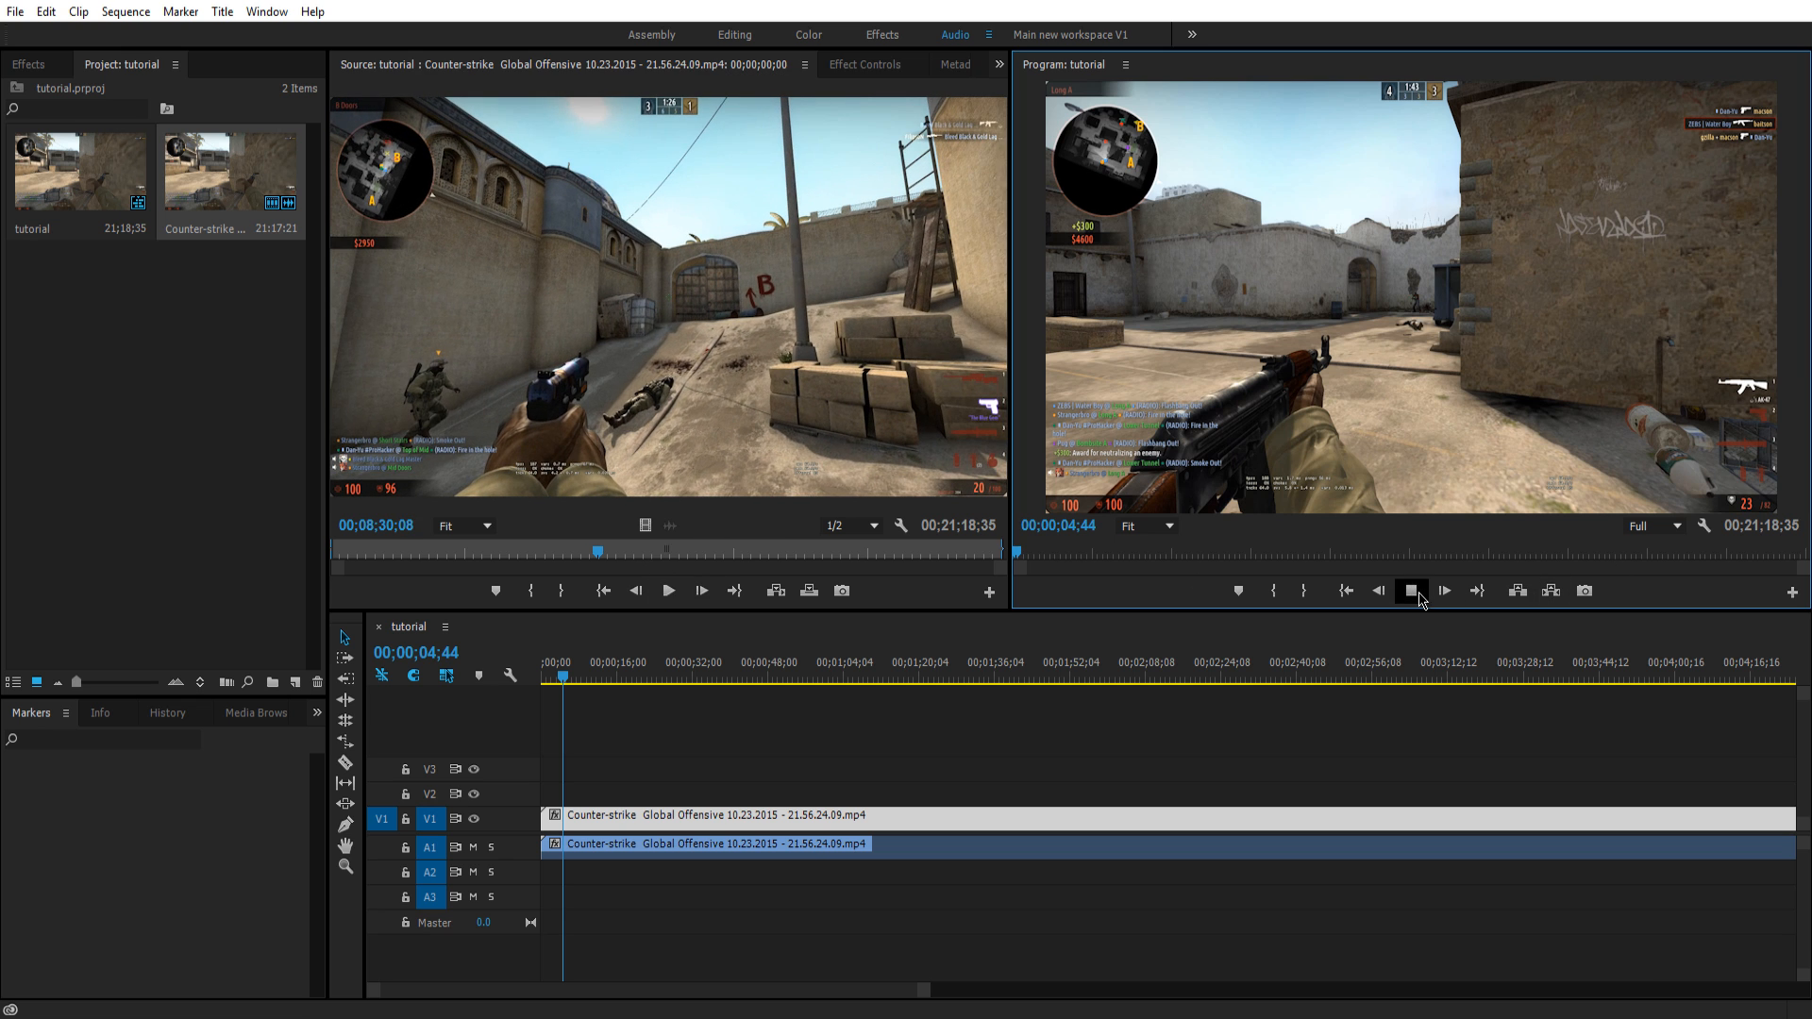
left_click(1420, 597)
left_click_drag(584, 555, 448, 552)
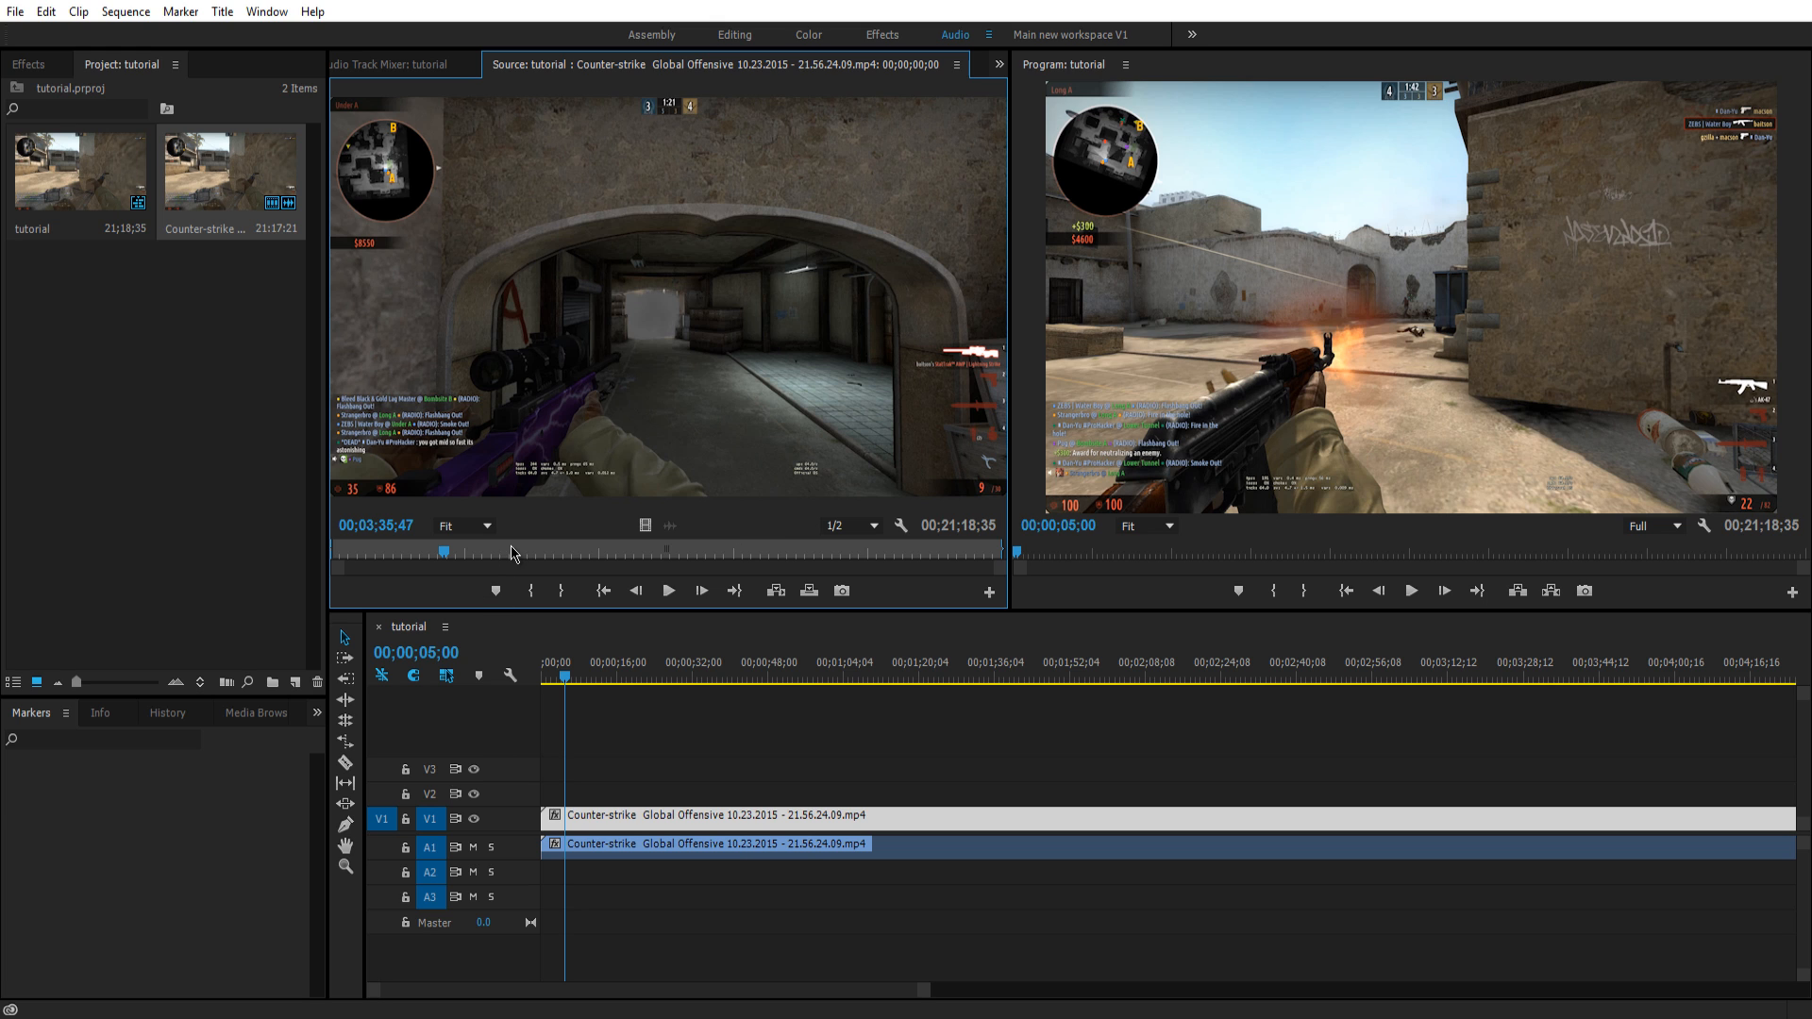
left_click_drag(444, 552, 599, 554)
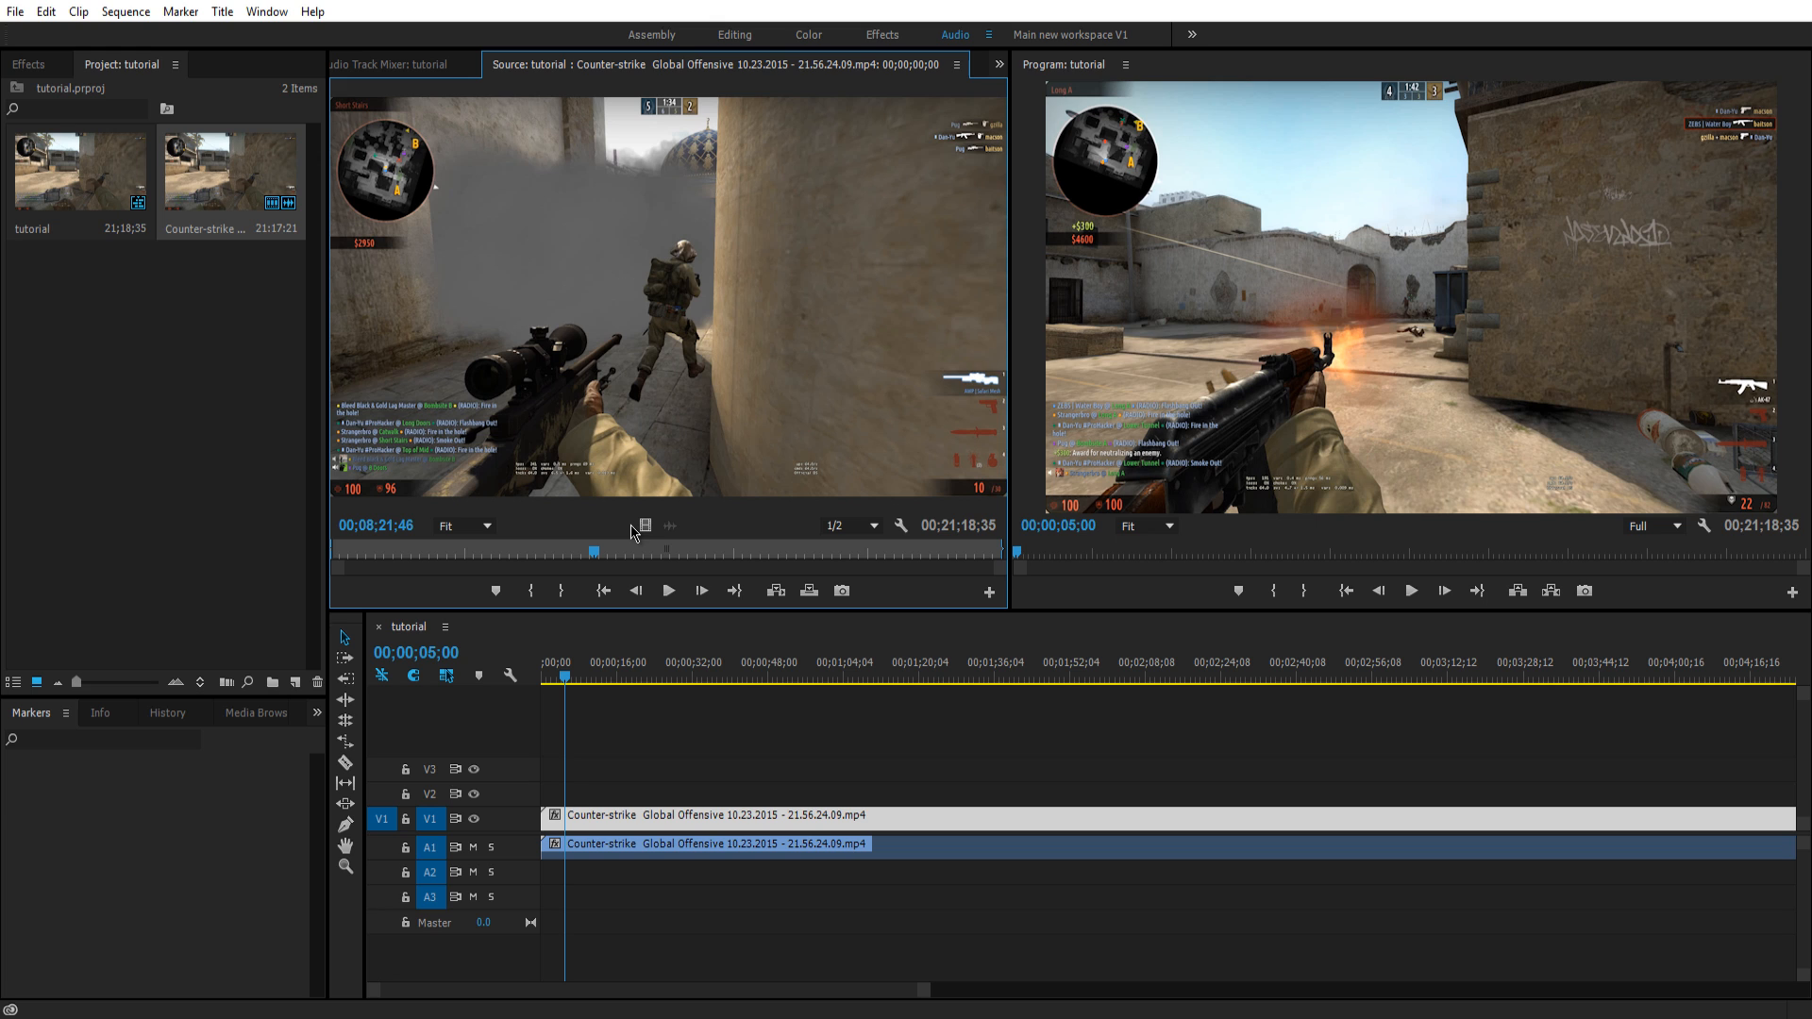
Show the Audio Clip Mixer then the Audio Track Mixer, moving the sequence to about 00;00;24;59.
left_click(390, 64)
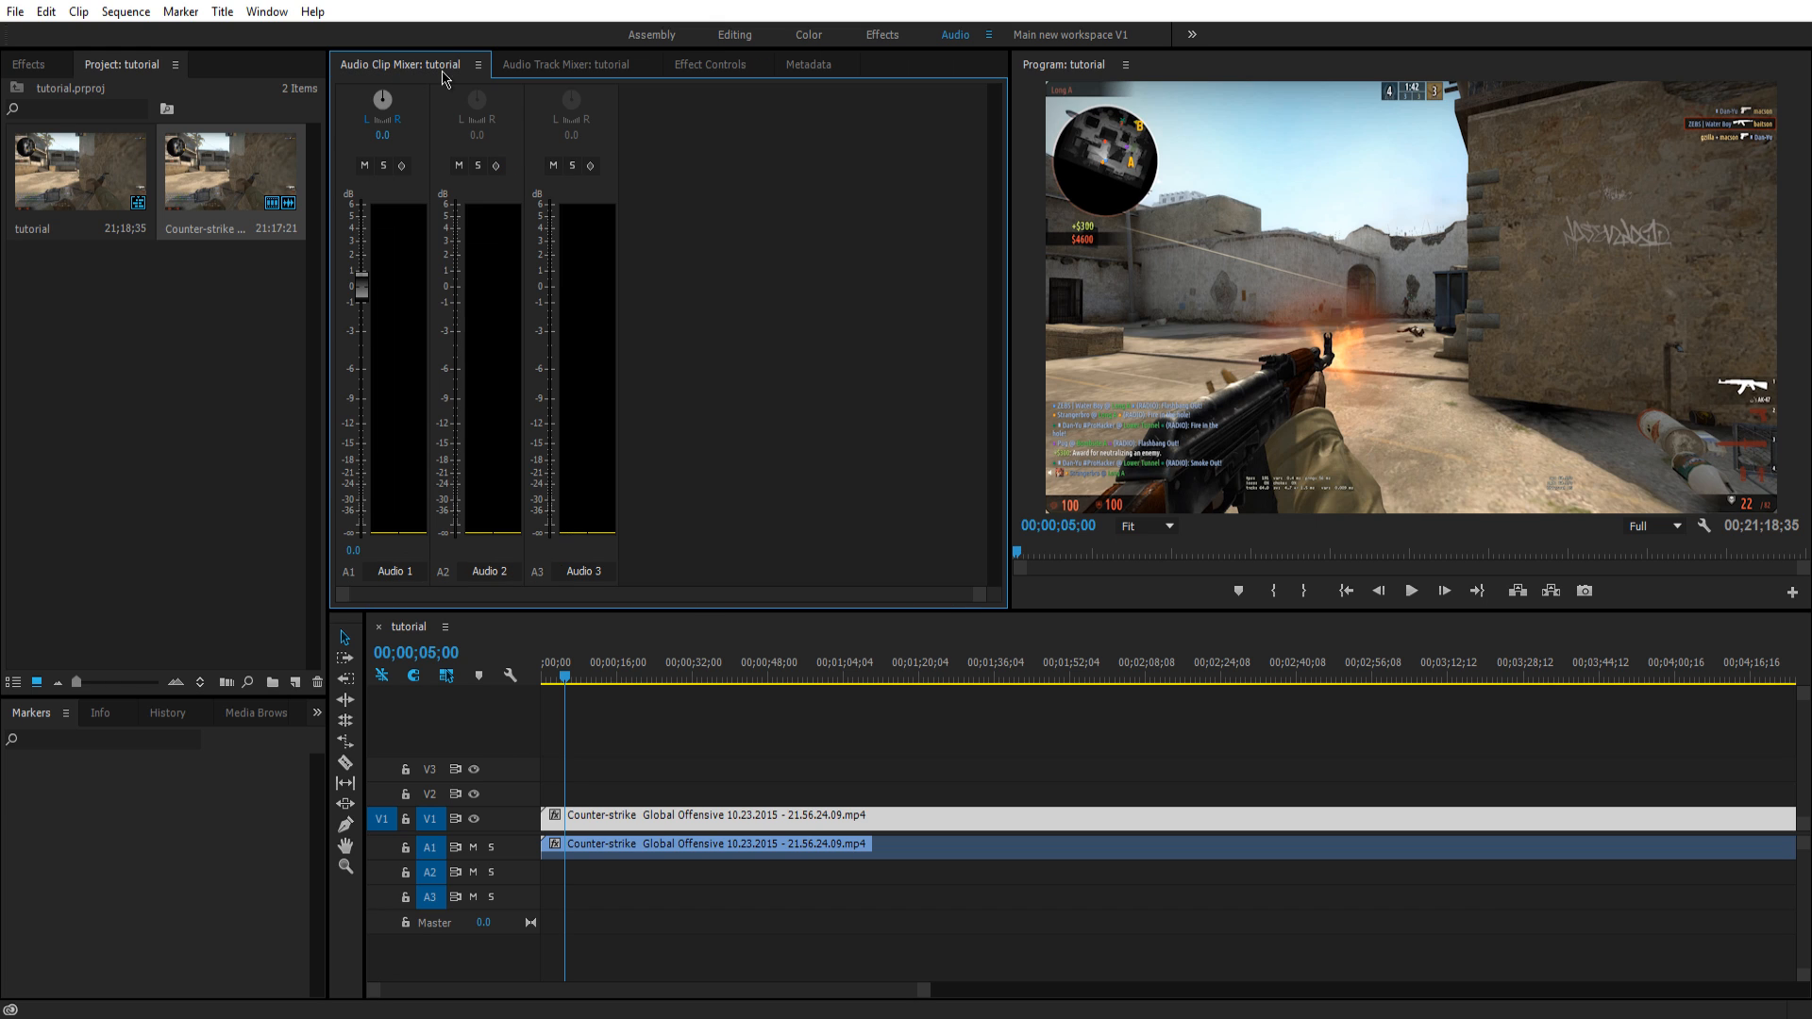
left_click(564, 63)
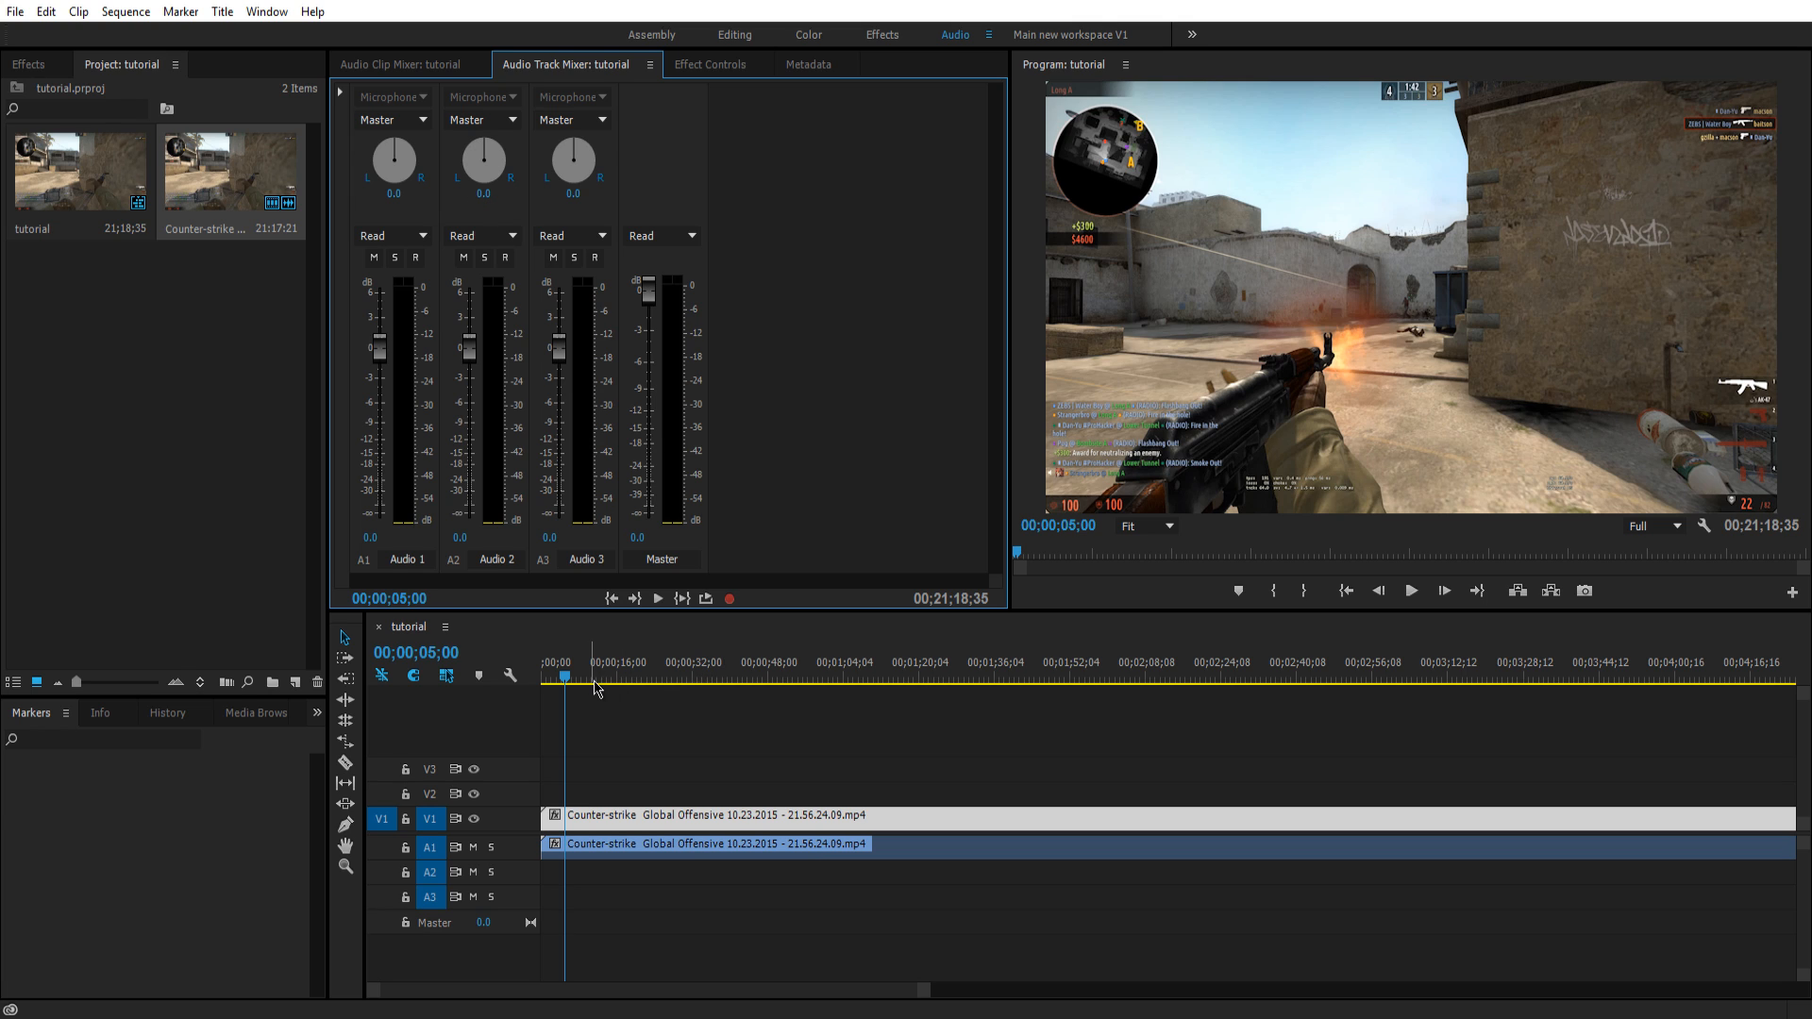
left_click_drag(584, 671, 659, 674)
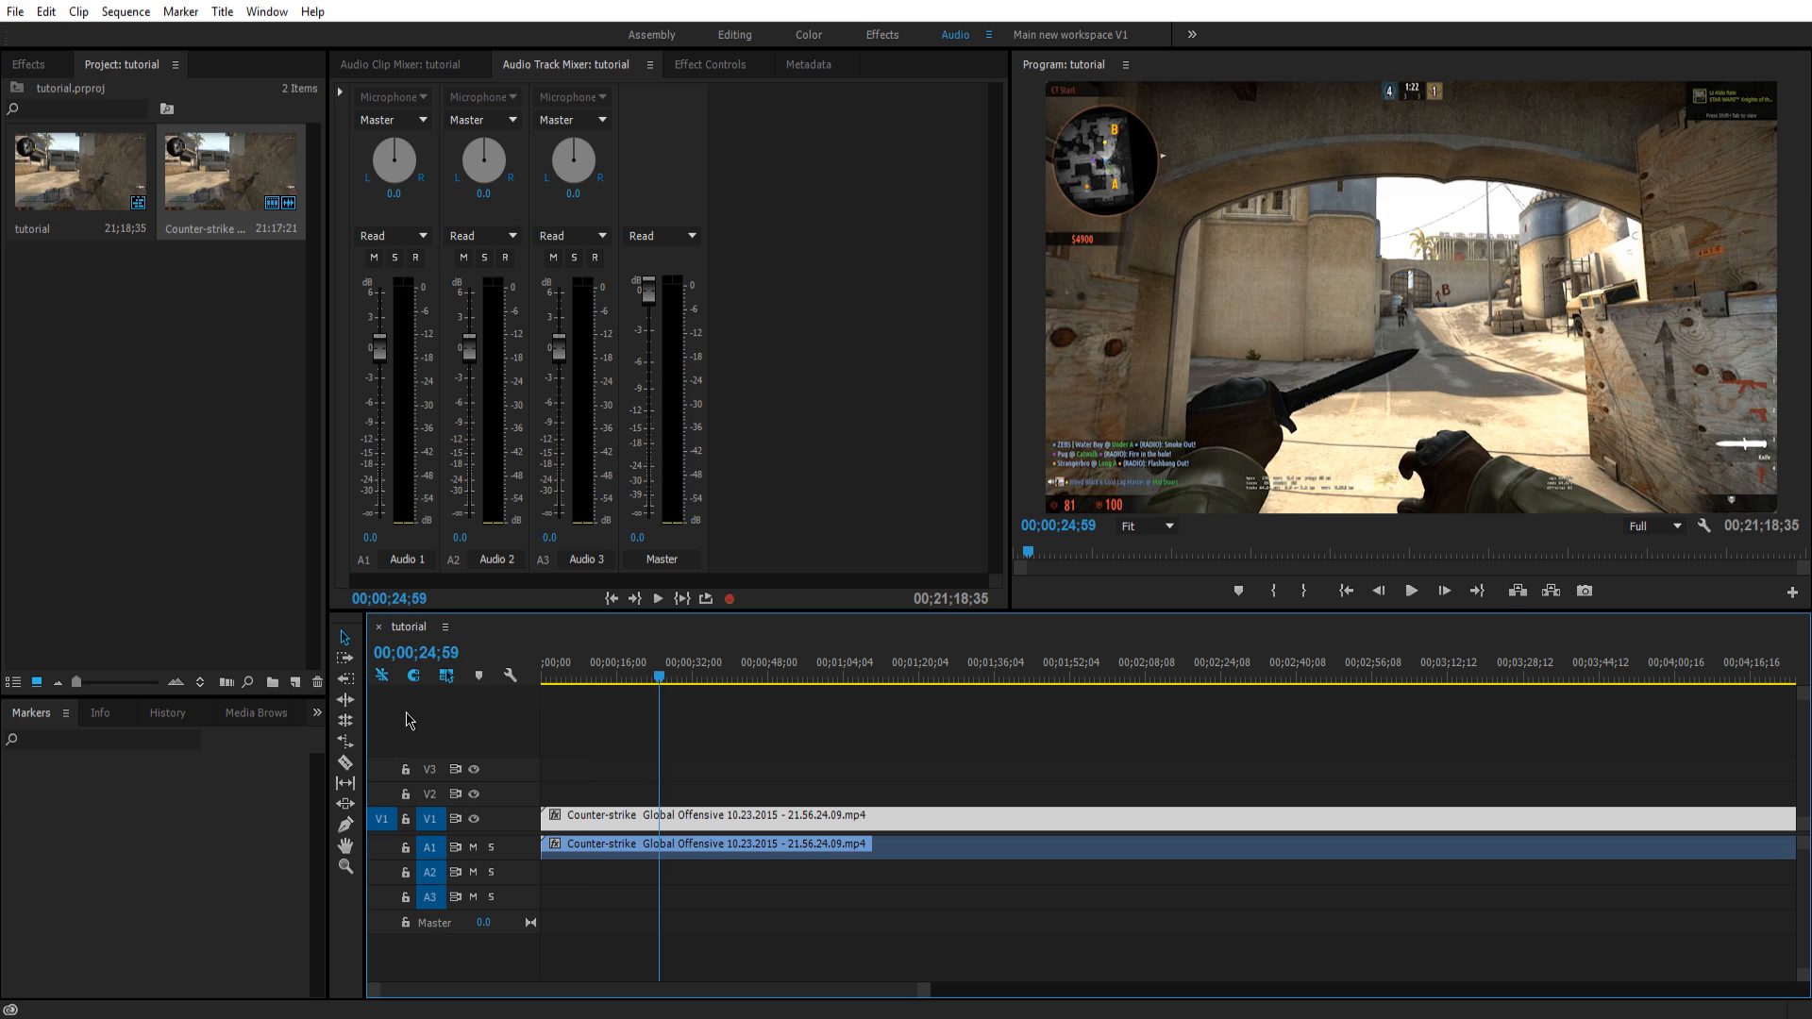
Dismiss the clip's context menu and try the Hand and Pen tools on the timeline.
right_click(645, 821)
key("Escape")
left_click(345, 846)
key("p")
left_click(625, 821)
double_click(625, 847)
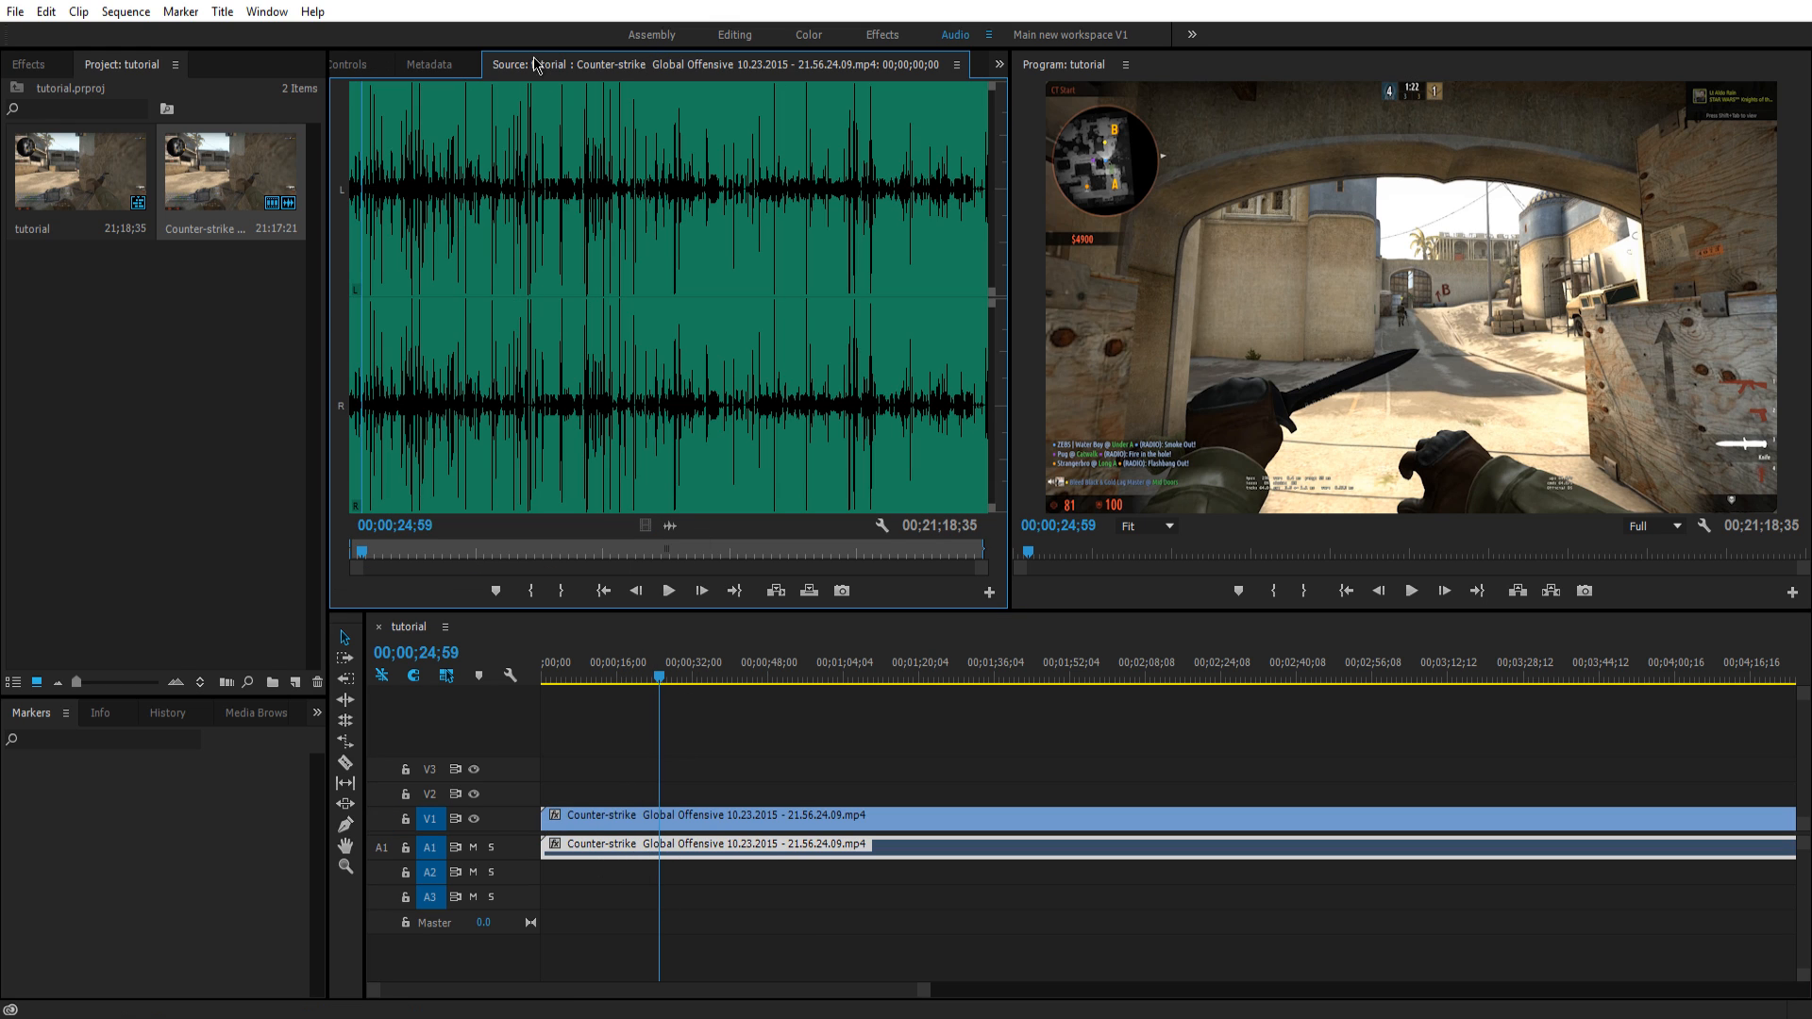
left_click(440, 63)
left_click(349, 64)
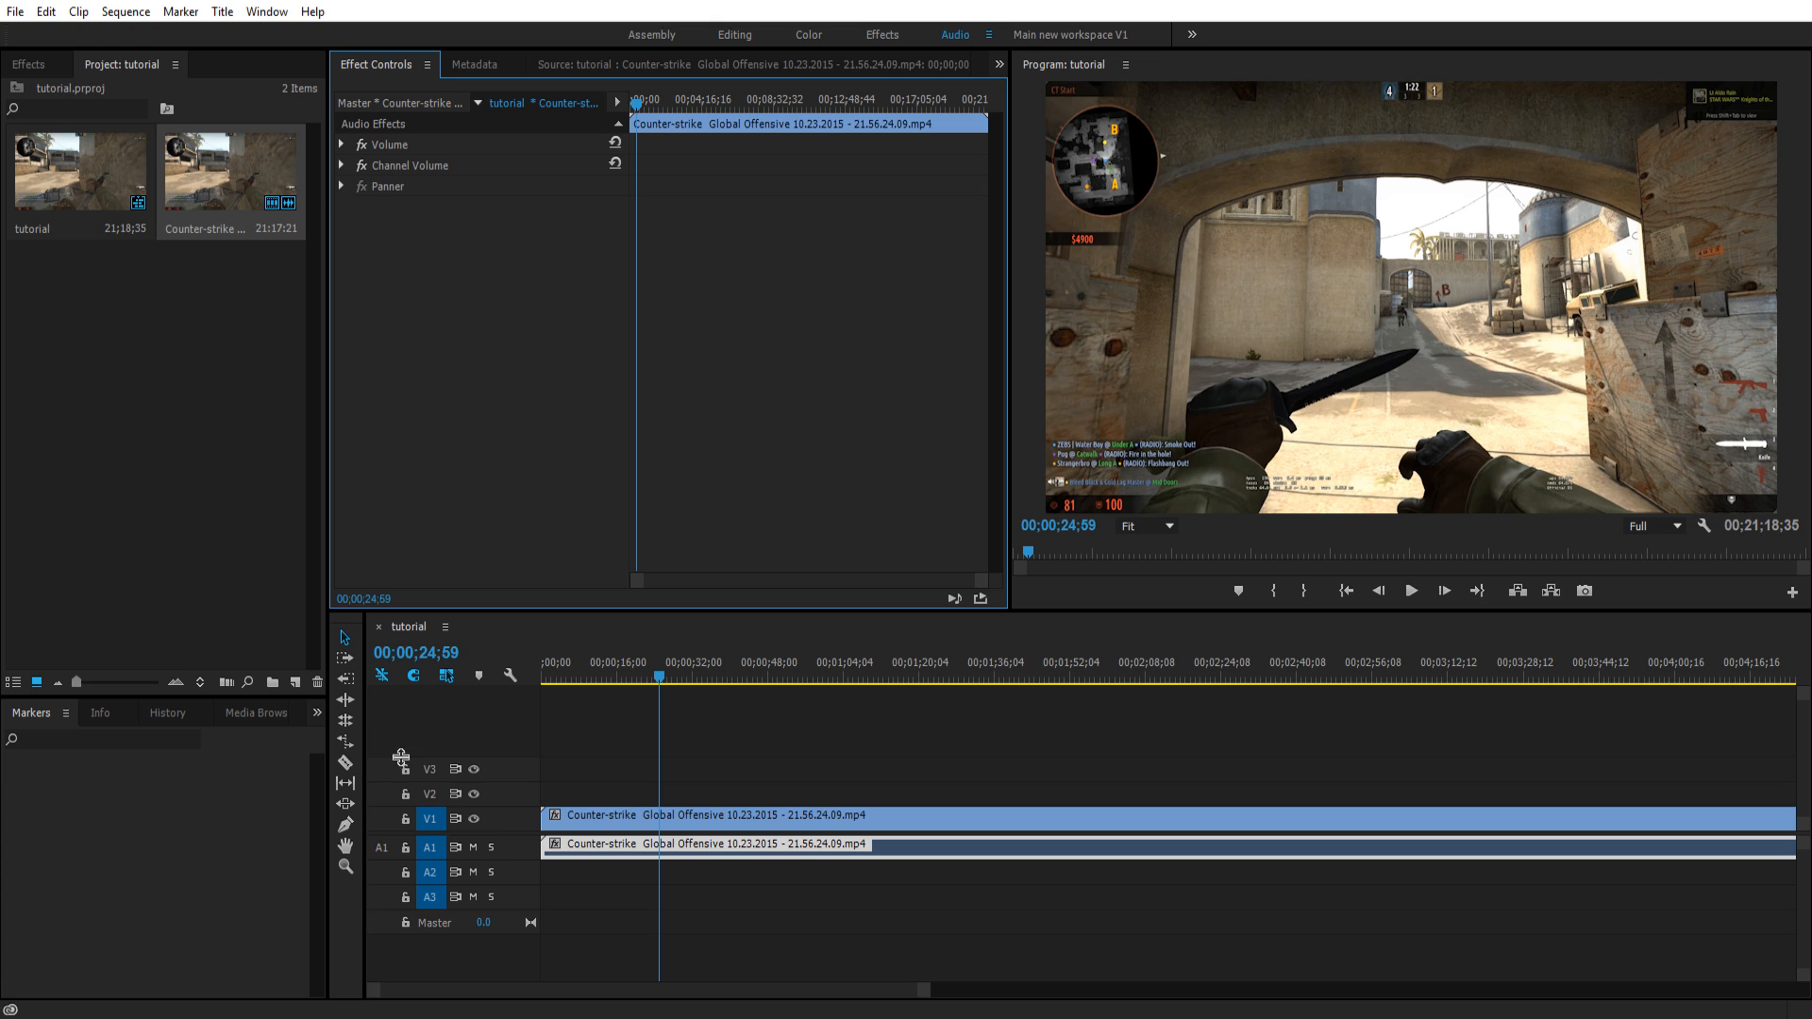
double_click(508, 857)
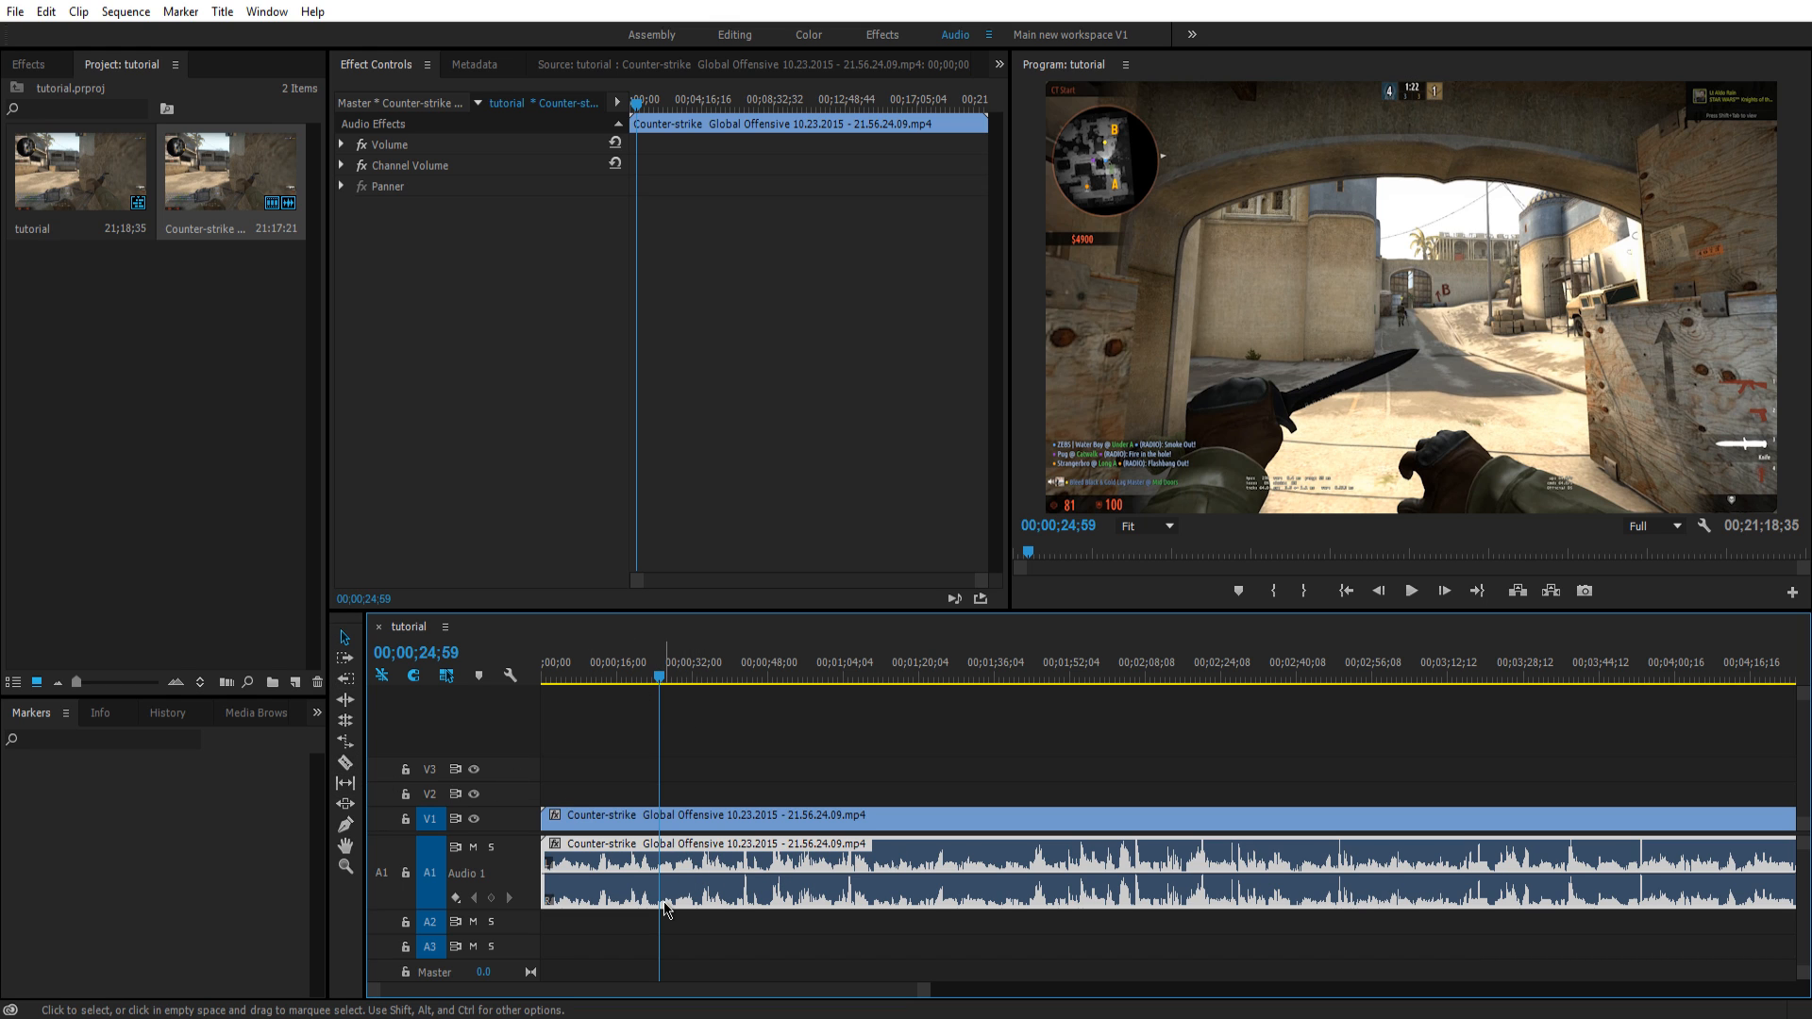
scroll(666, 908, "up", 3)
scroll(666, 908, "up", 3)
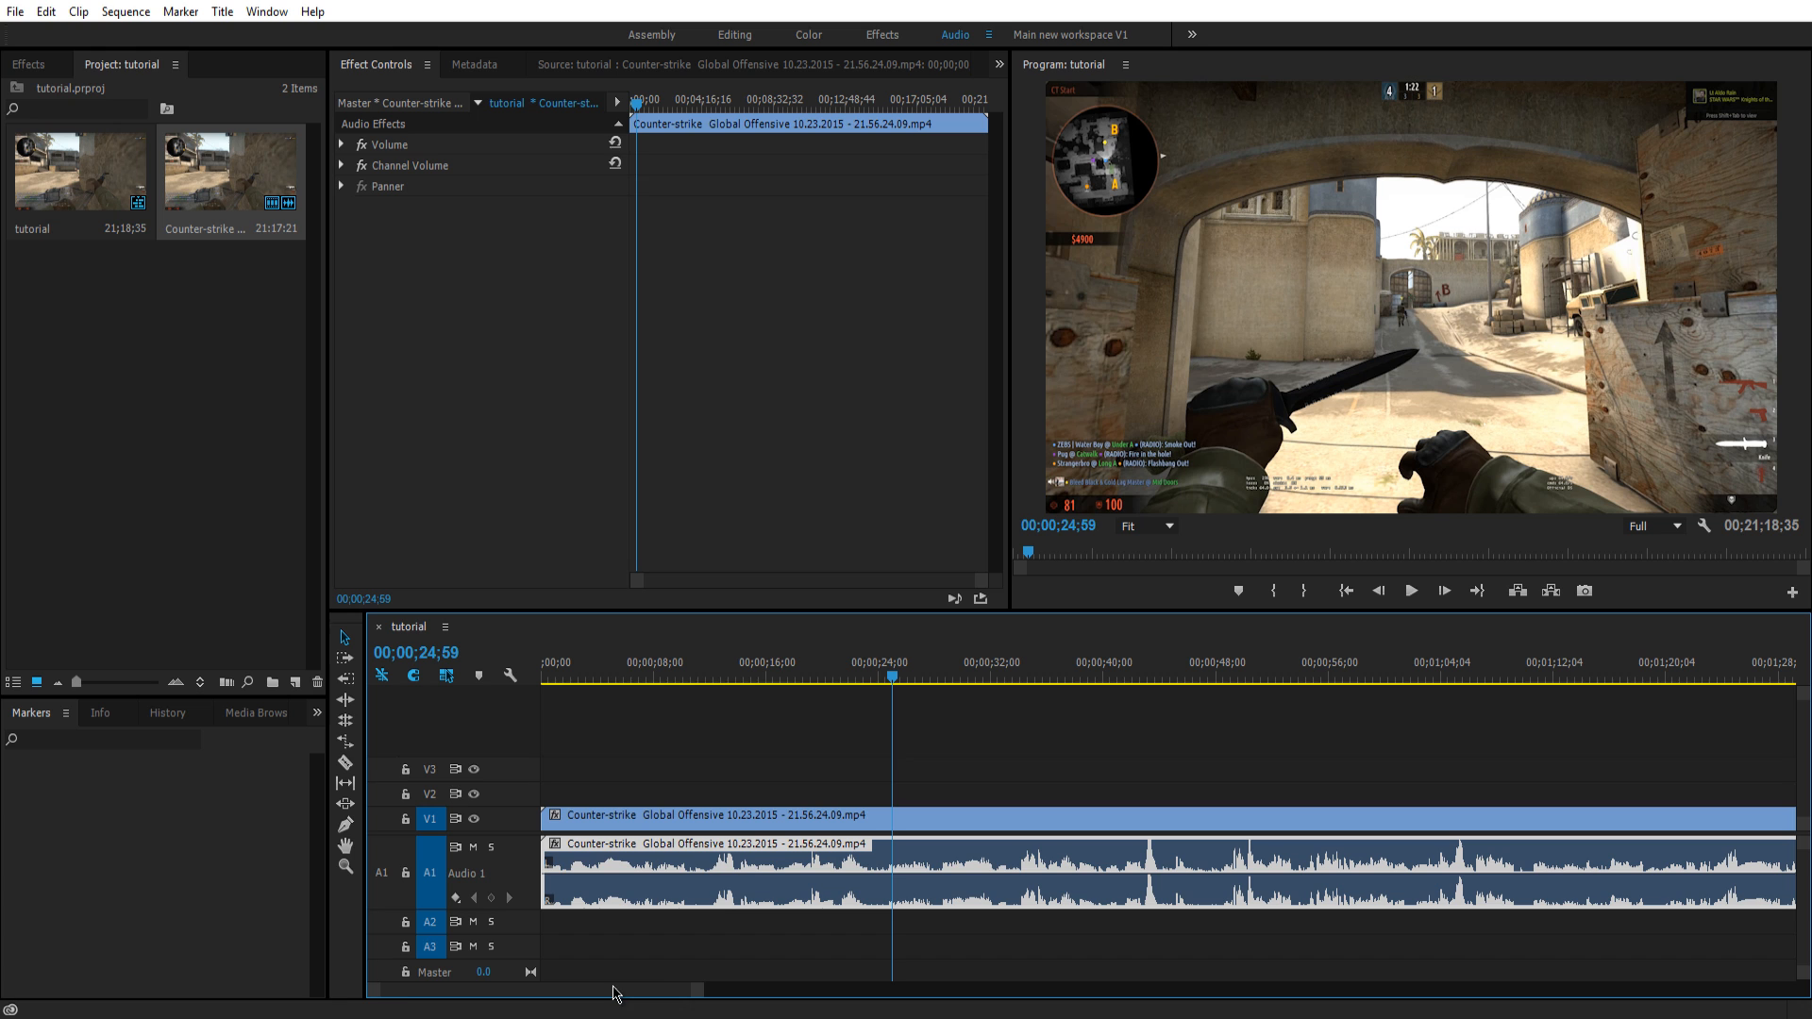
left_click_drag(893, 677, 839, 685)
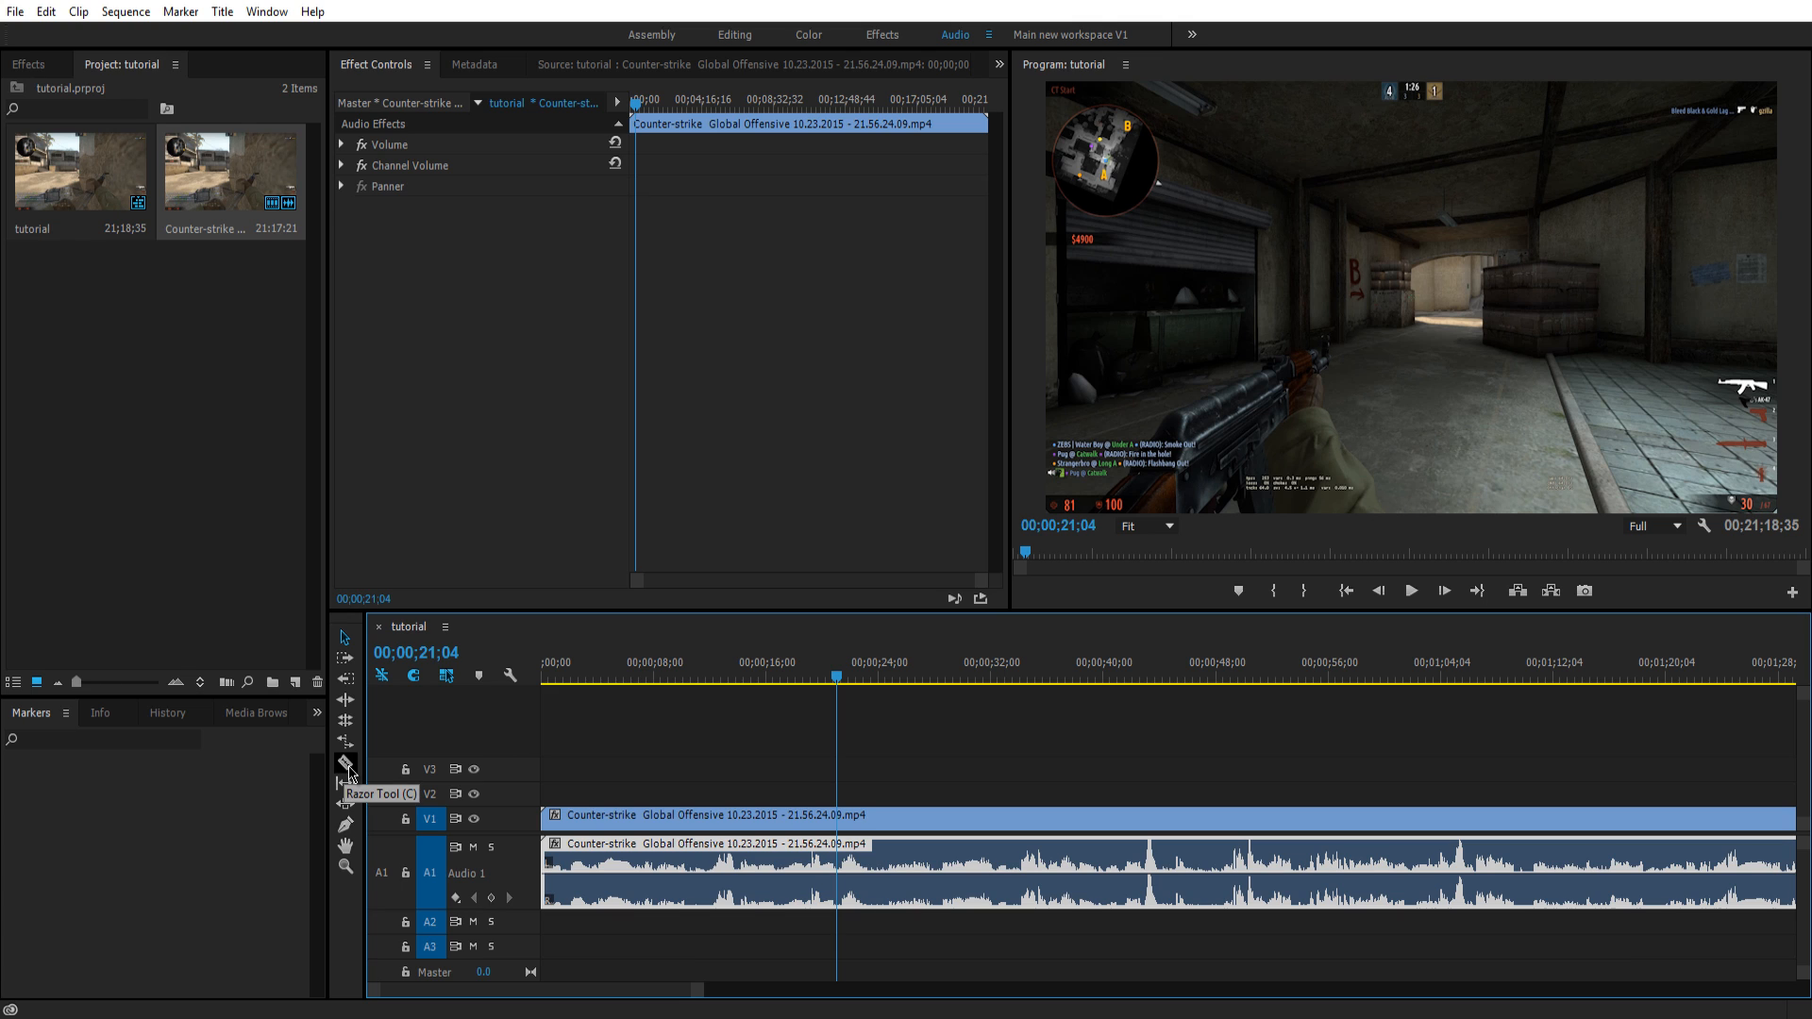
key("c")
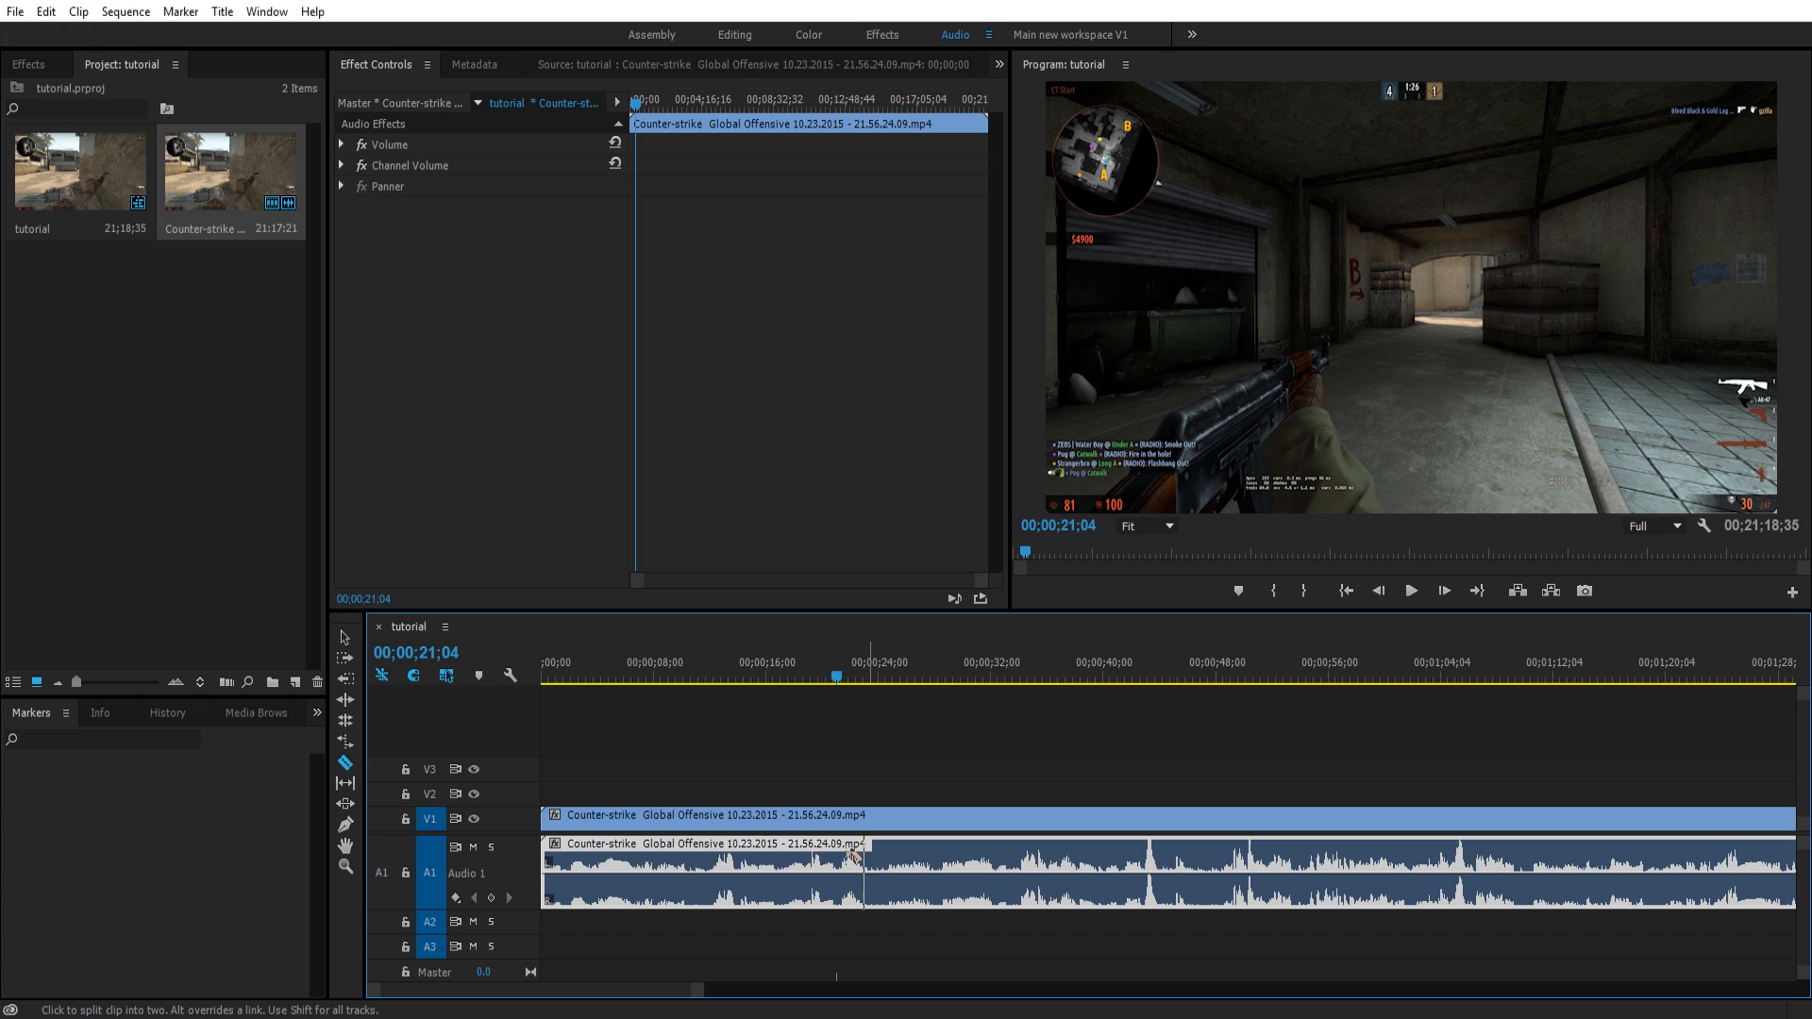
left_click(845, 854)
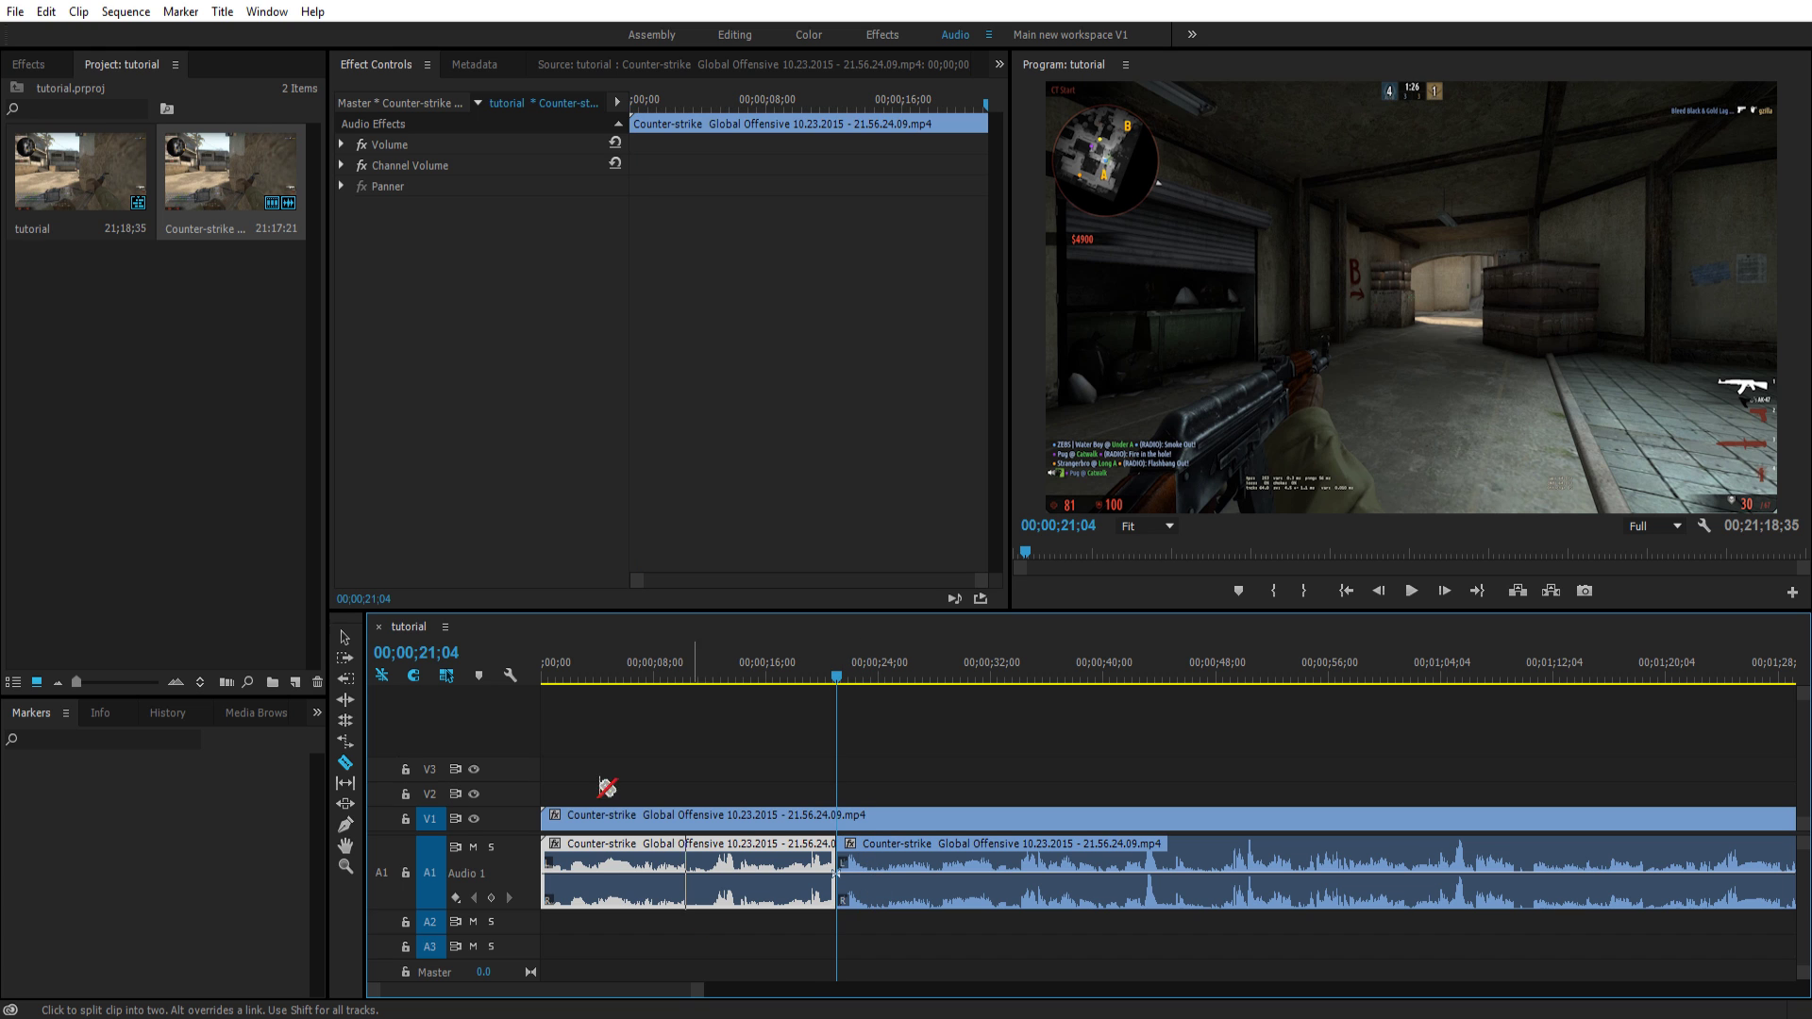
left_click(347, 640)
left_click(848, 663)
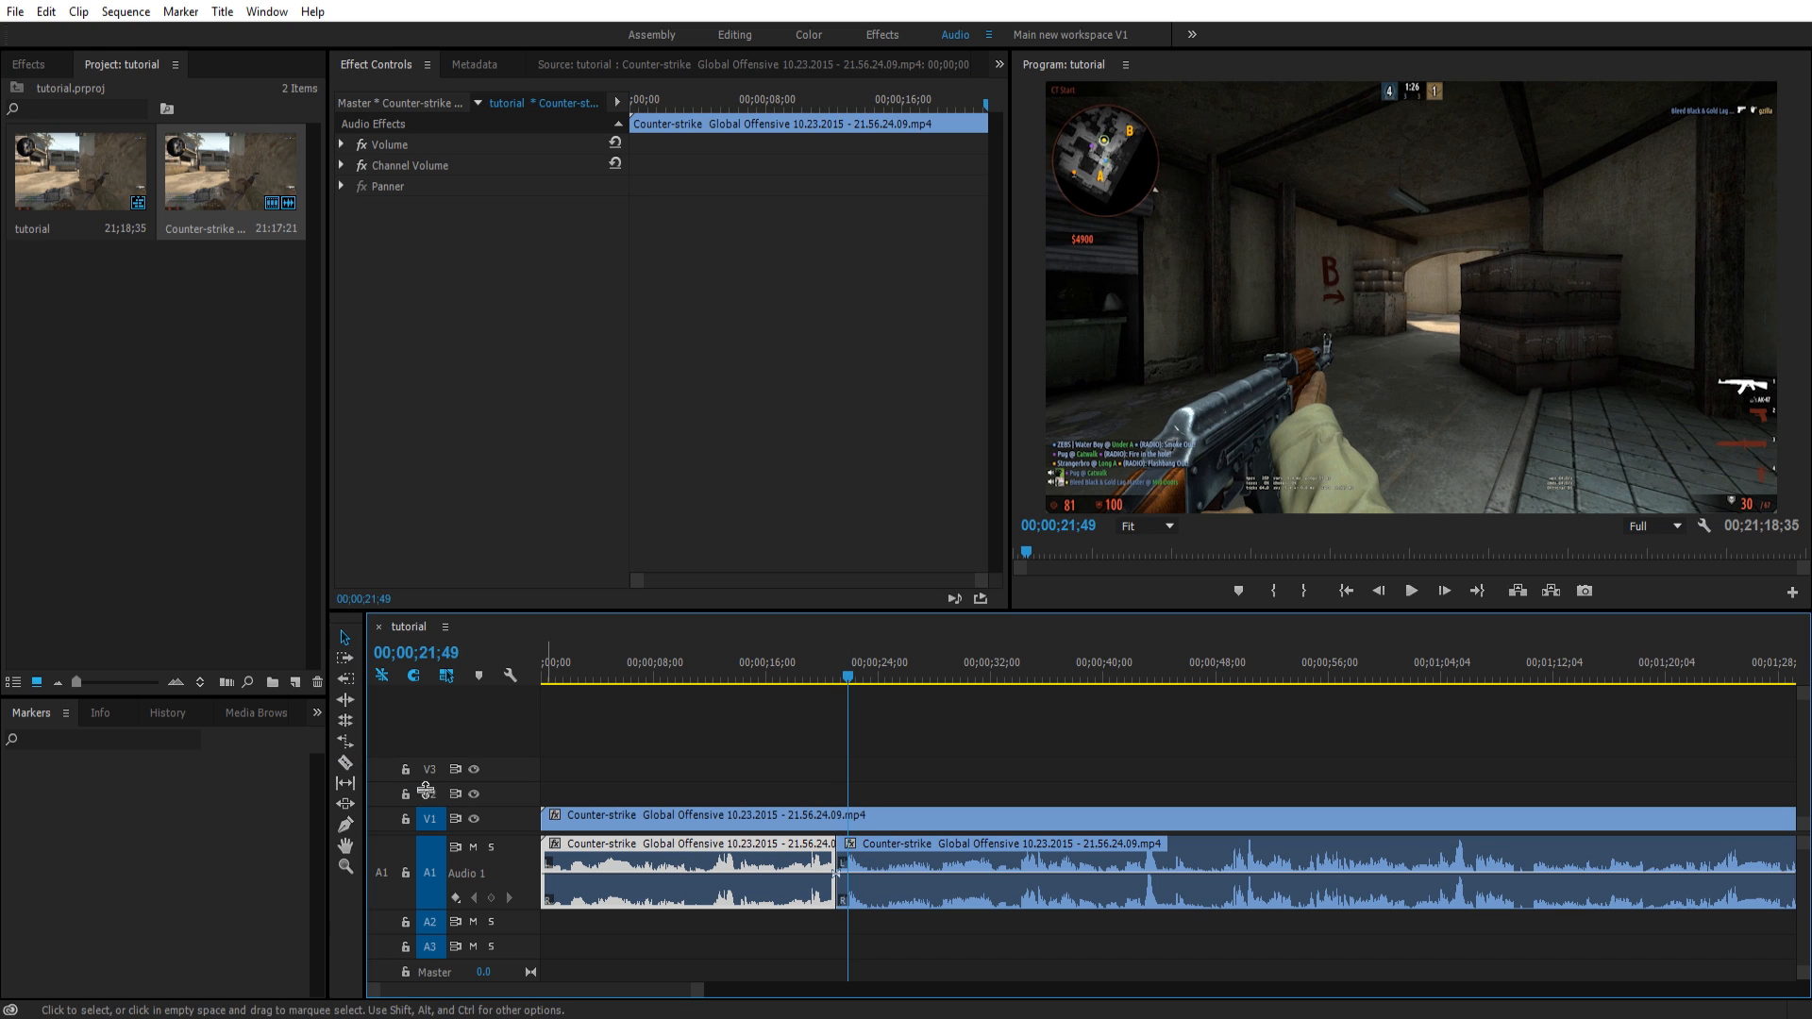
key("c")
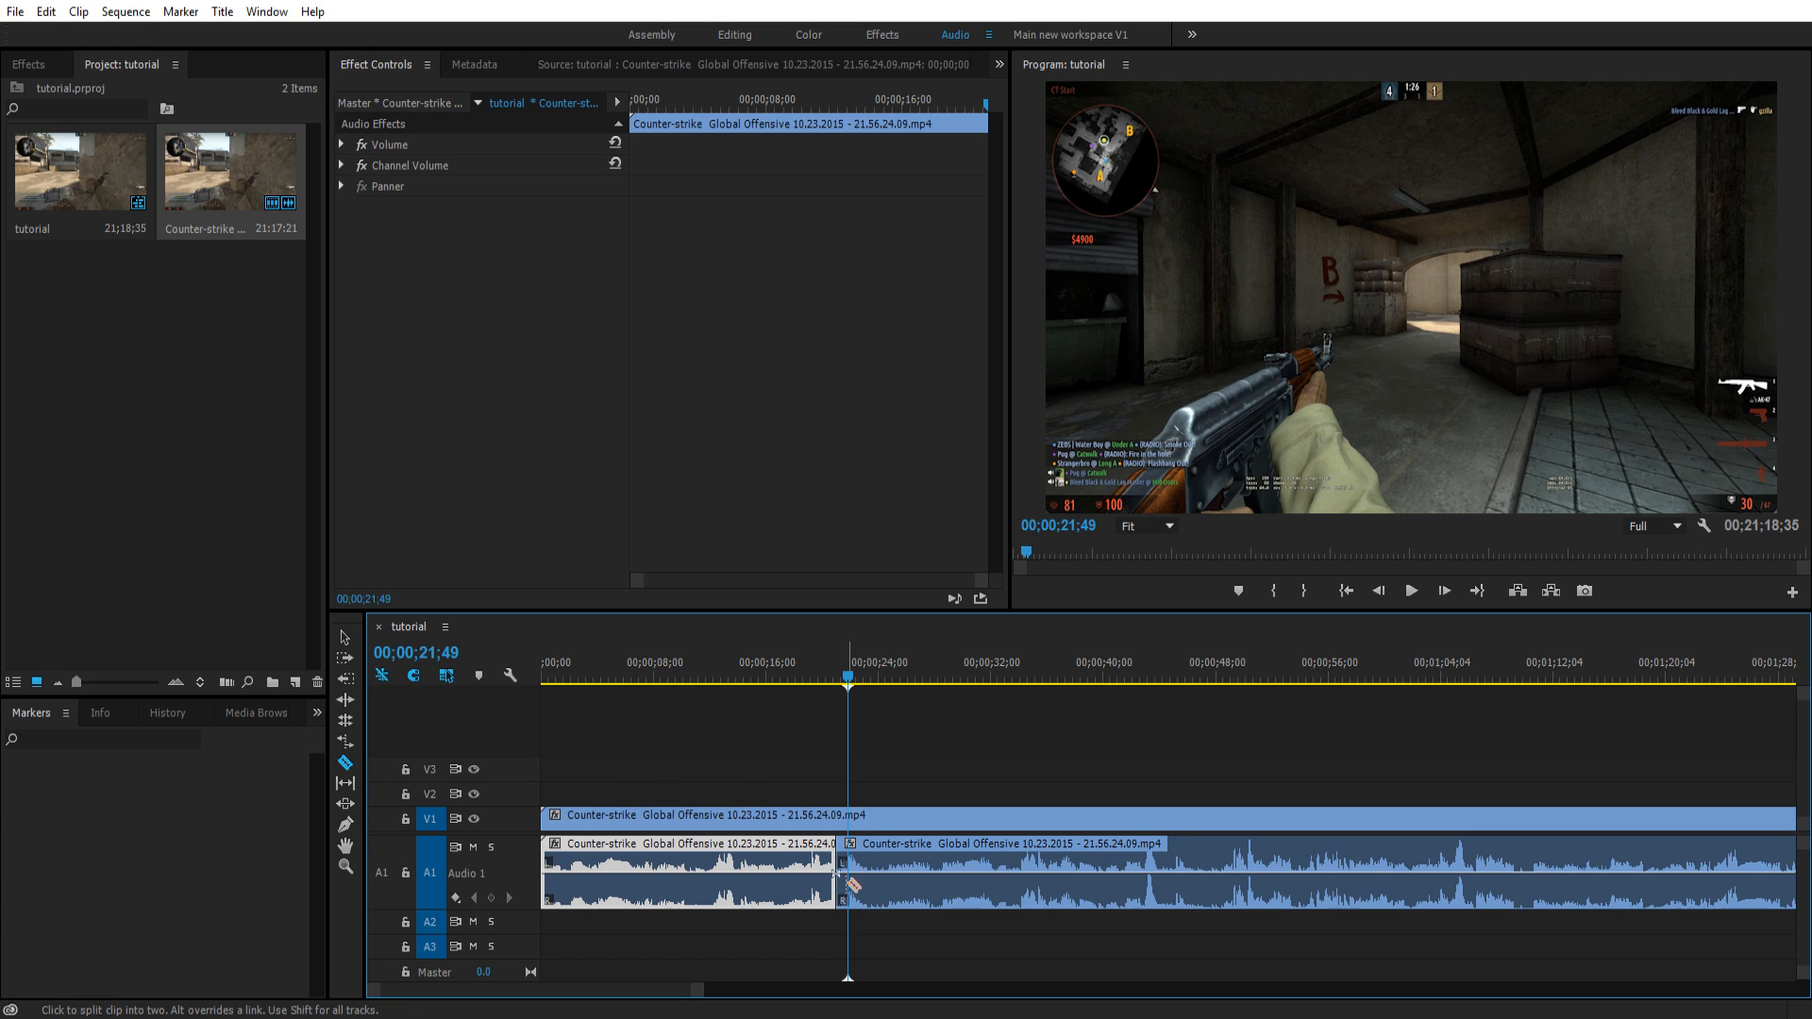
left_click(857, 871)
key("v")
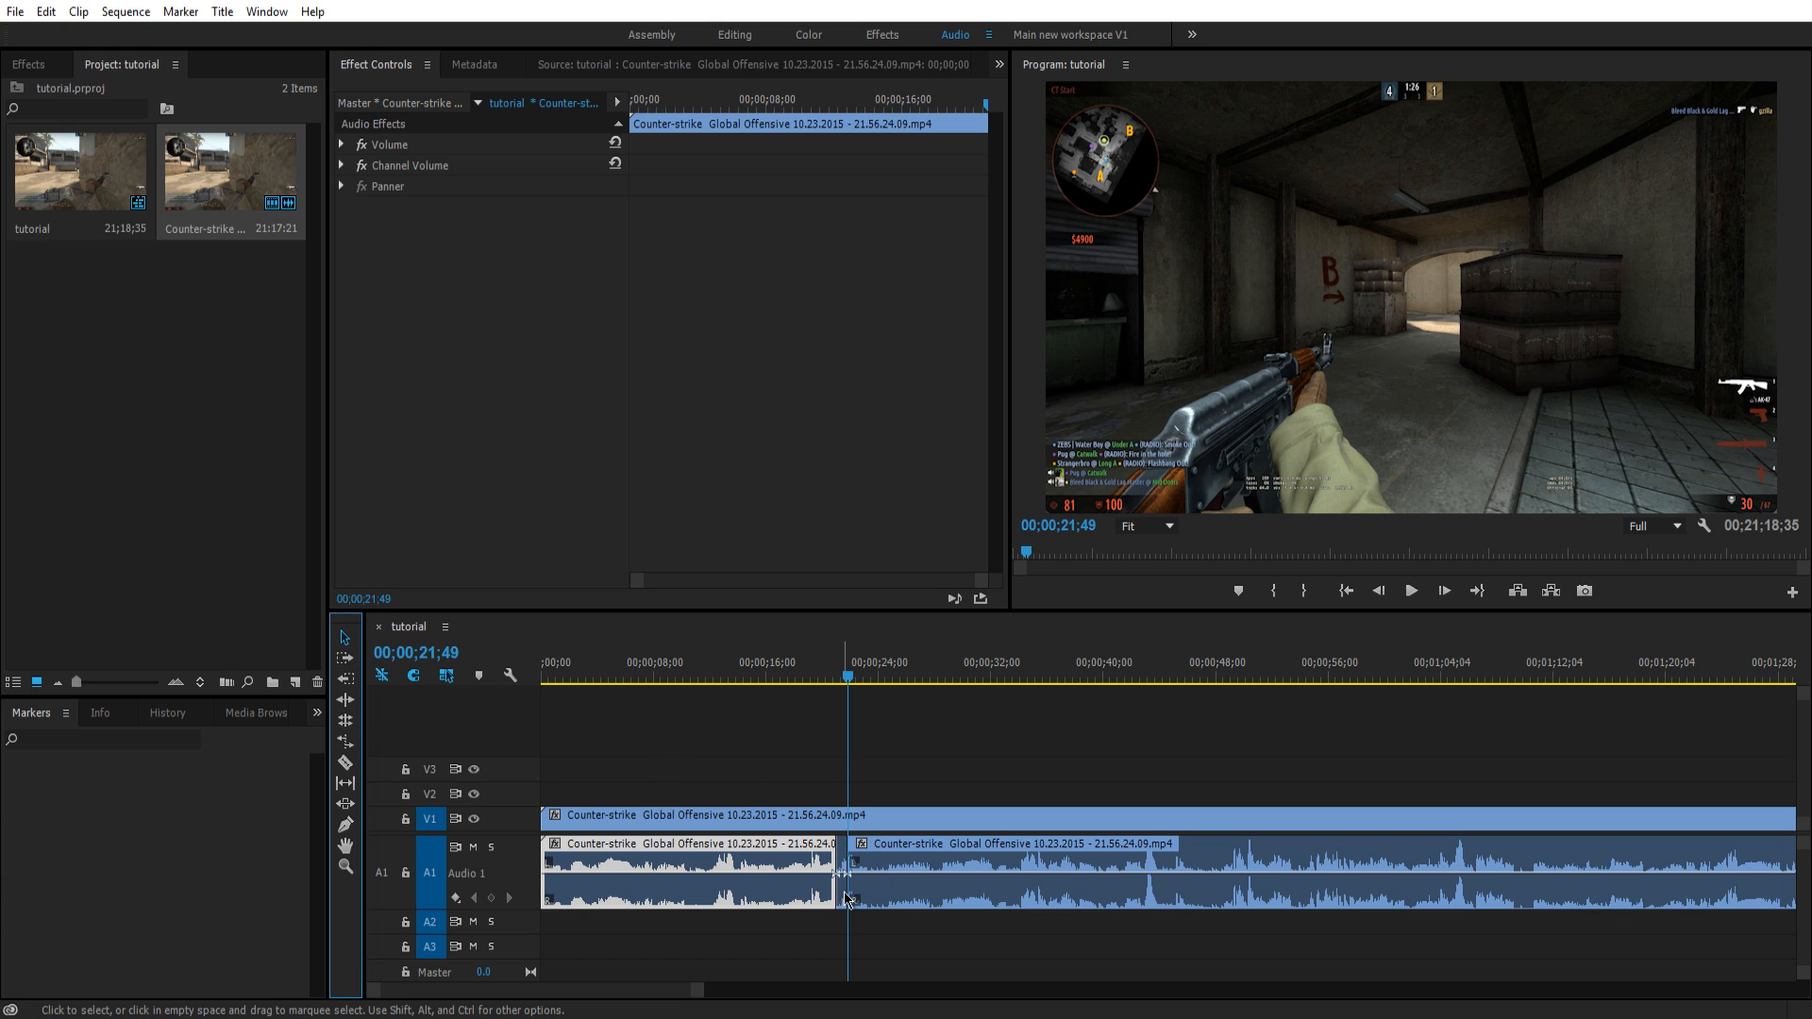
left_click(851, 889)
left_click(858, 890)
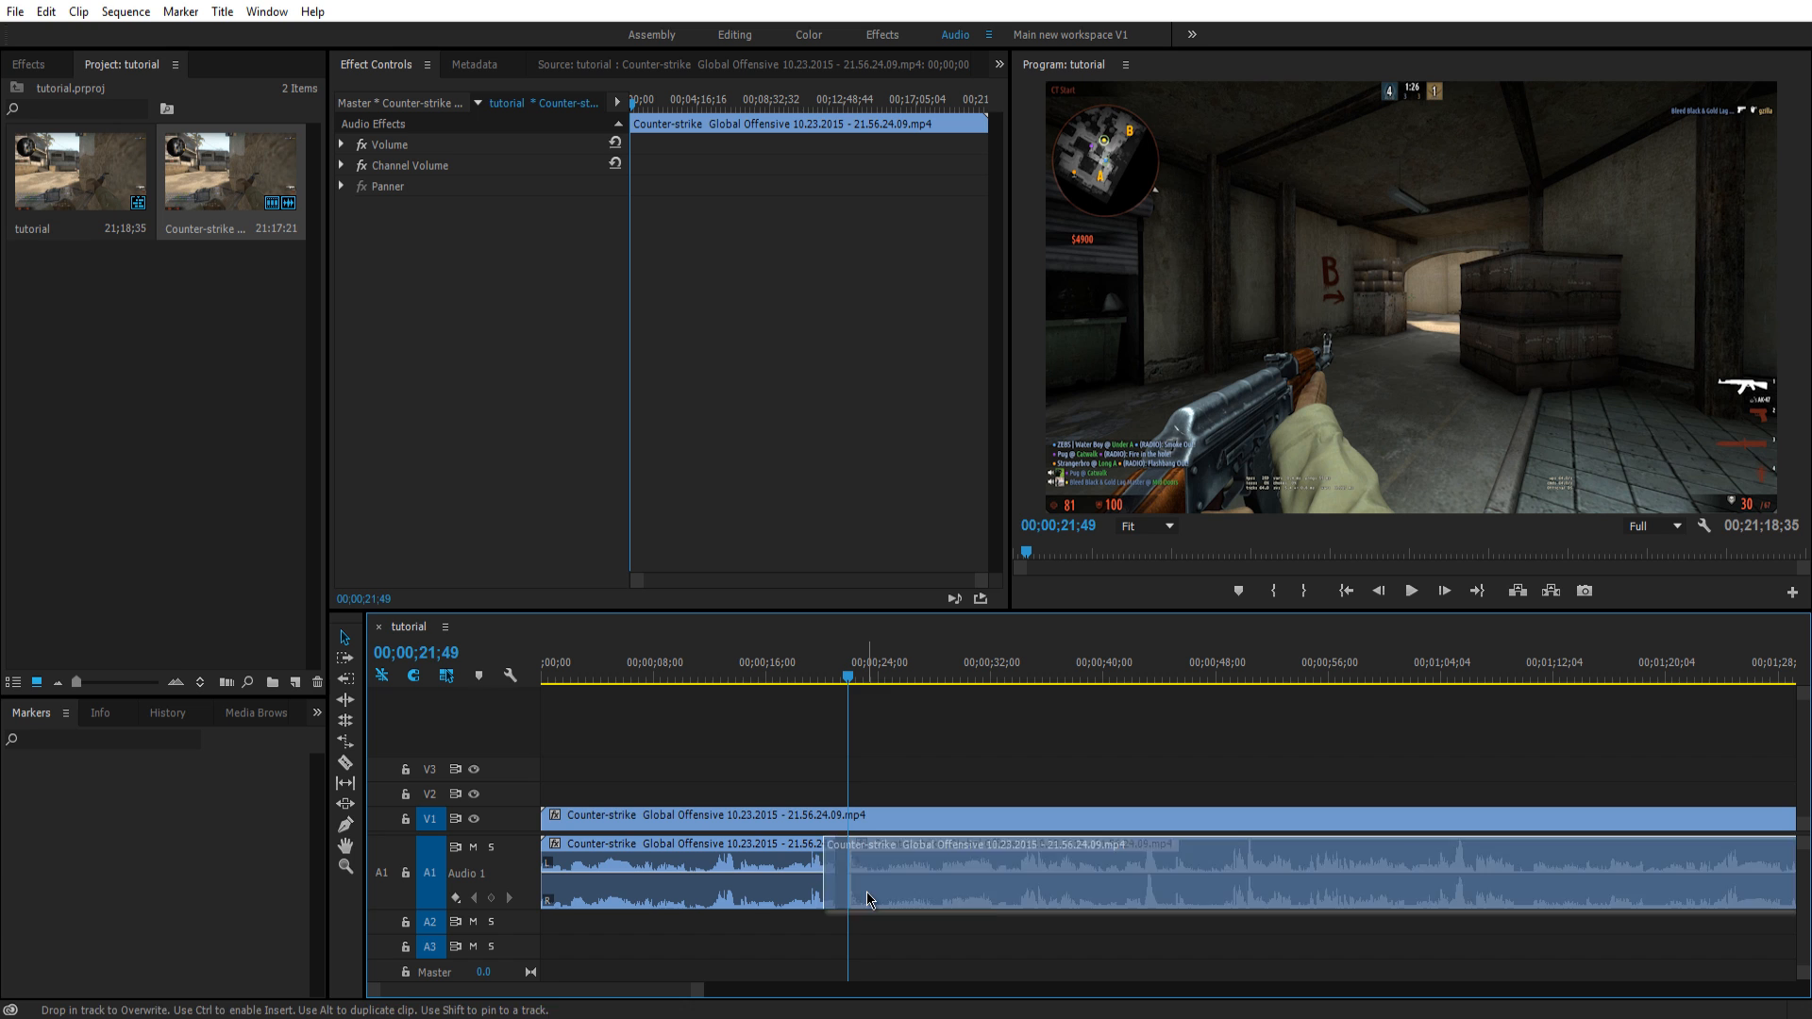
mouse_move(847, 871)
left_mouse_down()
mouse_move(824, 871)
mouse_move(877, 901)
left_mouse_up()
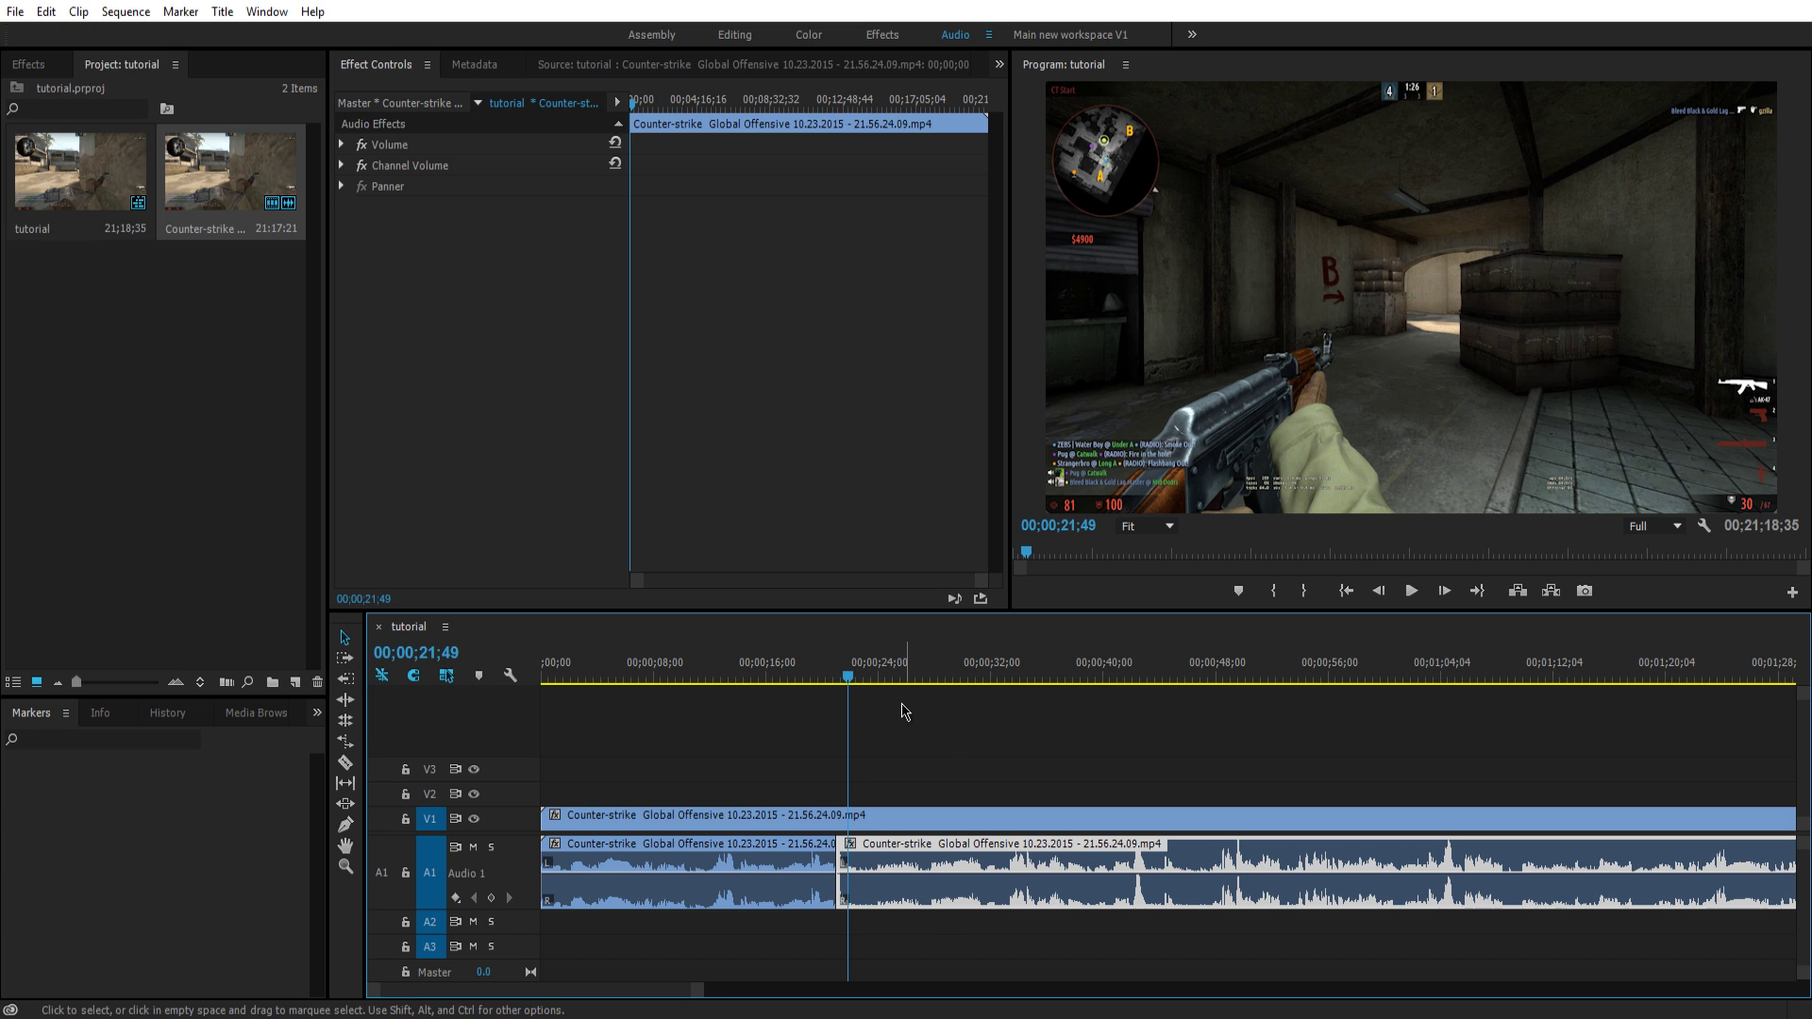
left_click(815, 678)
key("Delete")
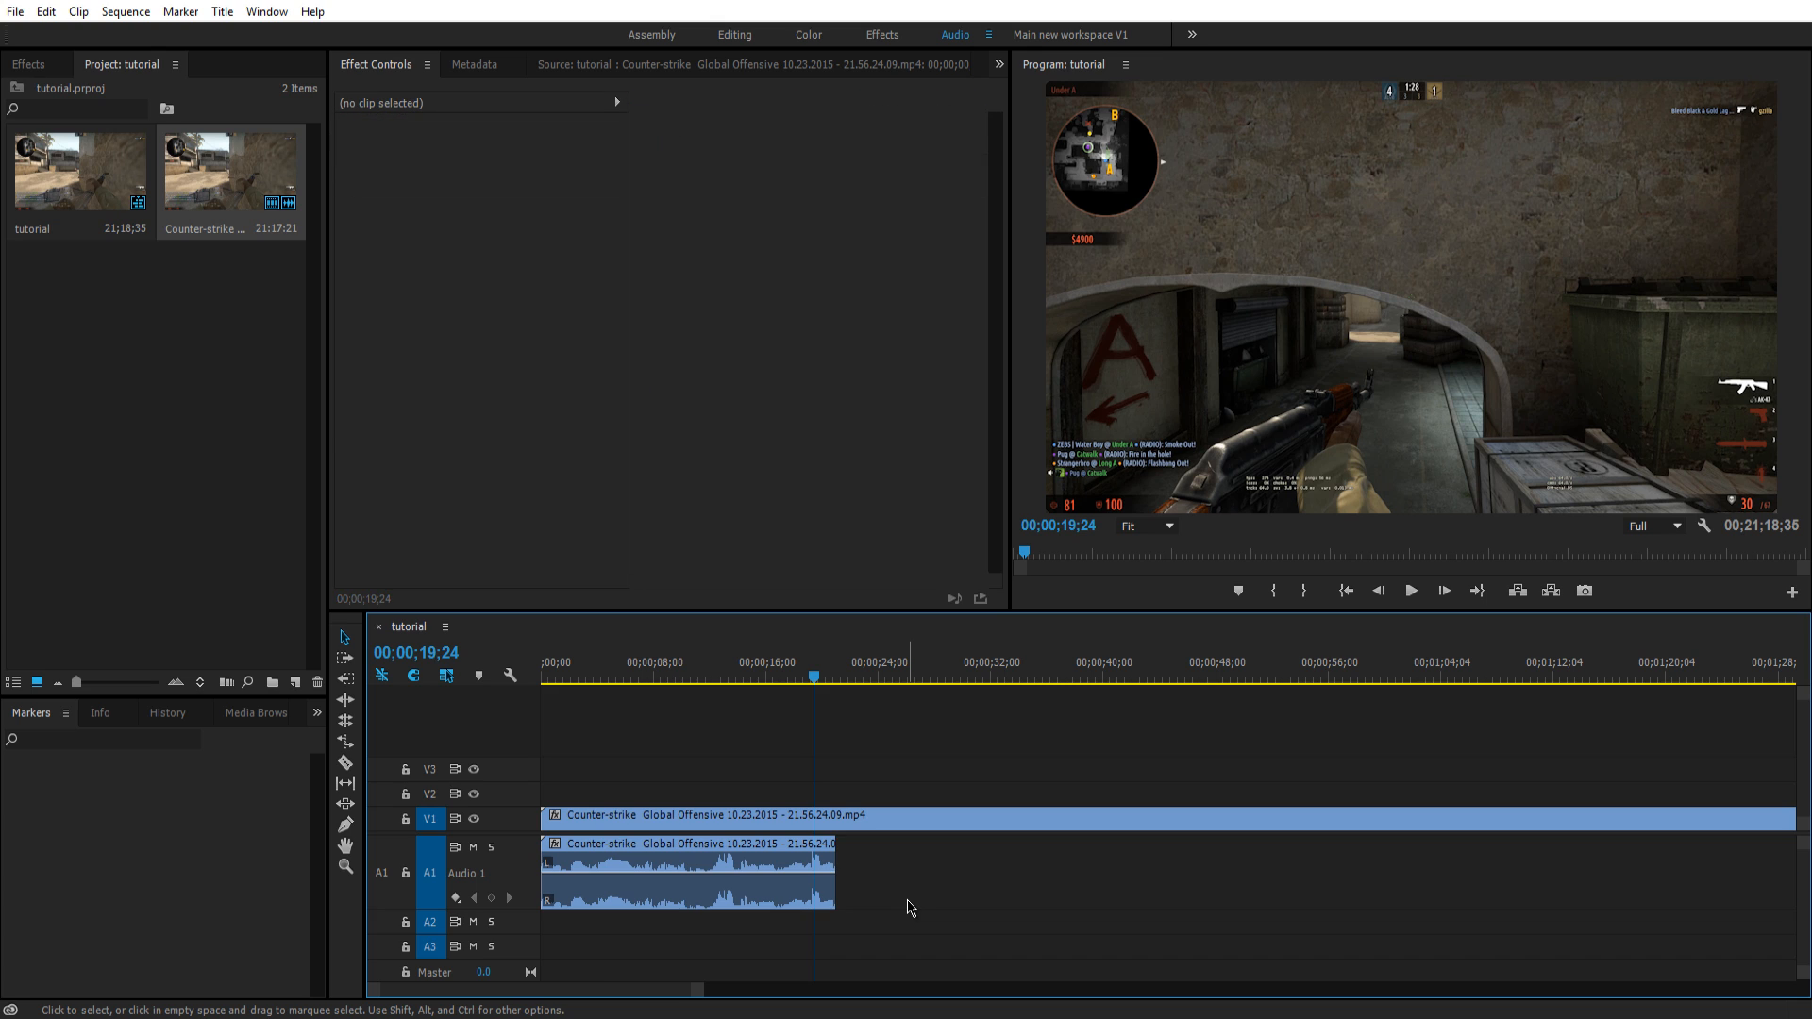
key("ctrl+z")
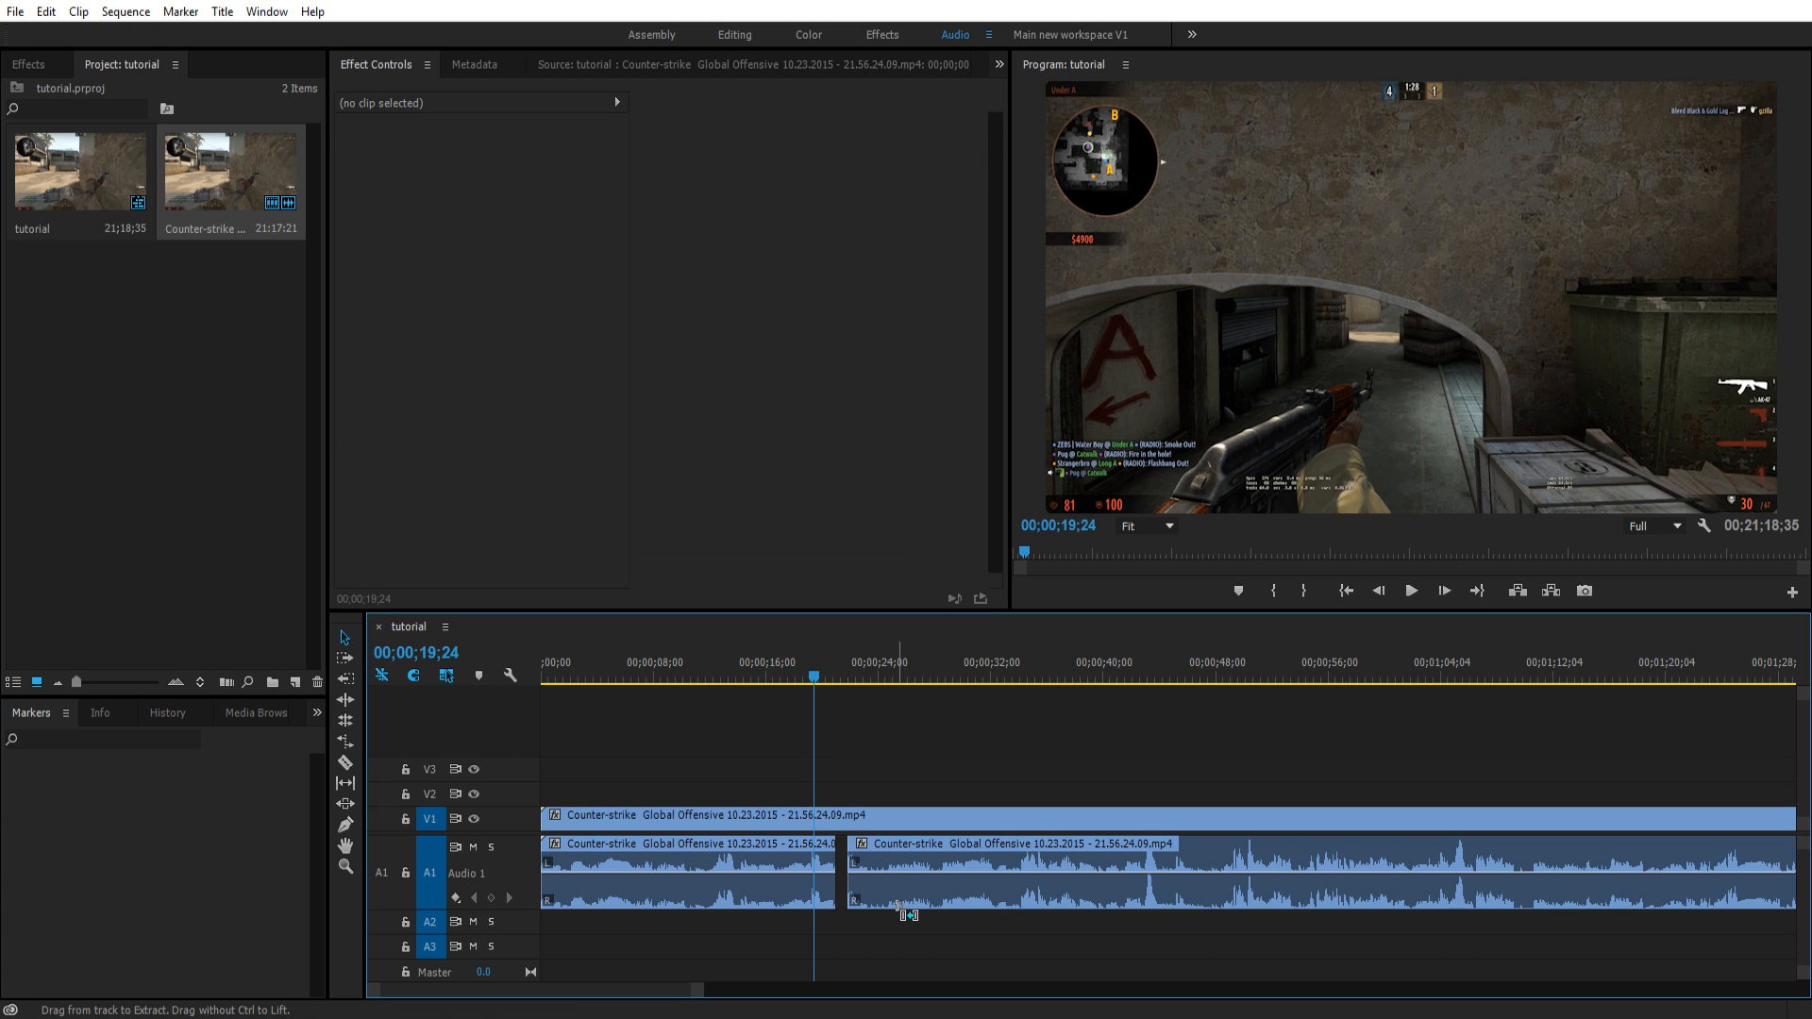
key("ctrl+z")
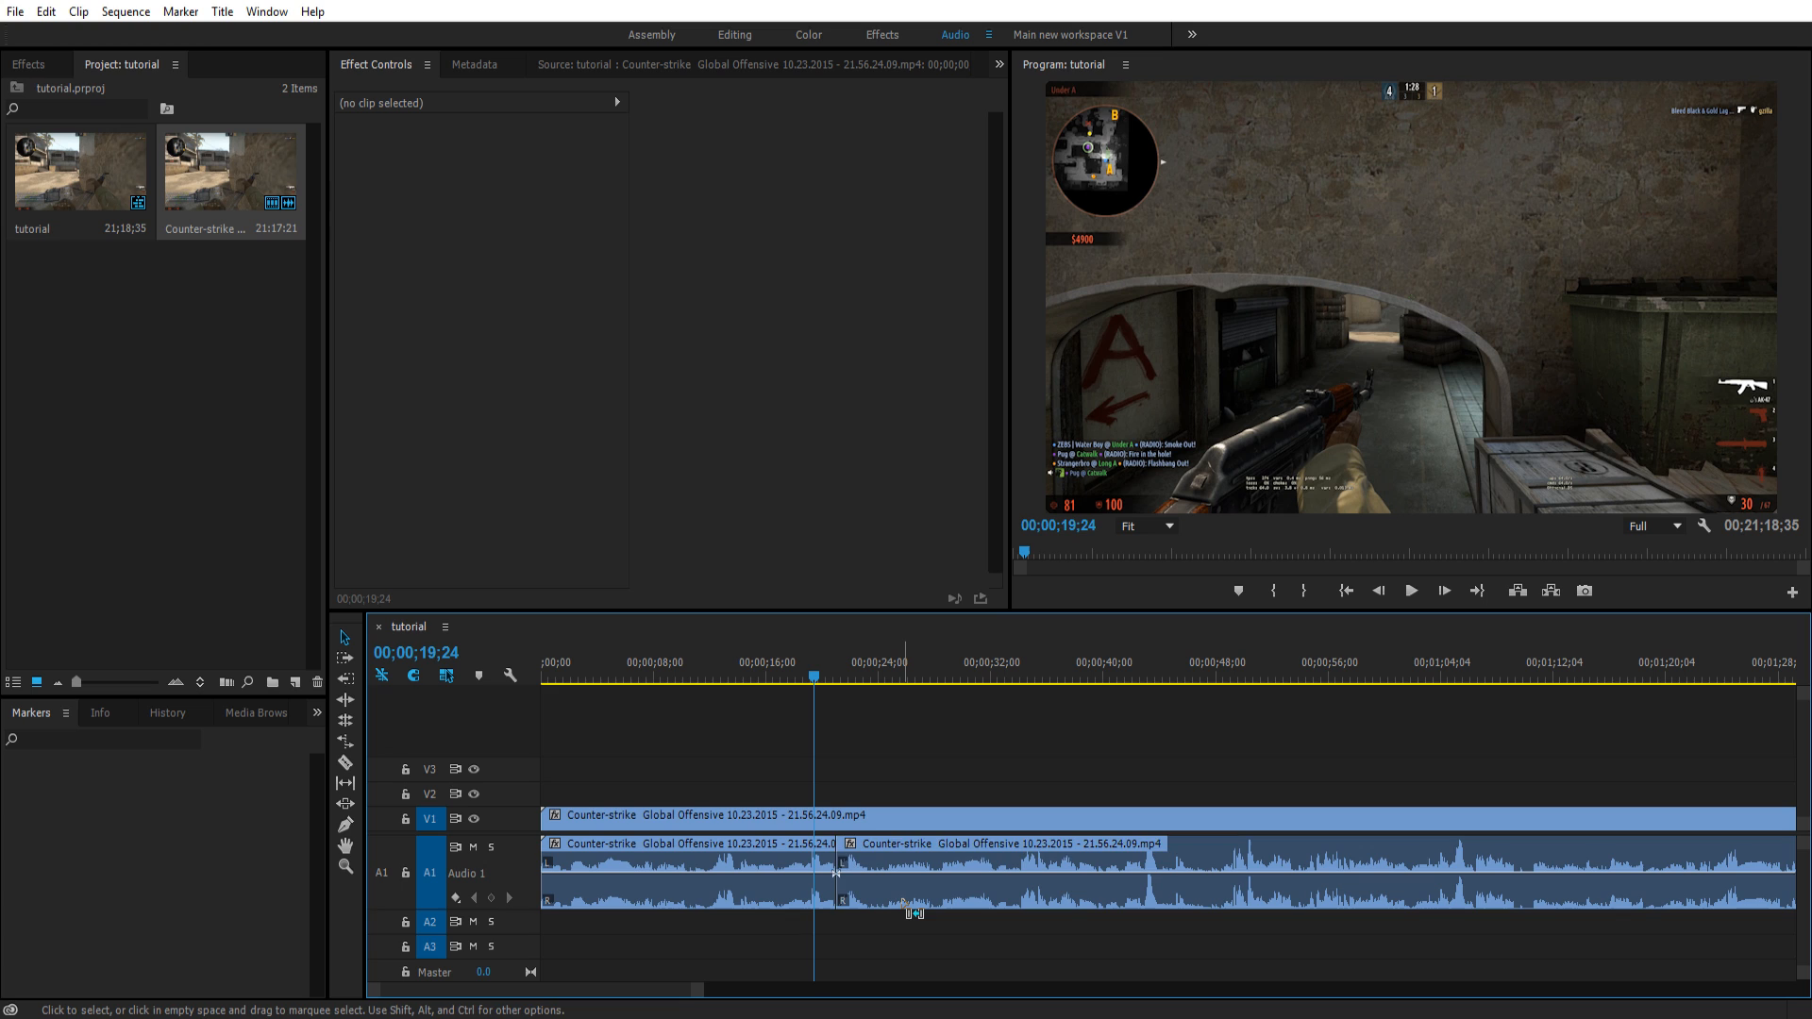
key("ctrl+z")
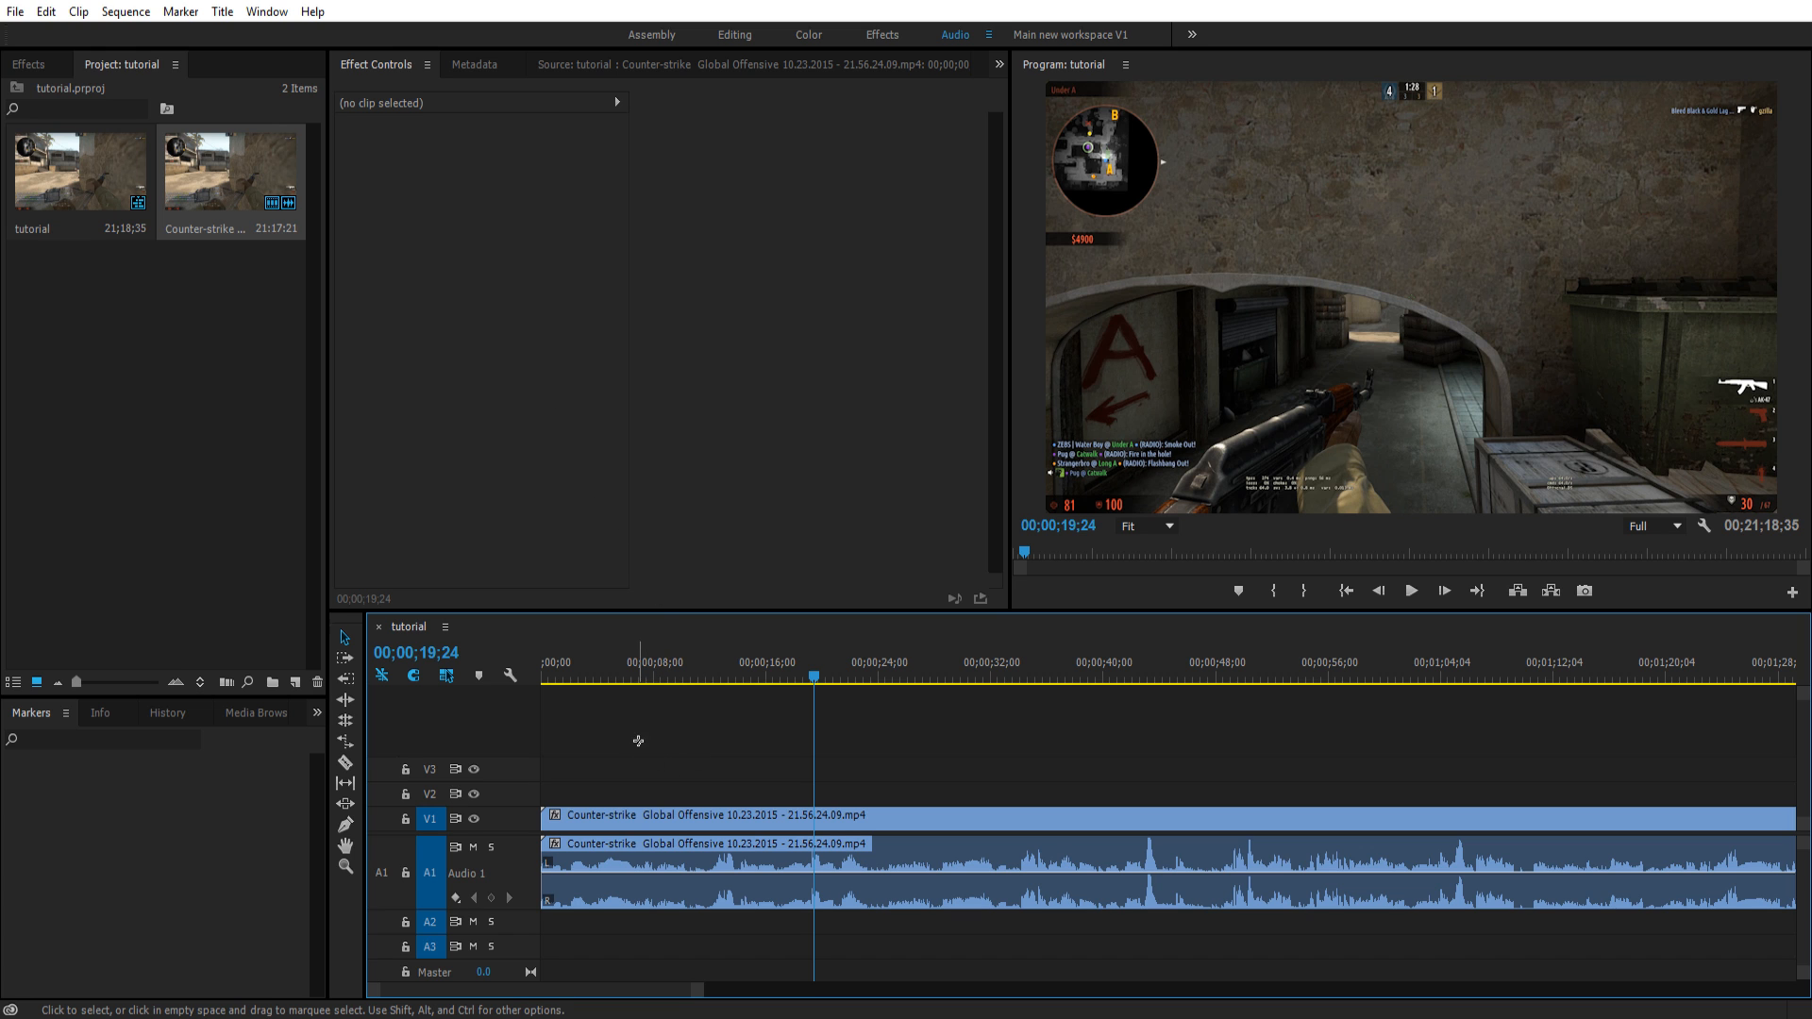
left_click_drag(651, 750, 1312, 960)
left_click_drag(849, 864, 1120, 864)
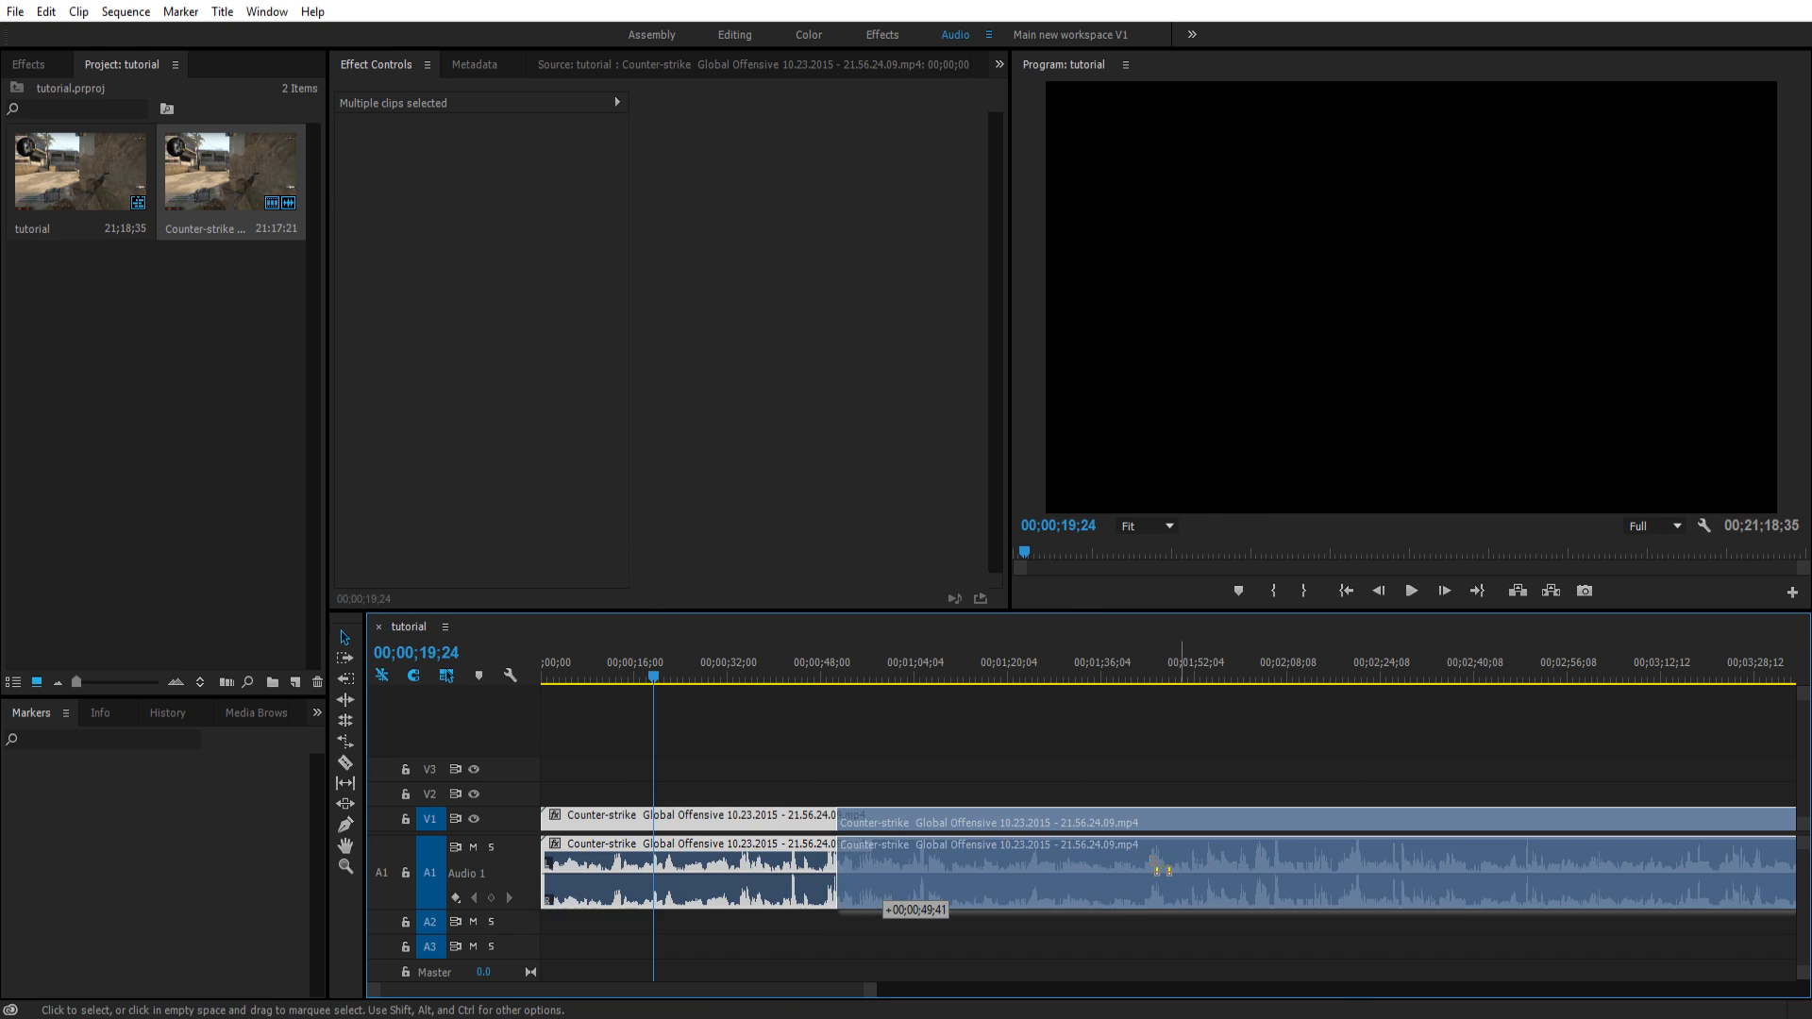
key("backslash")
left_click_drag(739, 864, 709, 864)
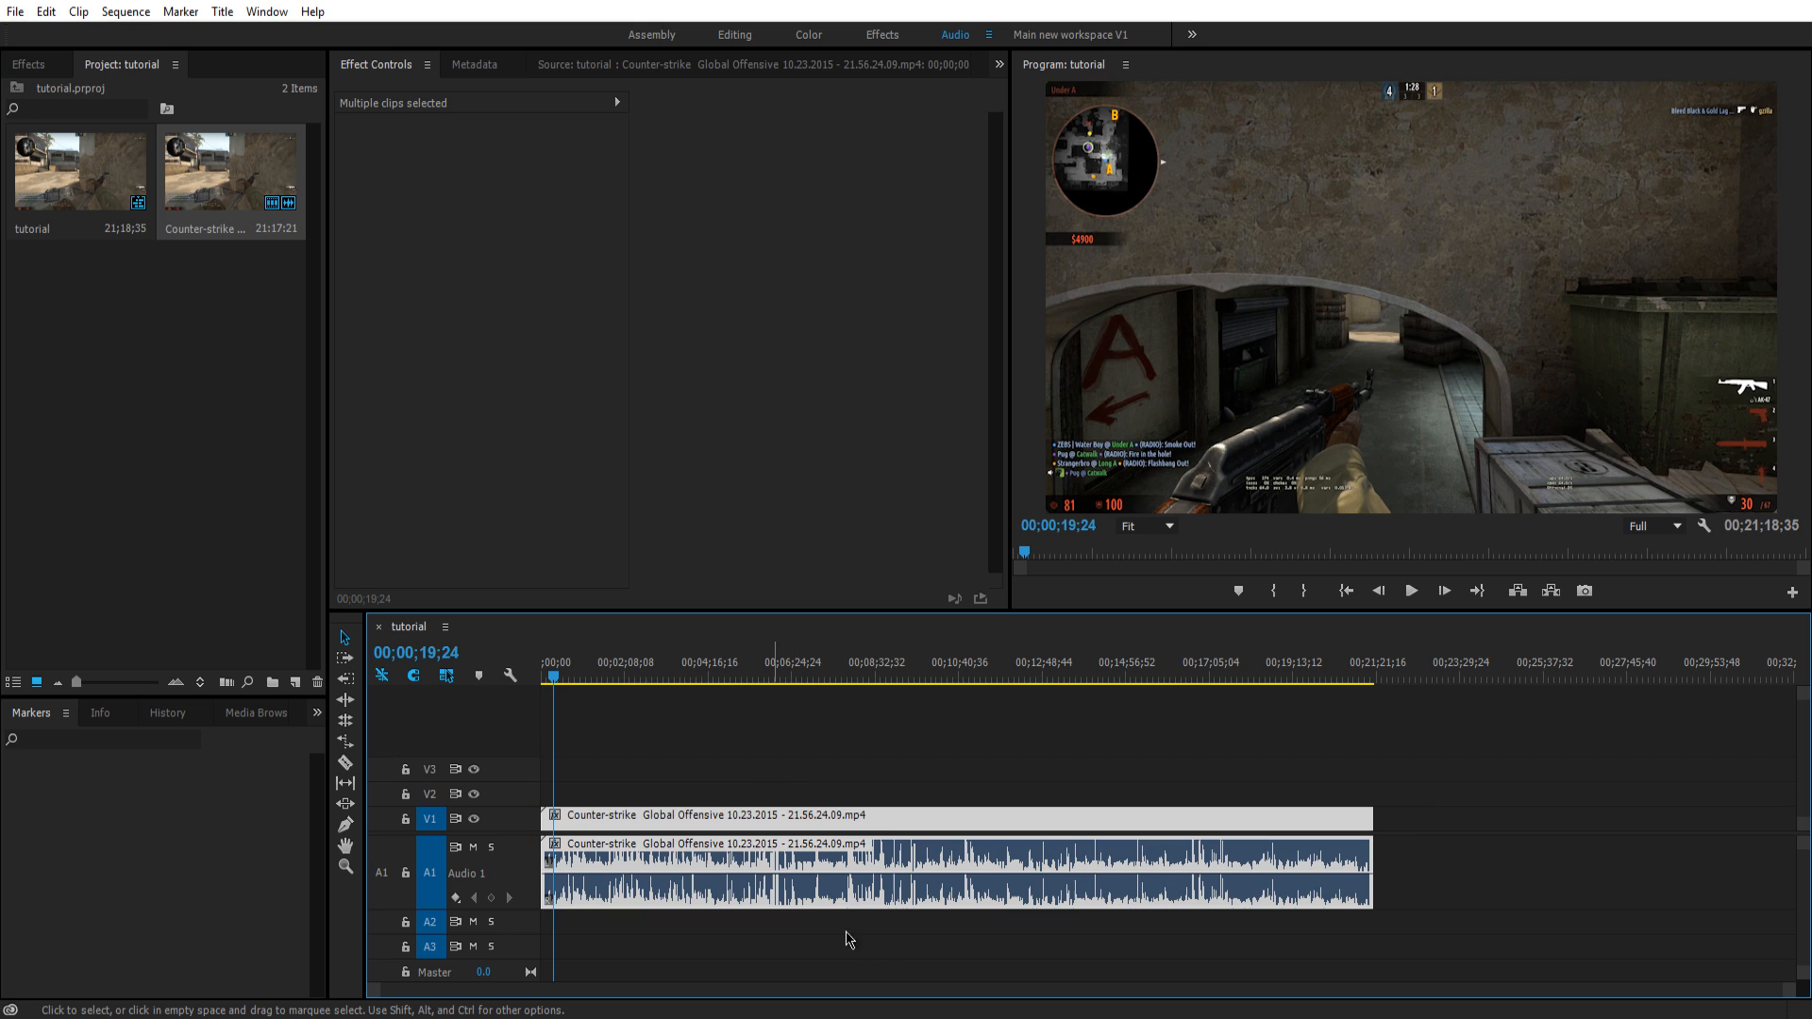
left_click(343, 677)
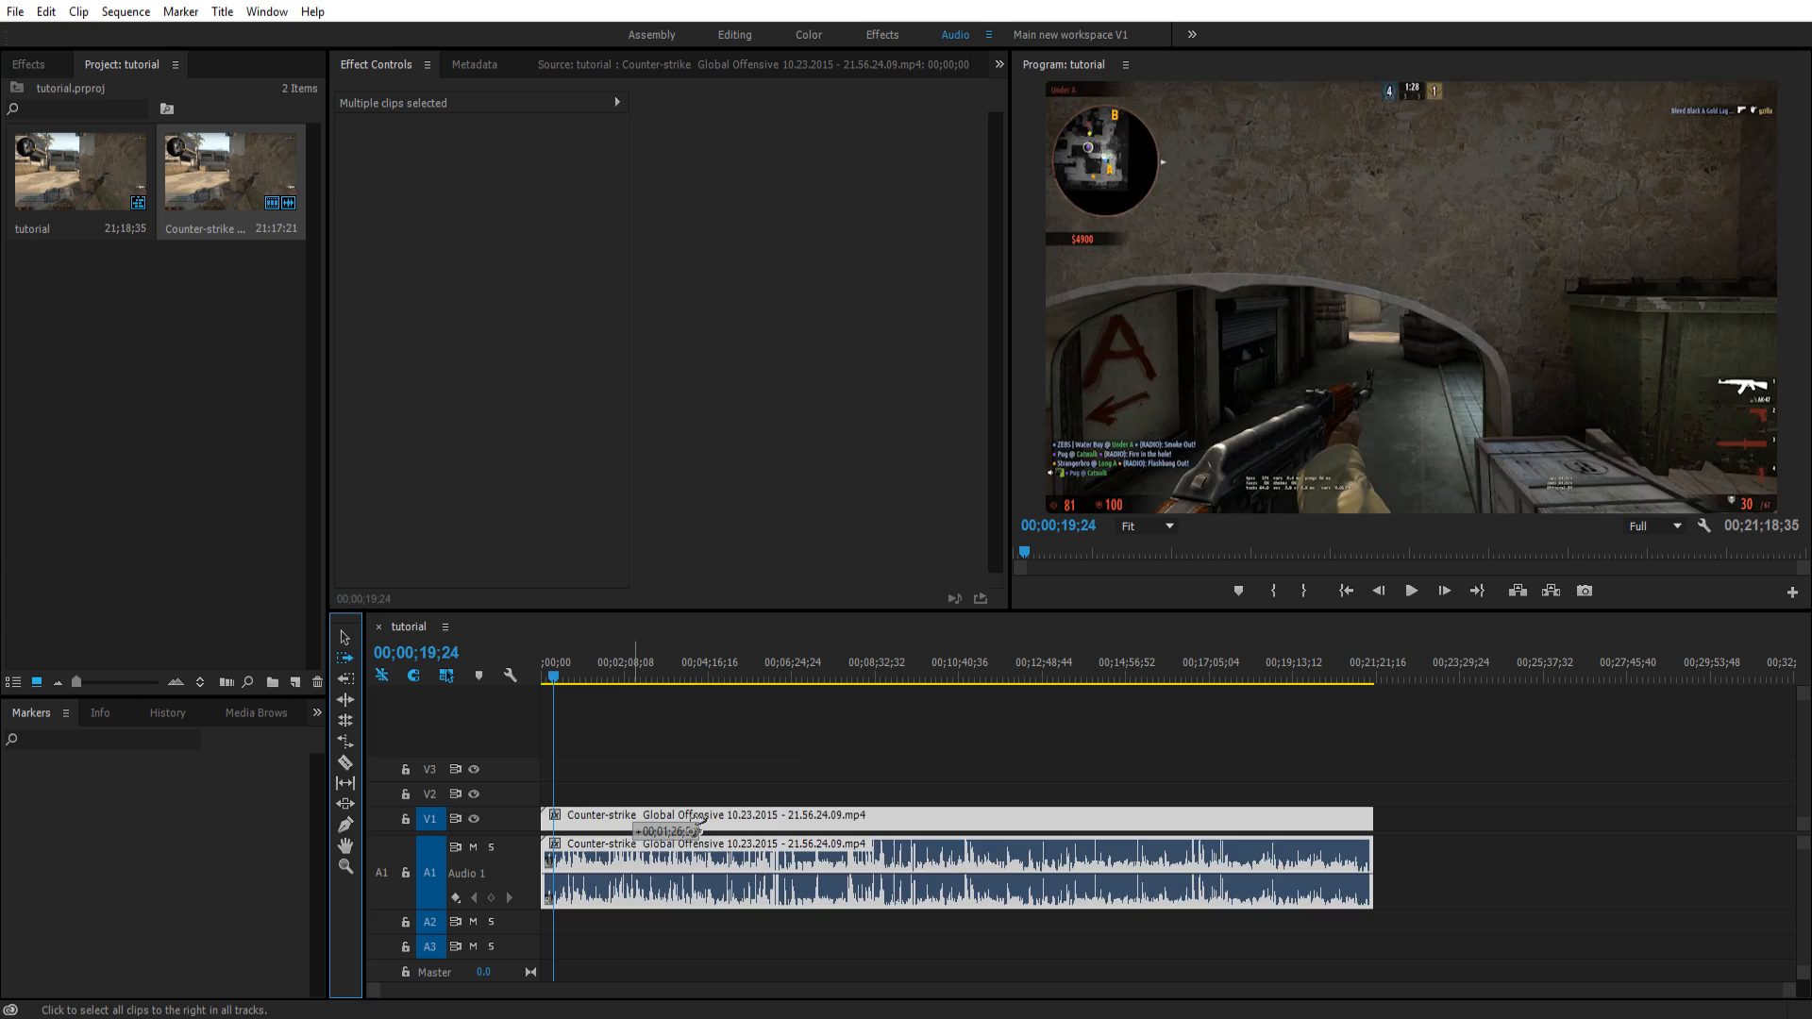
left_click_drag(633, 830, 700, 830)
key("ctrl+z")
key("v")
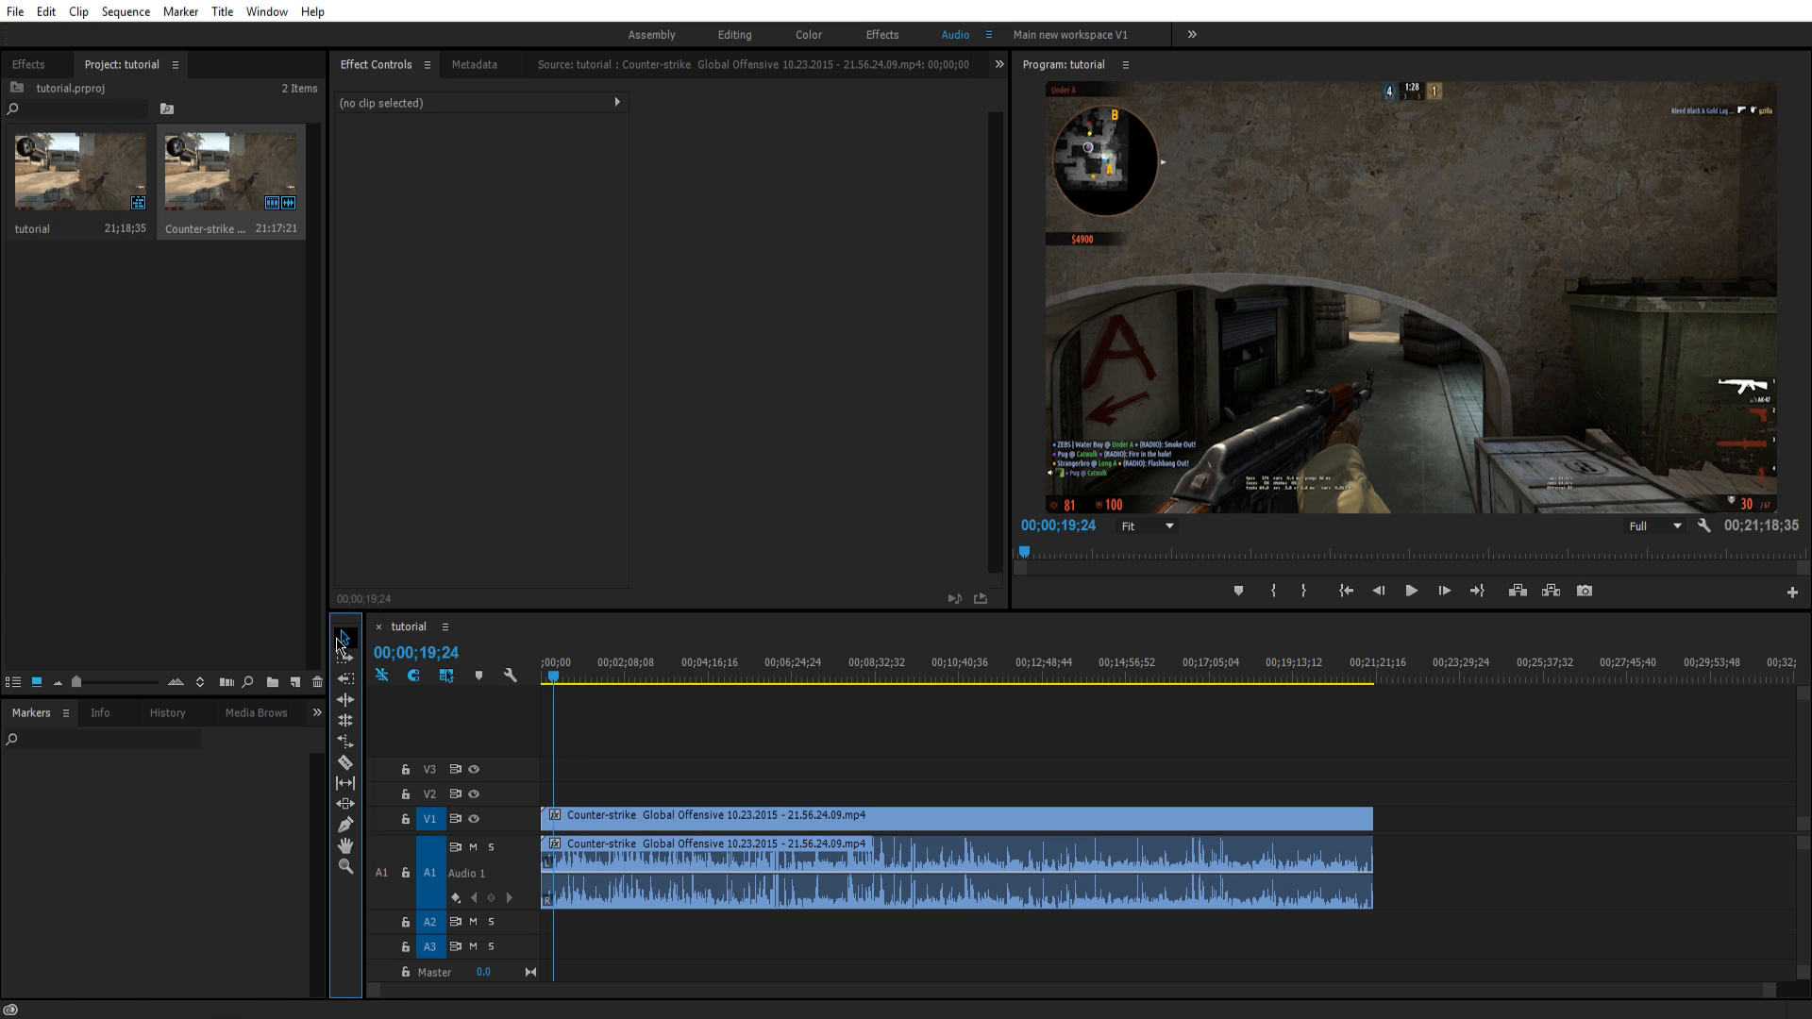
left_click(514, 777)
left_click(115, 304)
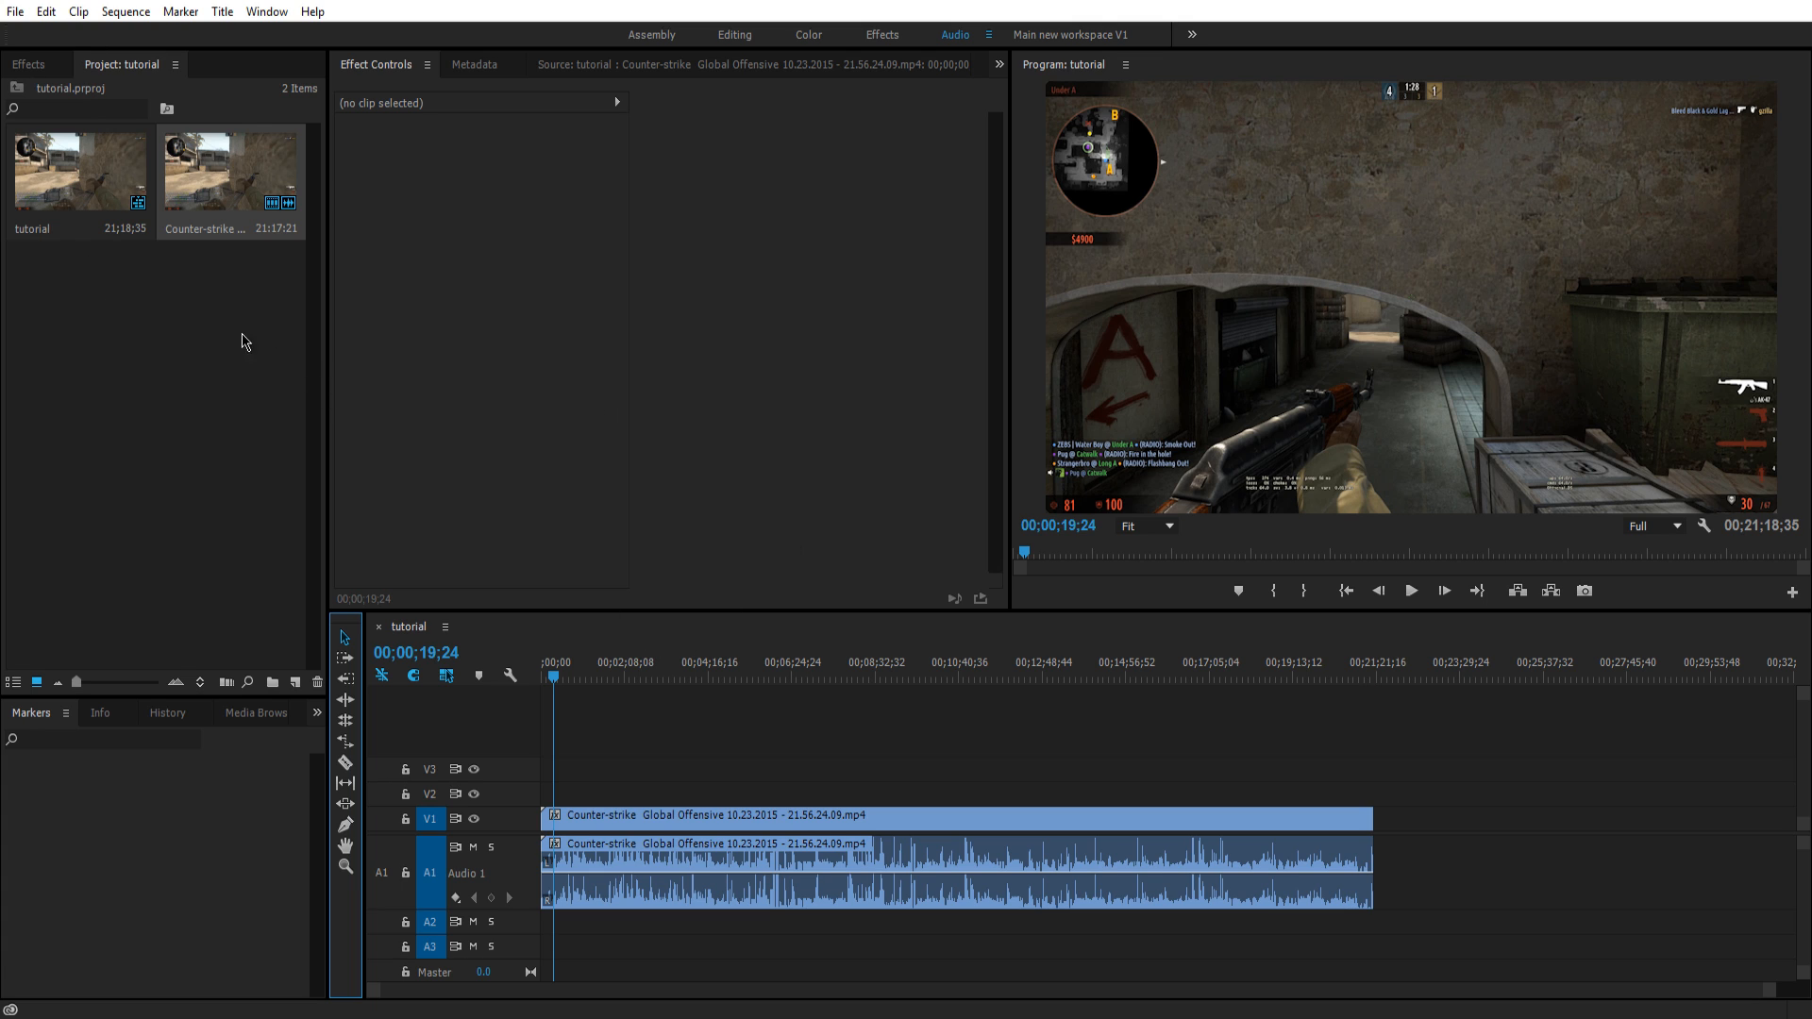
Glance at the Effects panel and File menu, then return to the Project panel.
left_click(32, 63)
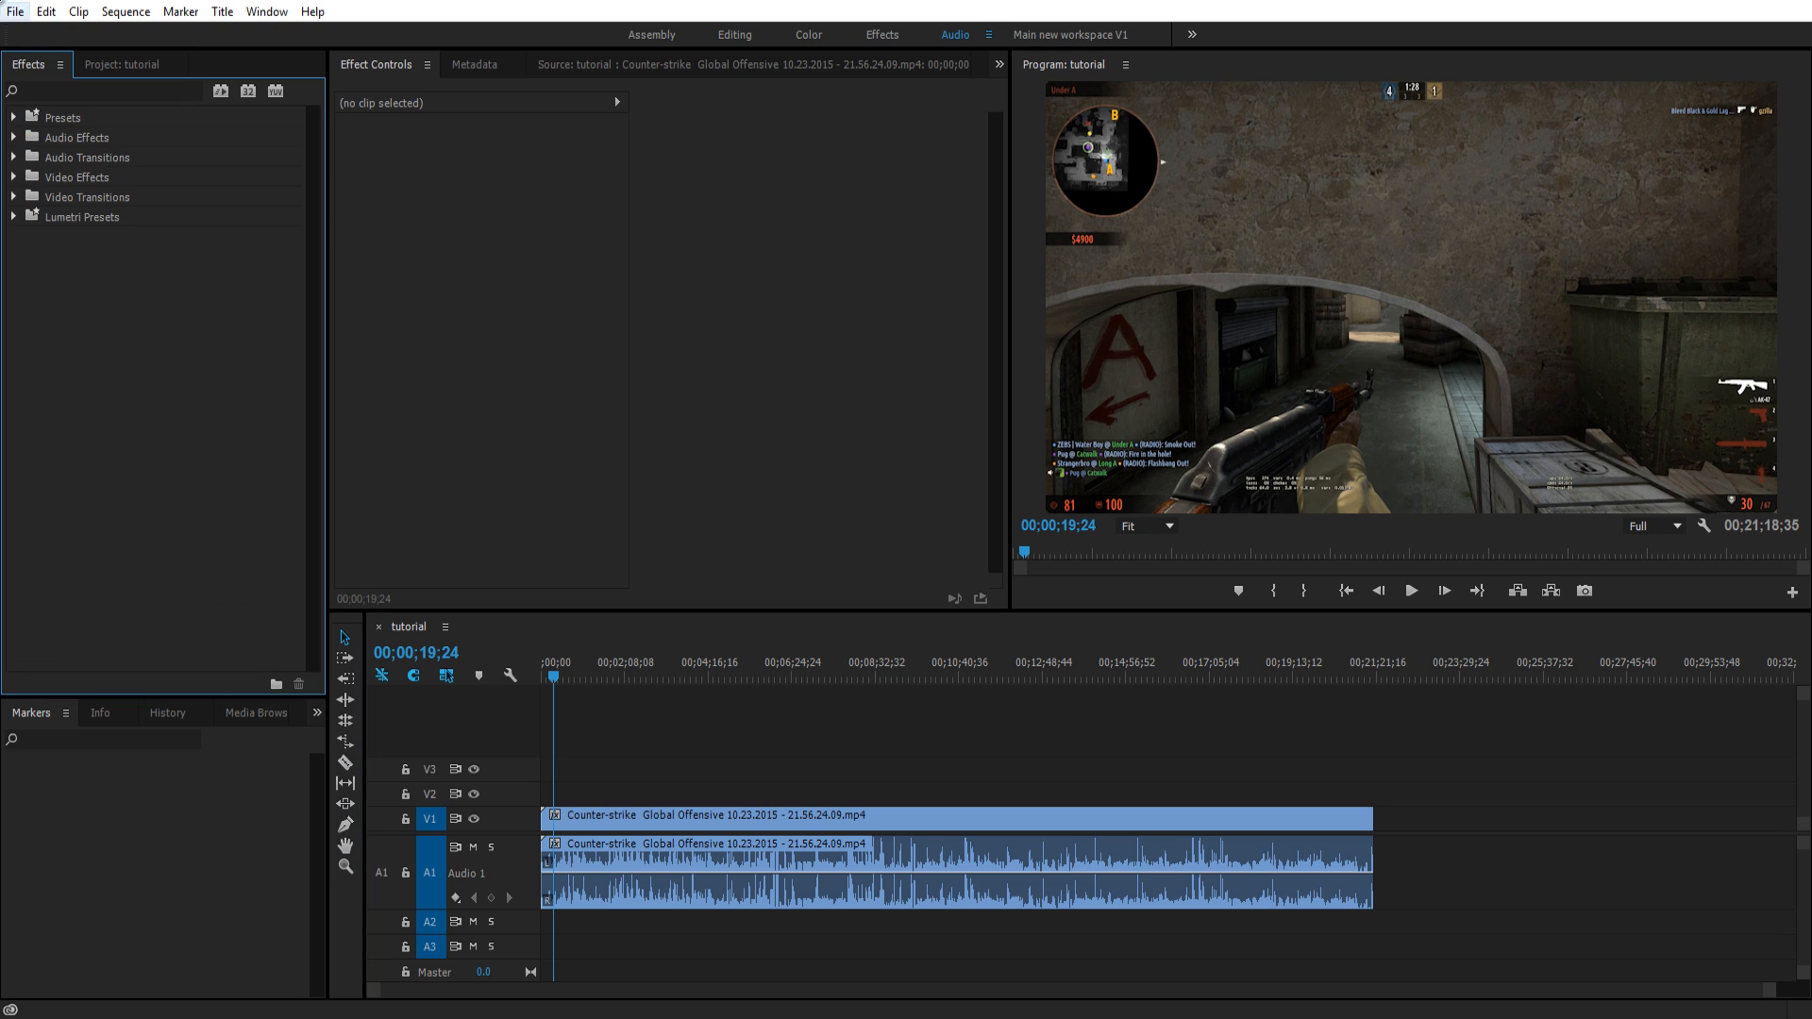
left_click(16, 12)
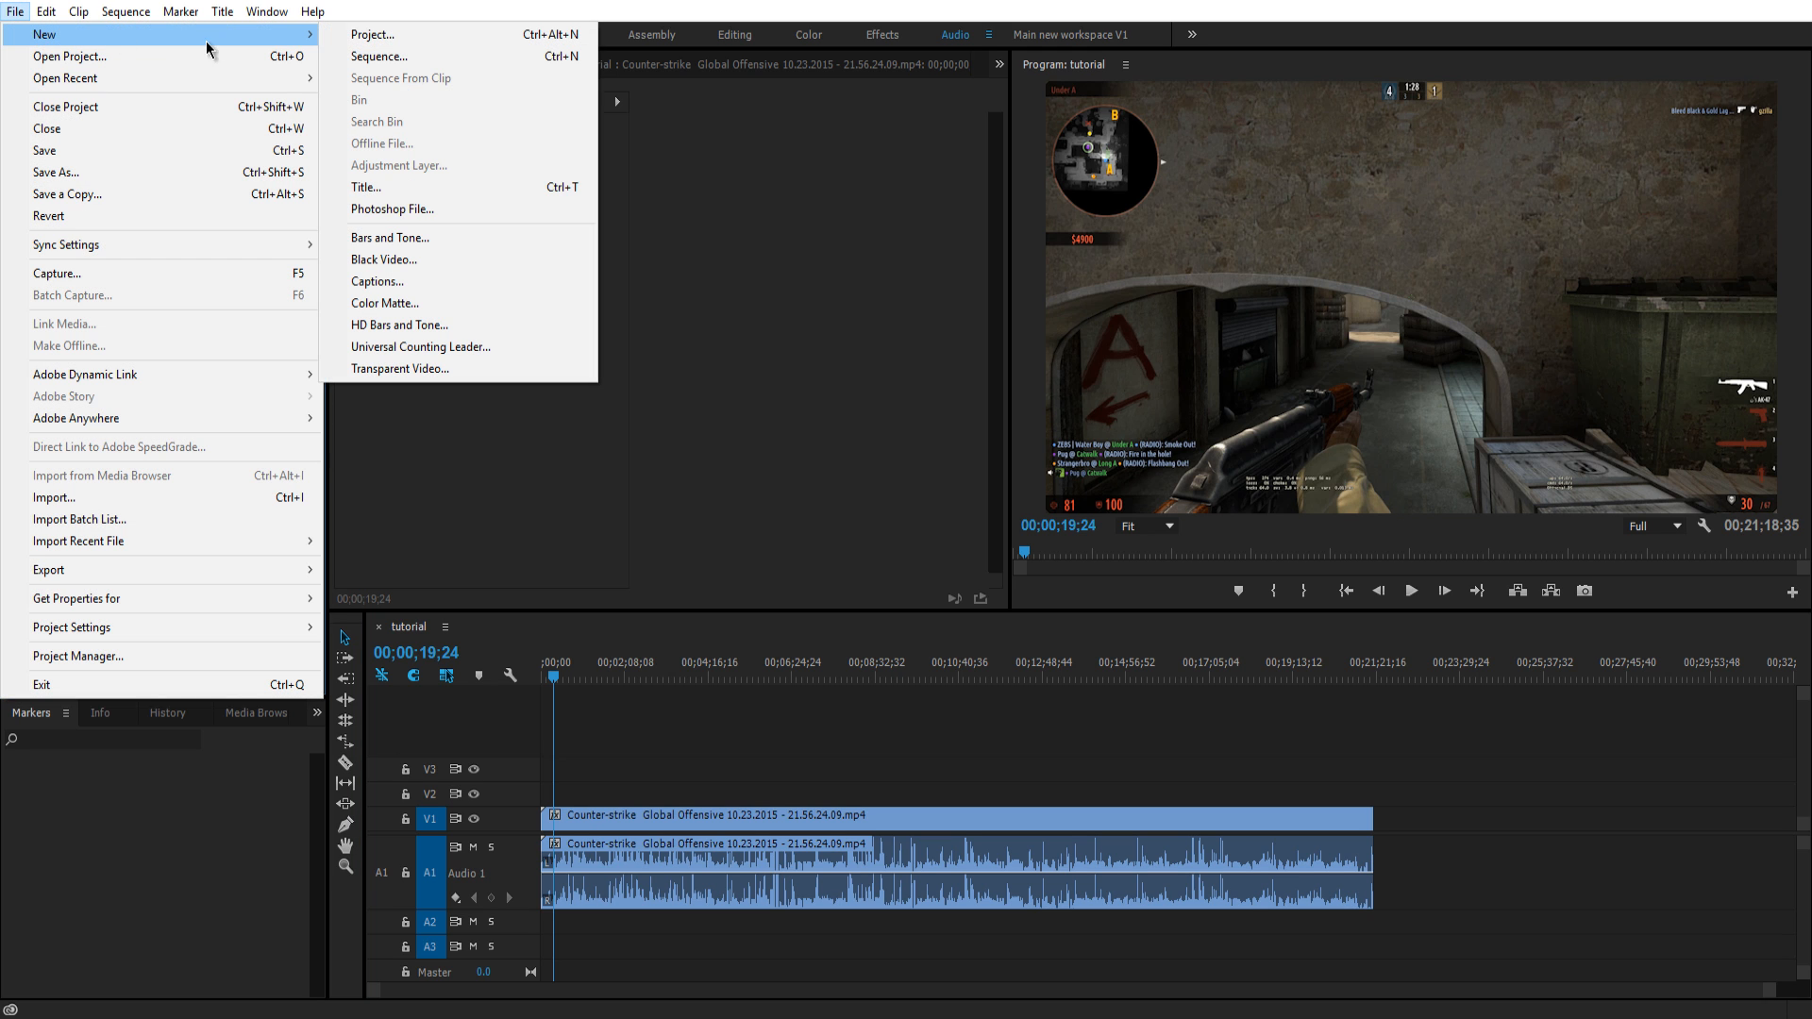
key("Escape")
left_click(119, 65)
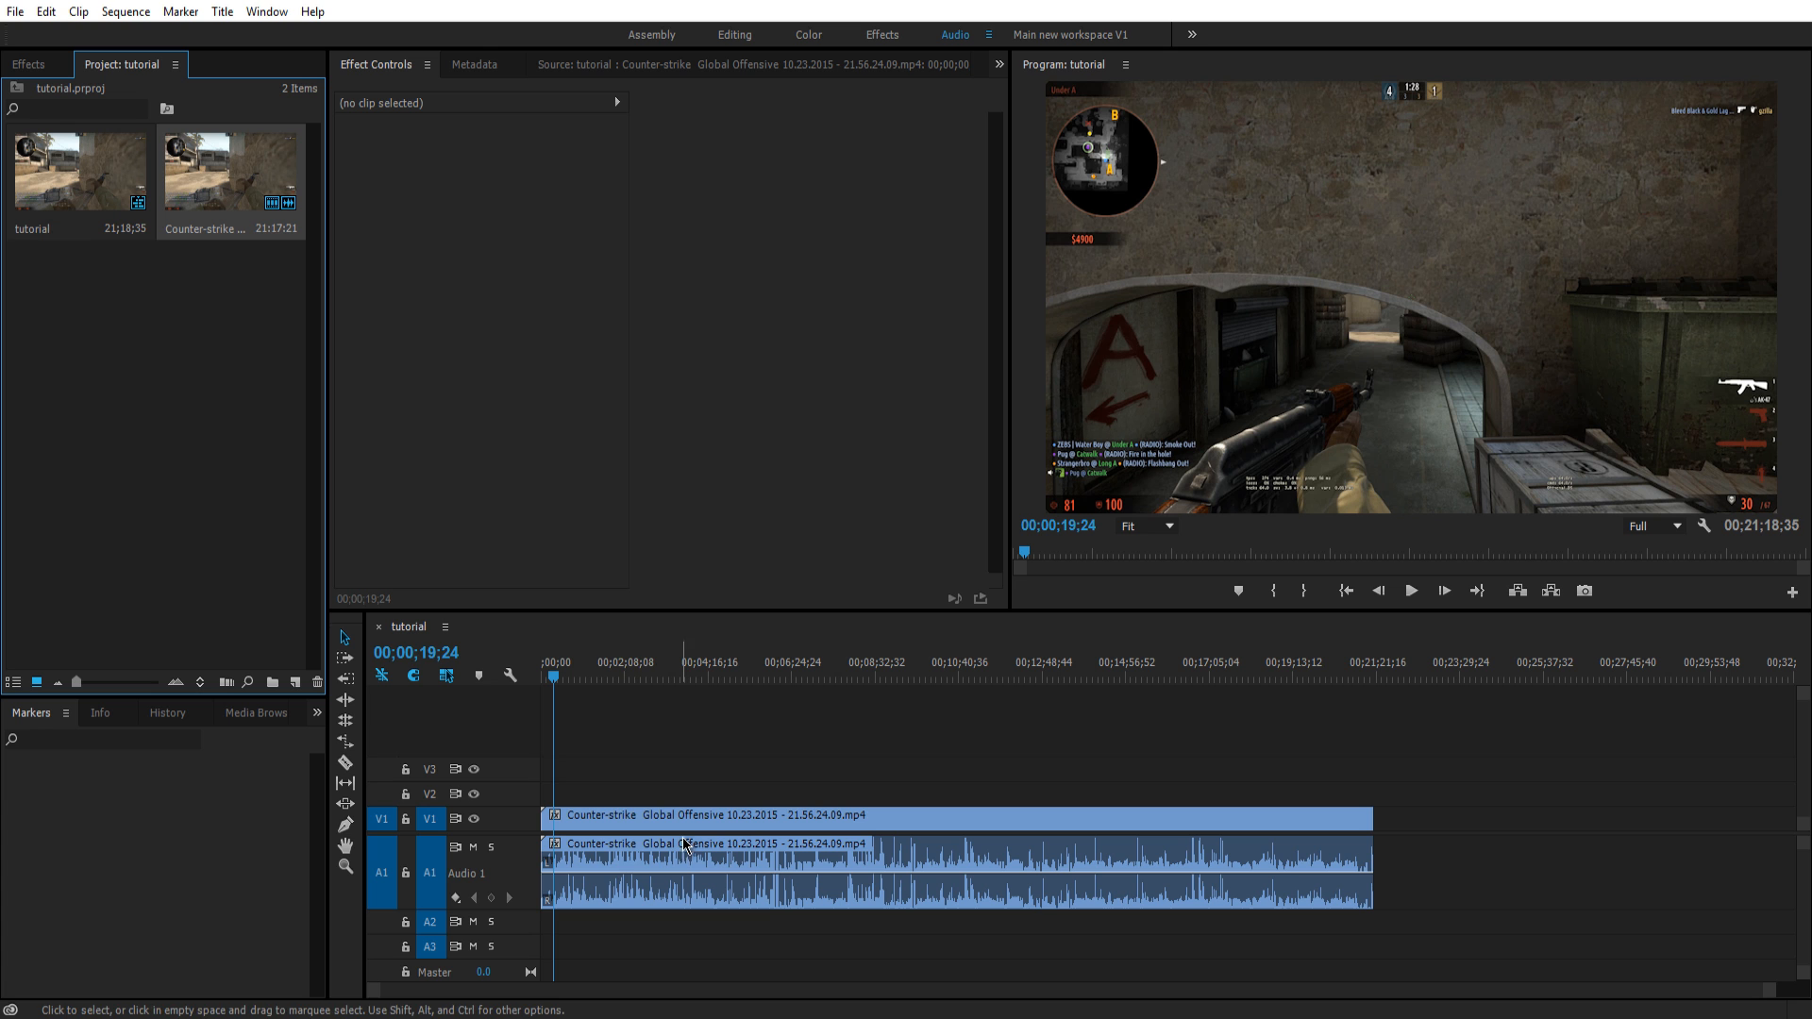
Scrub the timeline playhead to preview the footage, stopping near 00;02;11;45.
mouse_move(555, 680)
left_mouse_down()
mouse_move(661, 678)
mouse_move(542, 677)
left_mouse_up()
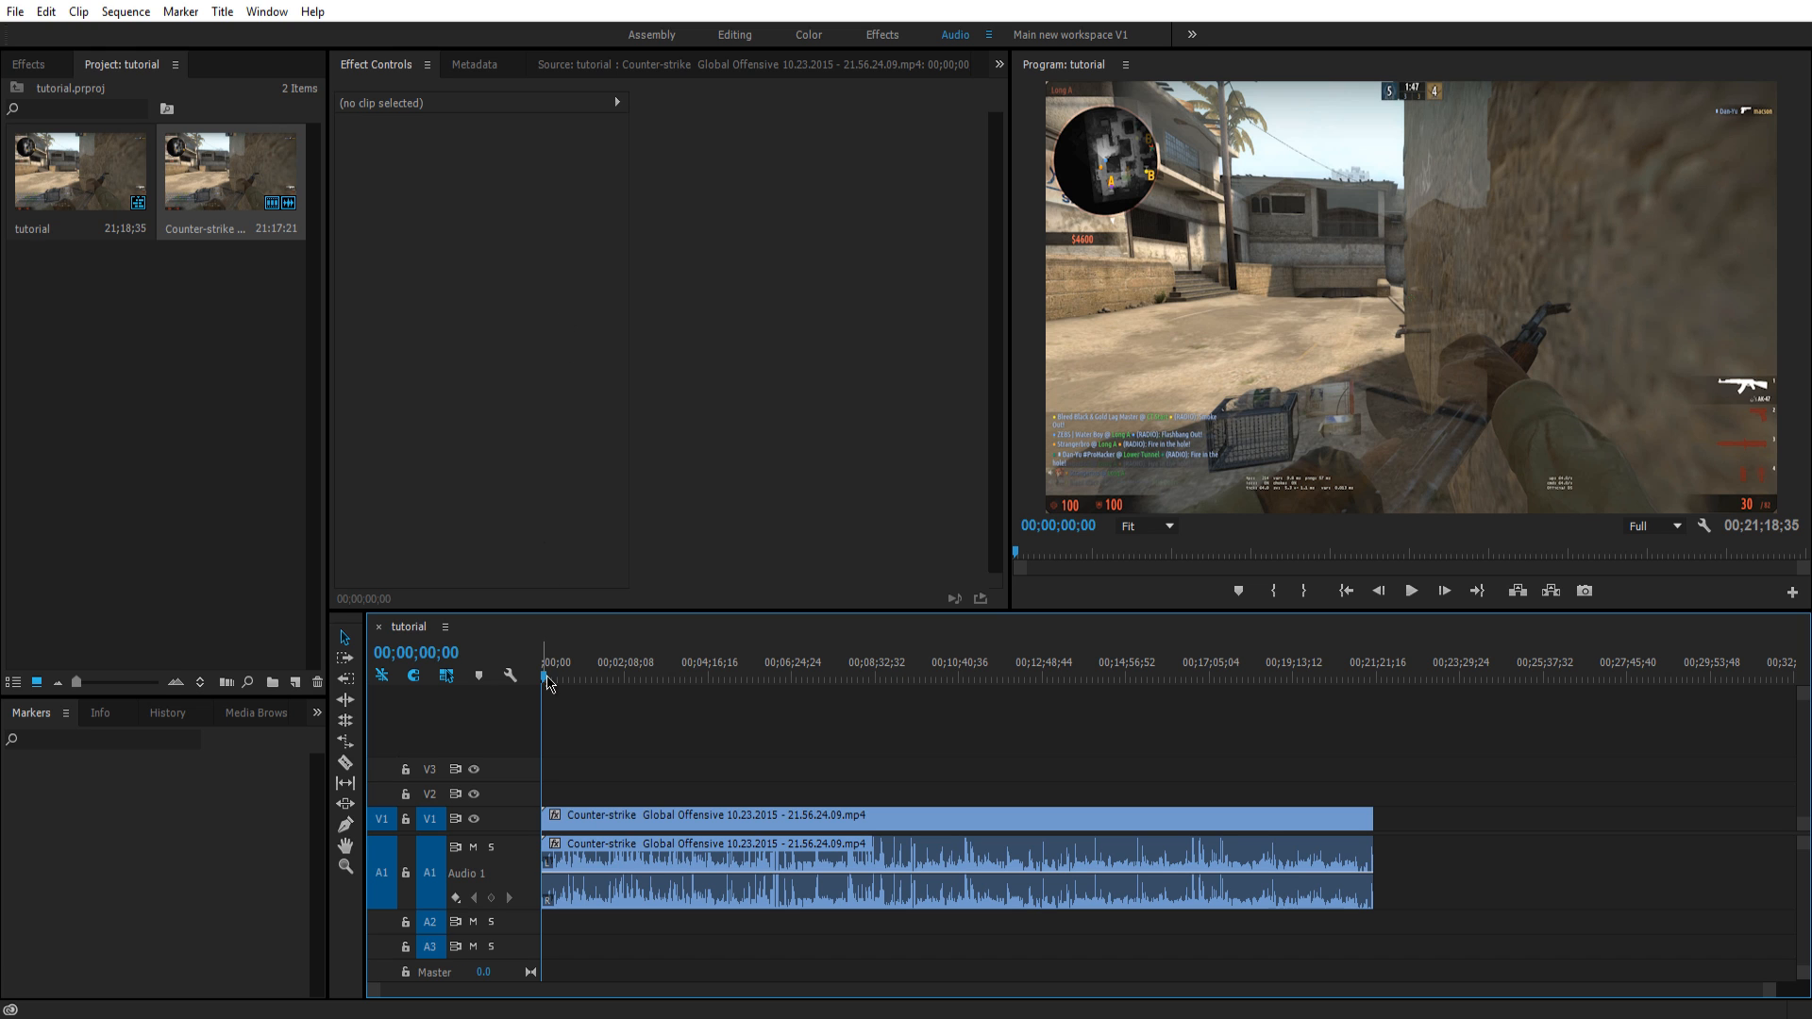
left_click_drag(547, 680, 631, 689)
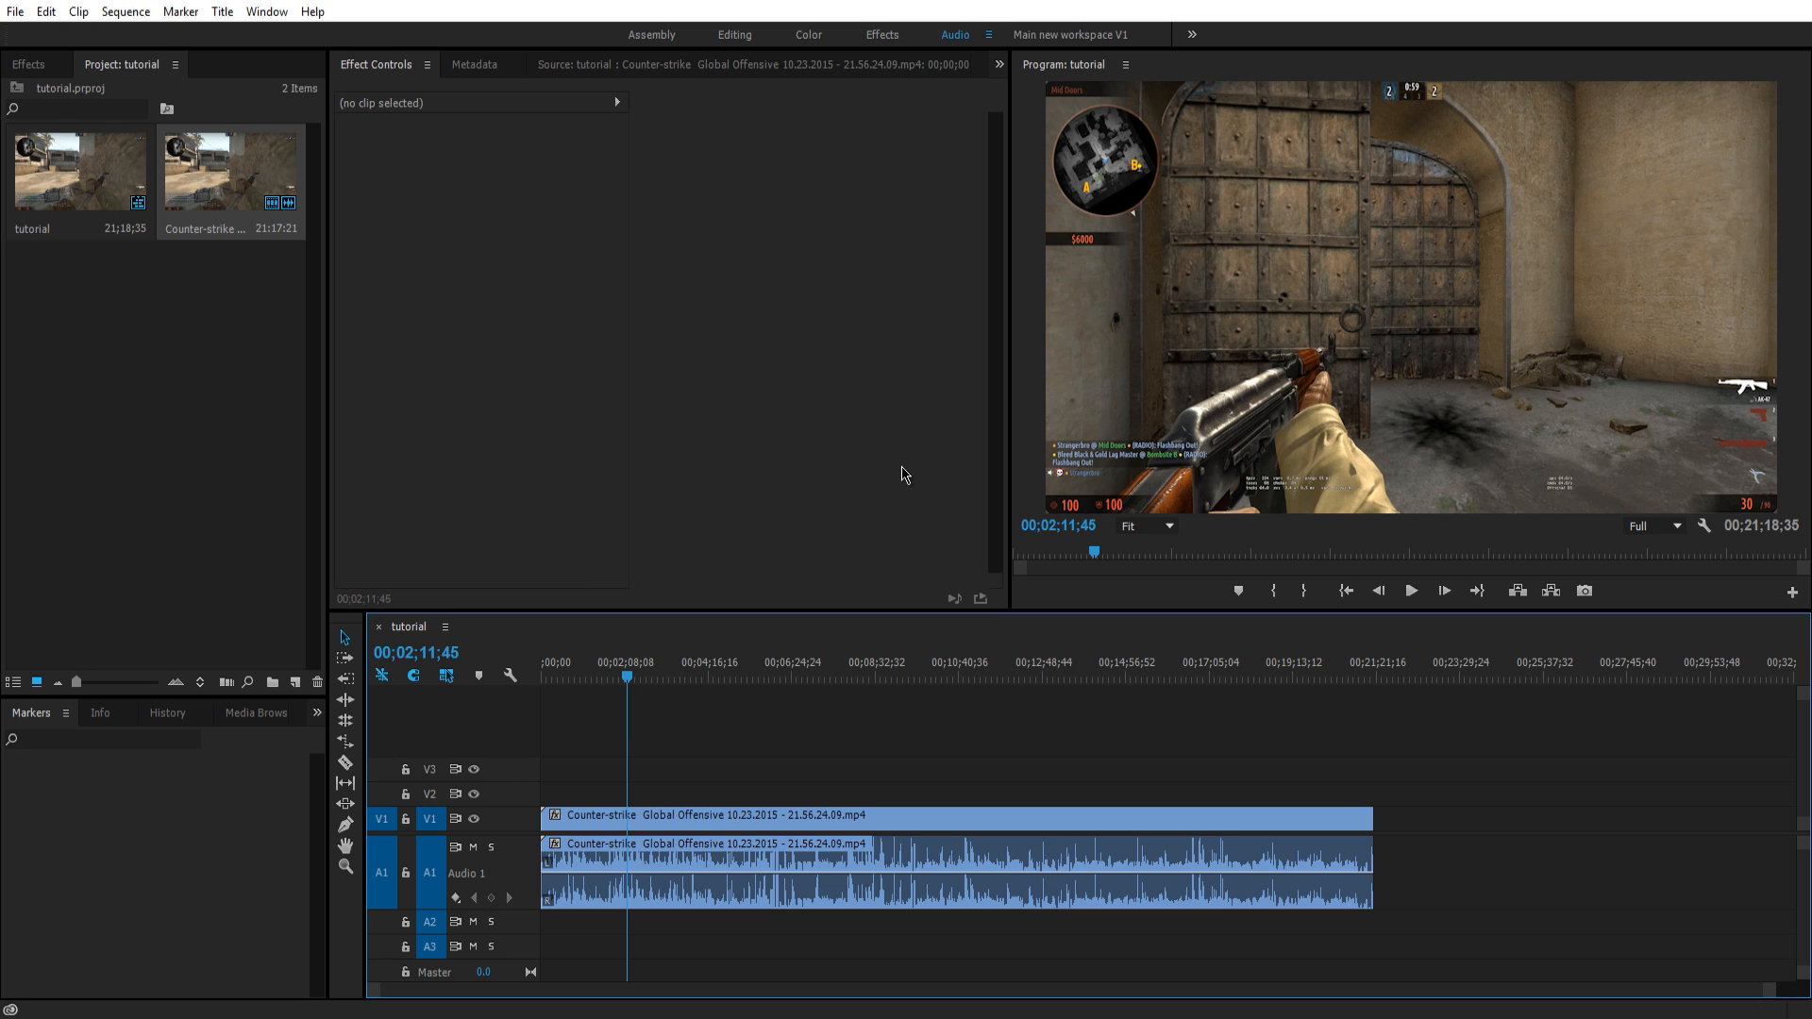
key("ctrl+m")
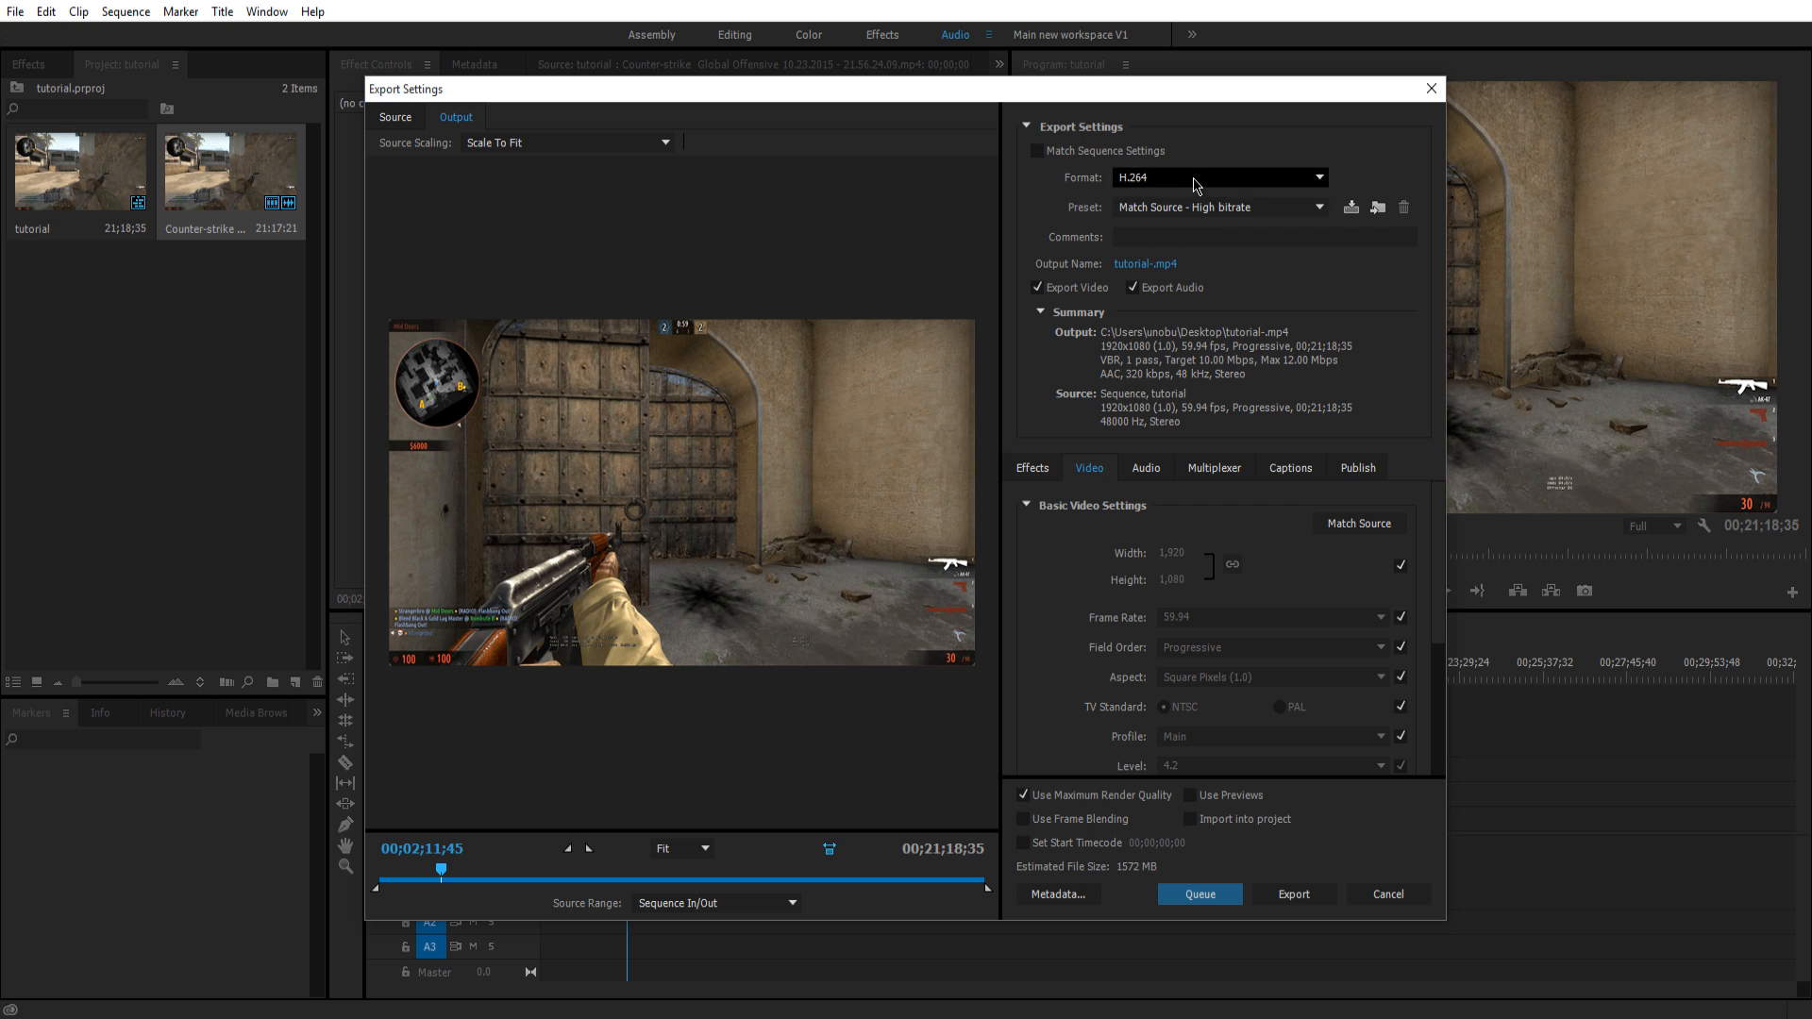
scroll(1416, 623, "down", 4)
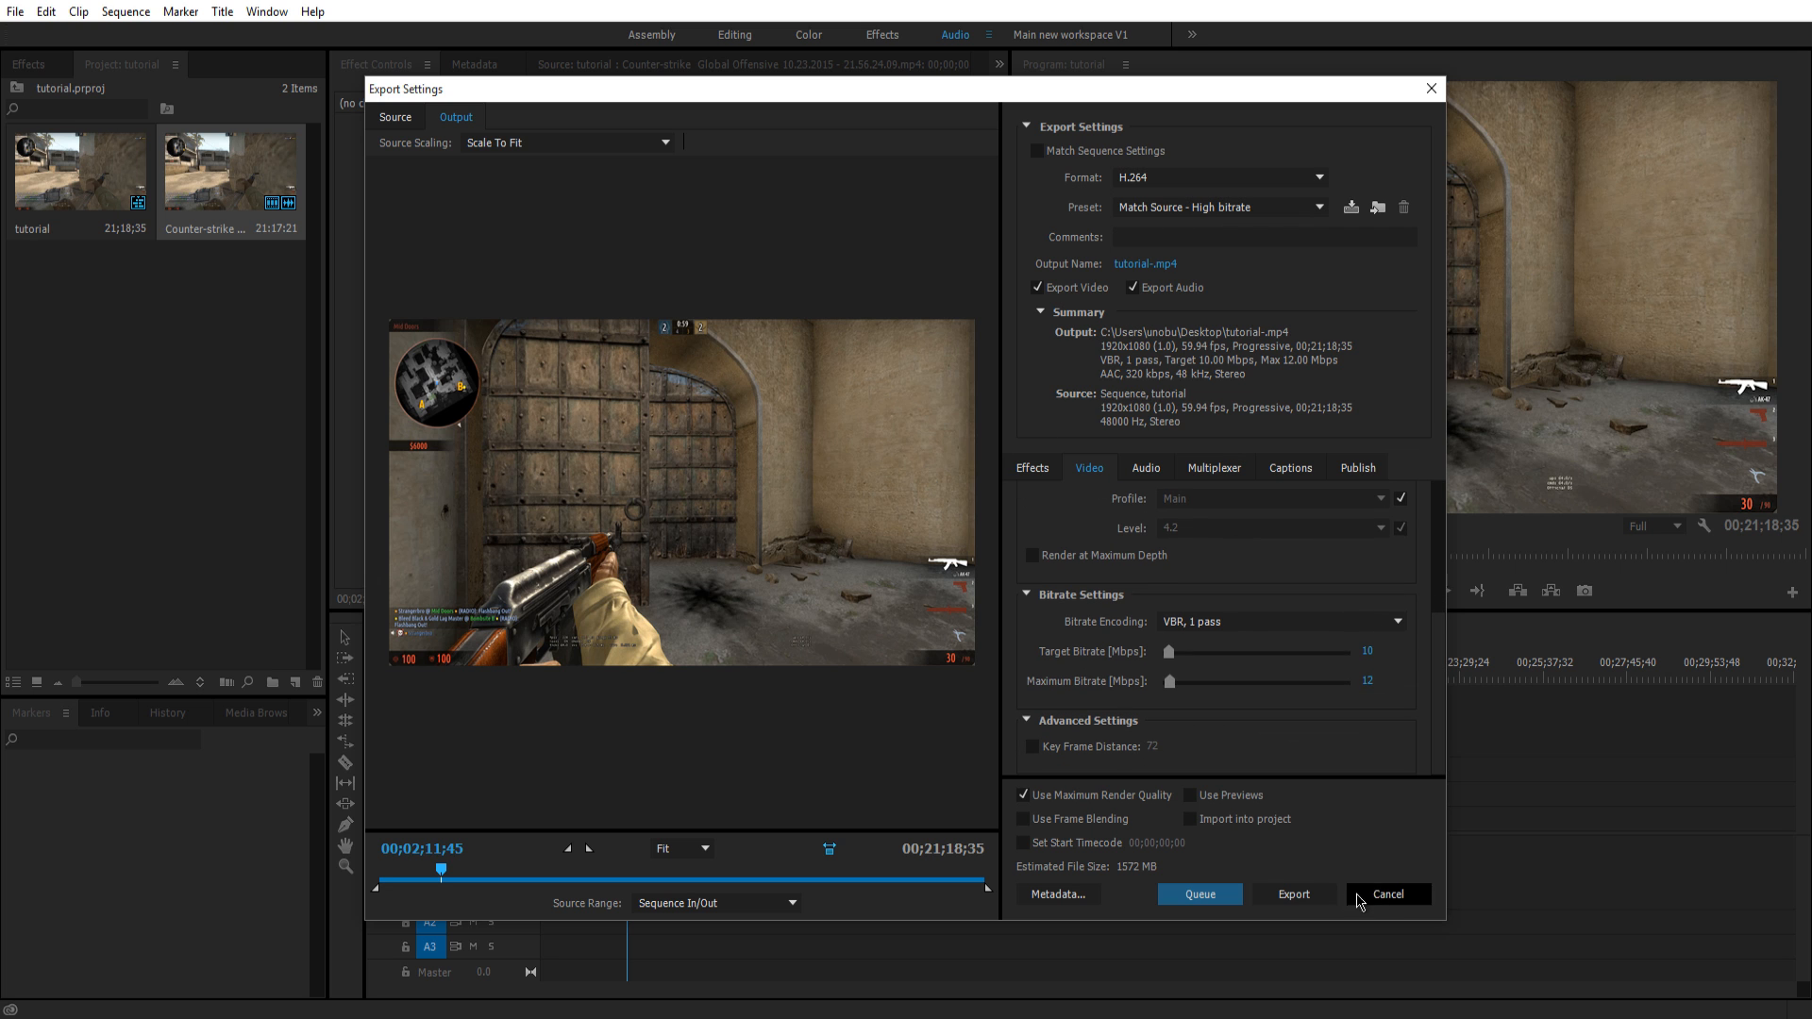
left_click(1388, 892)
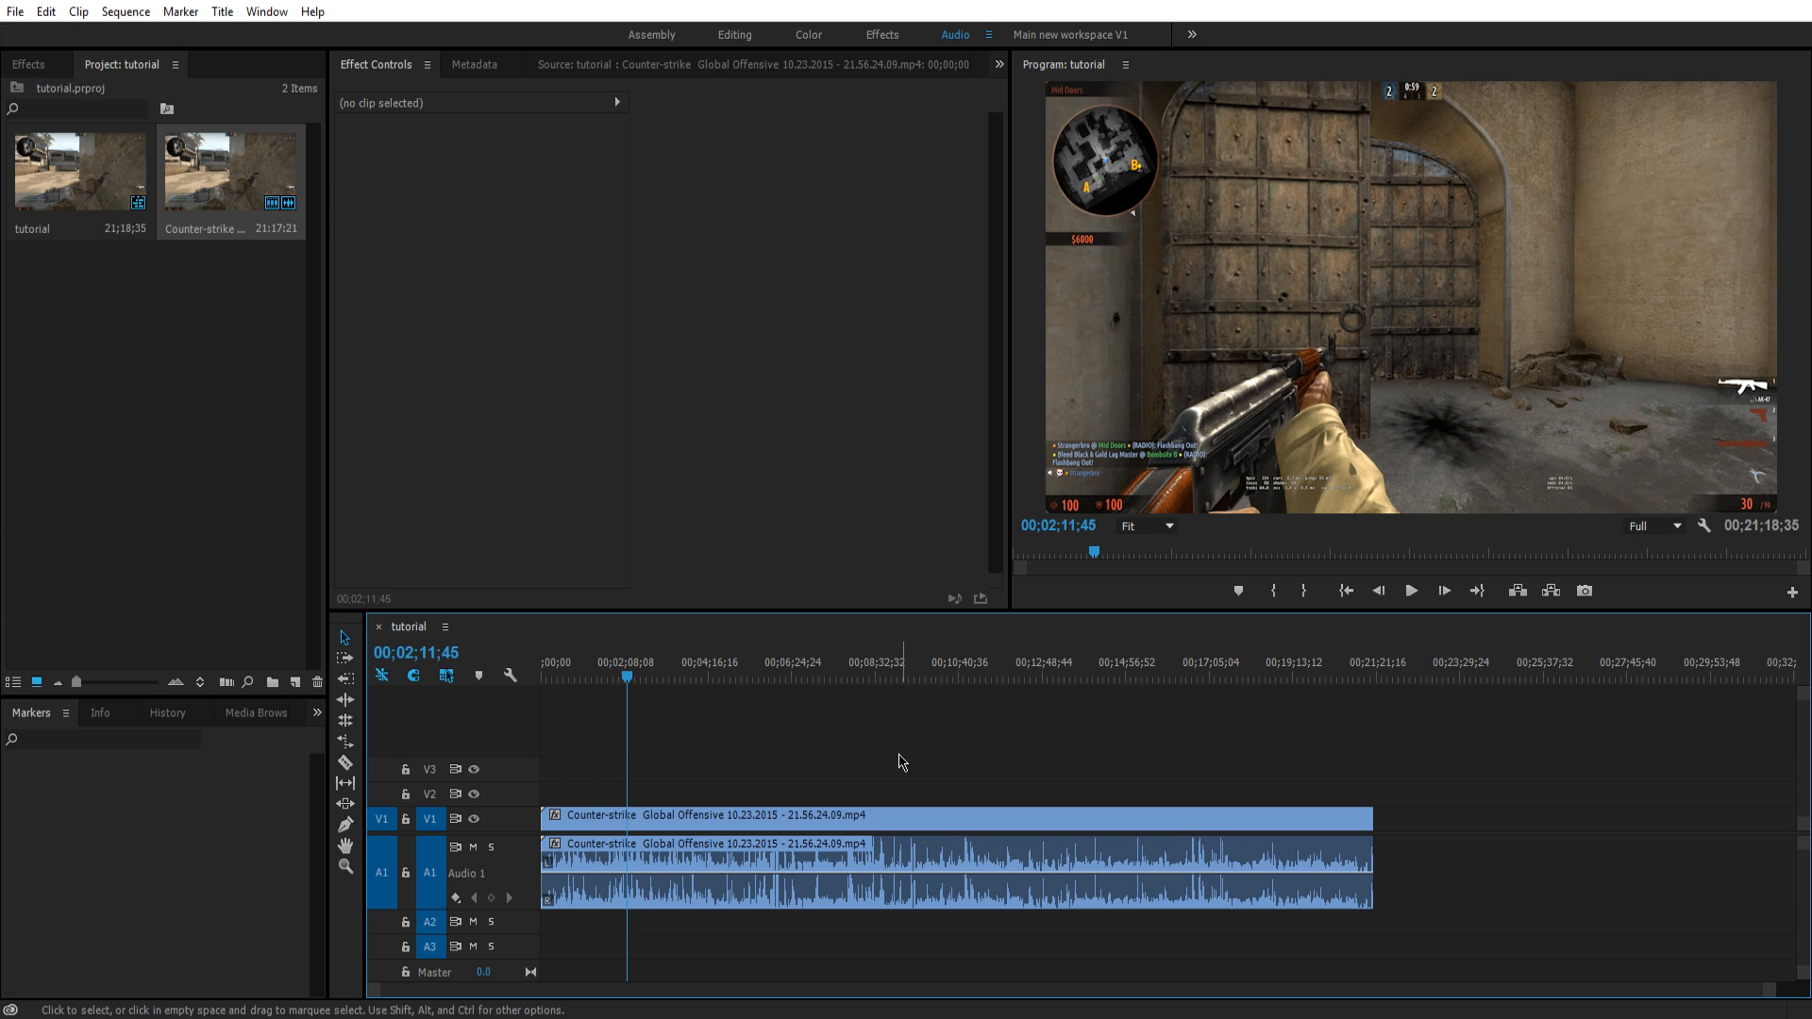